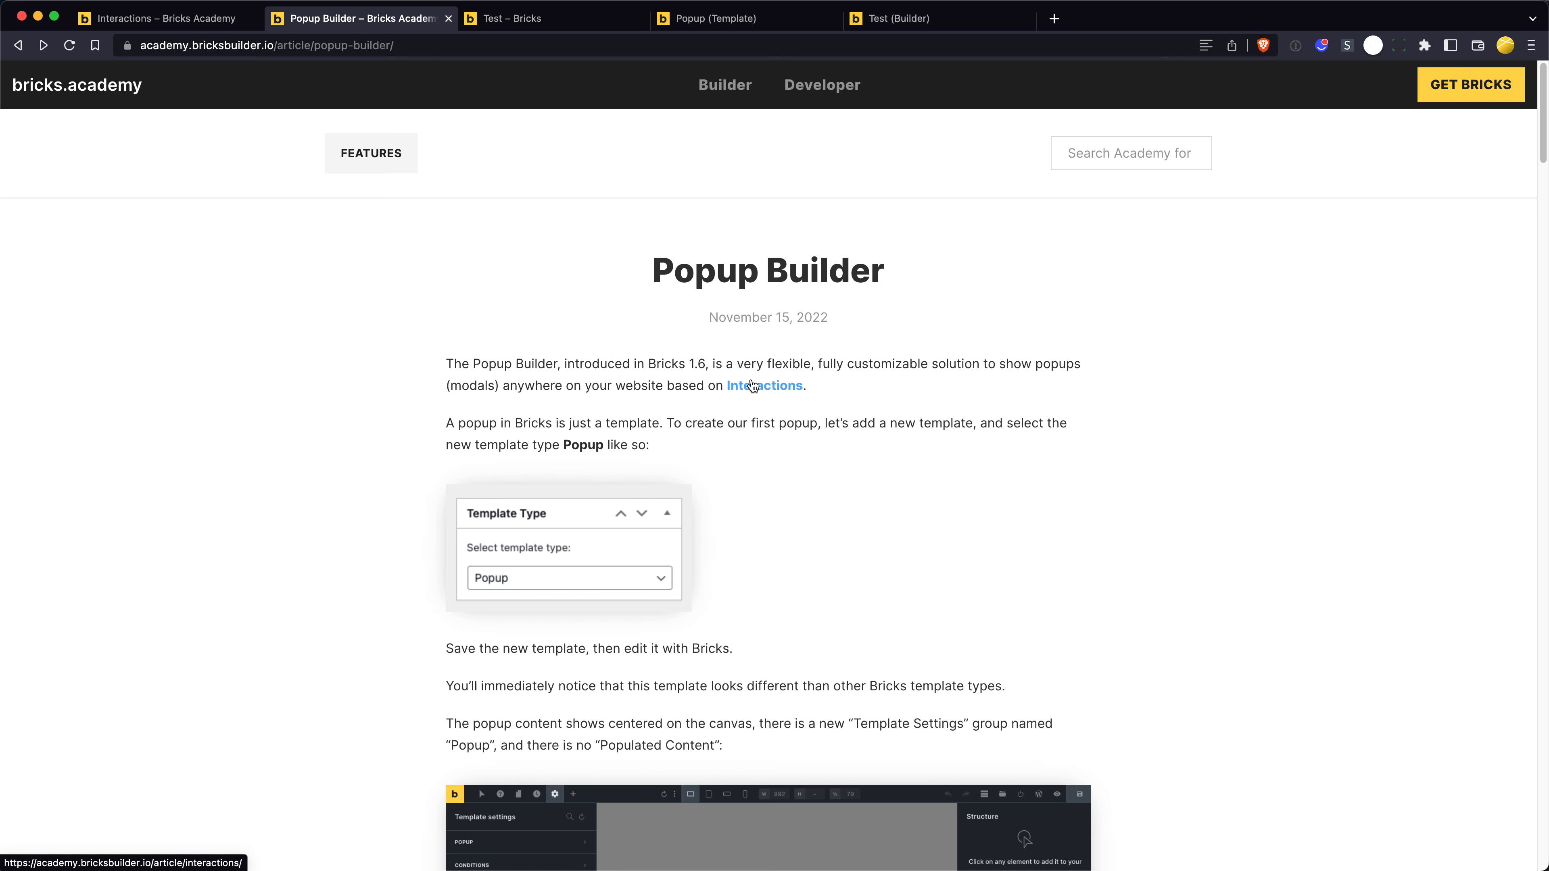
- On the Test page, trigger the exit popup twice, dismissing it once via the backdrop and once via its close icon
key("ctrl+Tab")
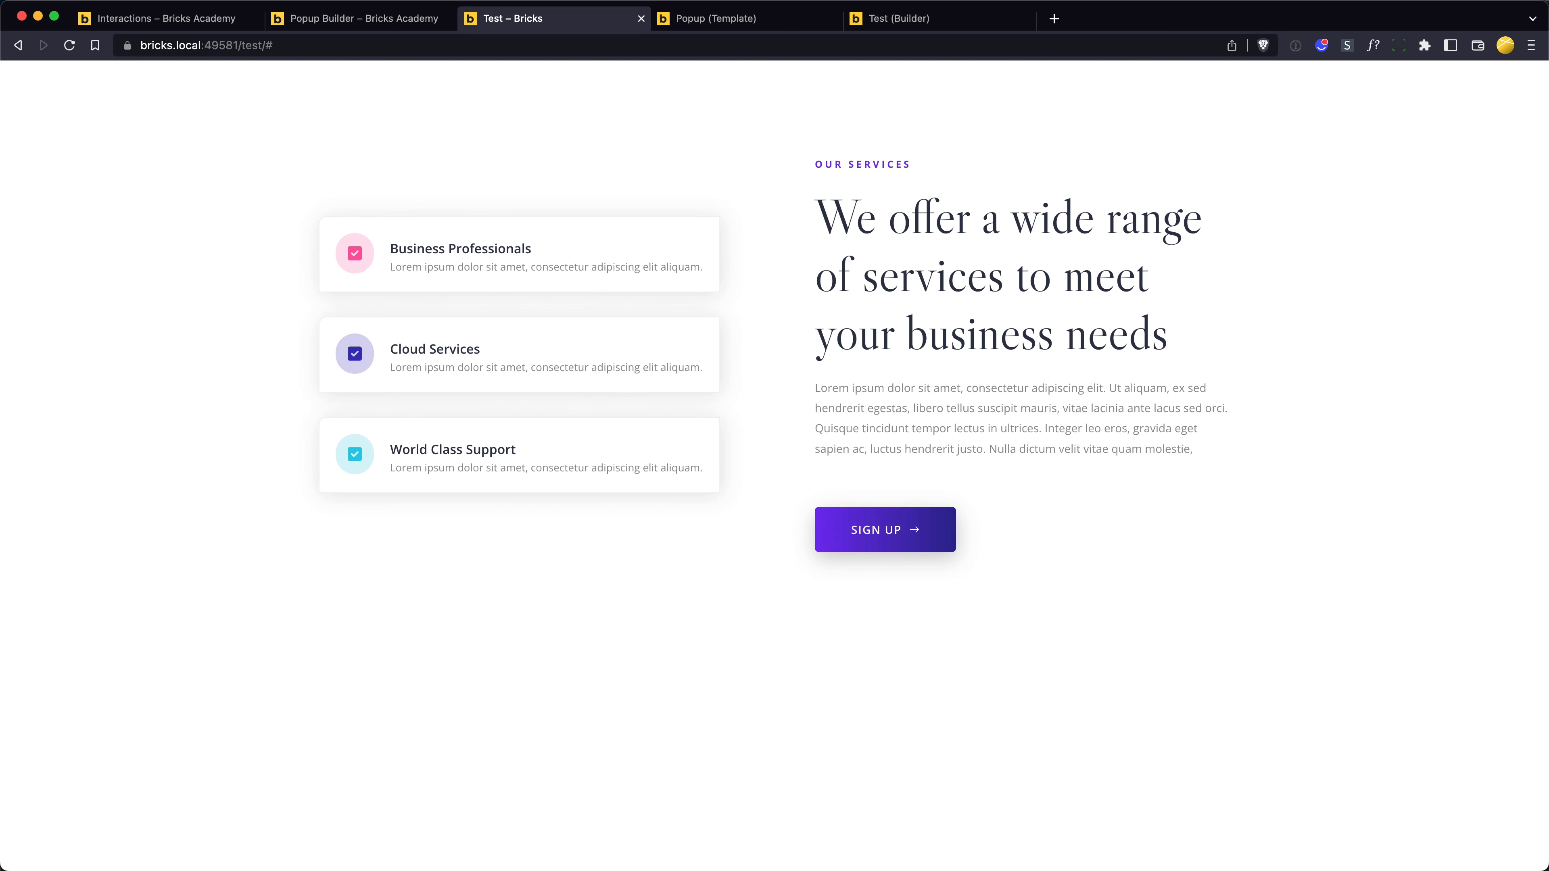
mouse_move(739, 870)
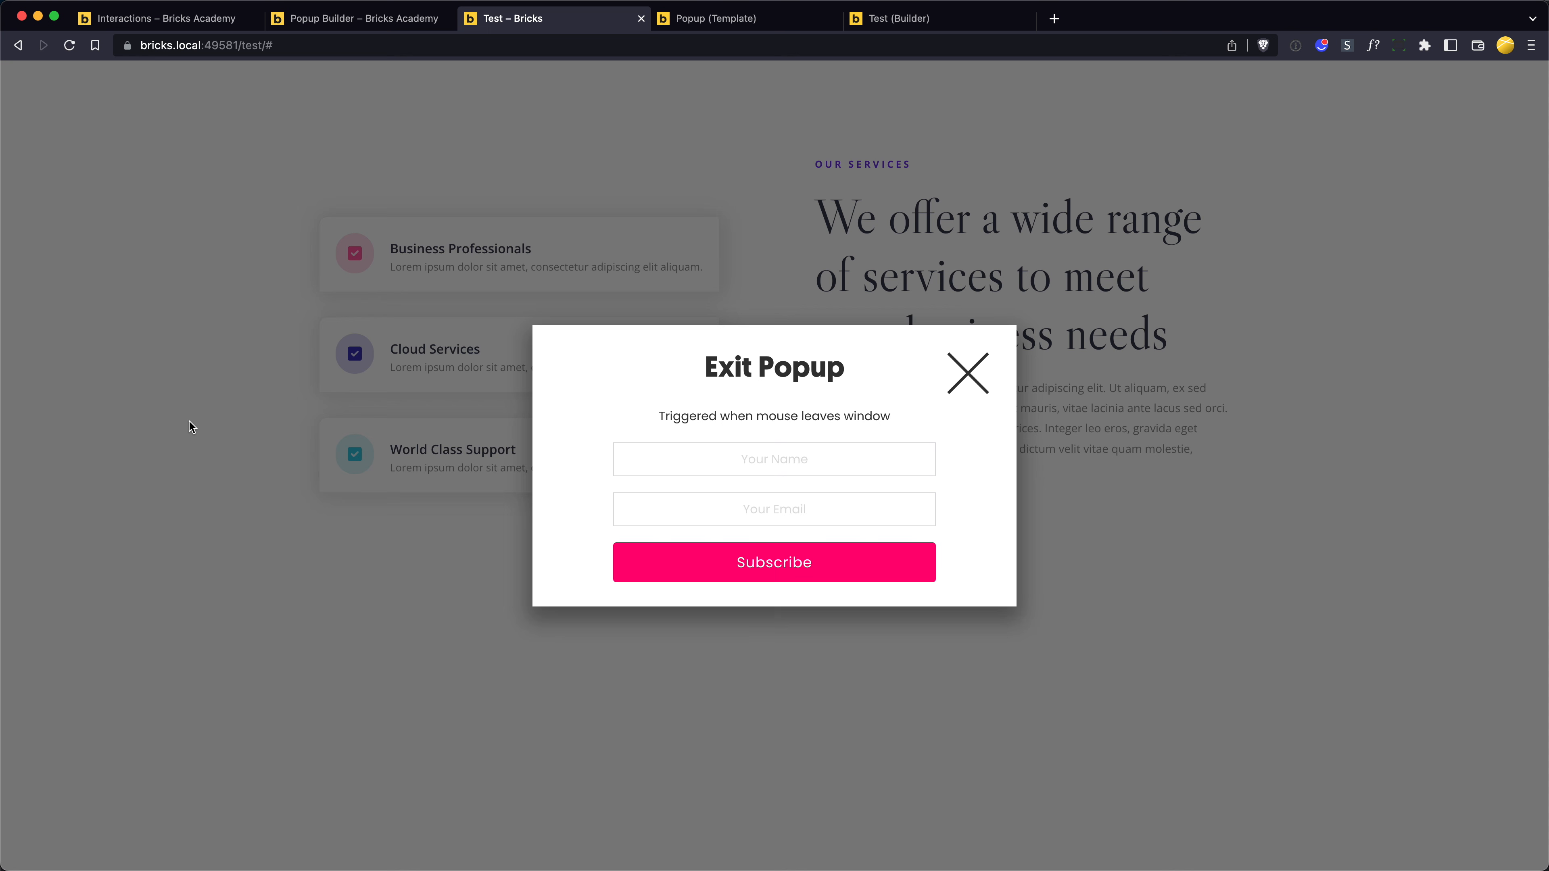
left_click(165, 414)
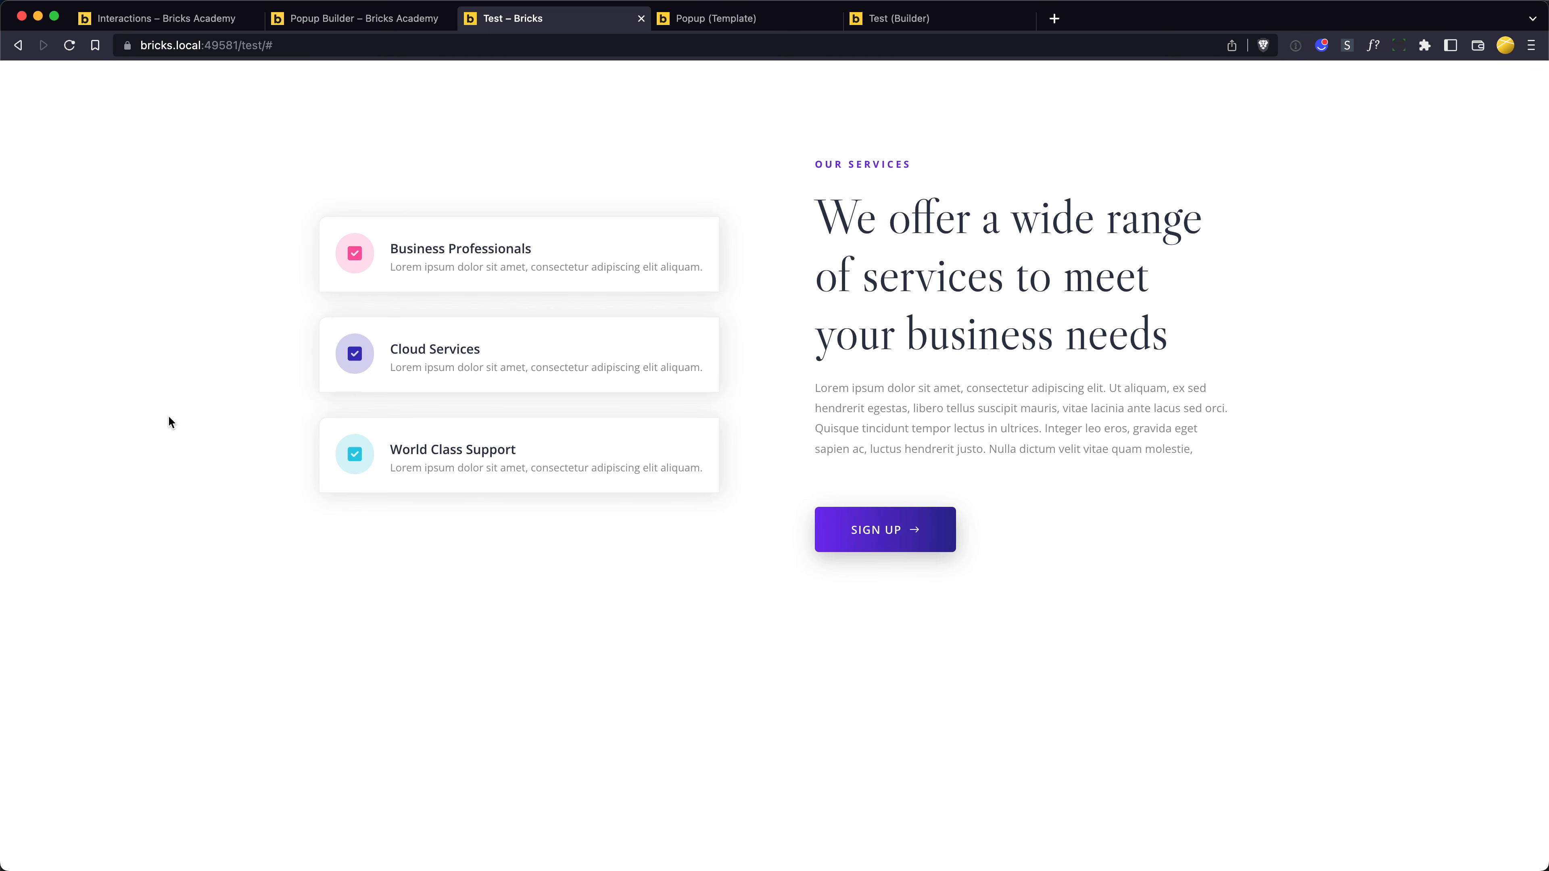
mouse_move(817, 870)
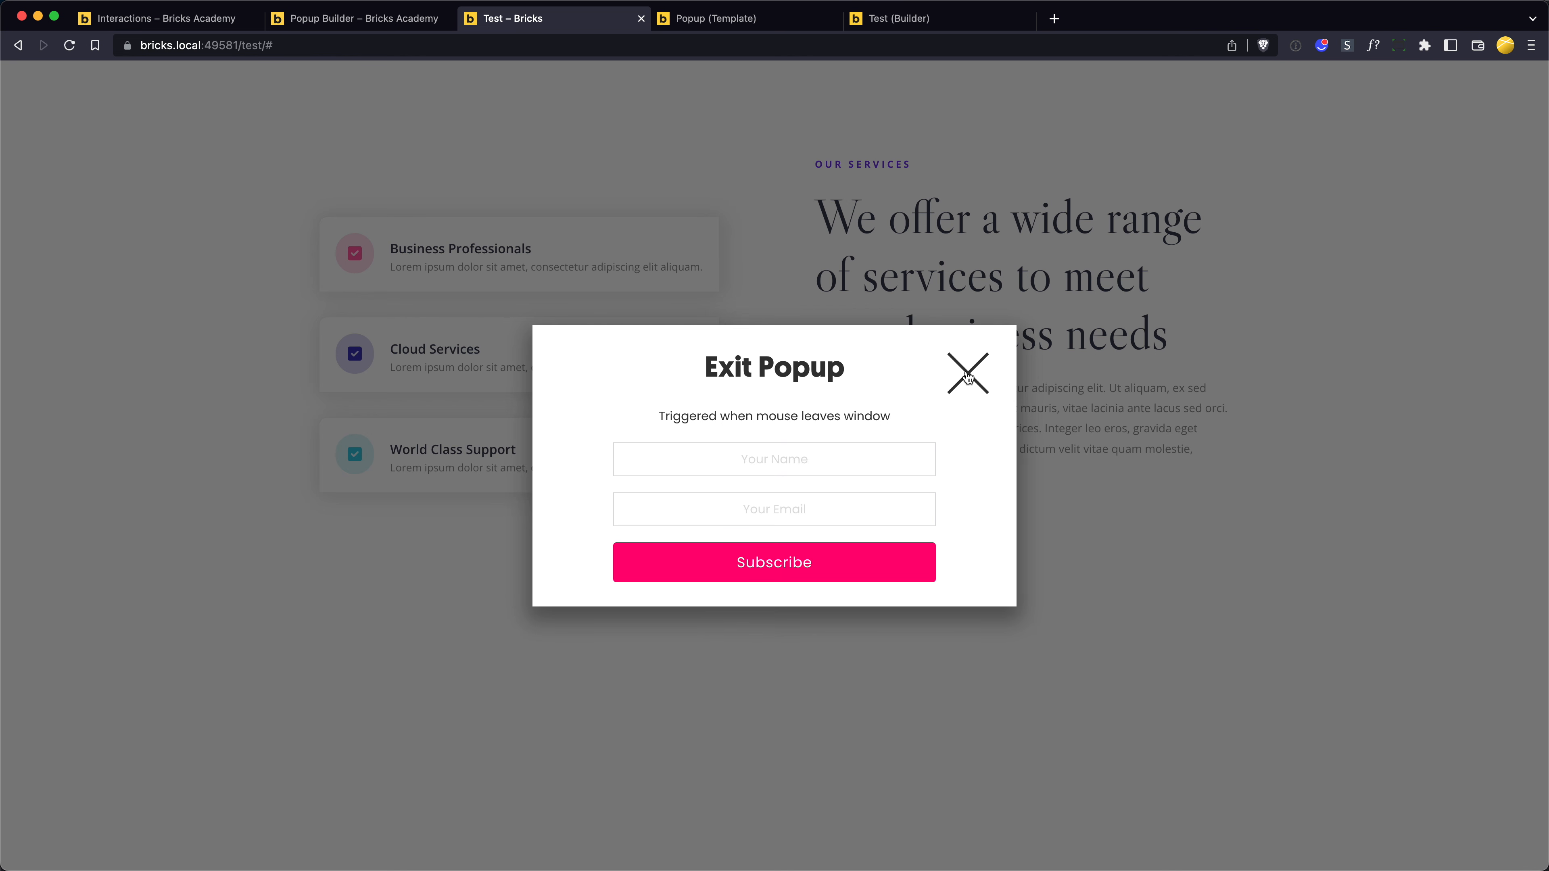
left_click(969, 378)
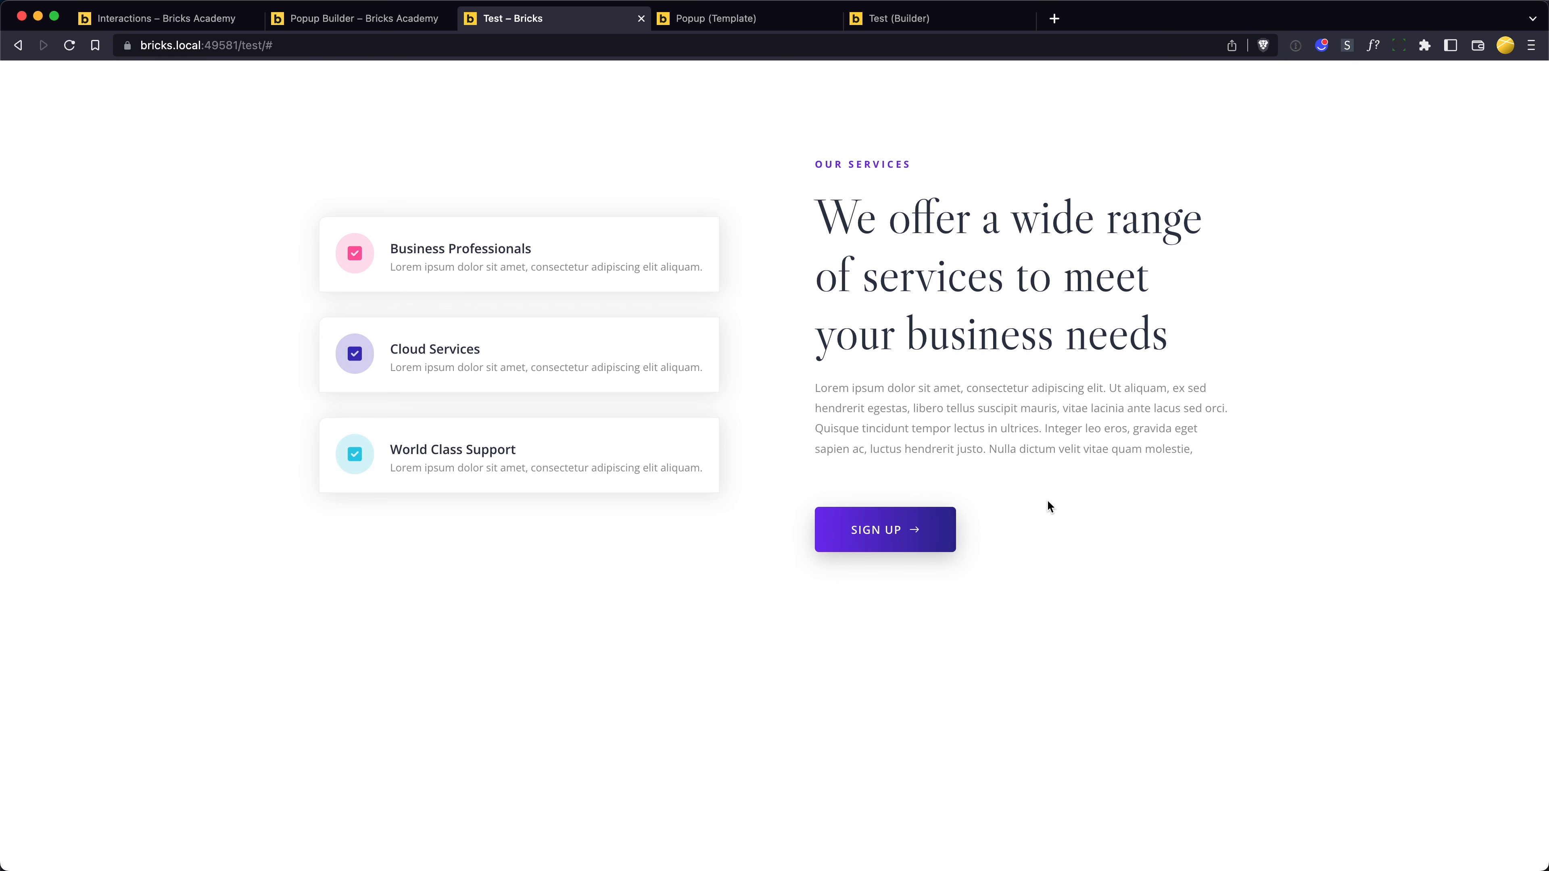
left_click(798, 285)
- In the Popup template, examine the click and hover interactions set on the Close (Popup) icon element
key("ctrl+Tab")
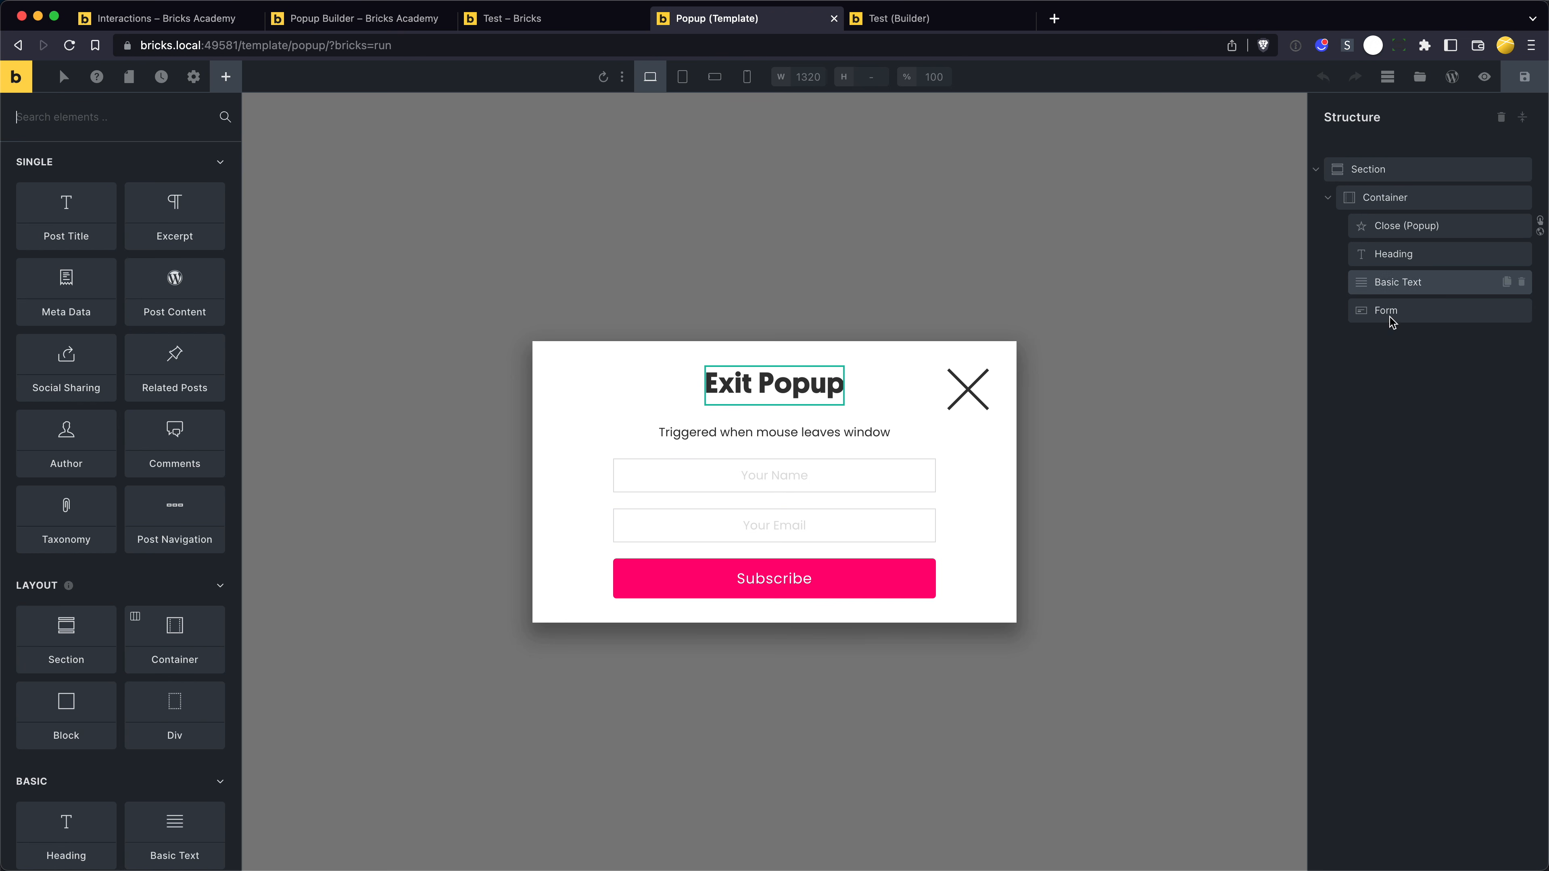
left_click(1454, 231)
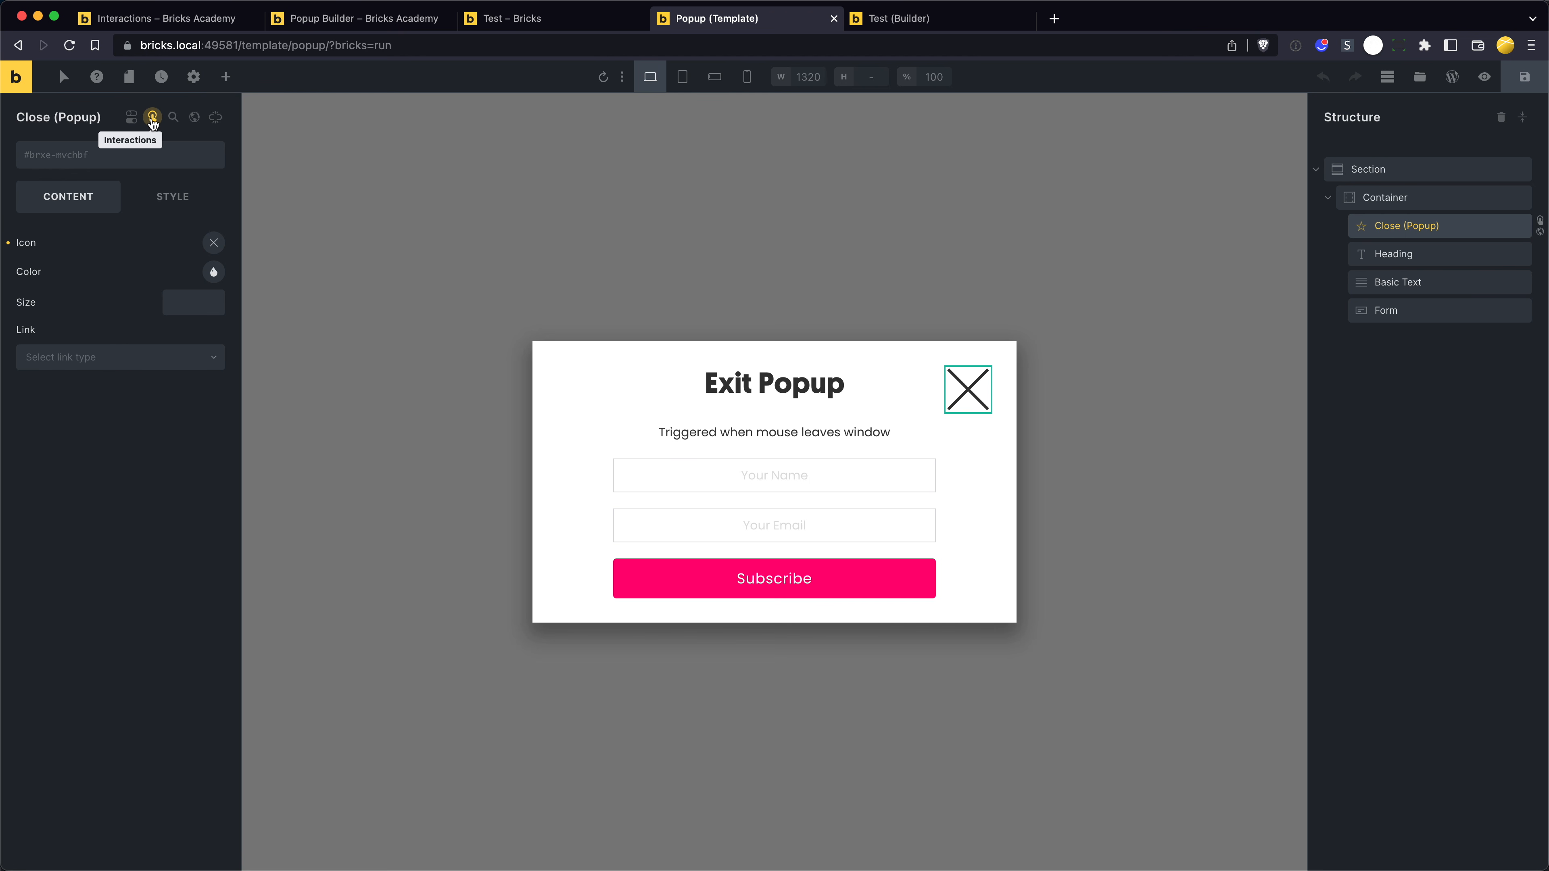
left_click(153, 119)
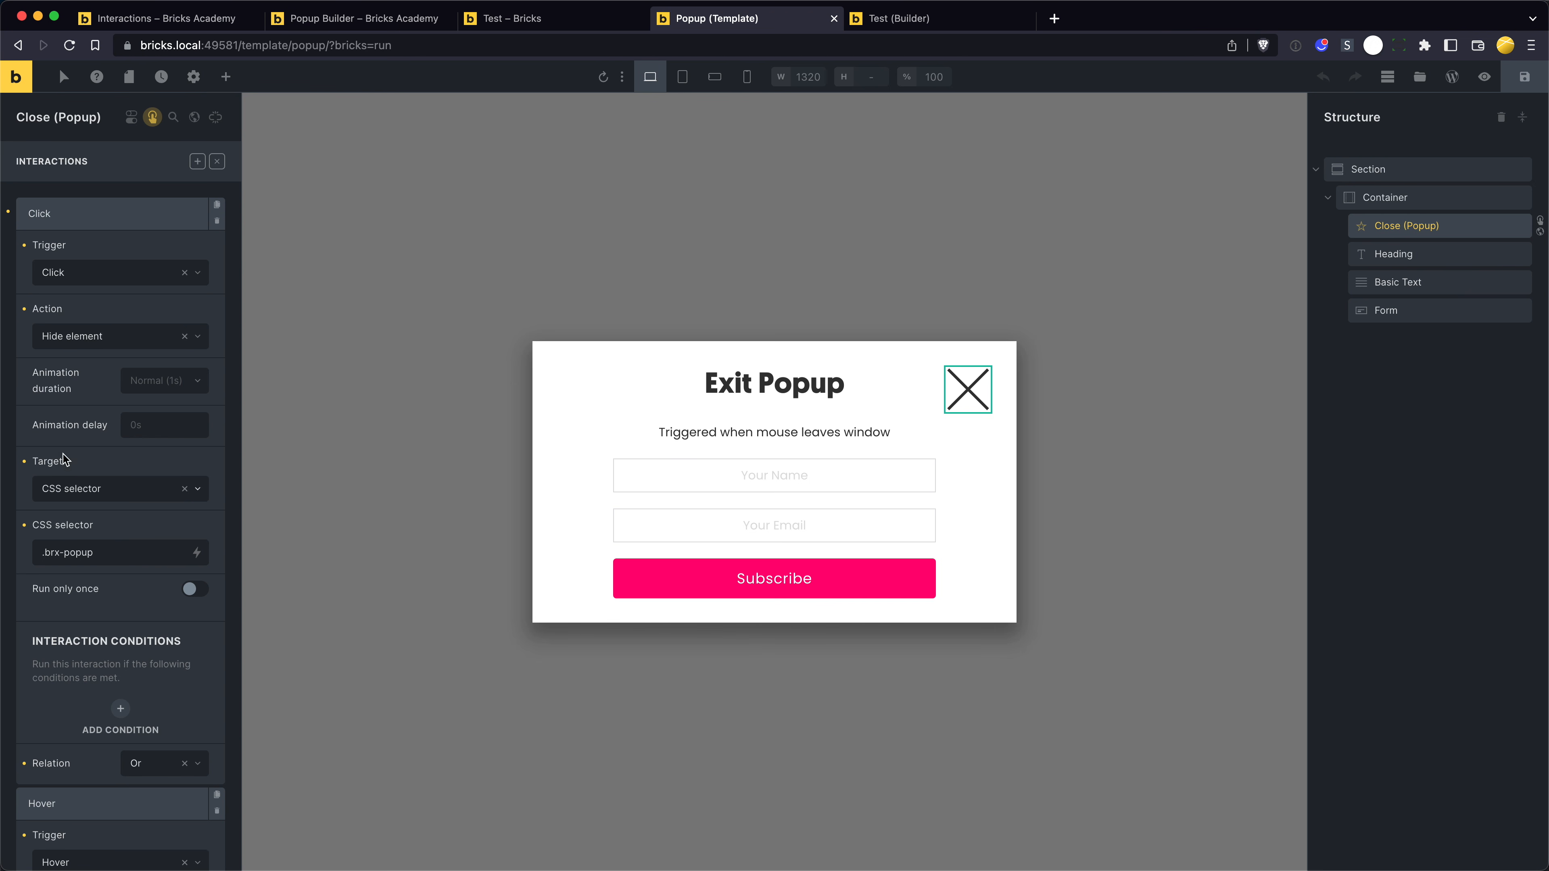
left_click_drag(114, 552, 3, 550)
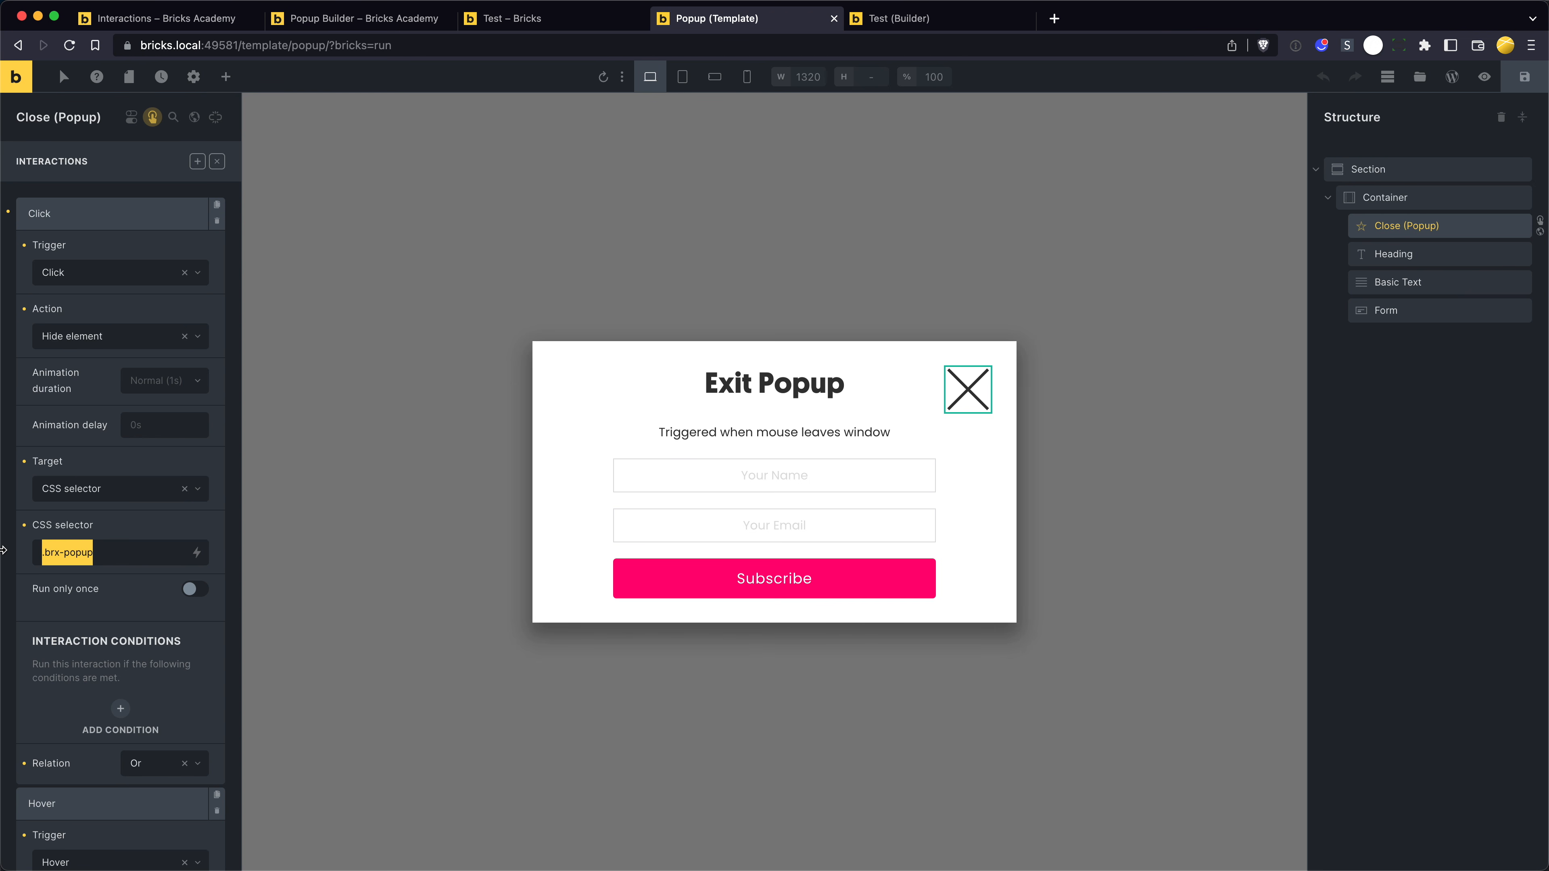
left_click(113, 549)
left_click_drag(117, 549, 18, 578)
left_click(81, 571)
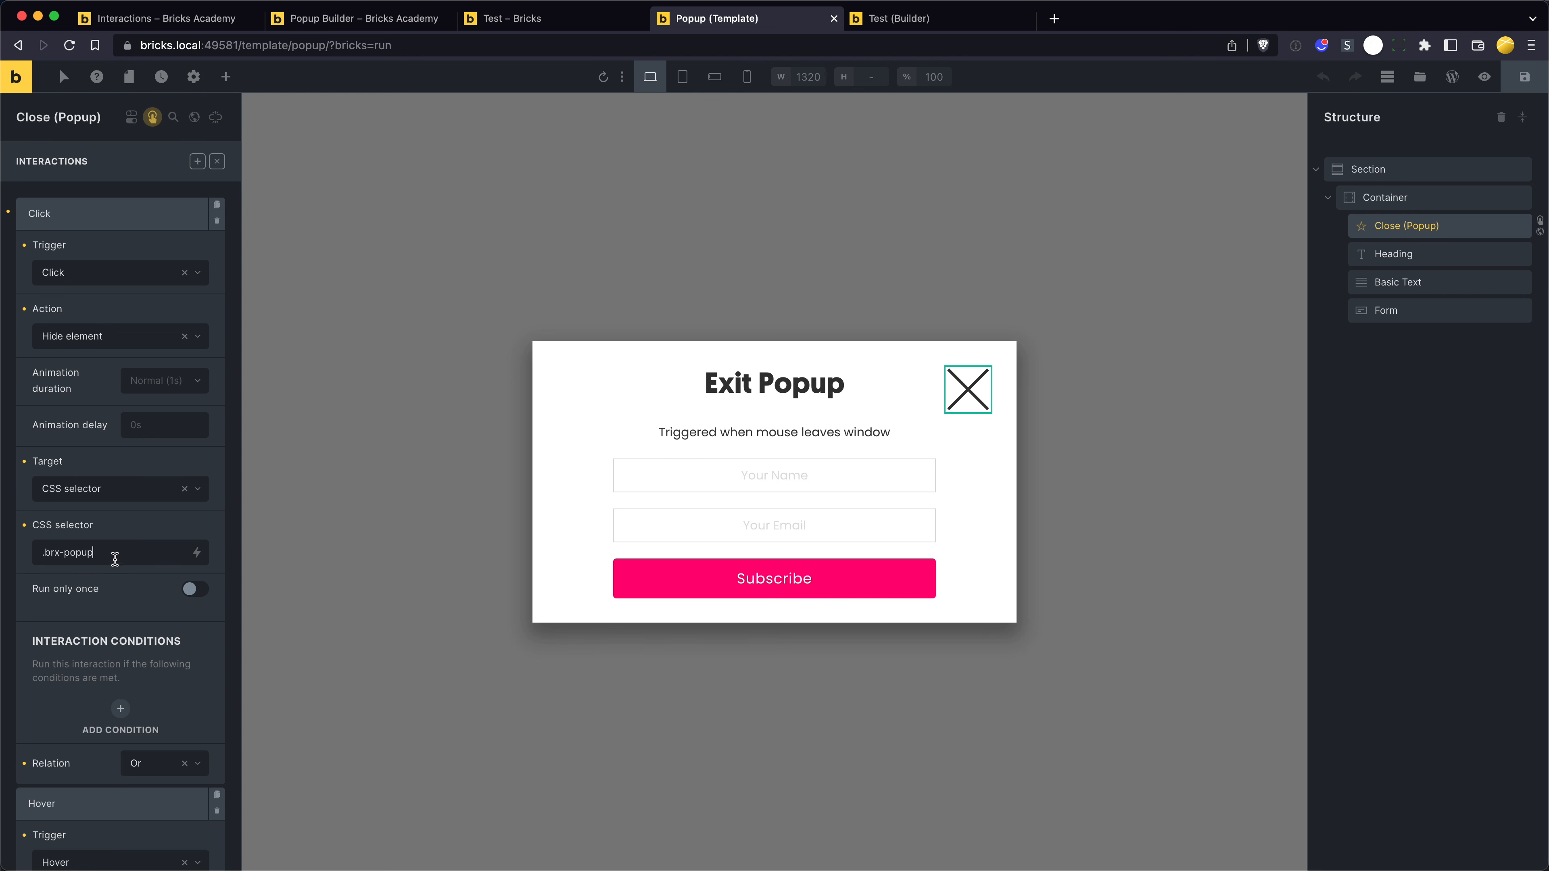
double_click(131, 561)
left_click(119, 552)
scroll(130, 529, "down", 5)
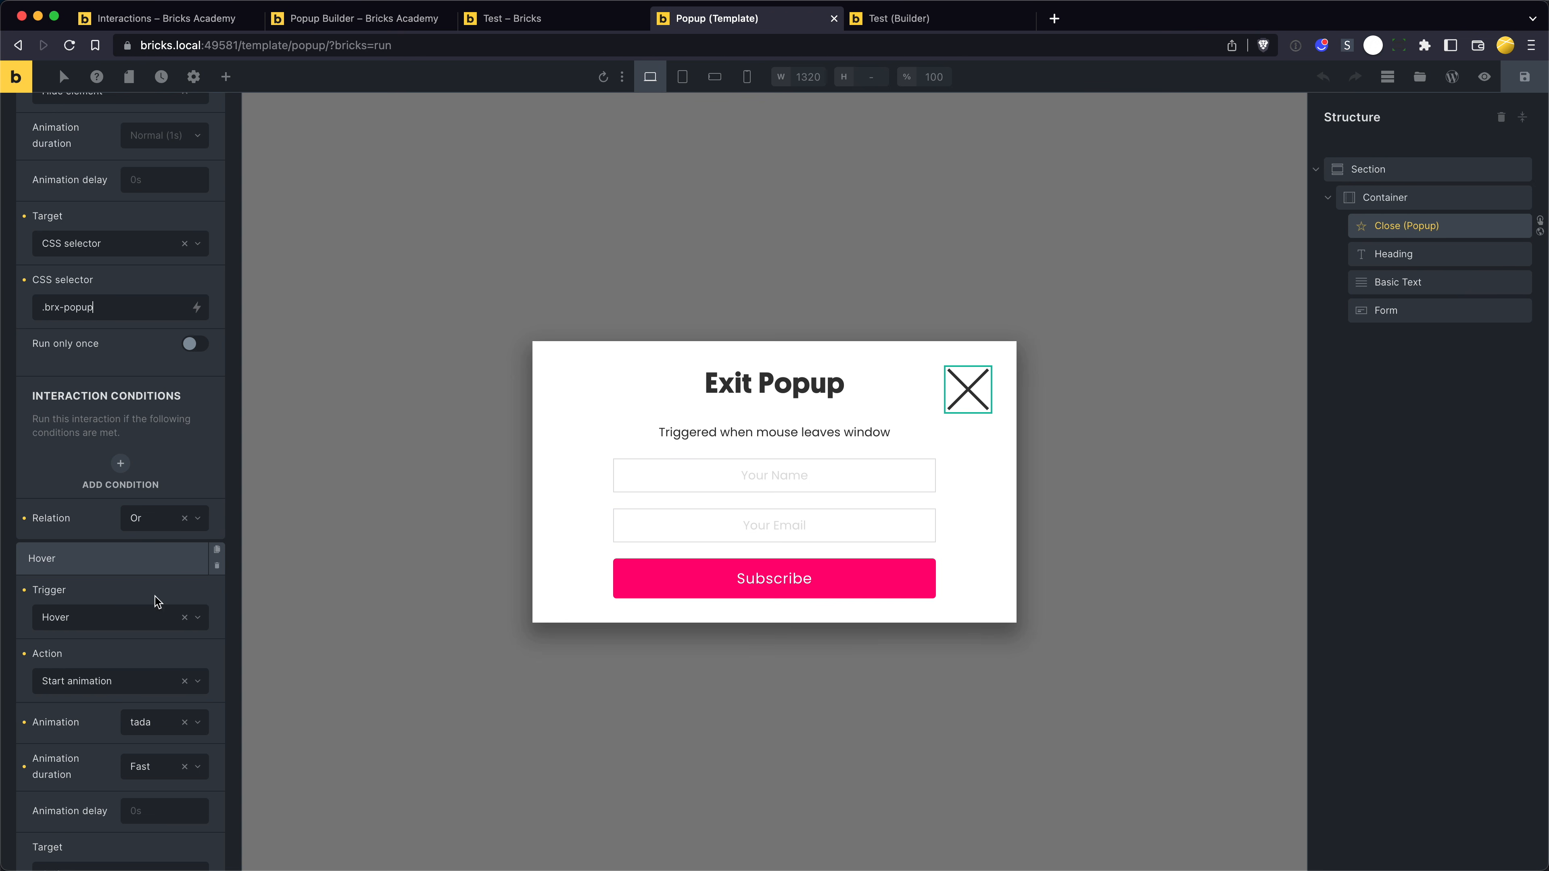
scroll(146, 537, "down", 5)
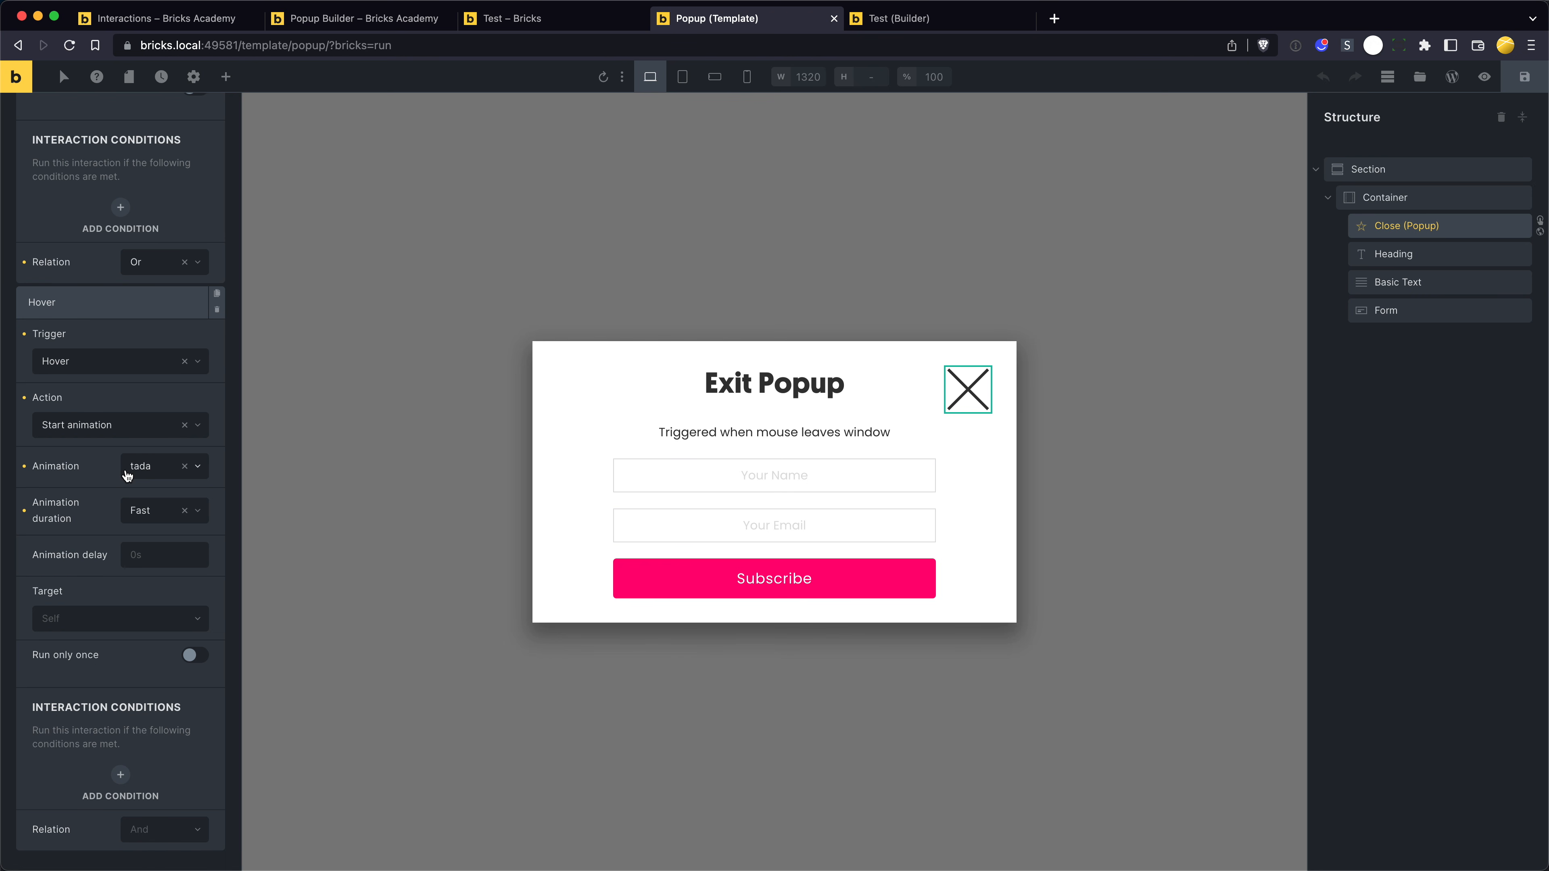
- Test the close icon's hover animation and hide action in the exit popup on the Test page
key("ctrl+shift+Tab")
mouse_move(604, 869)
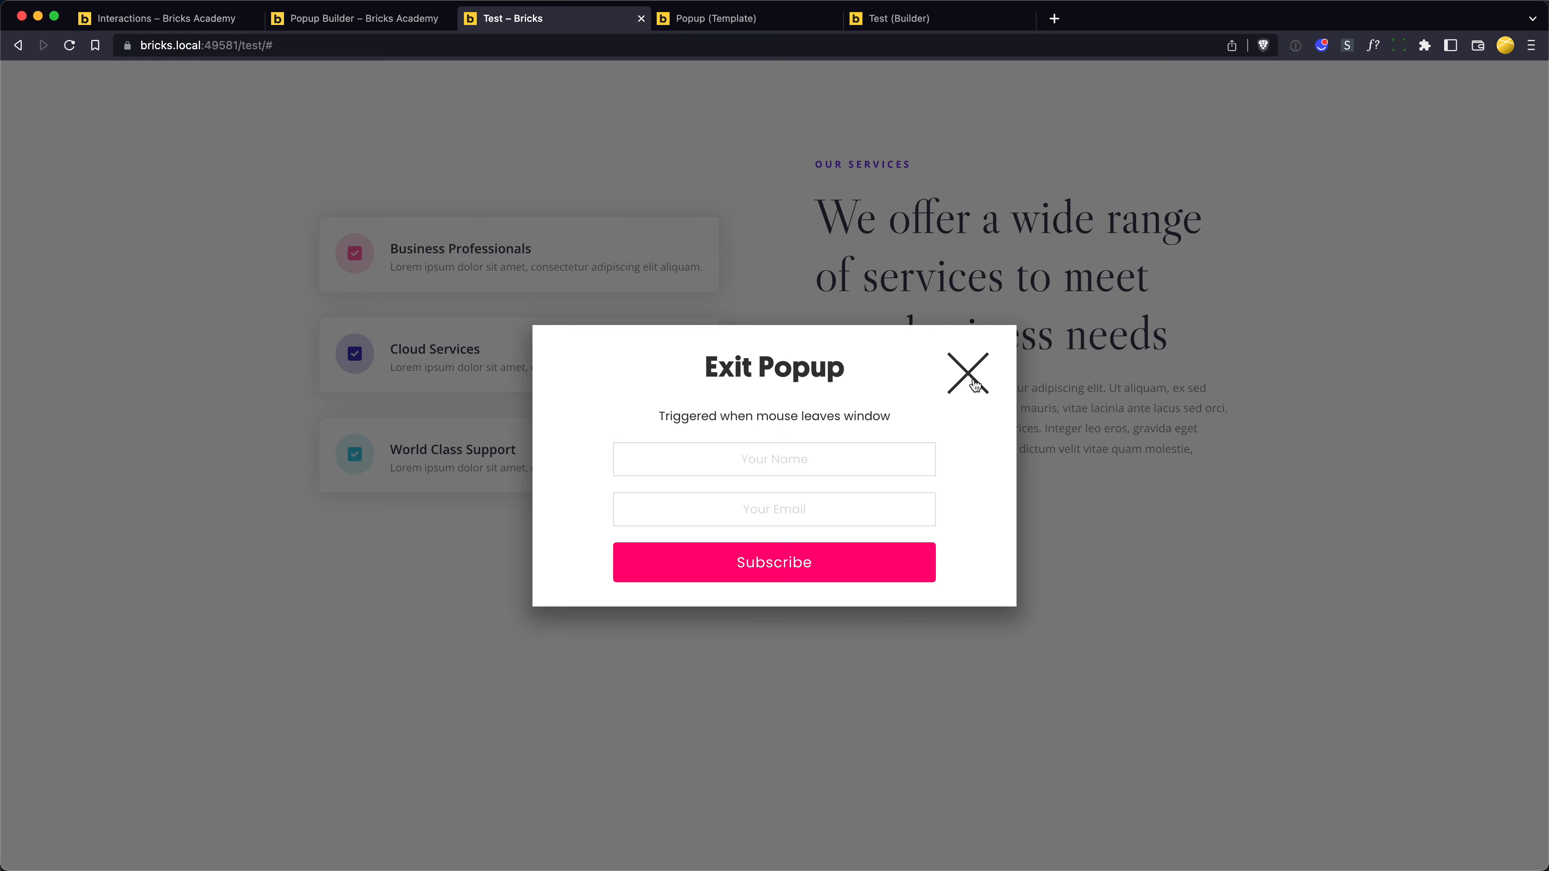
left_click(974, 384)
- Review the trigger options available for the close icon's hover interaction in the Popup template
key("ctrl+Tab")
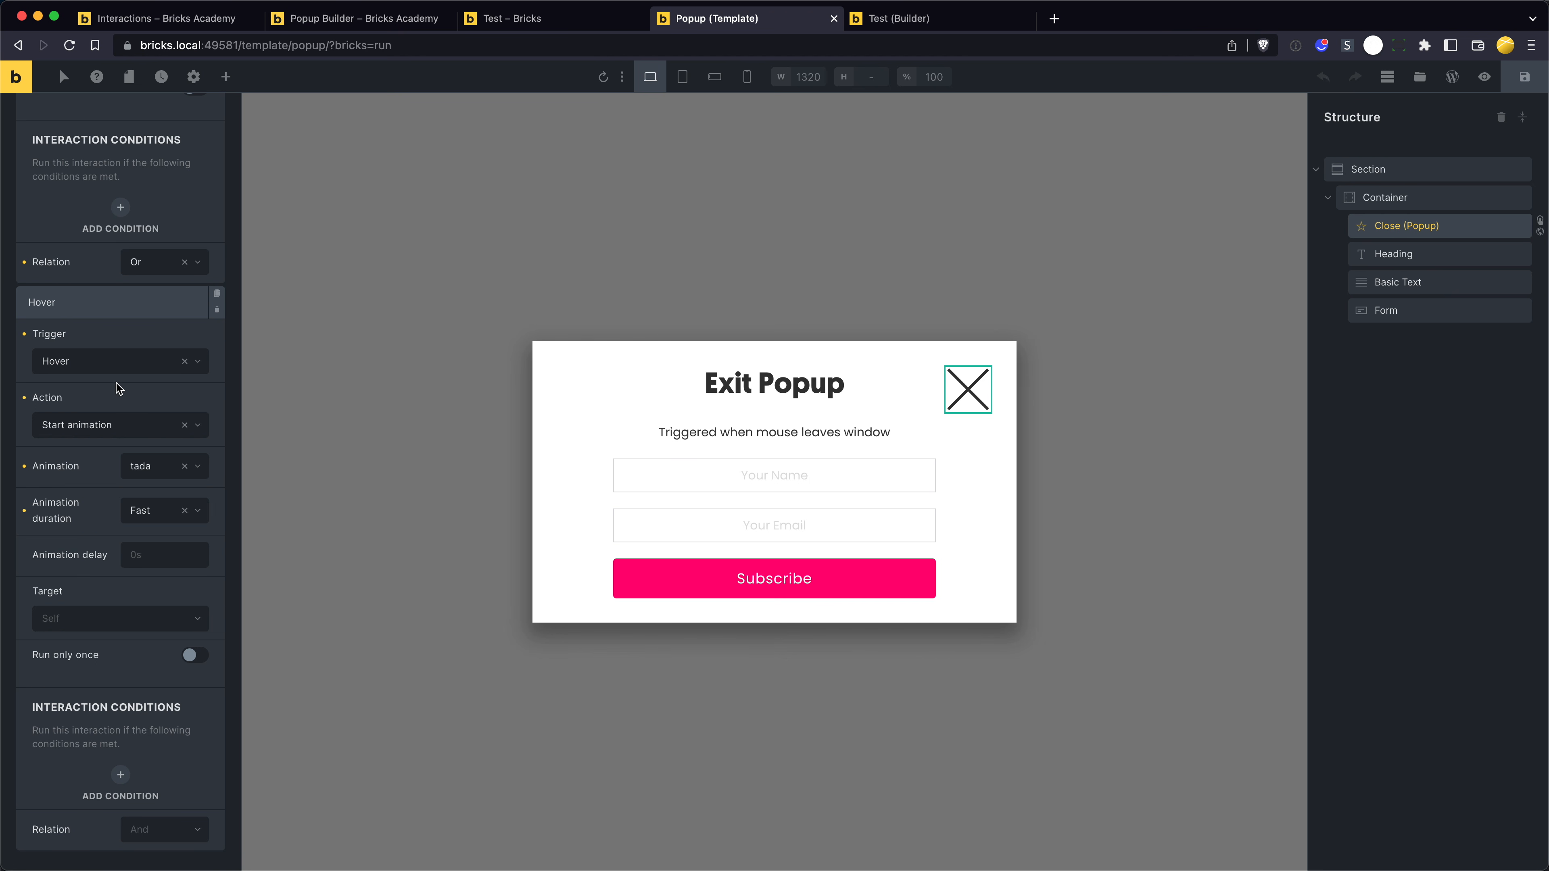
left_click(116, 373)
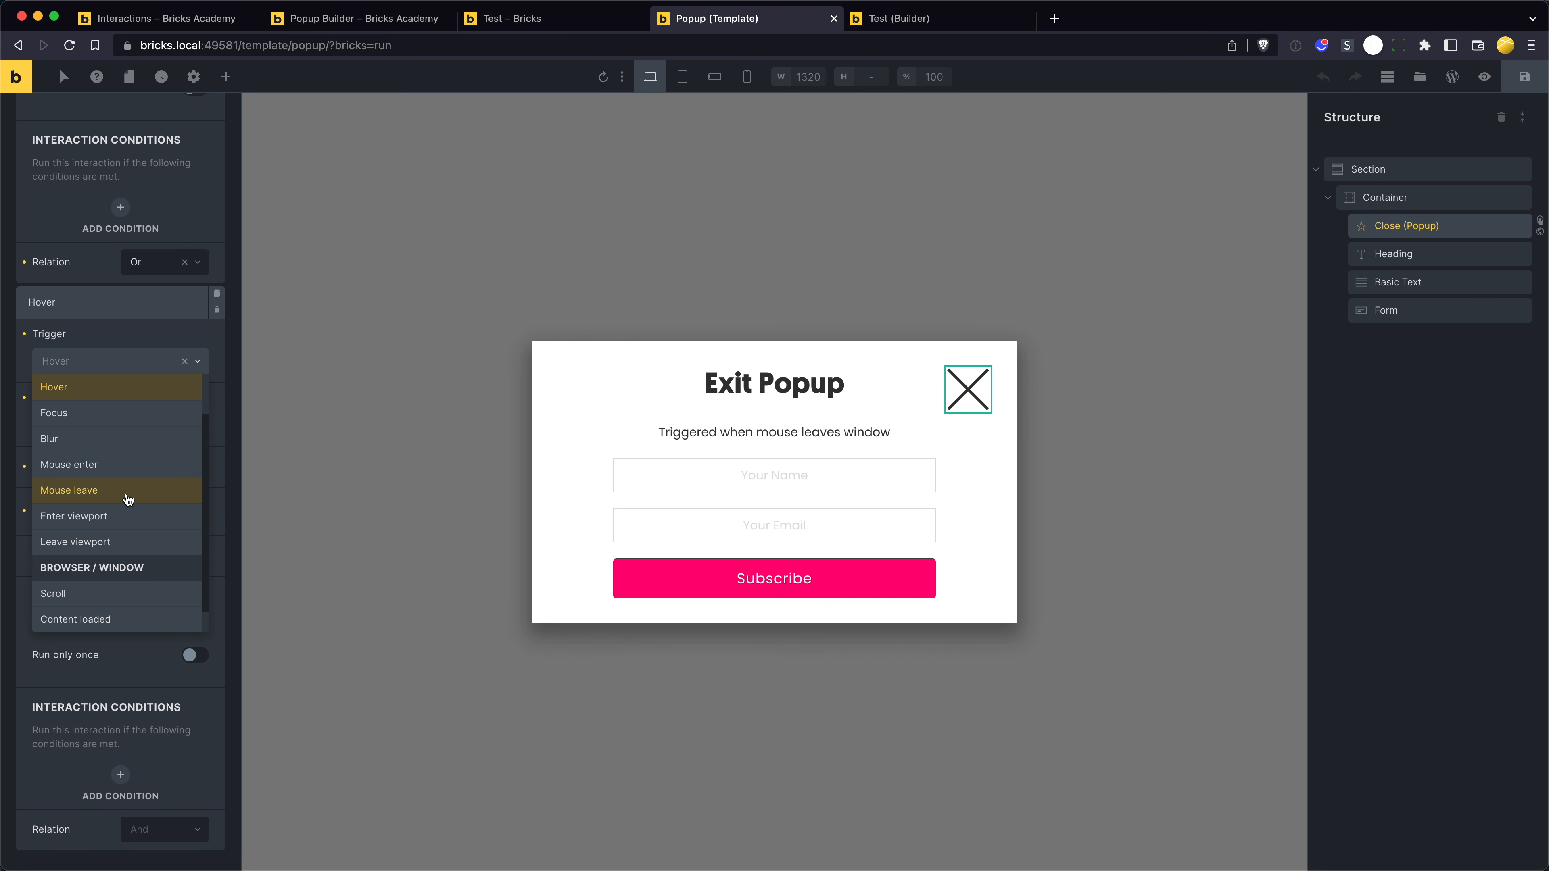
scroll(128, 500, "down", 1)
scroll(136, 547, "down", 1)
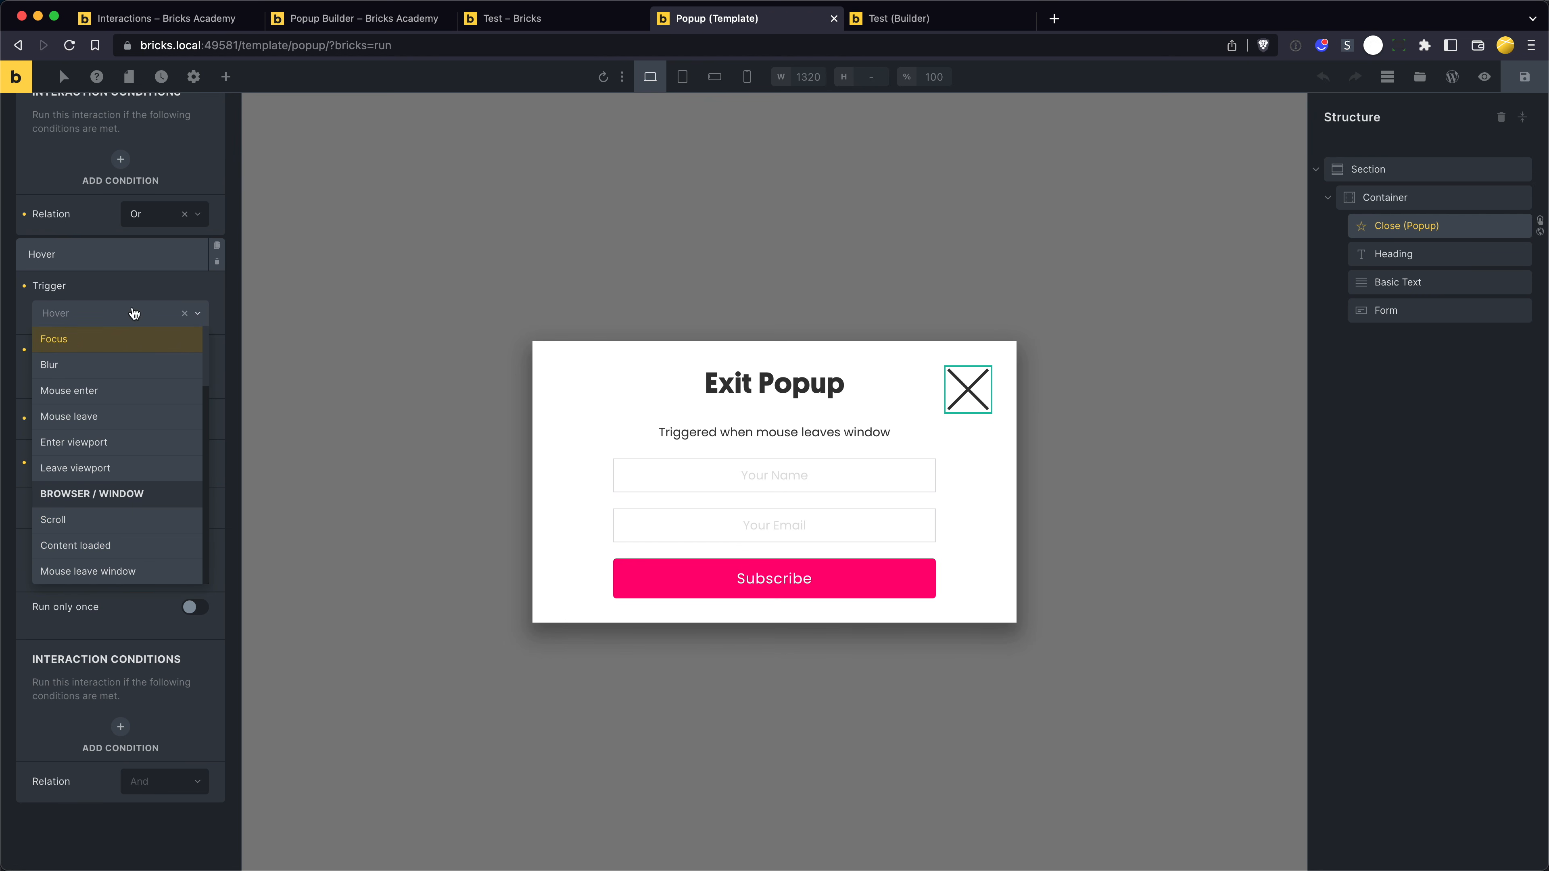
left_click(133, 272)
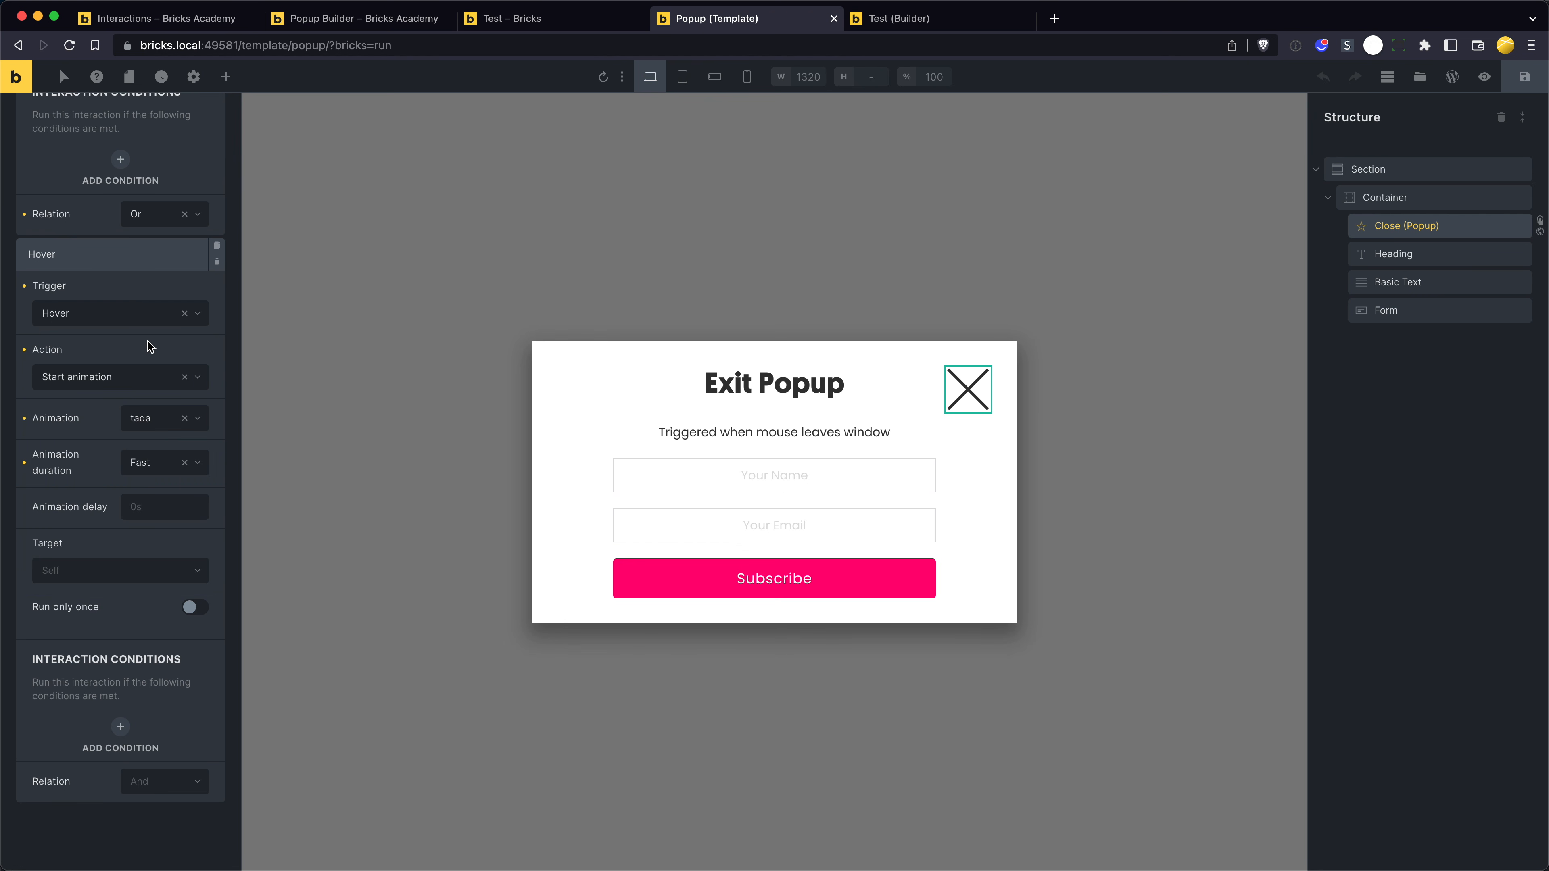
scroll(147, 345, "up", 10)
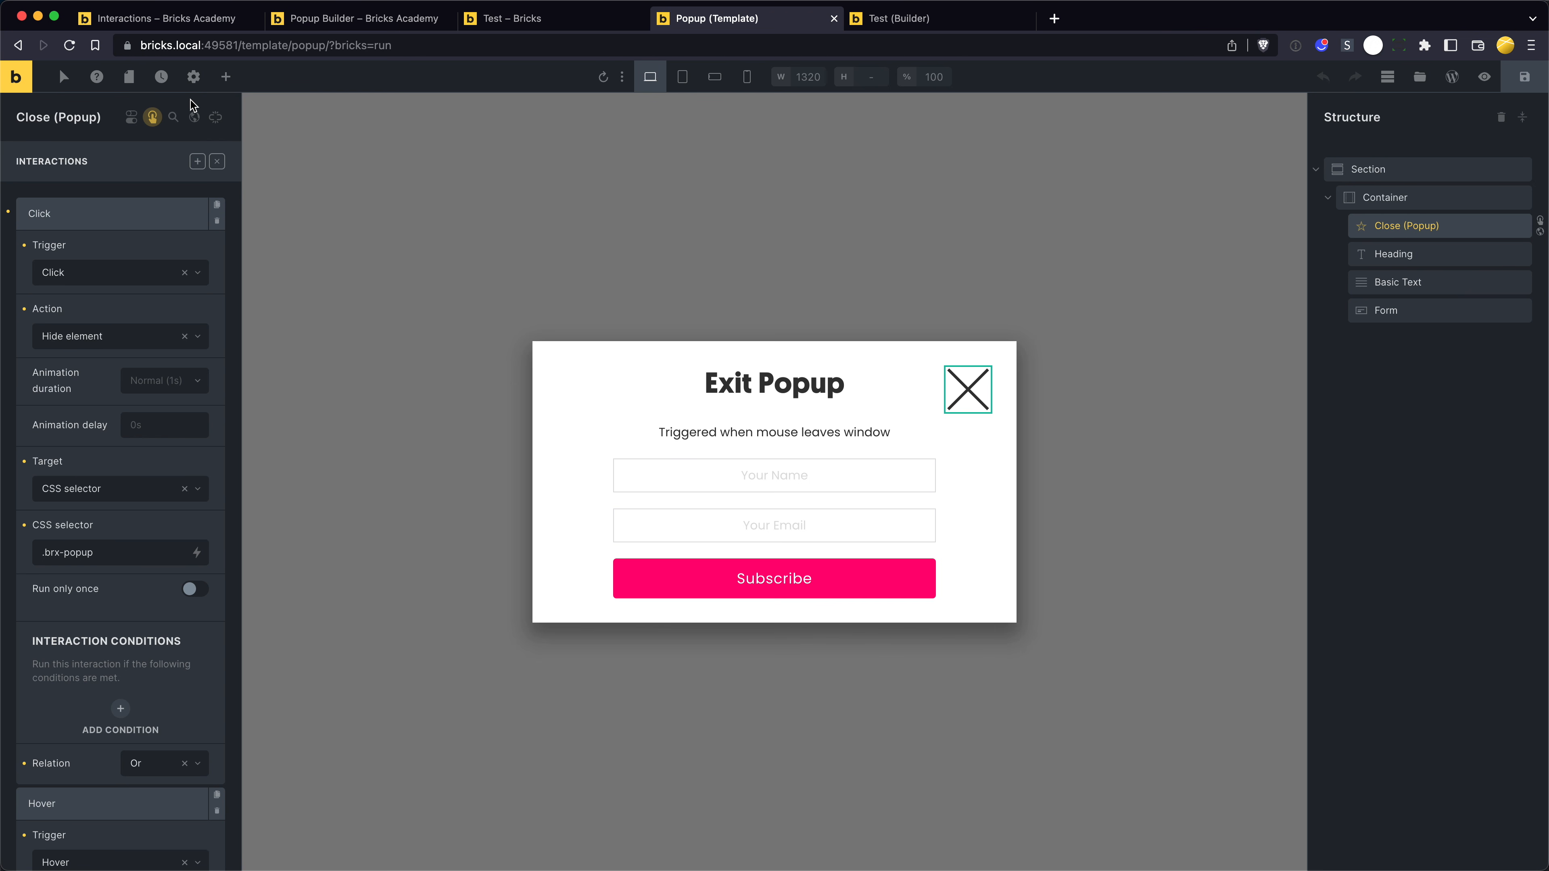
- Clear the Entire website display condition from the Popup template's settings and save the template
left_click(193, 80)
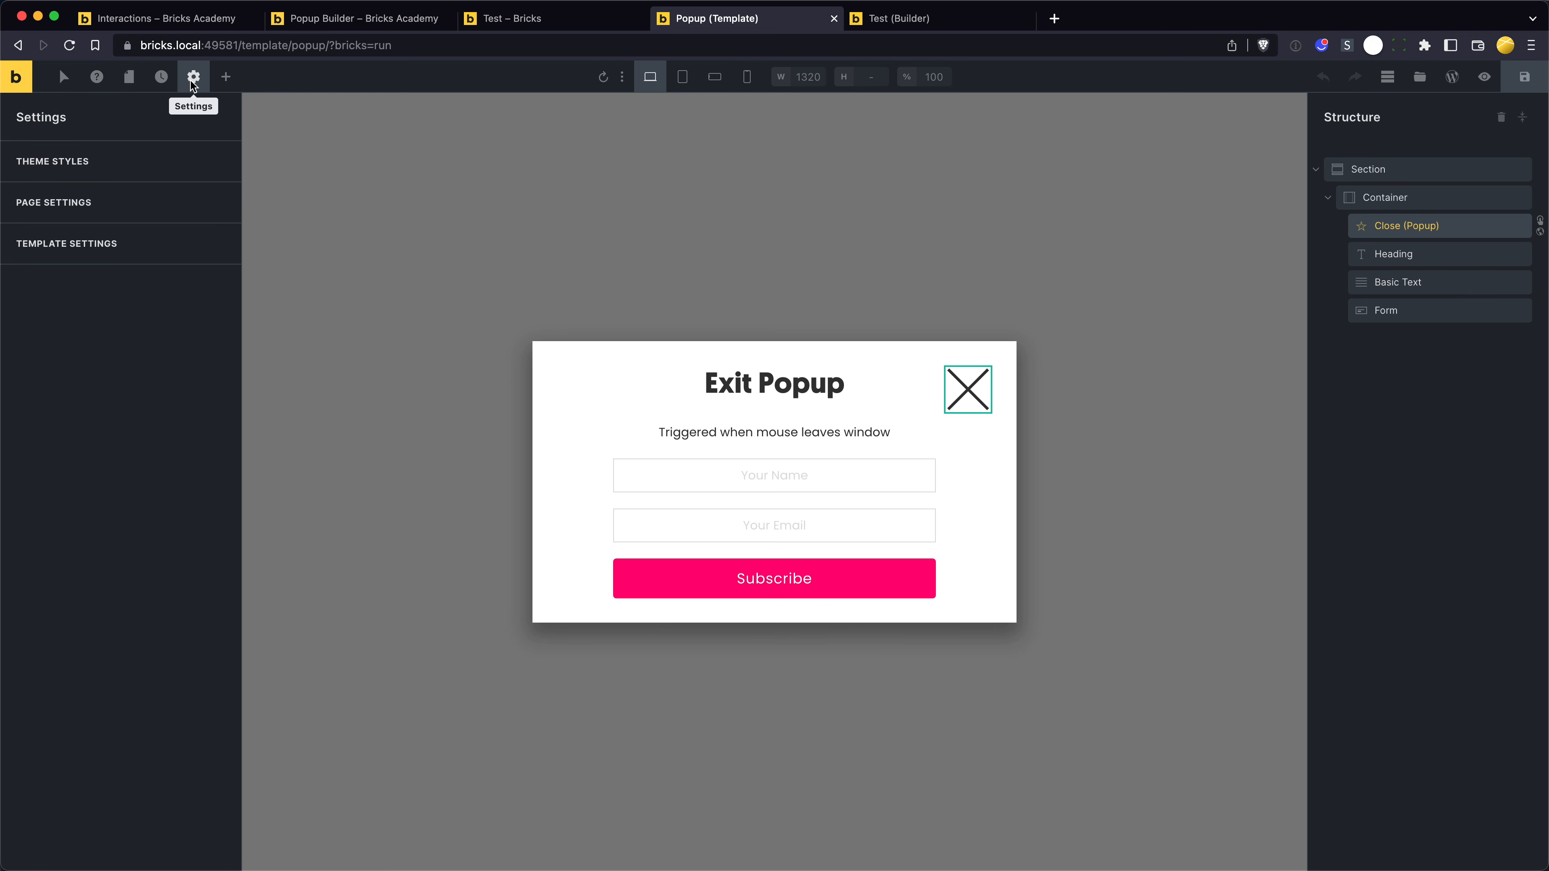
left_click(154, 227)
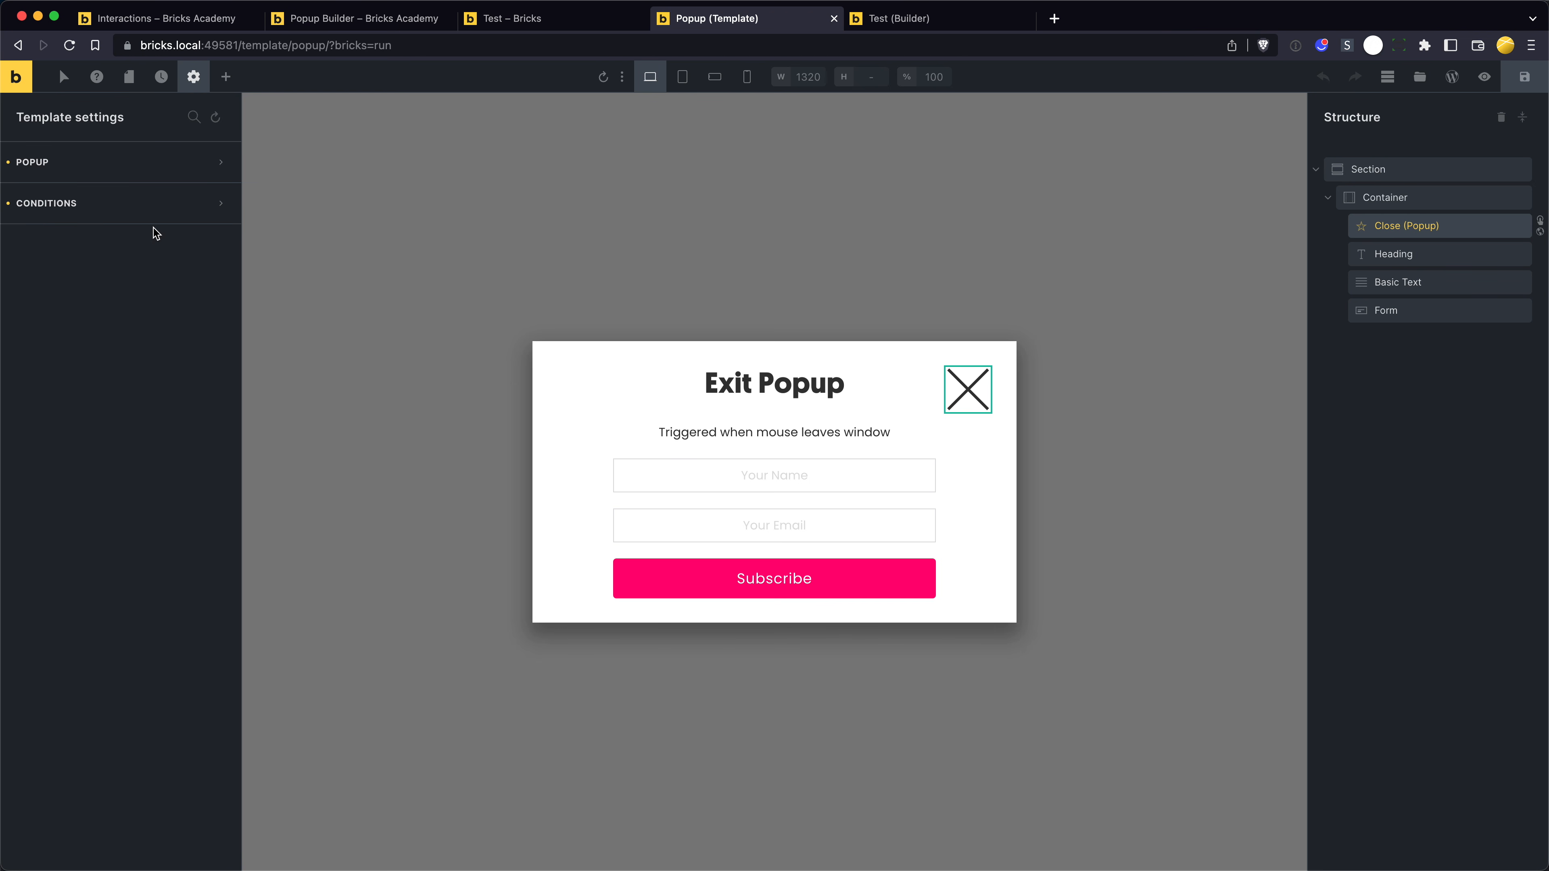
left_click(191, 83)
left_click(172, 206)
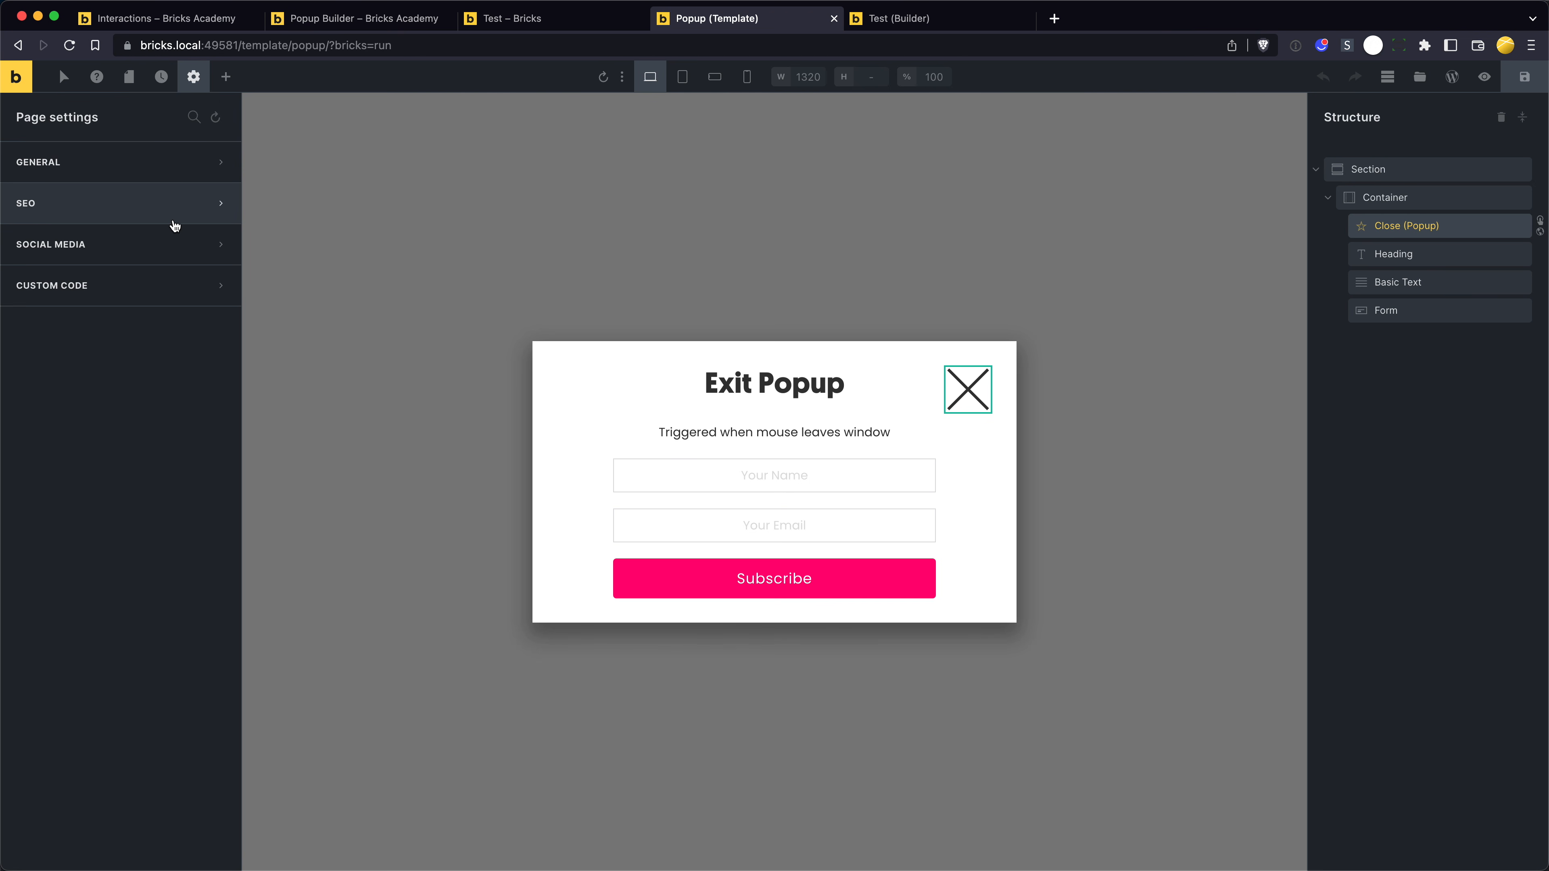
left_click(198, 82)
left_click(125, 242)
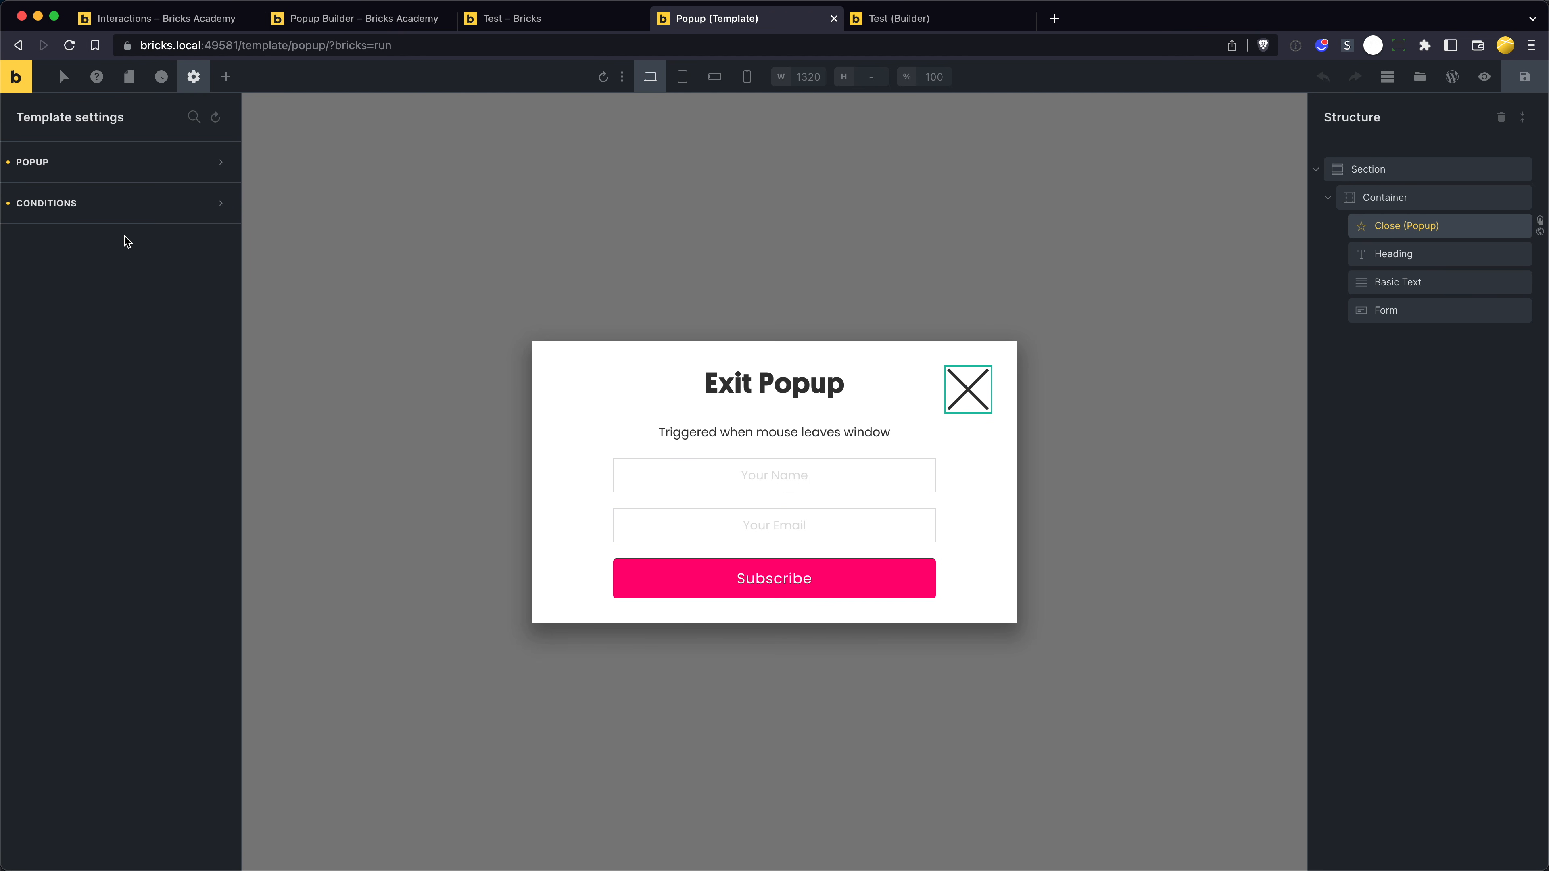
left_click(72, 203)
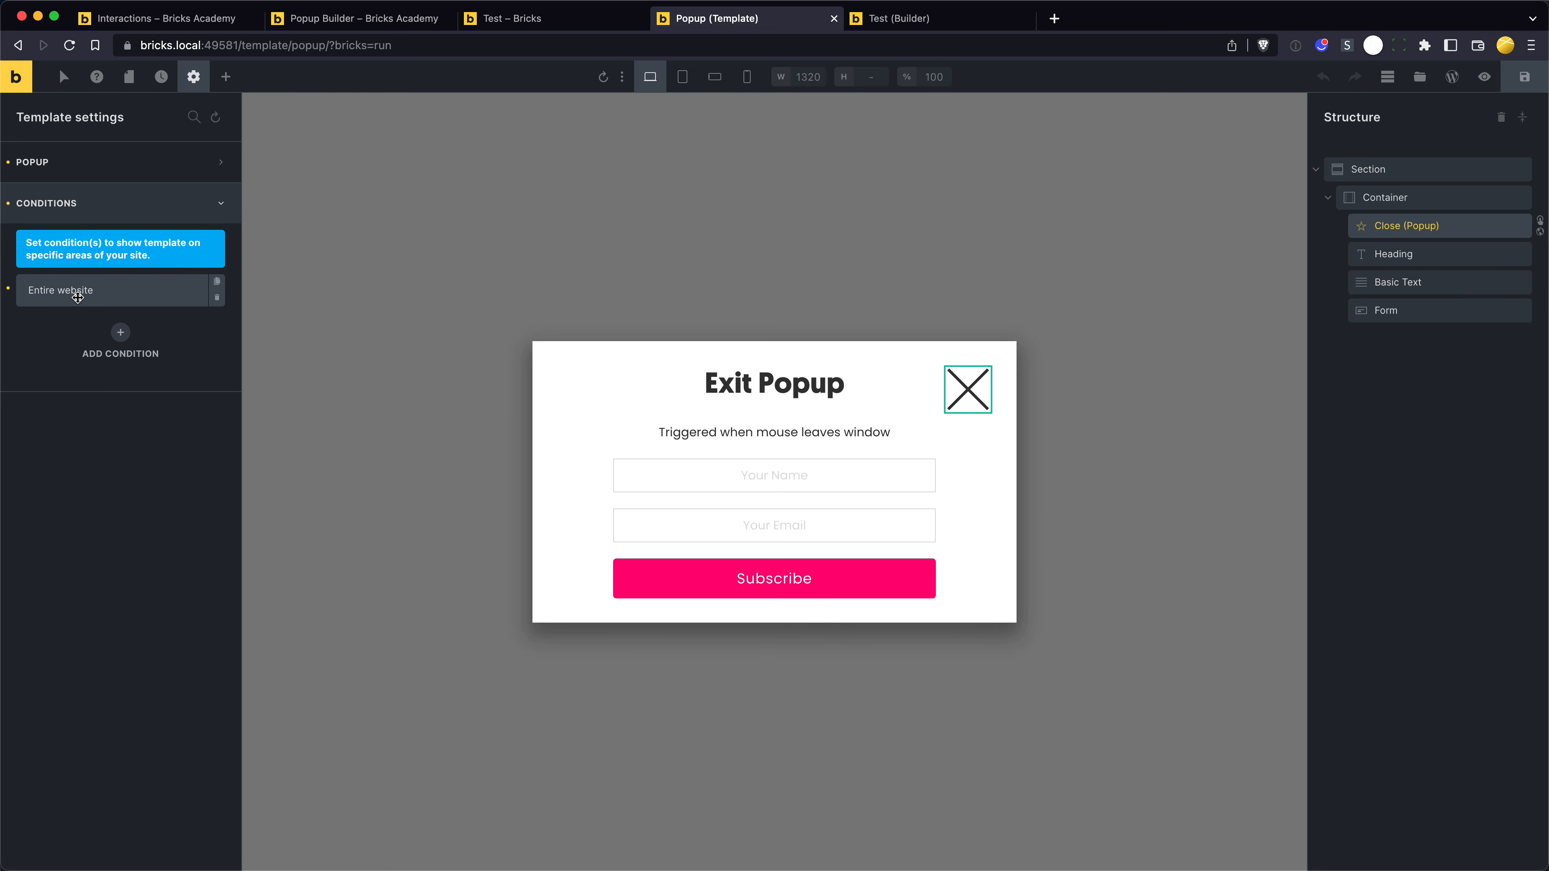
left_click(8, 204)
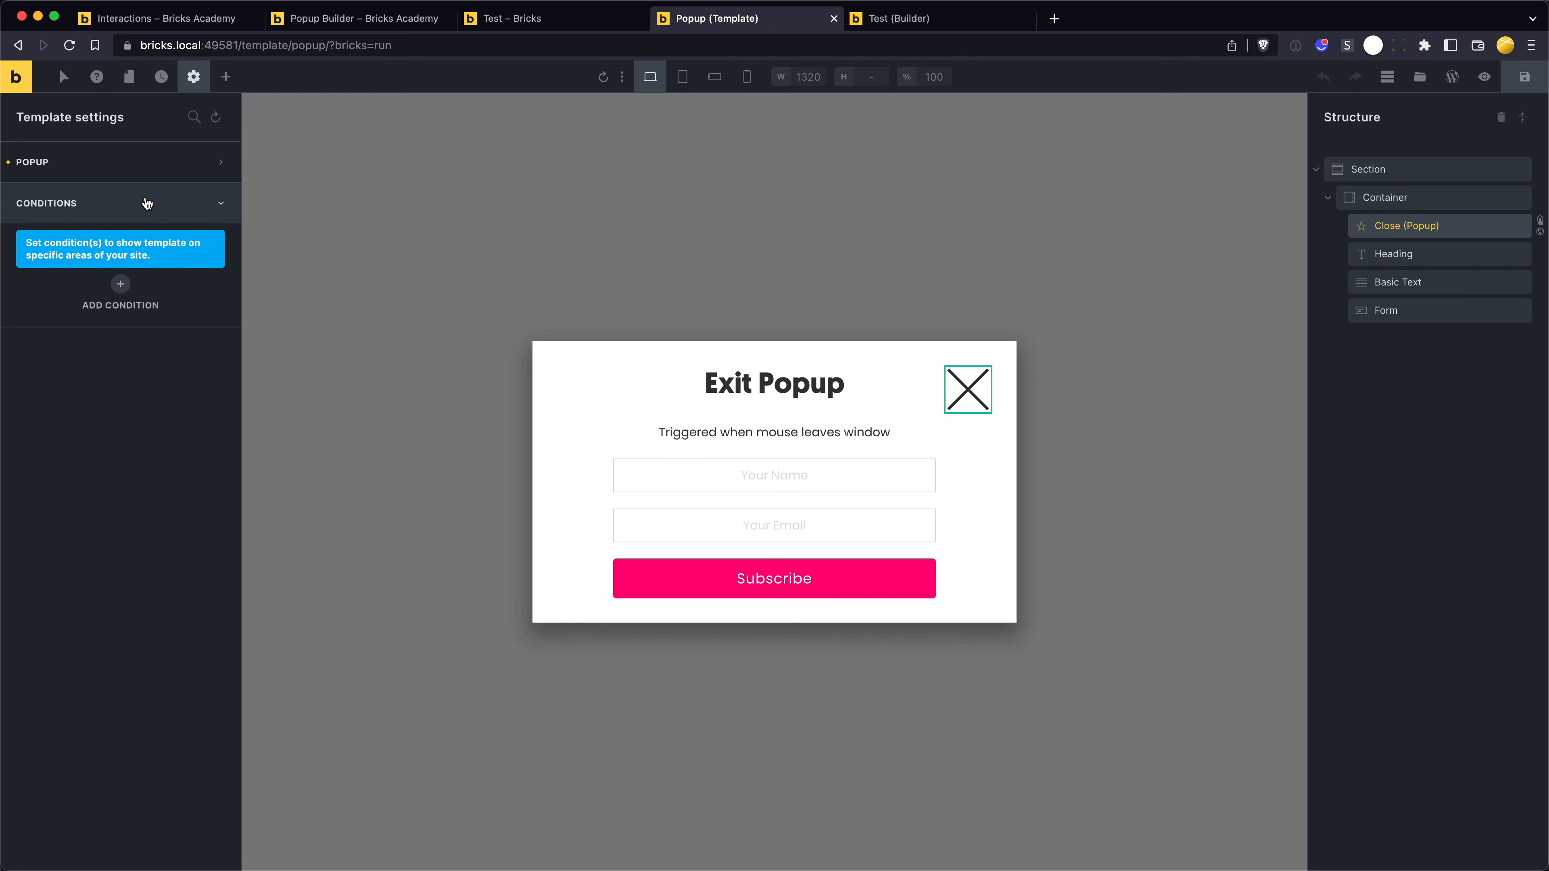
key("super+s")
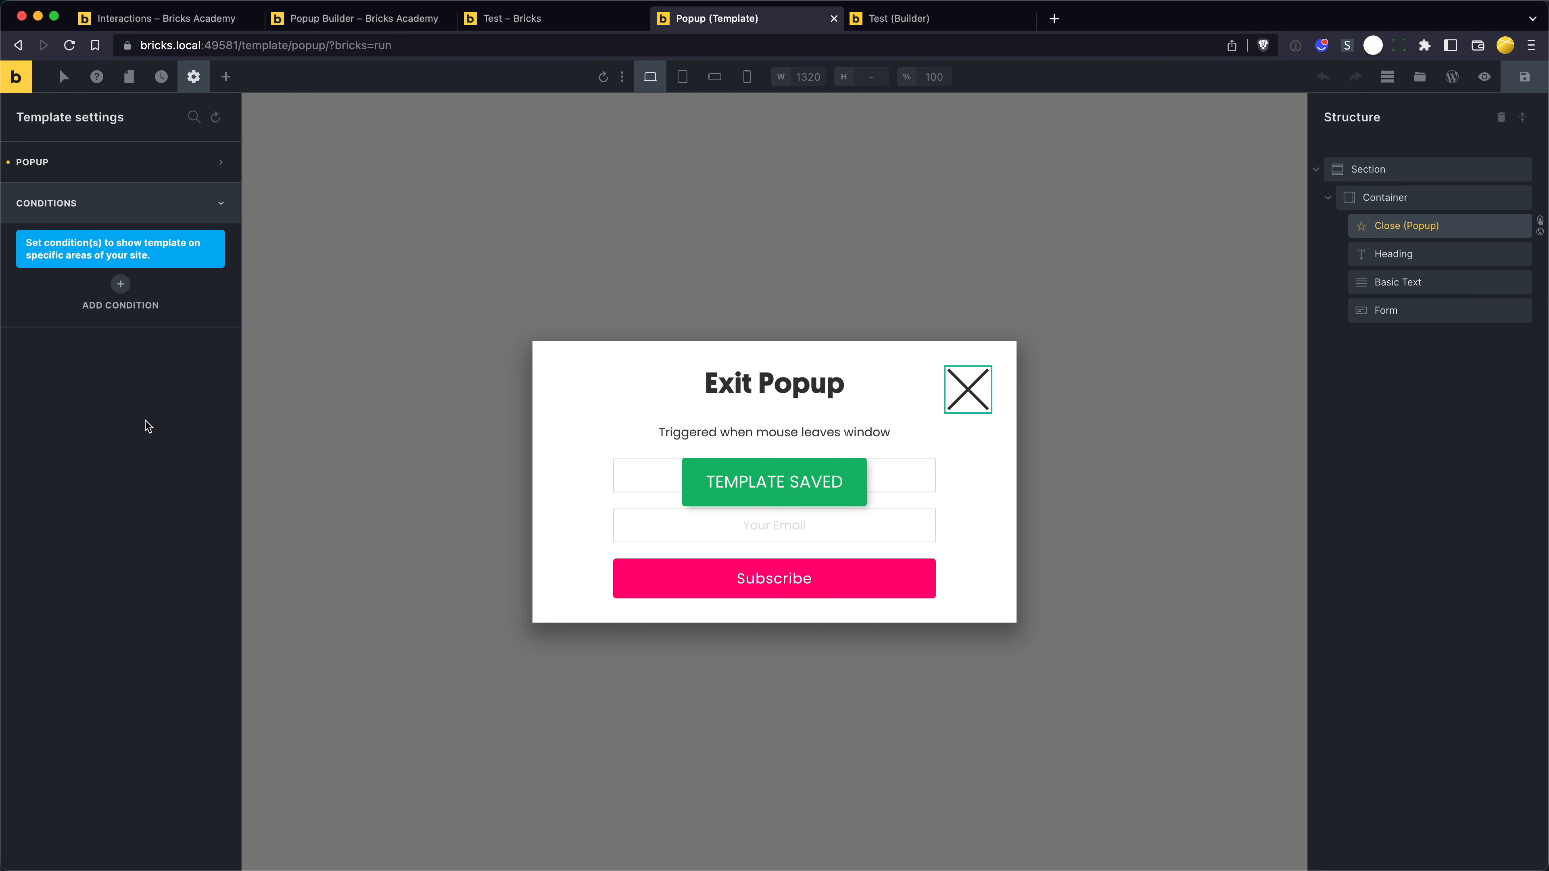
- Reload the Test page to check it without the exit popup's display condition
key("ctrl+shift+Tab")
key("super+r")
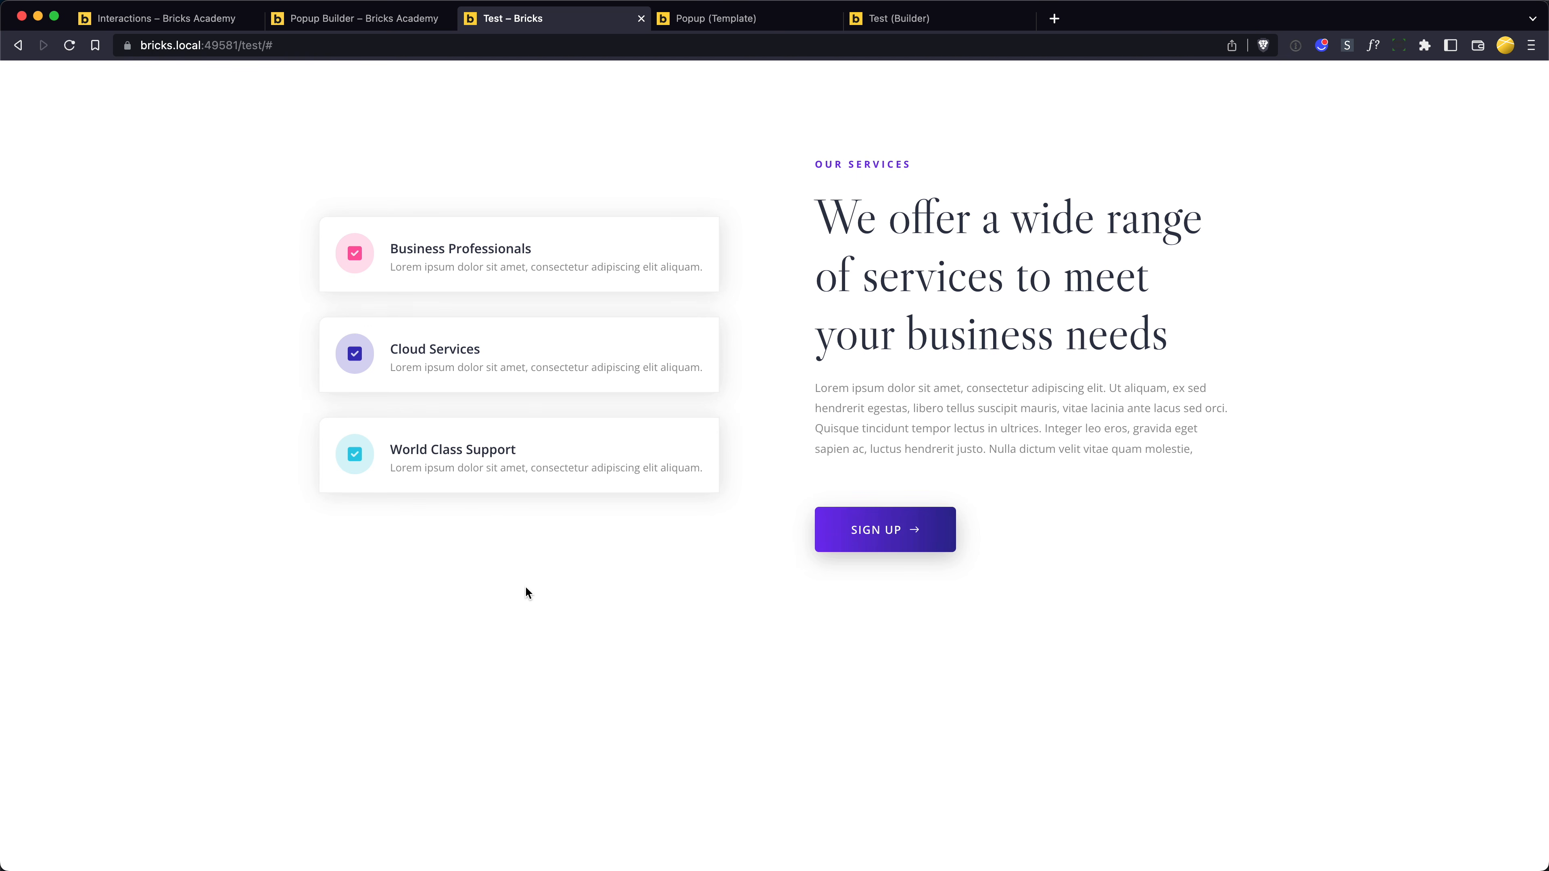
- Create a new template titled "My First Popup" with the template type Popup
key("ctrl+Tab")
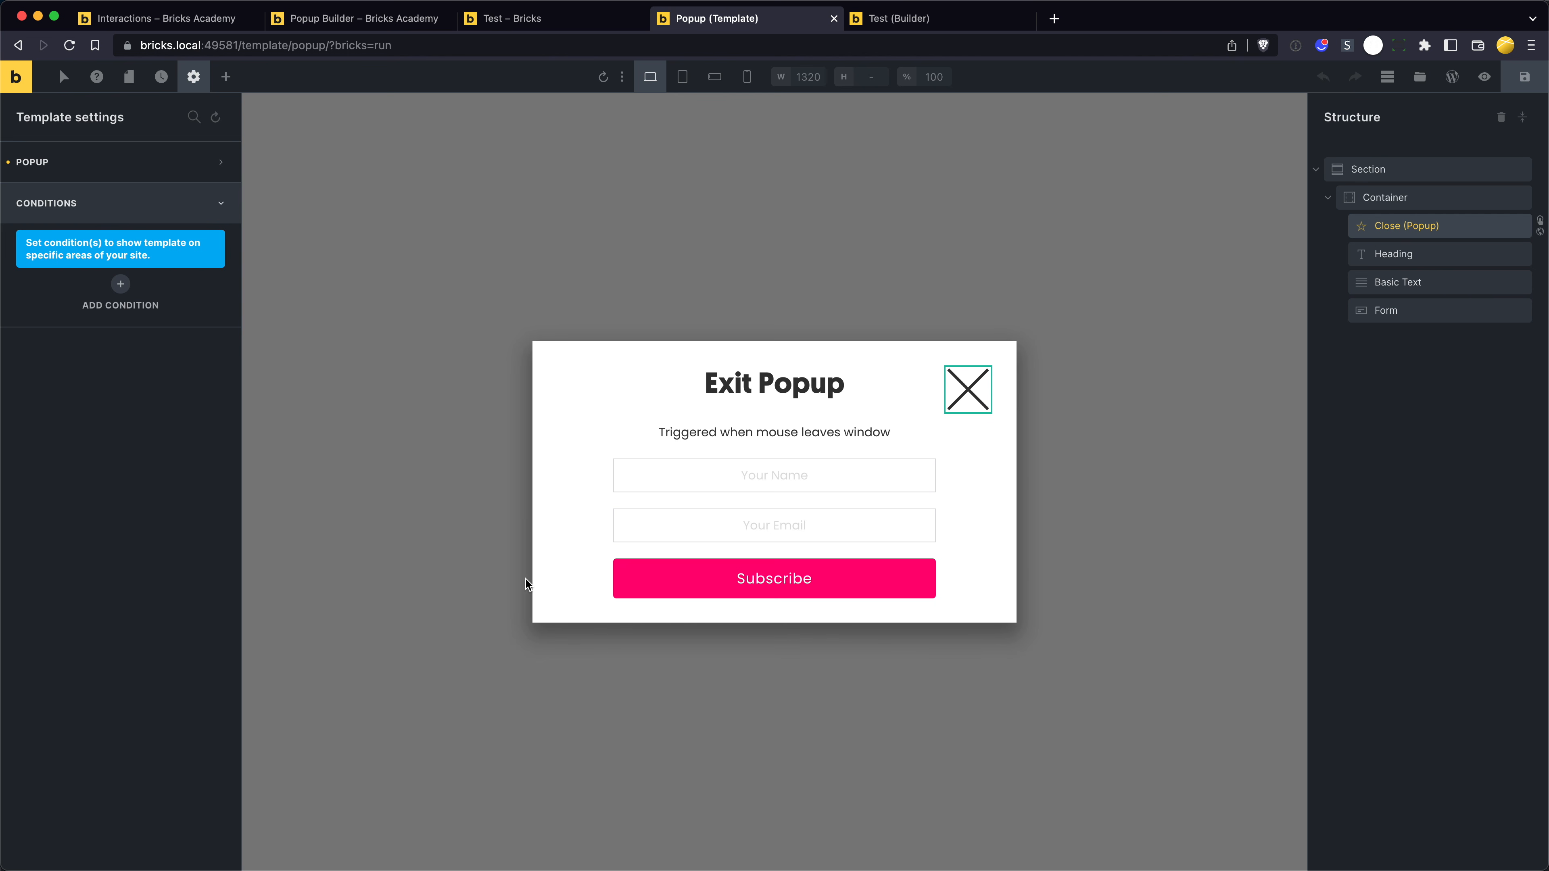
left_click(1420, 77)
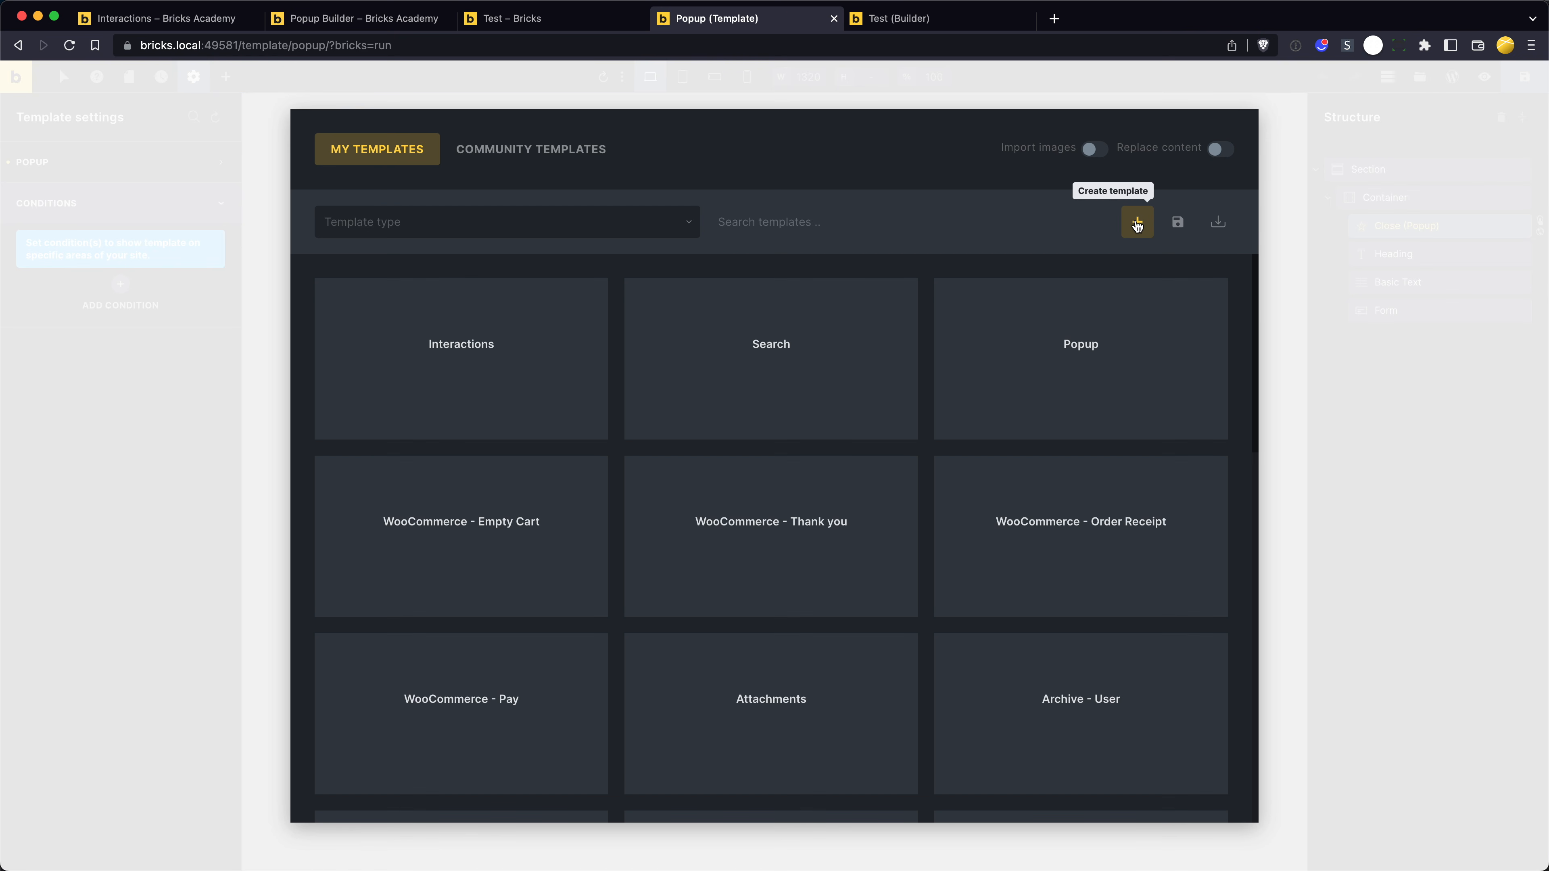
left_click(1137, 224)
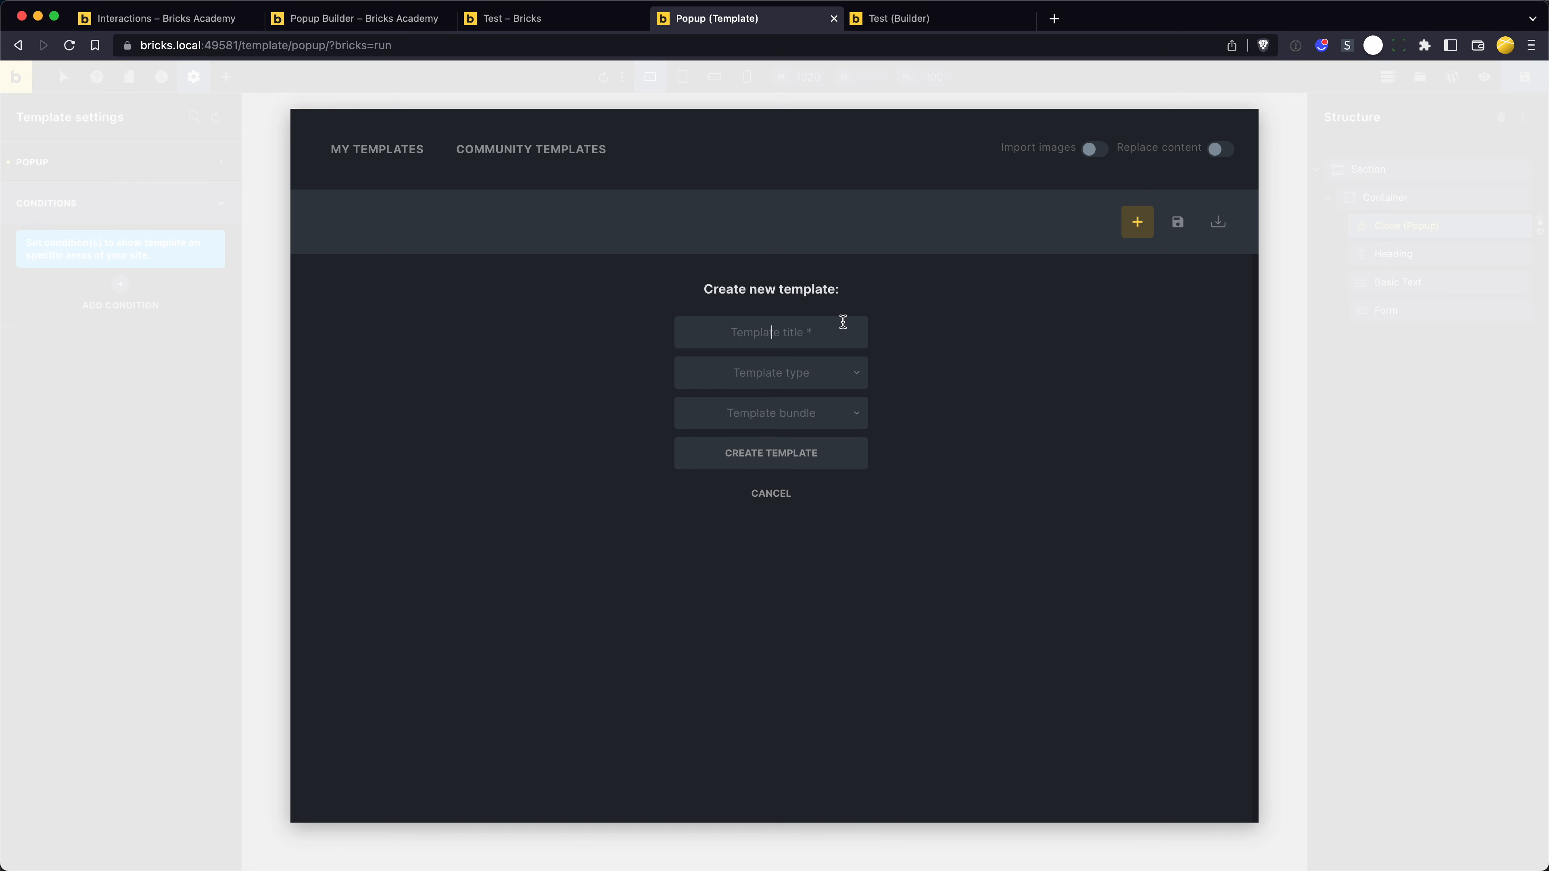
type("My First Popup")
left_click(783, 371)
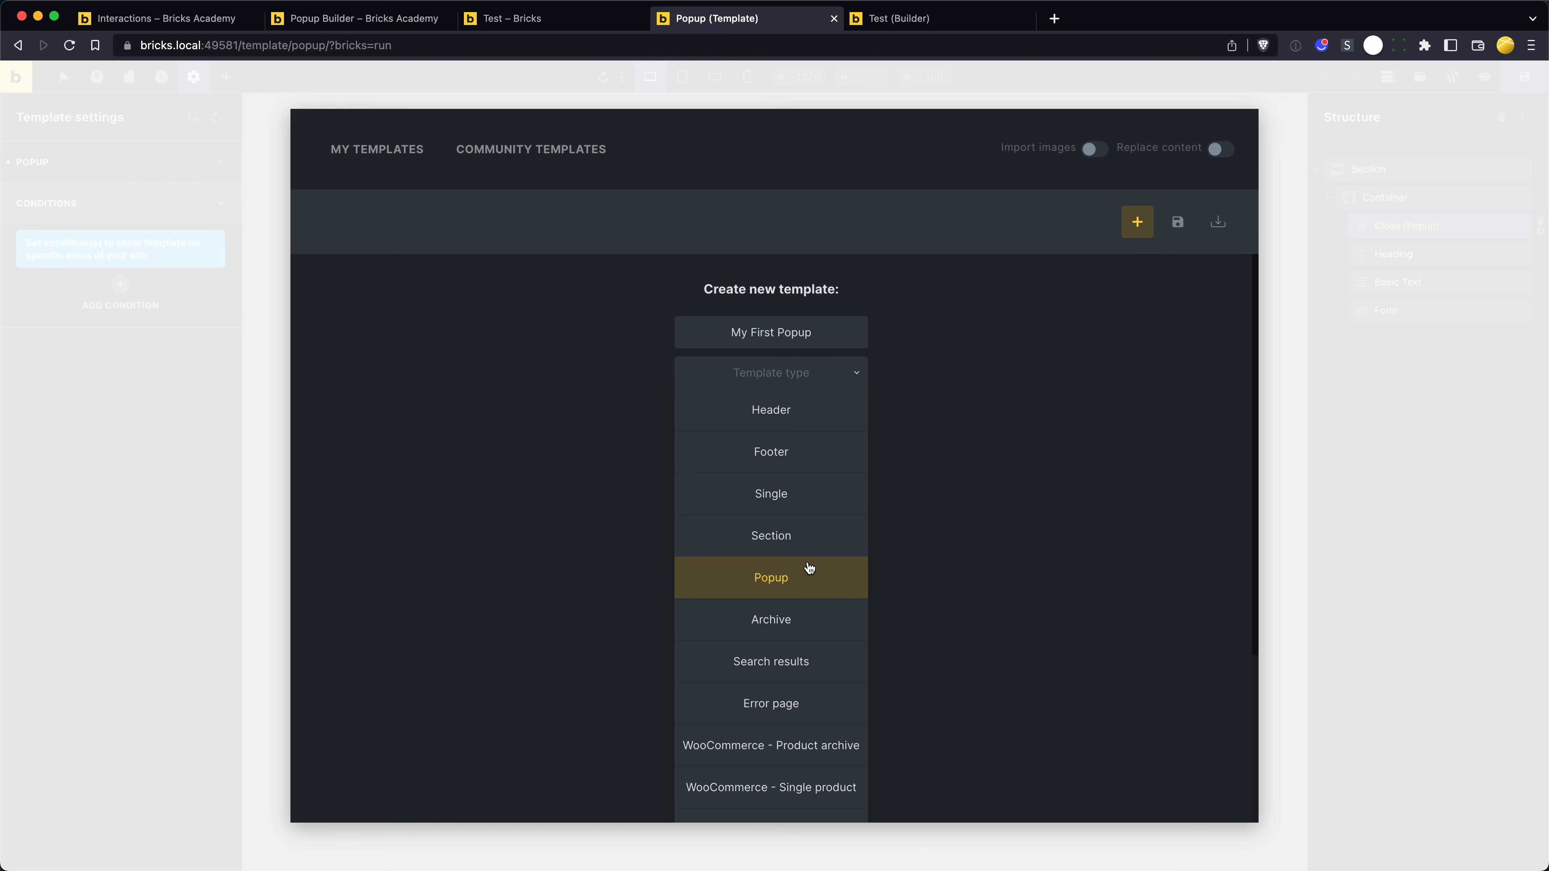
left_click(786, 582)
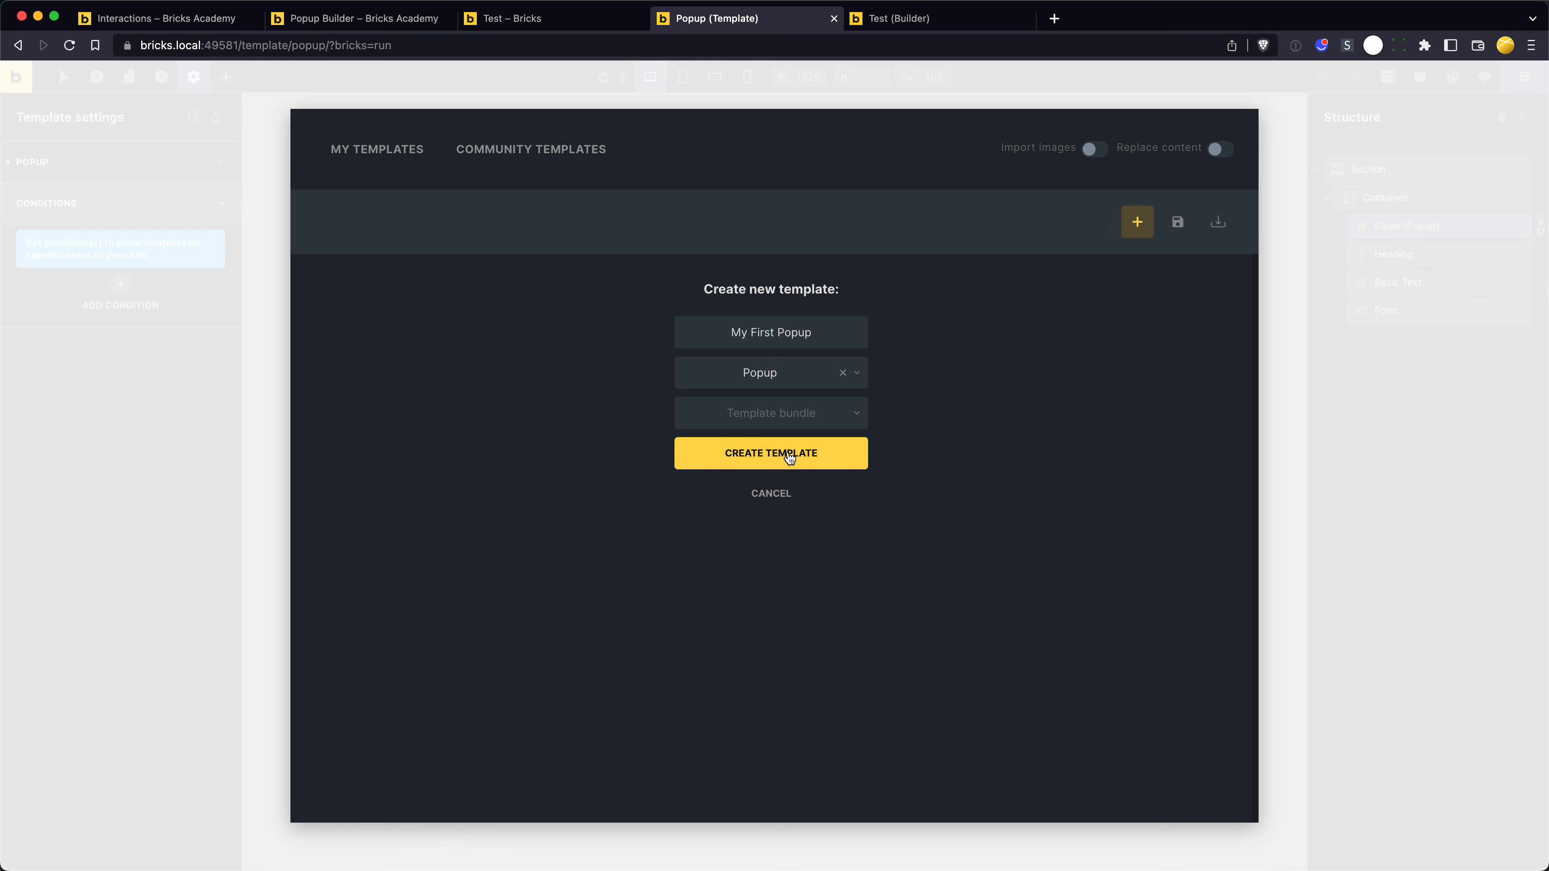
left_click(847, 456)
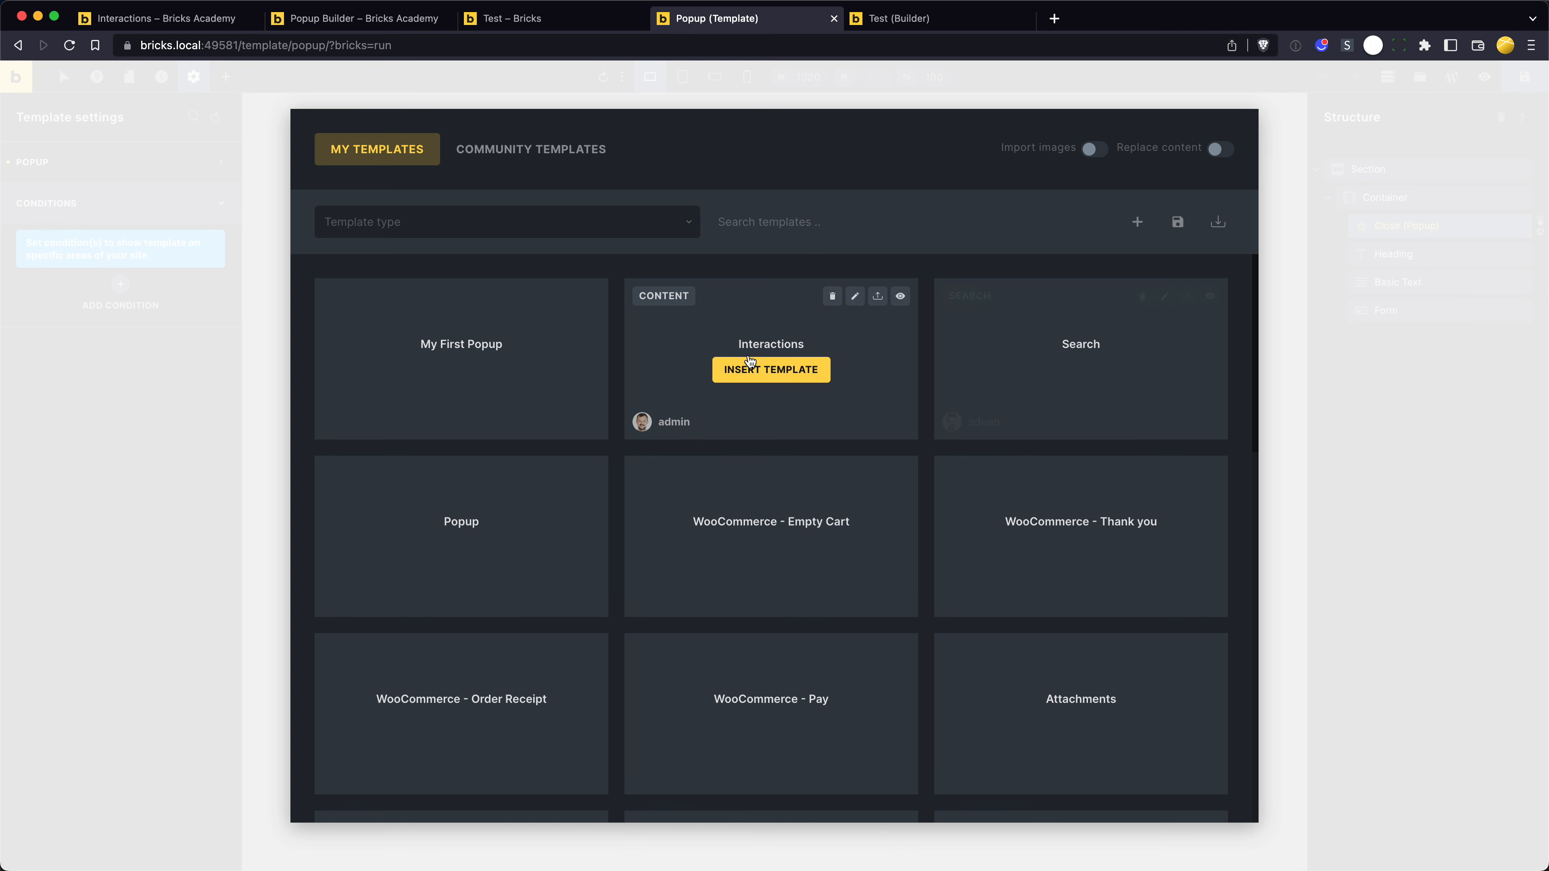
- Open the My First Popup template in the builder and show the popup group of its template settings
left_click(542, 301)
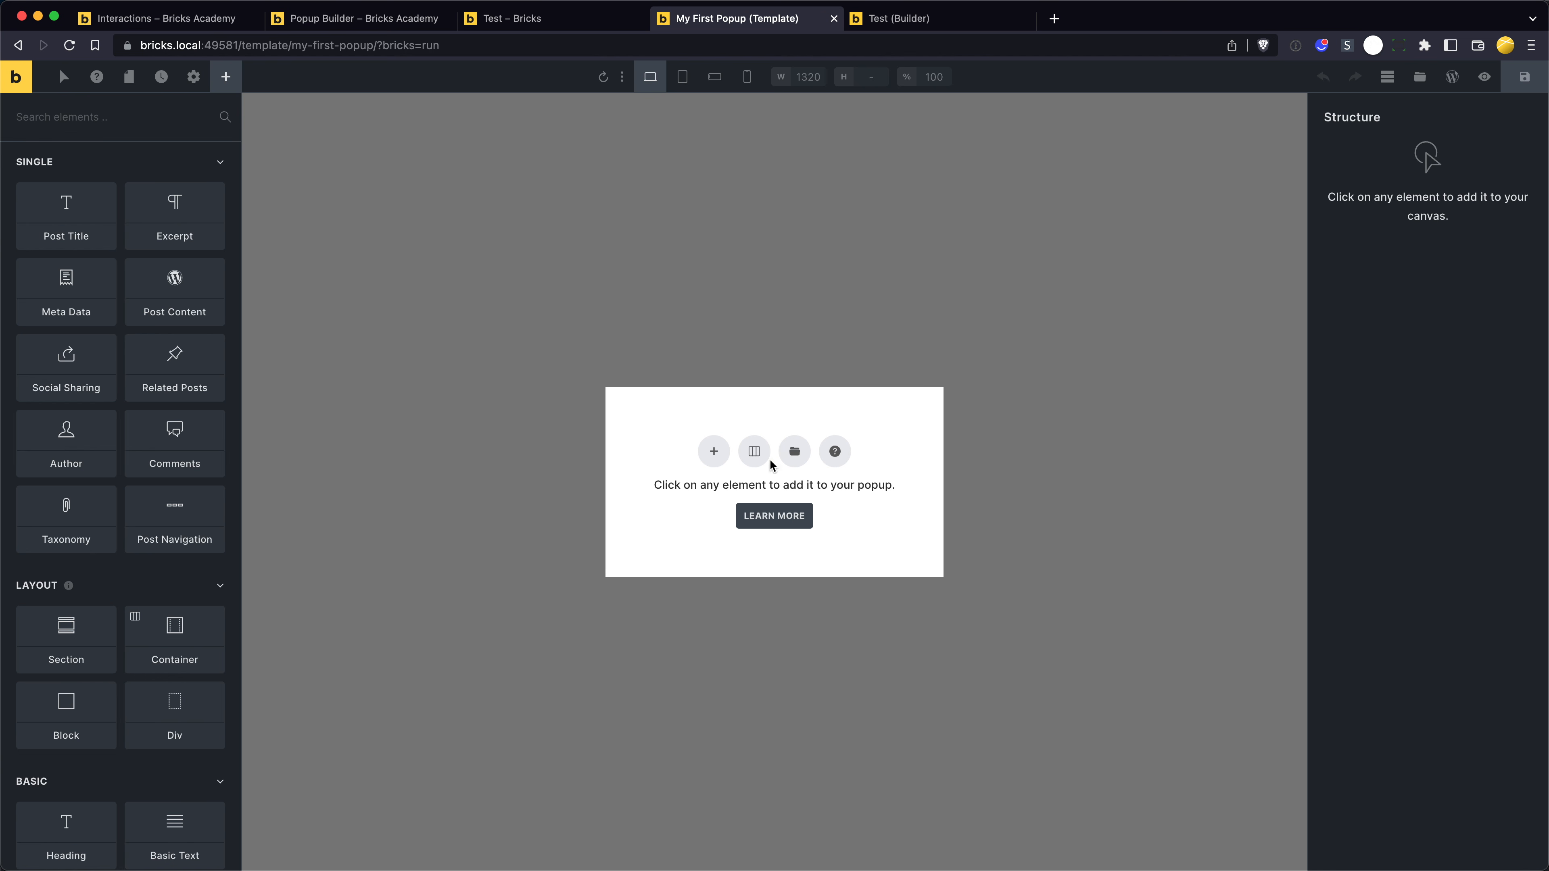
left_click(188, 78)
left_click(121, 243)
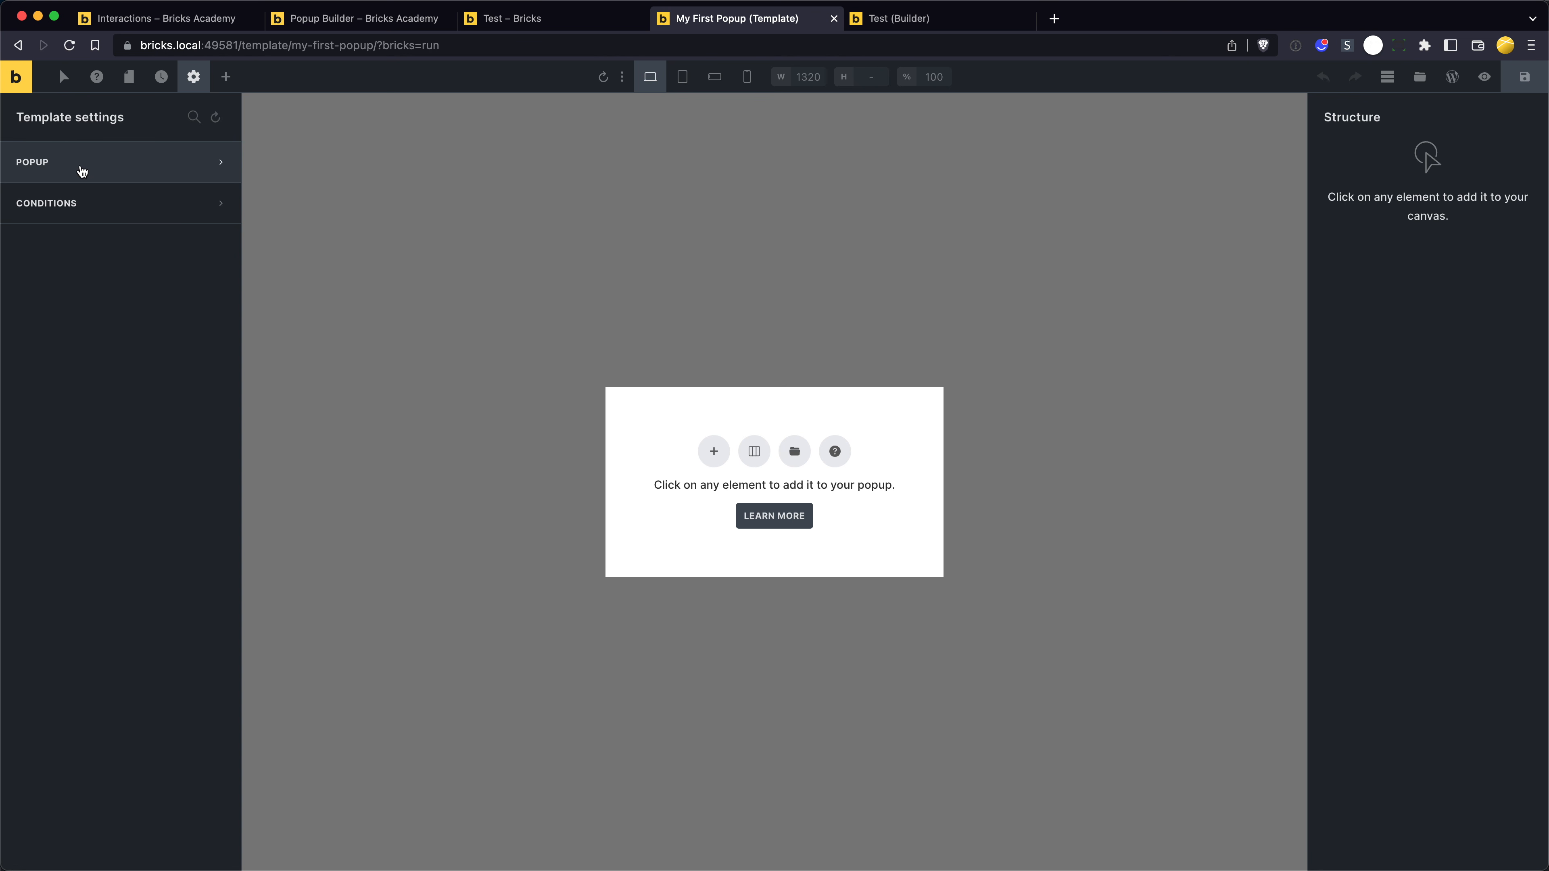
left_click(110, 162)
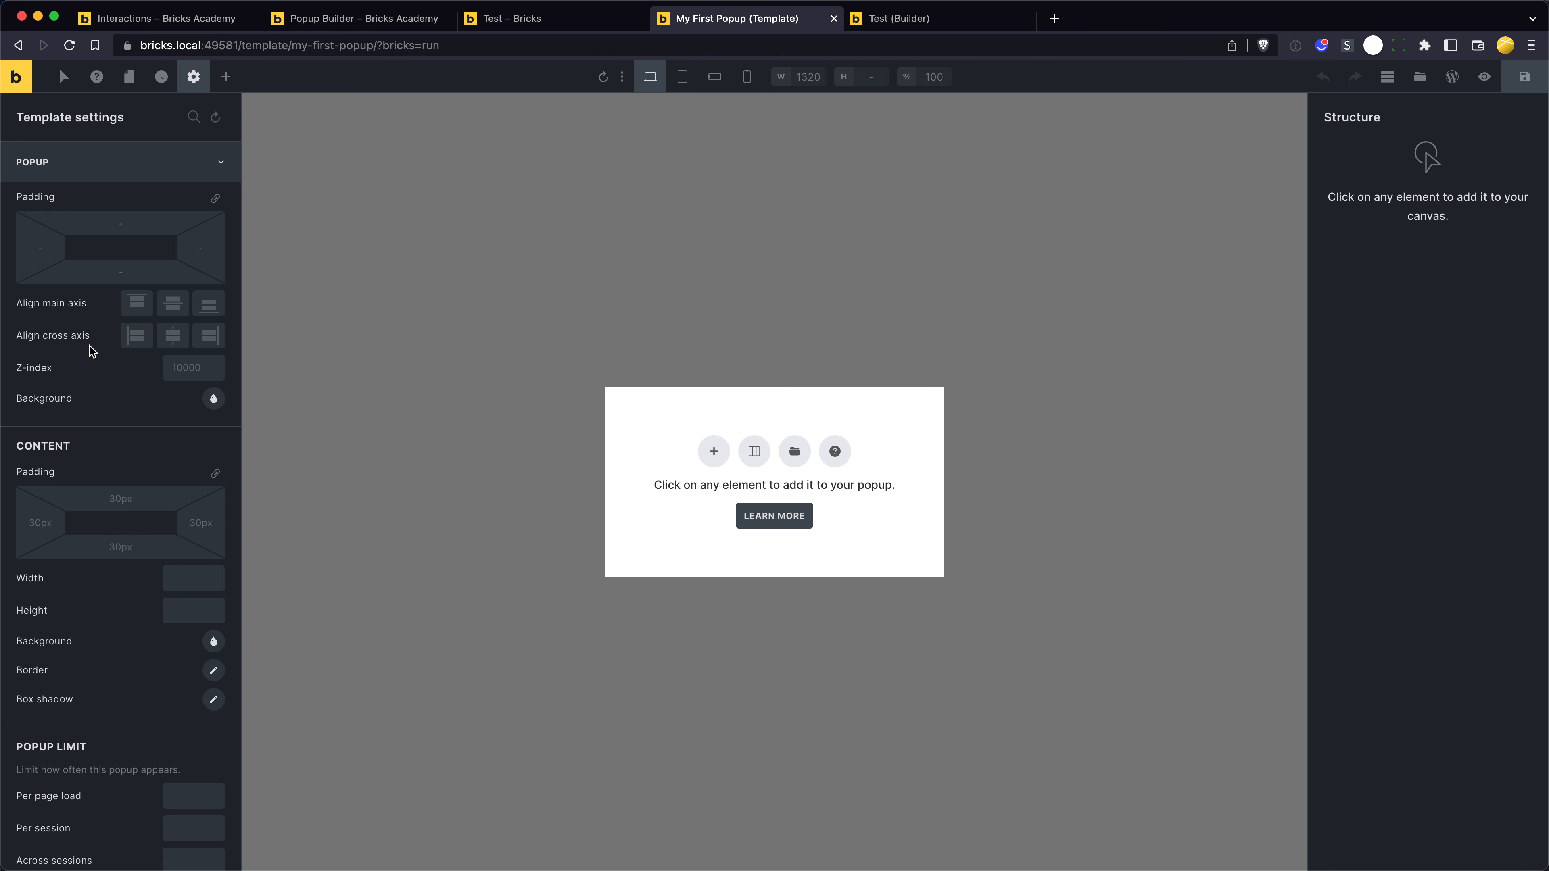
- Try the pink #ff0077 as the popup's background colour, make it fully transparent, and clear the background setting
left_click(213, 400)
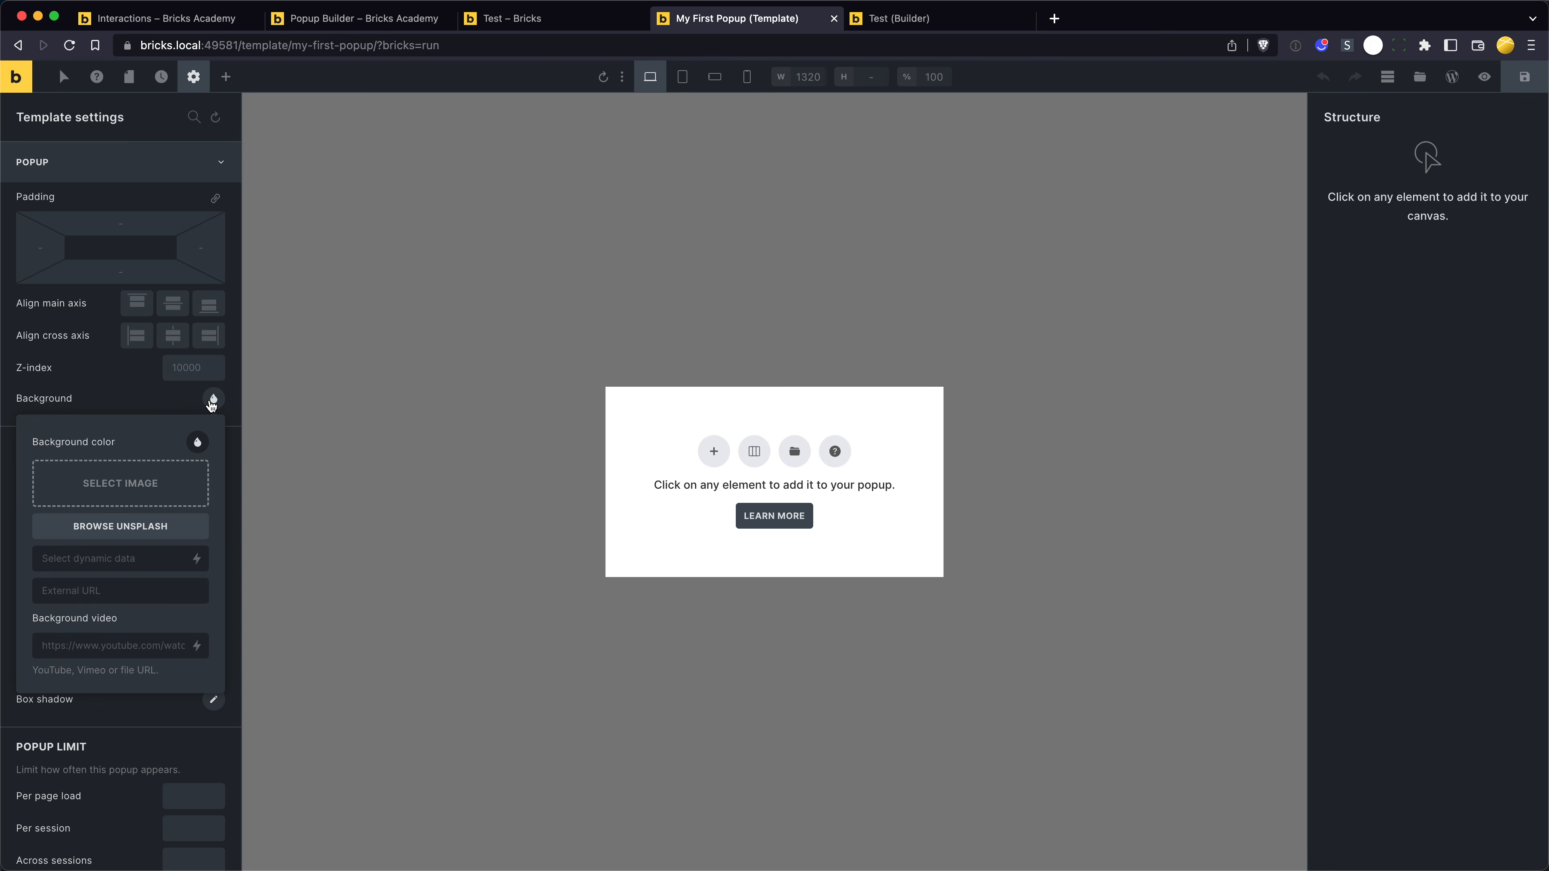
left_click(204, 442)
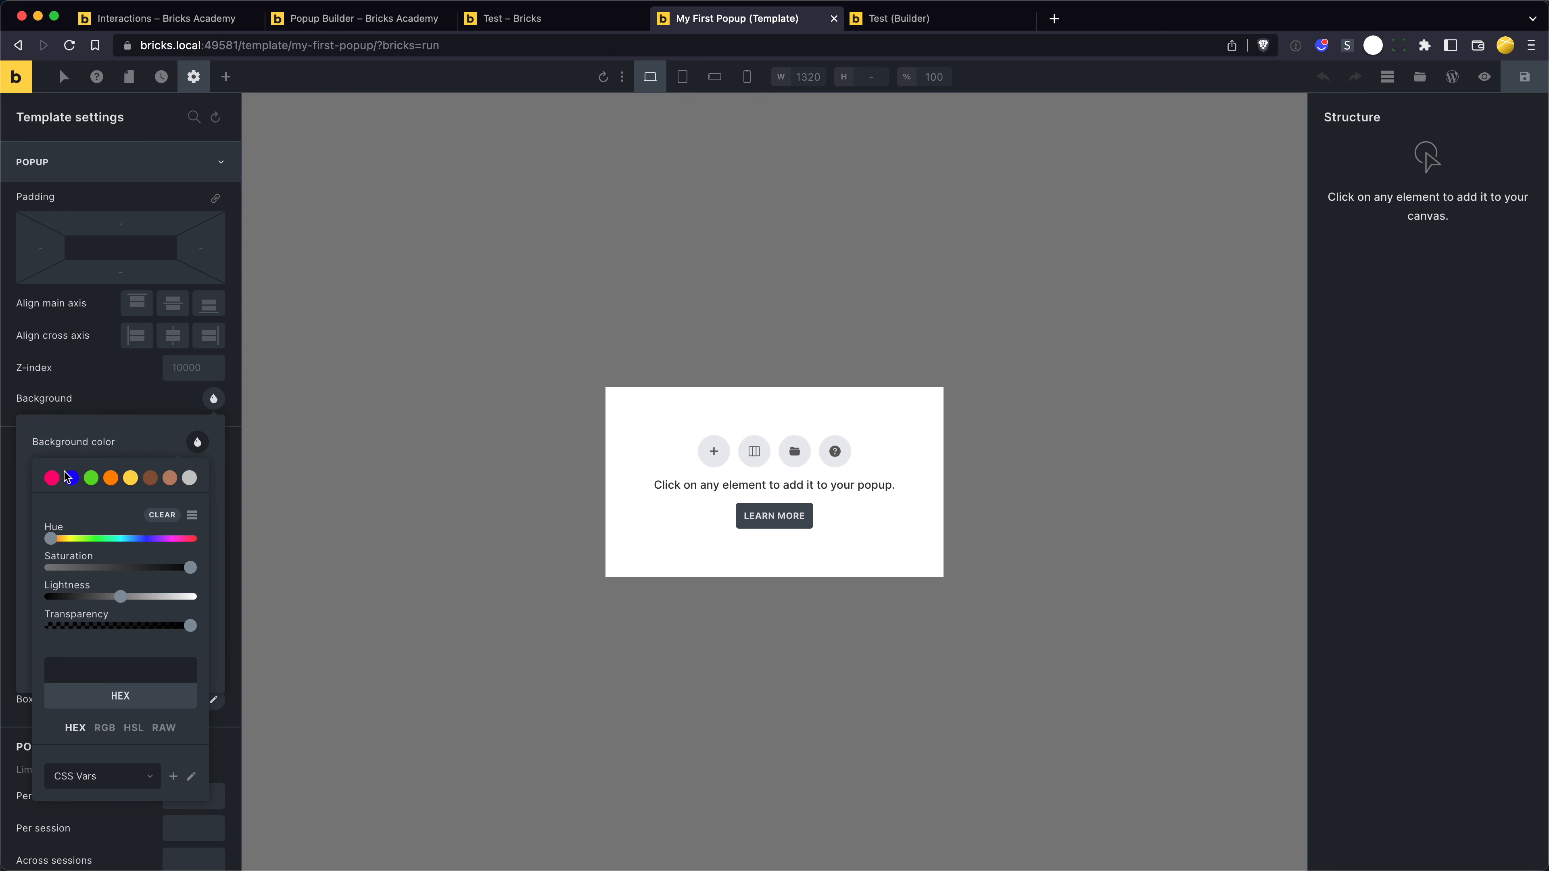
left_click(52, 479)
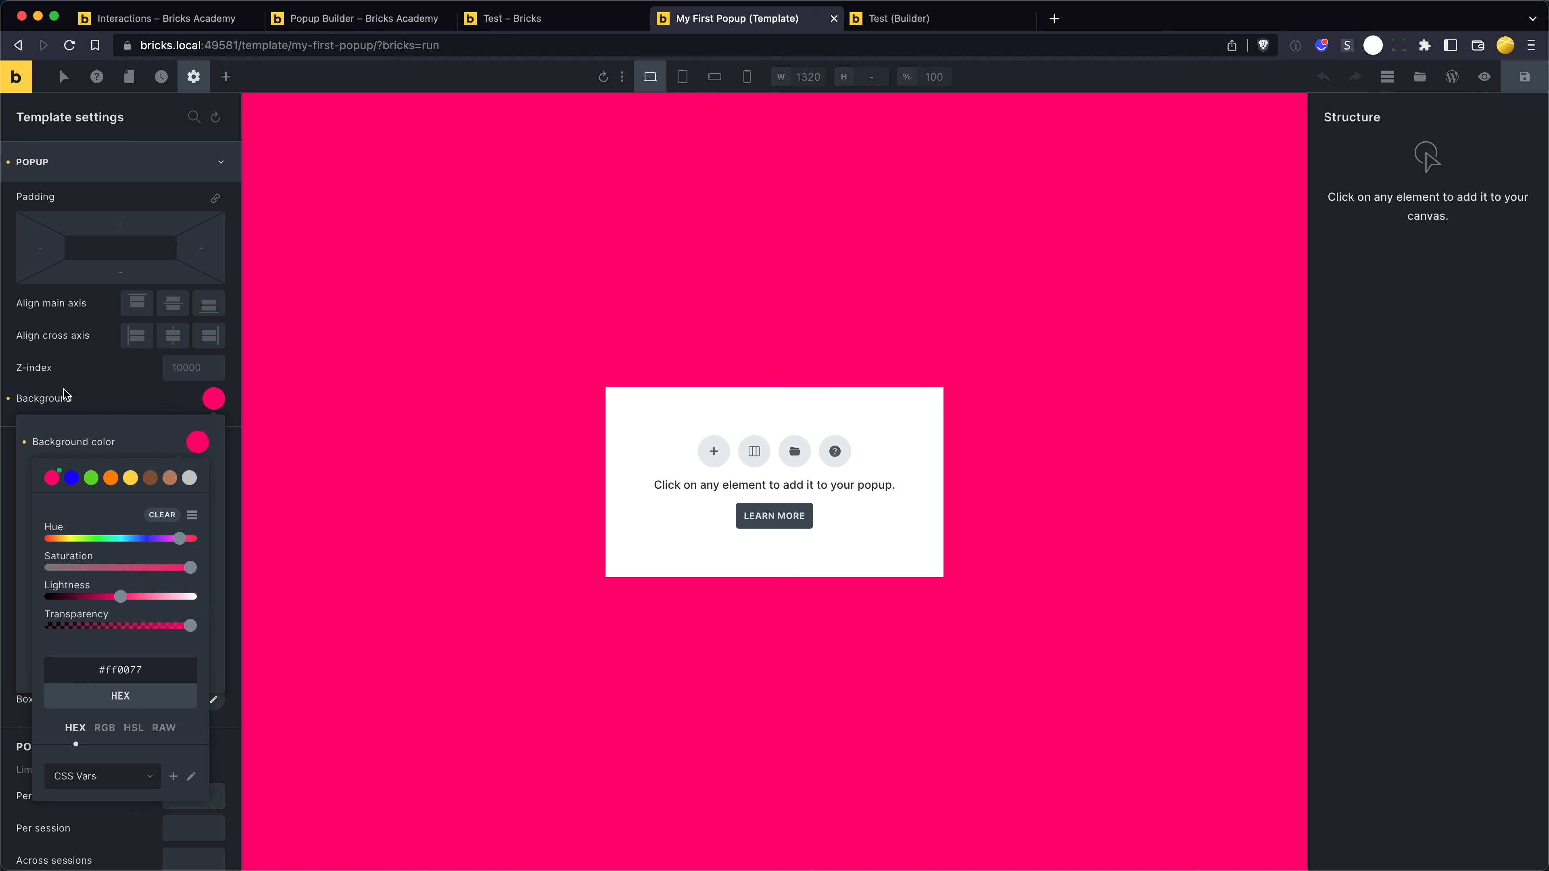
left_click_drag(191, 631, 38, 633)
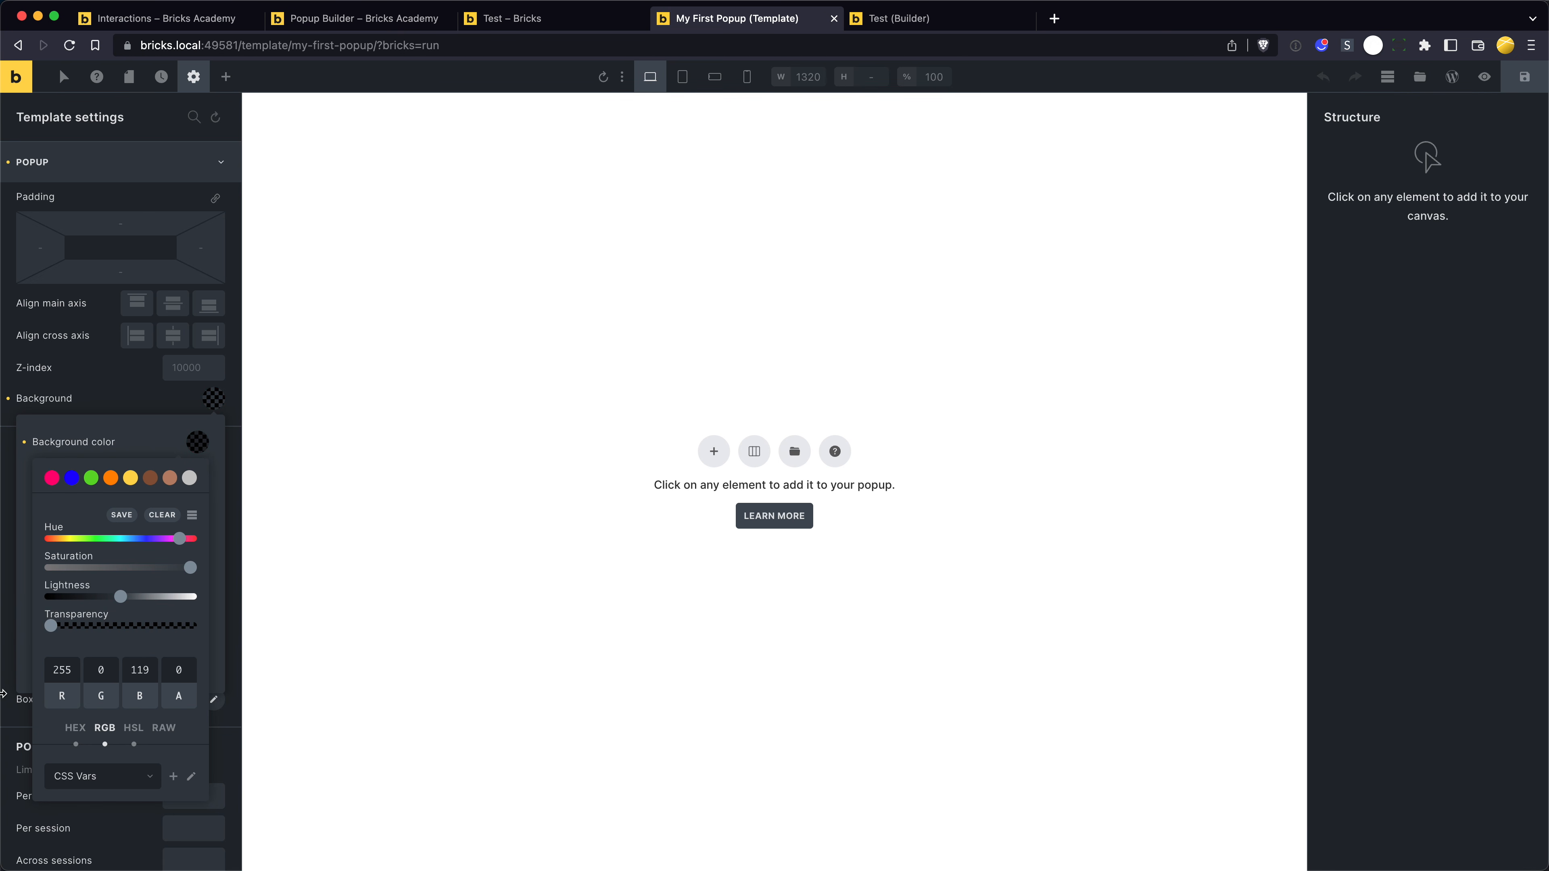
mouse_move(50, 628)
left_mouse_down()
mouse_move(80, 624)
mouse_move(39, 632)
left_mouse_up()
left_click(47, 397)
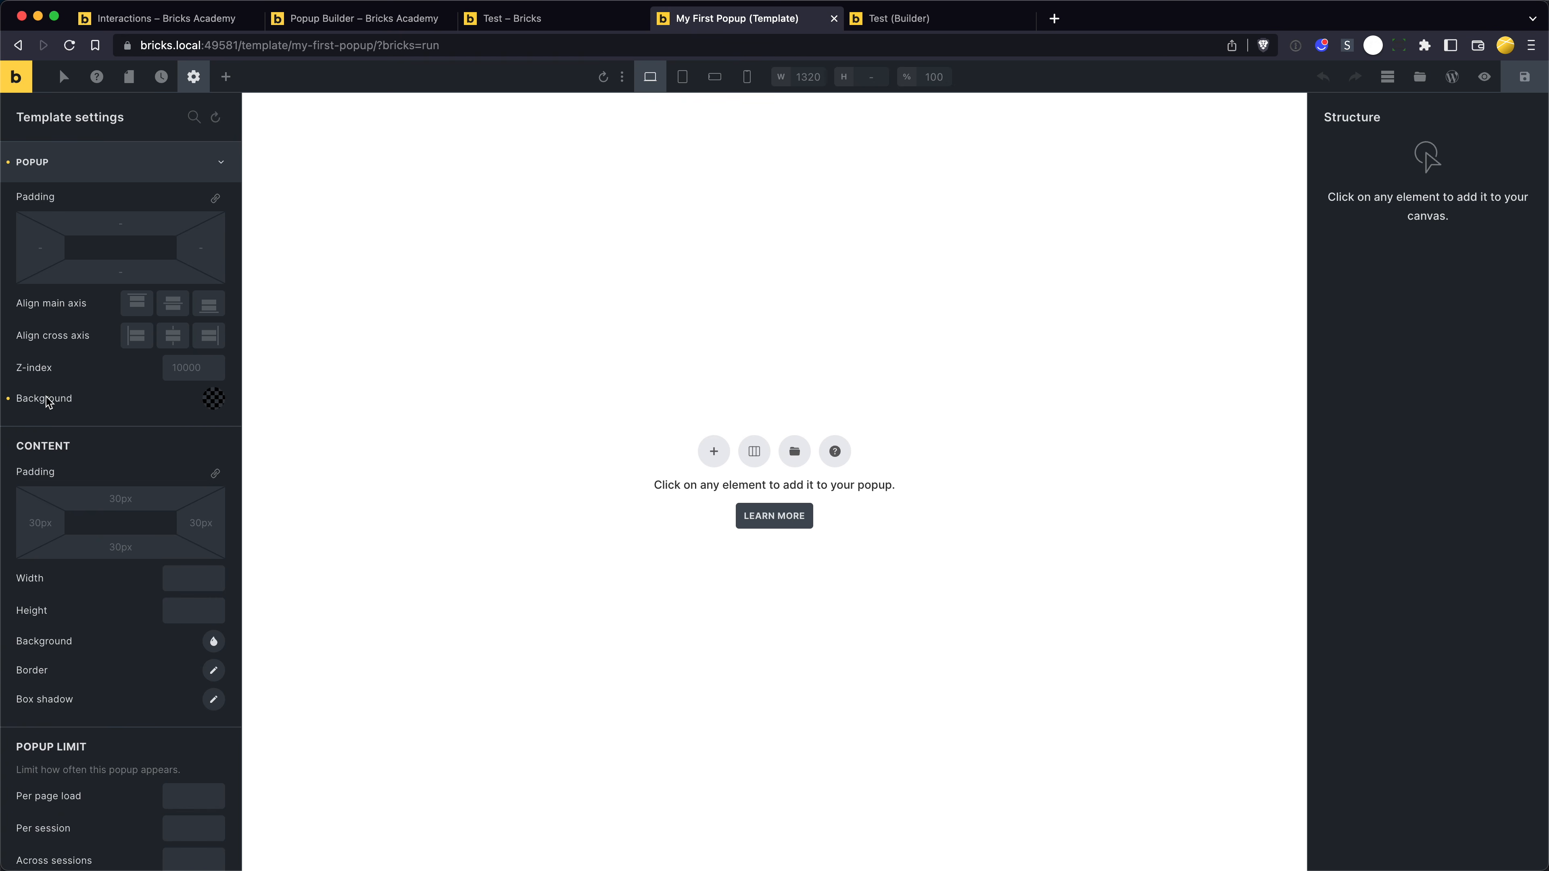
left_click(8, 397)
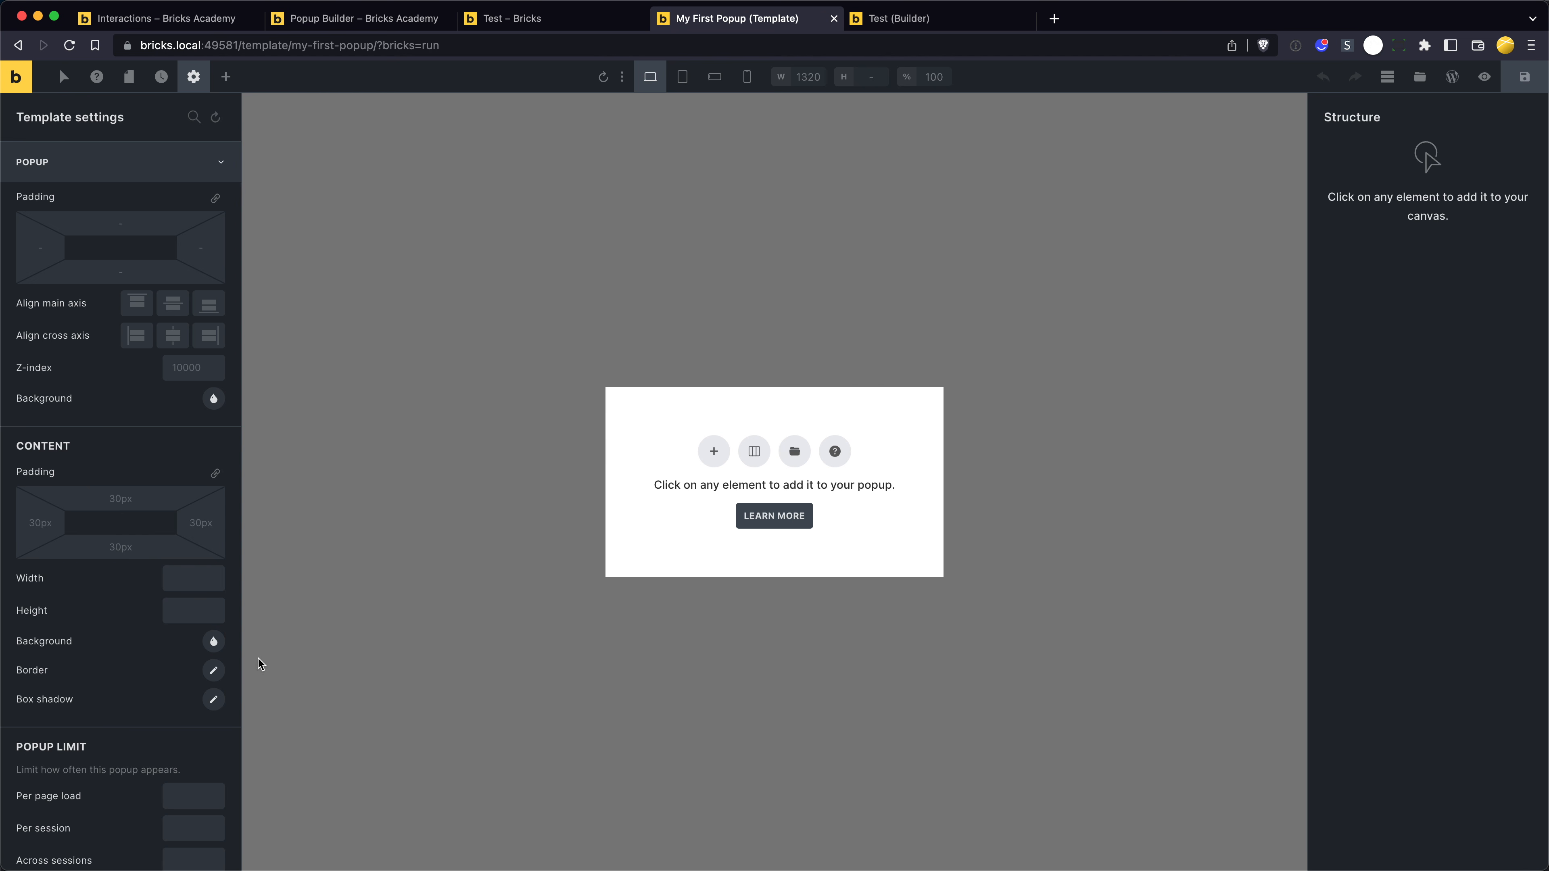
- Add a section to the empty popup and set the popup content width to 600
left_click(662, 413)
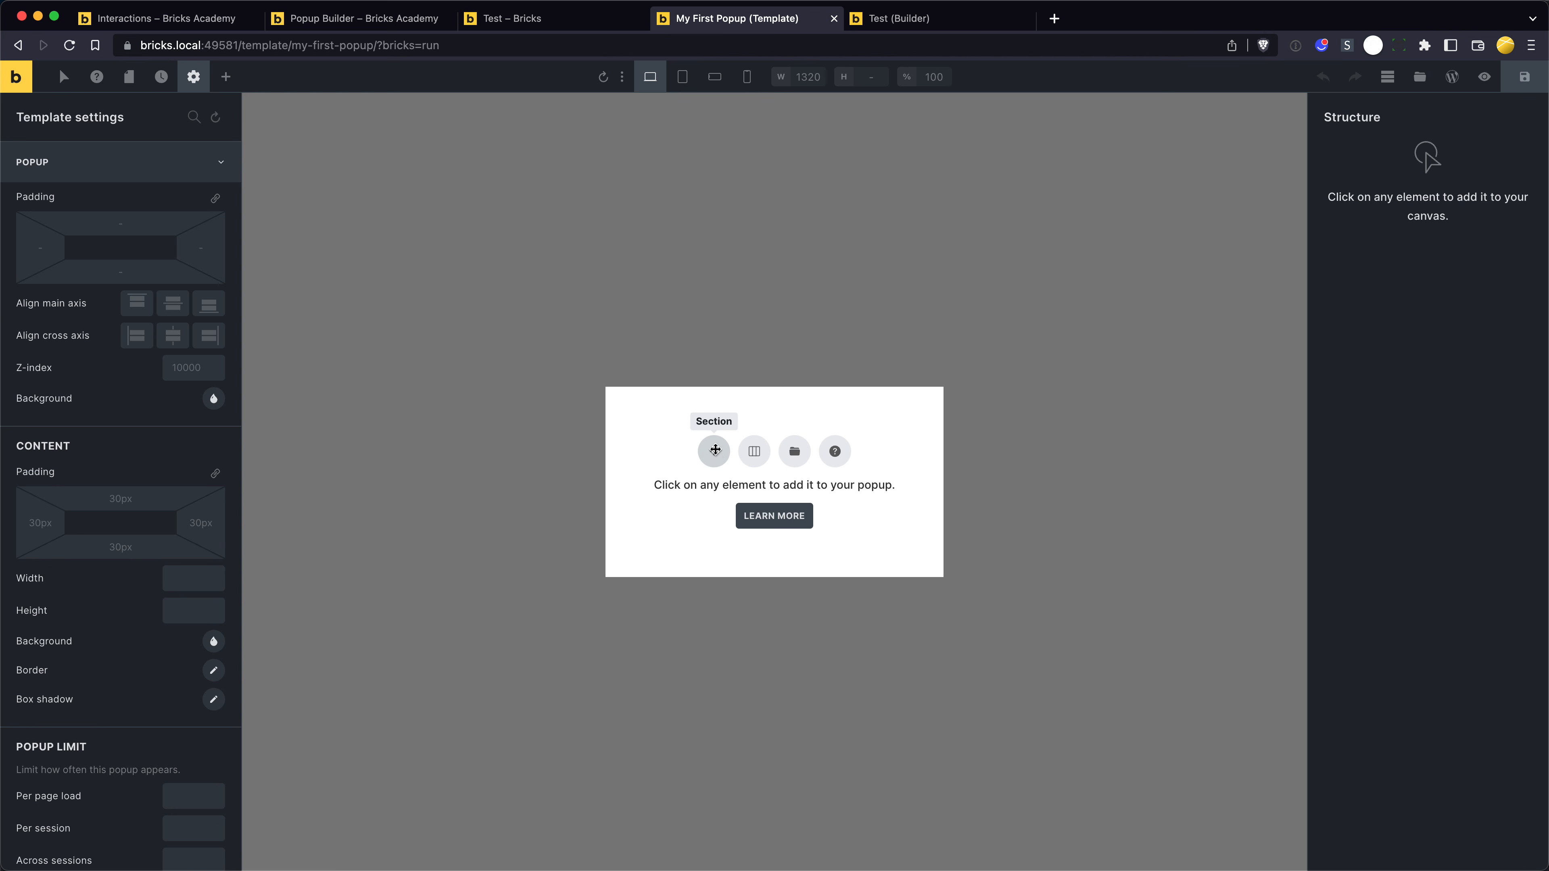
left_click(715, 452)
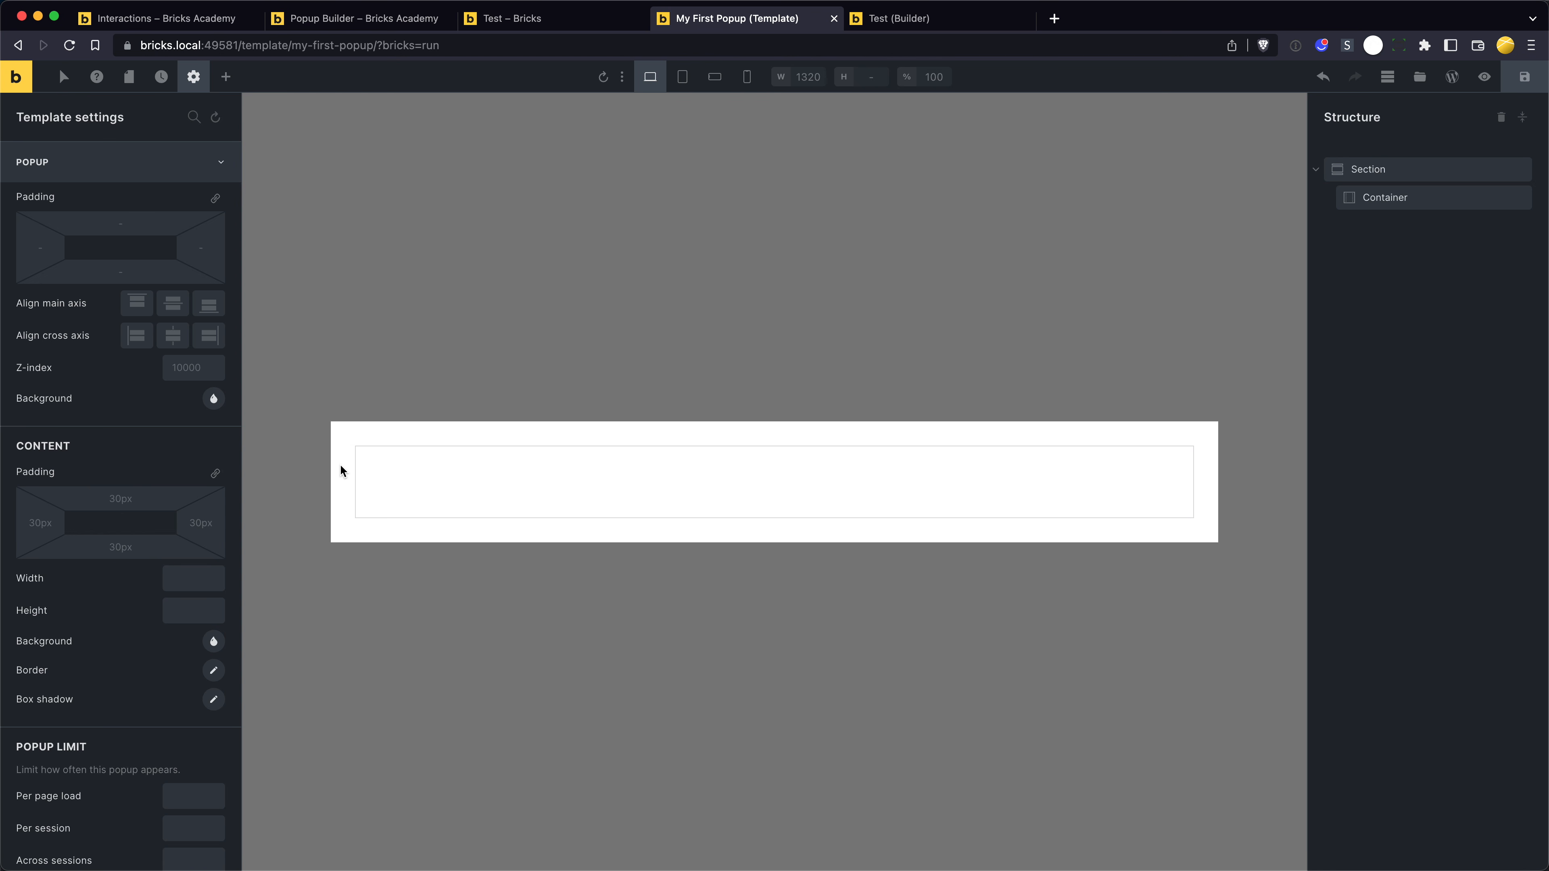
left_click(213, 573)
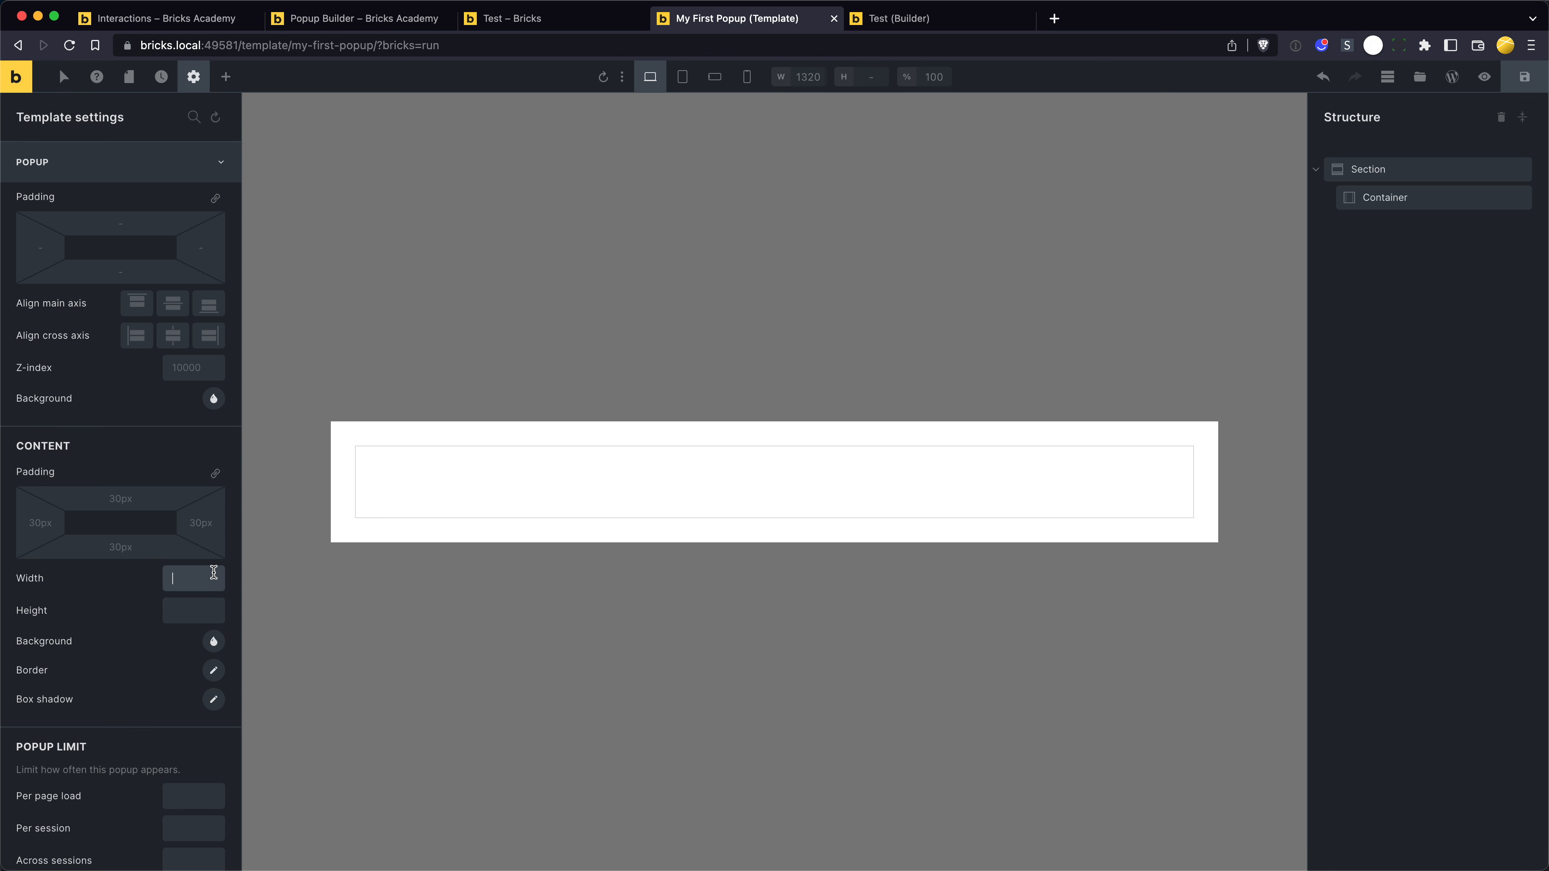
type("600")
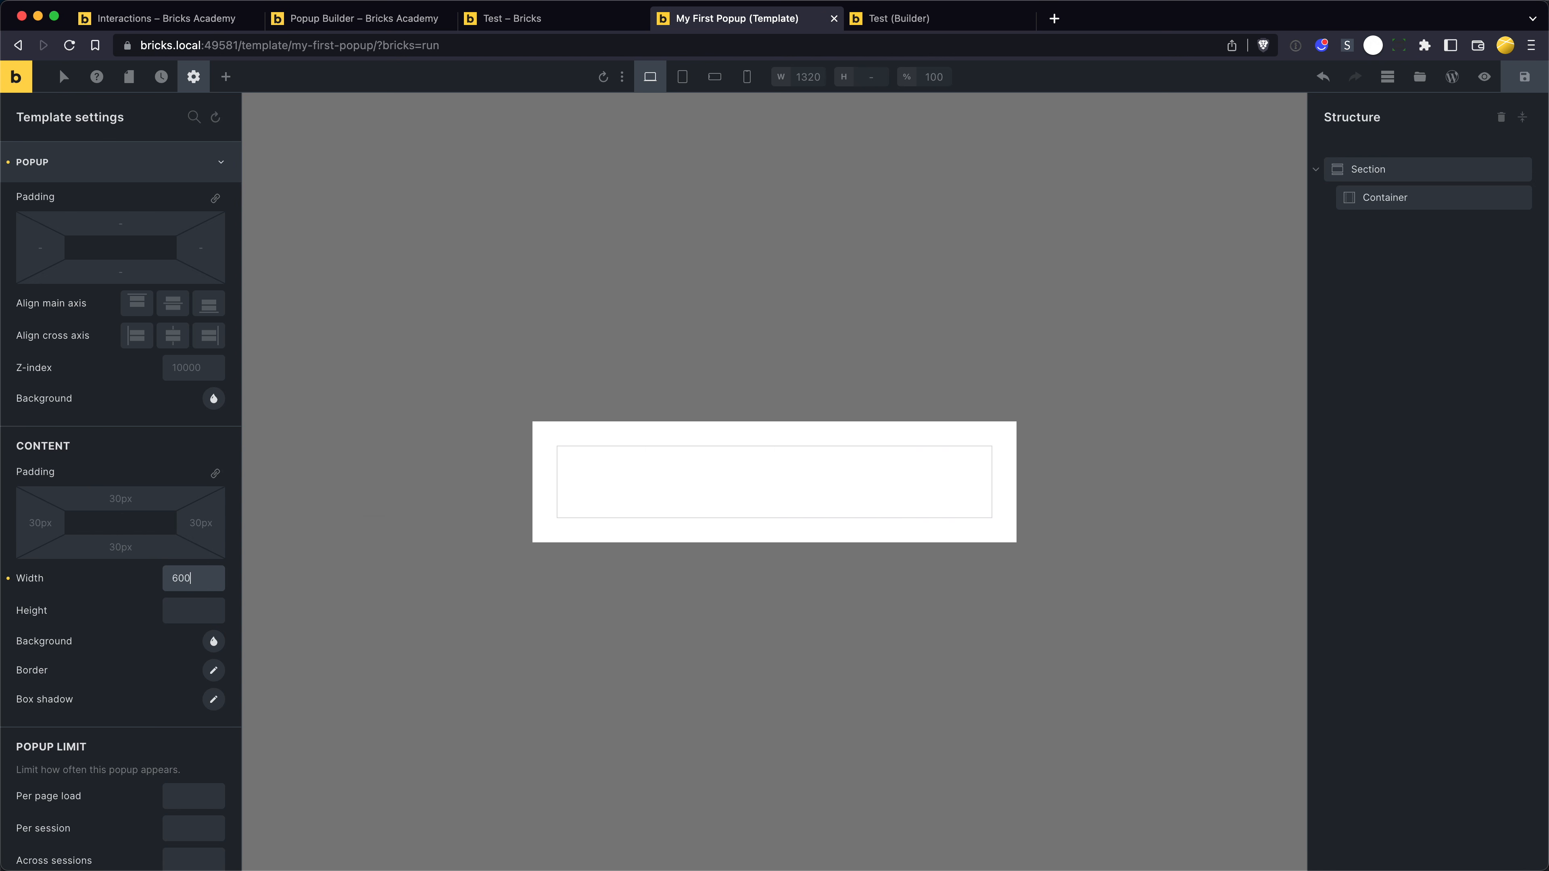
- Try a popup content width of 100%, and return it to 600
key("super+a")
type("100%")
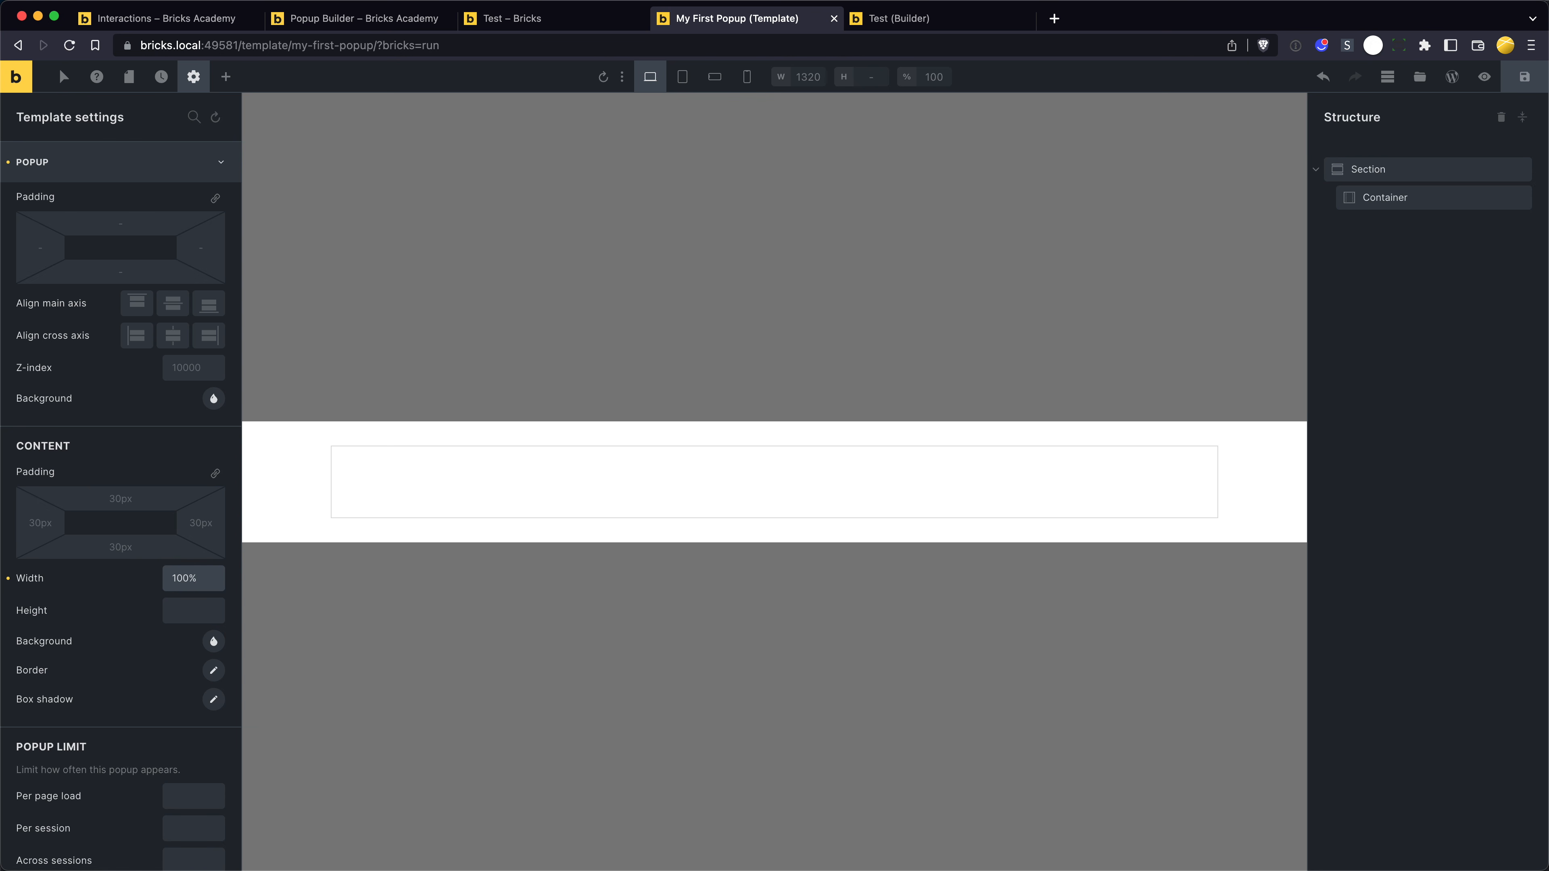
key("super+a")
type("600")
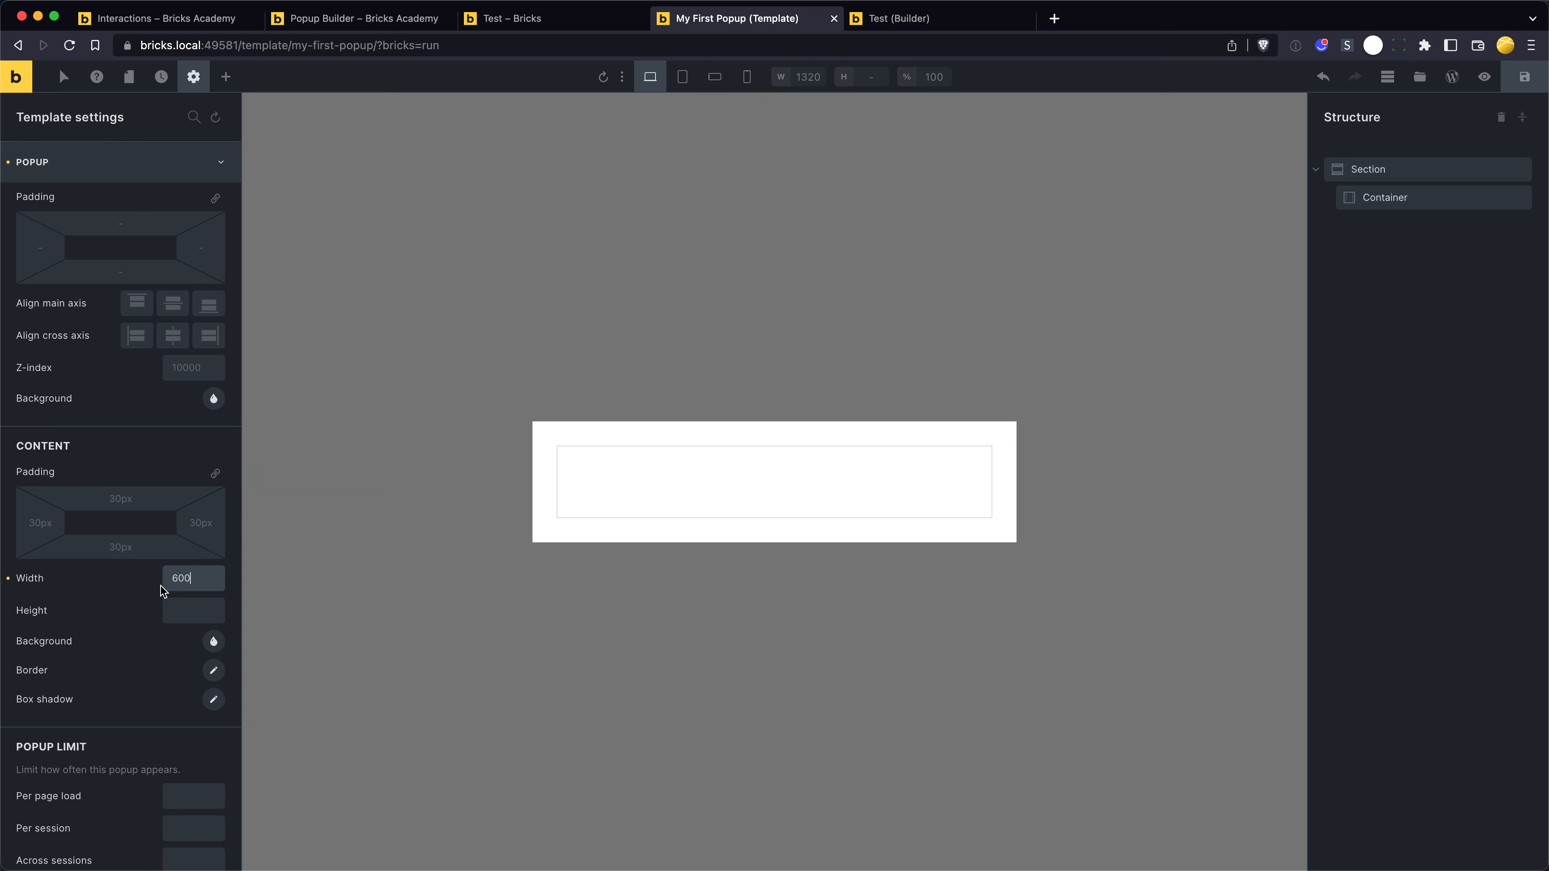
left_click(135, 633)
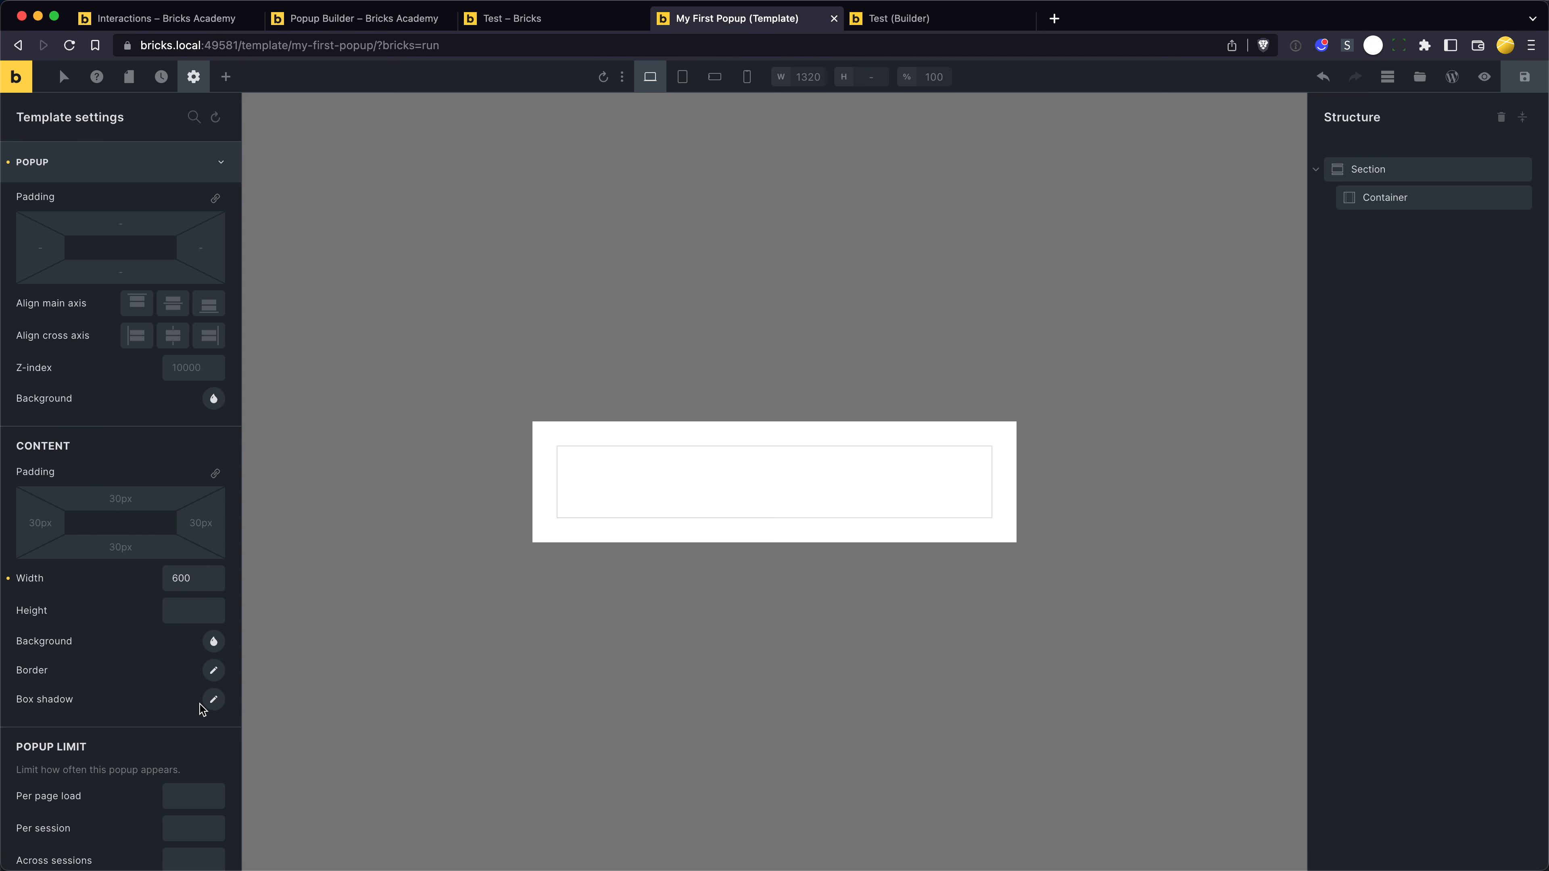
- Give the popup content a pink box shadow with X 4, Y 4 and blur 0
left_click(215, 701)
scroll(201, 688, "down", 3)
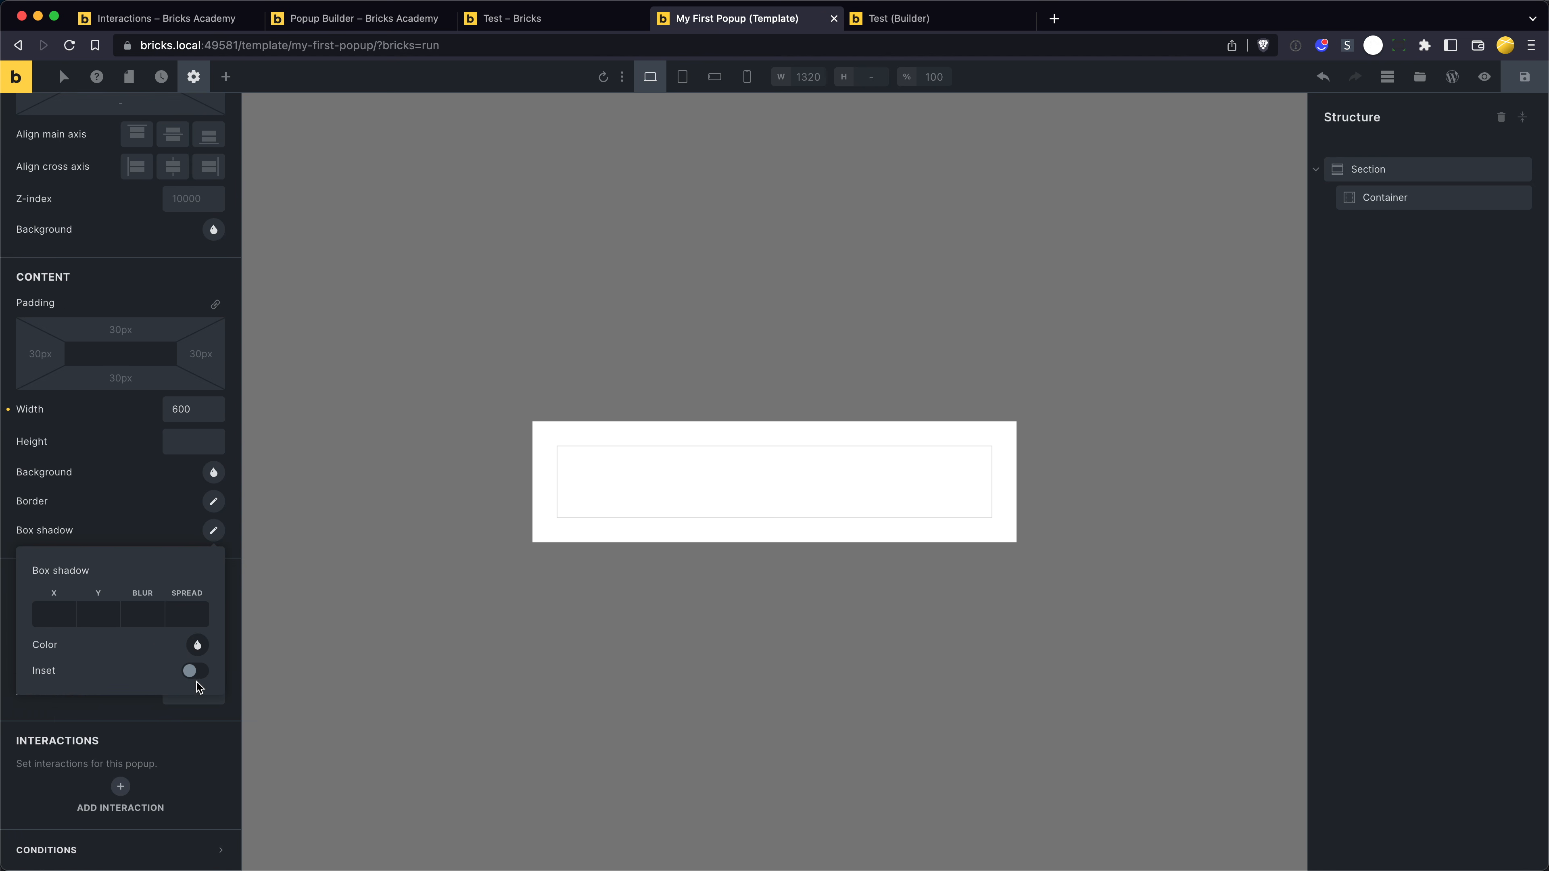
left_click(51, 613)
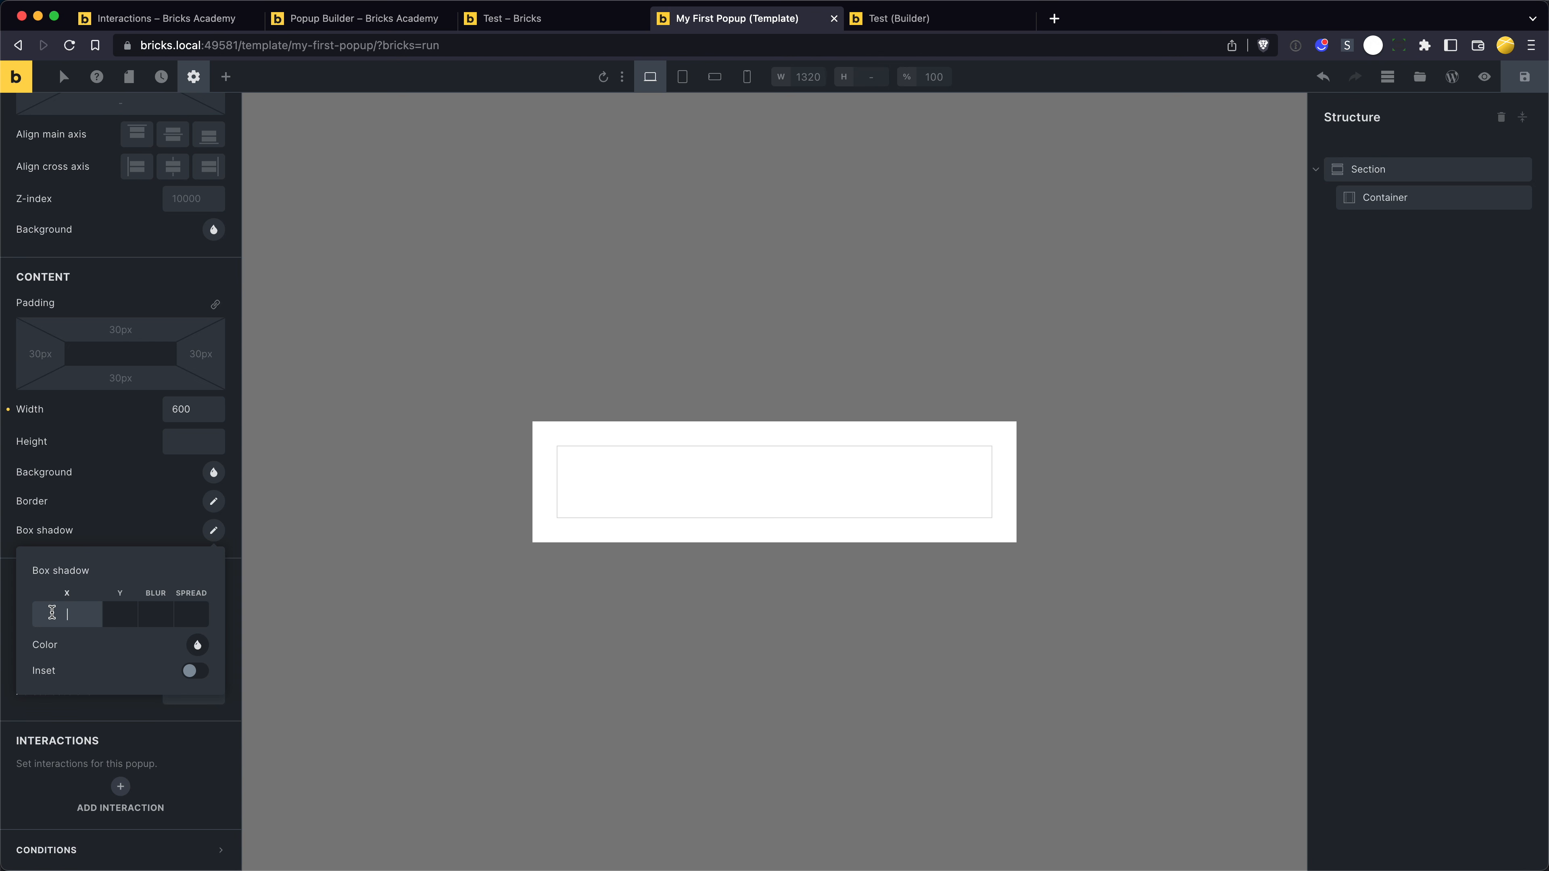
type("4")
key("Tab")
type("4")
key("Tab")
type("0")
key("Tab")
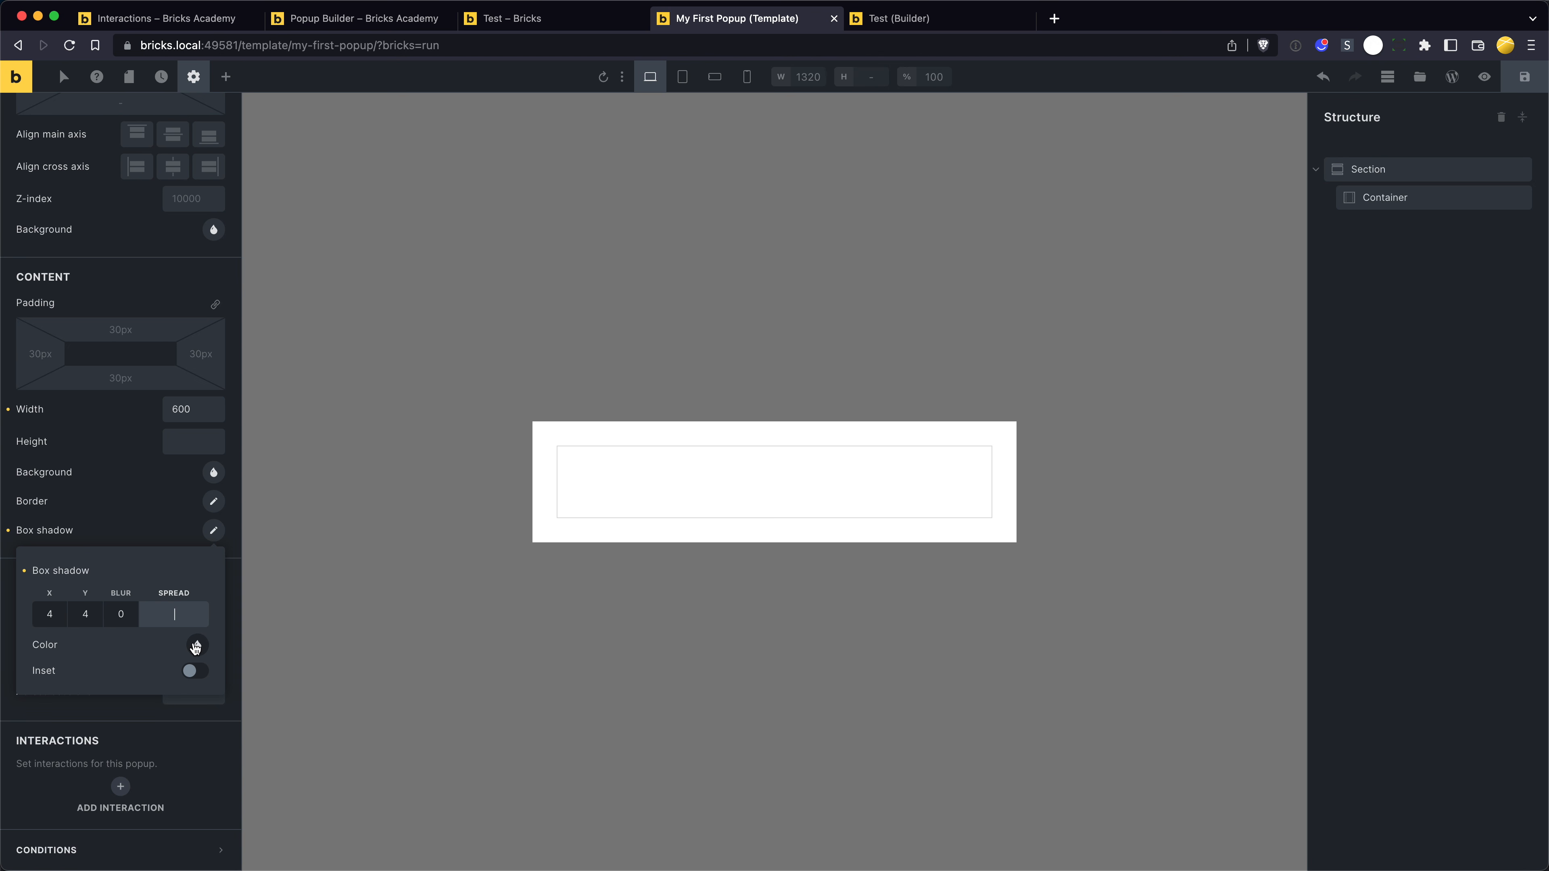
left_click(195, 646)
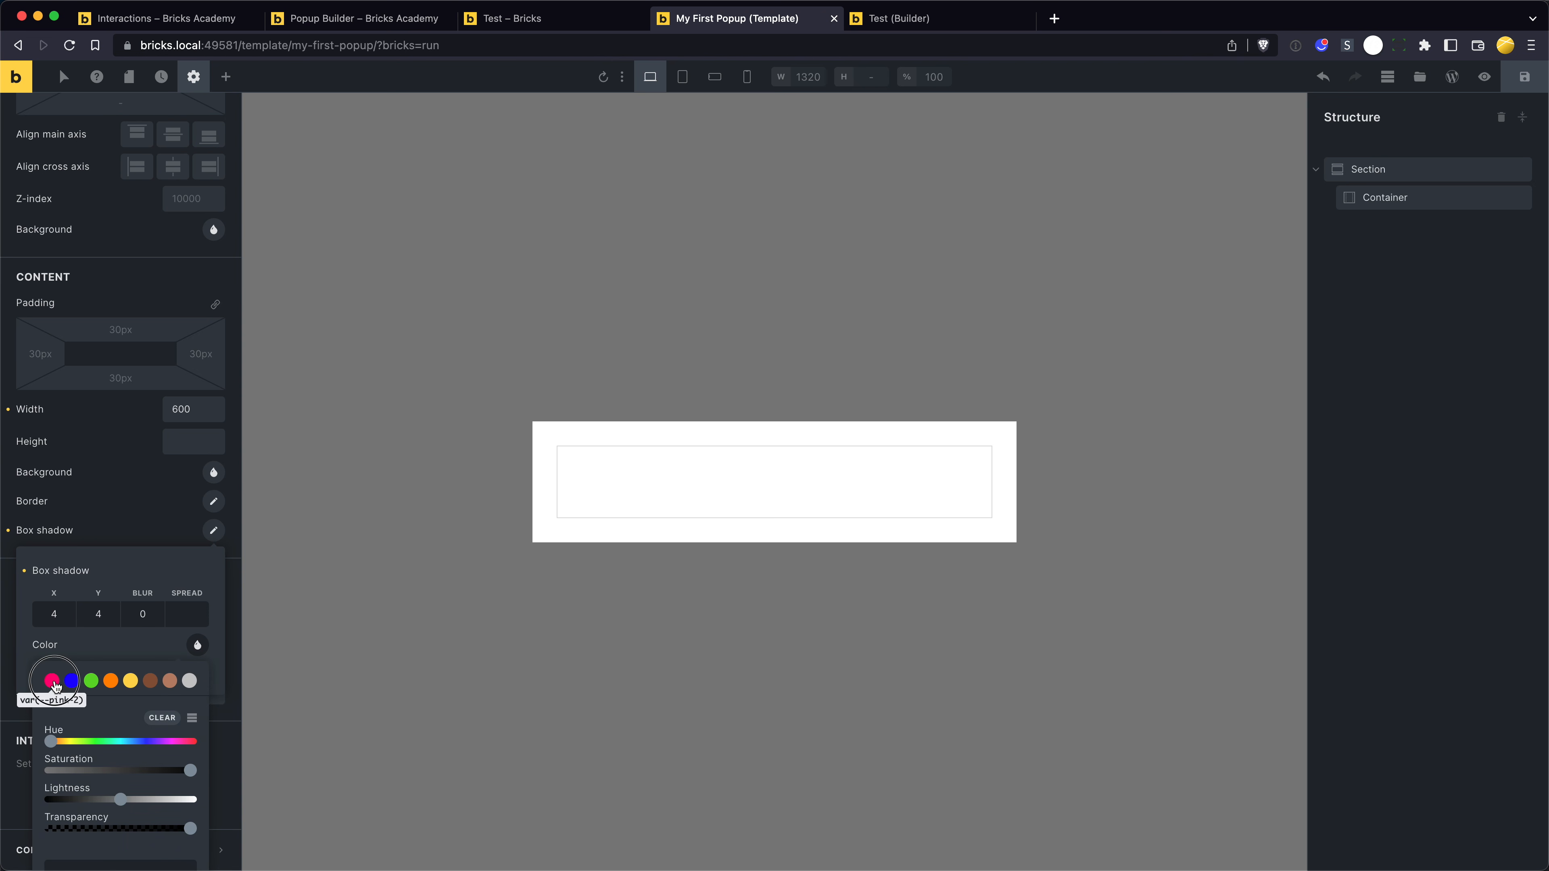
left_click(54, 682)
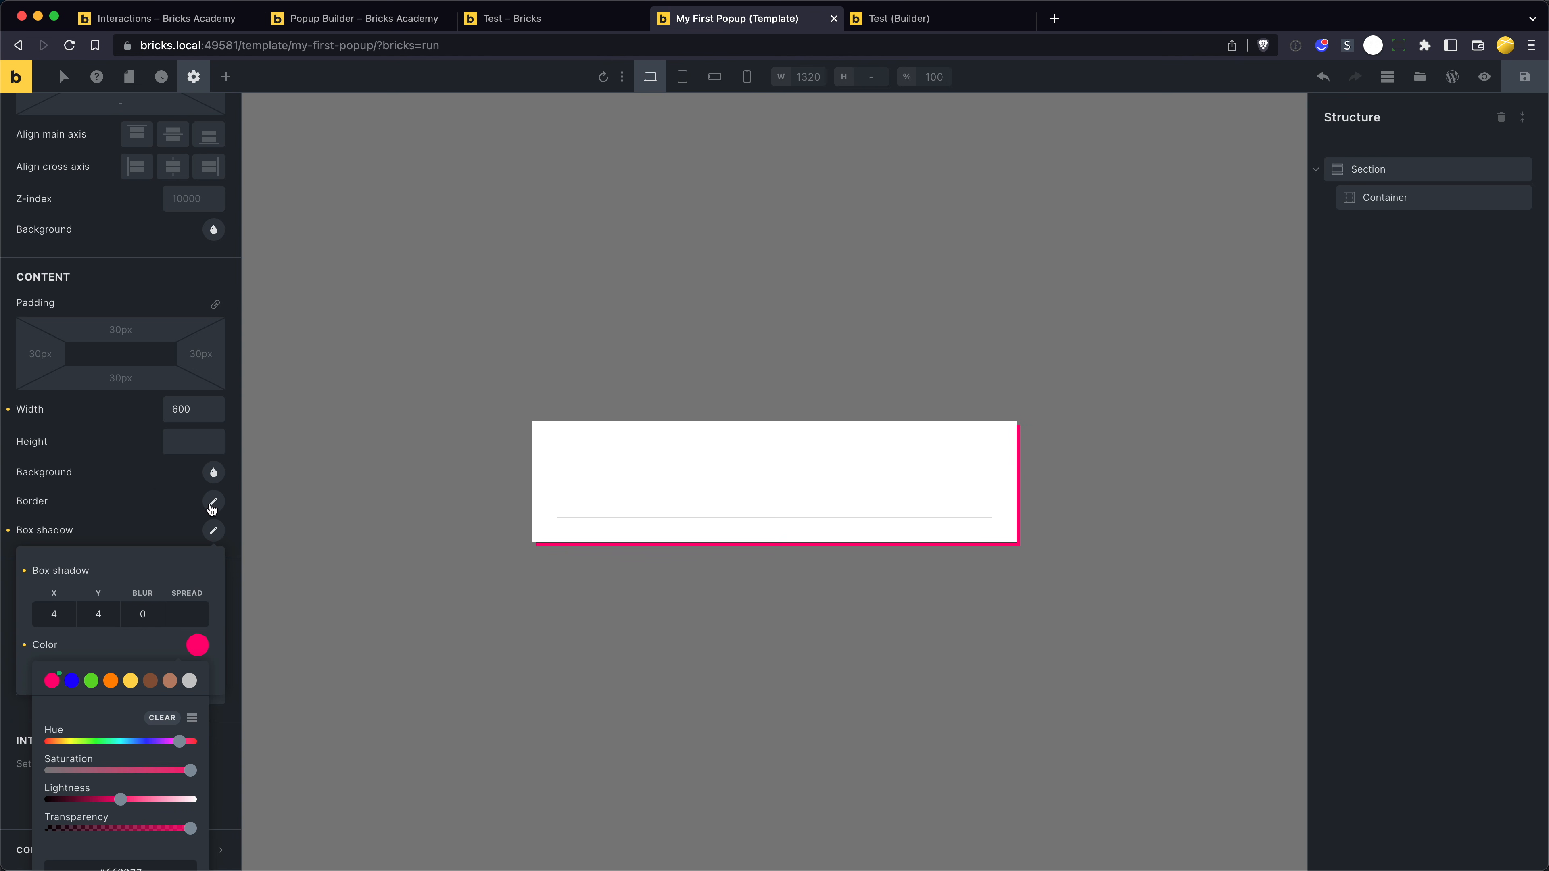
left_click(159, 493)
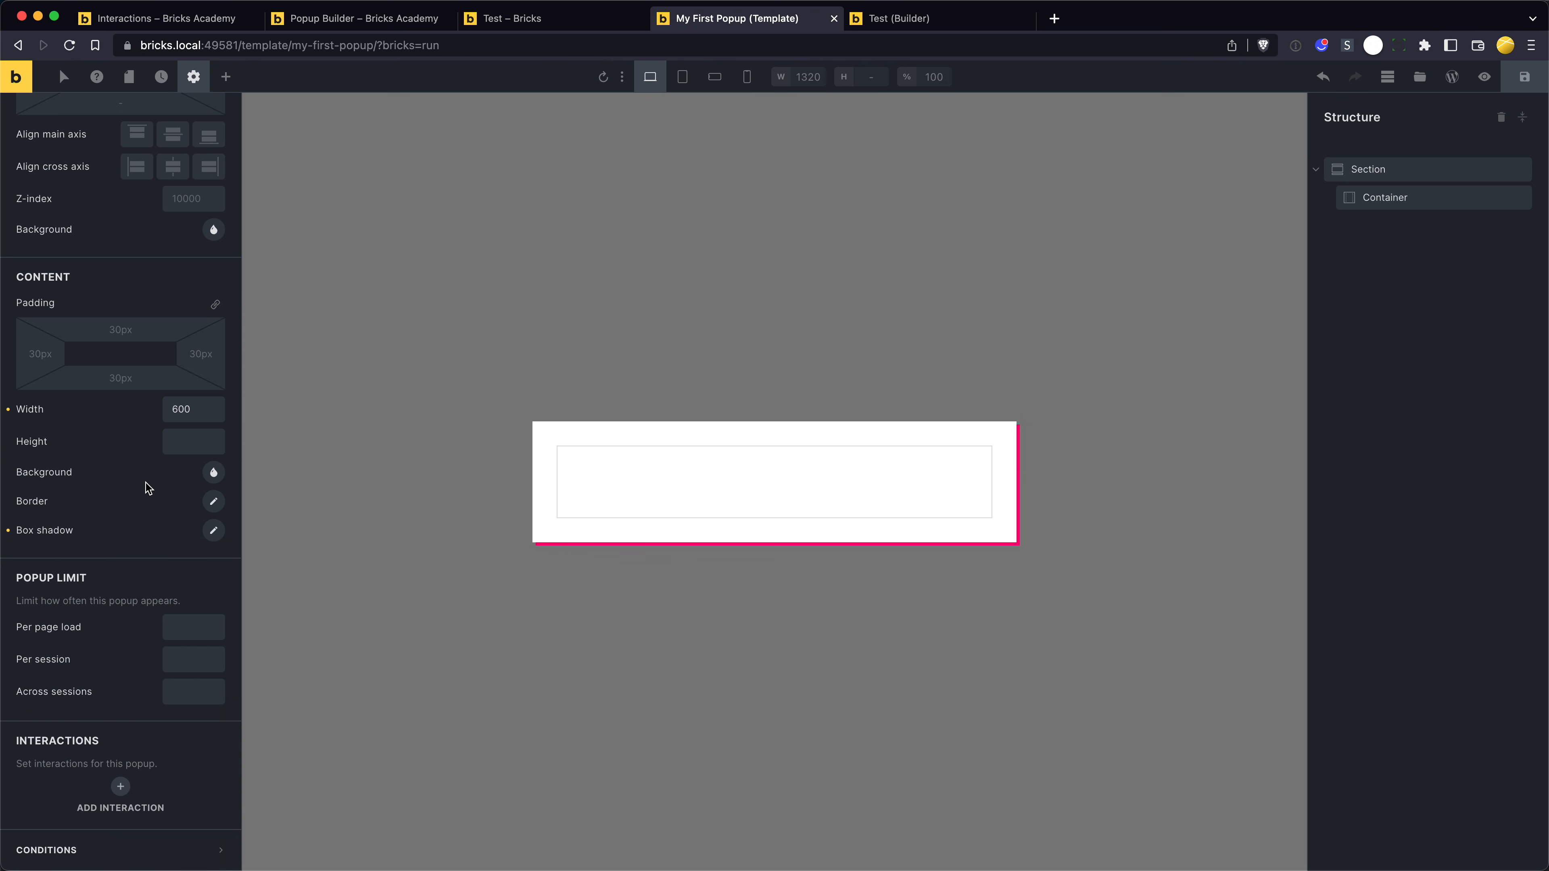
- Try a popup limit of 1 per page load, and clear that limit
left_click_drag(70, 580, 99, 583)
left_click(99, 578)
mouse_move(68, 629)
left_click(176, 624)
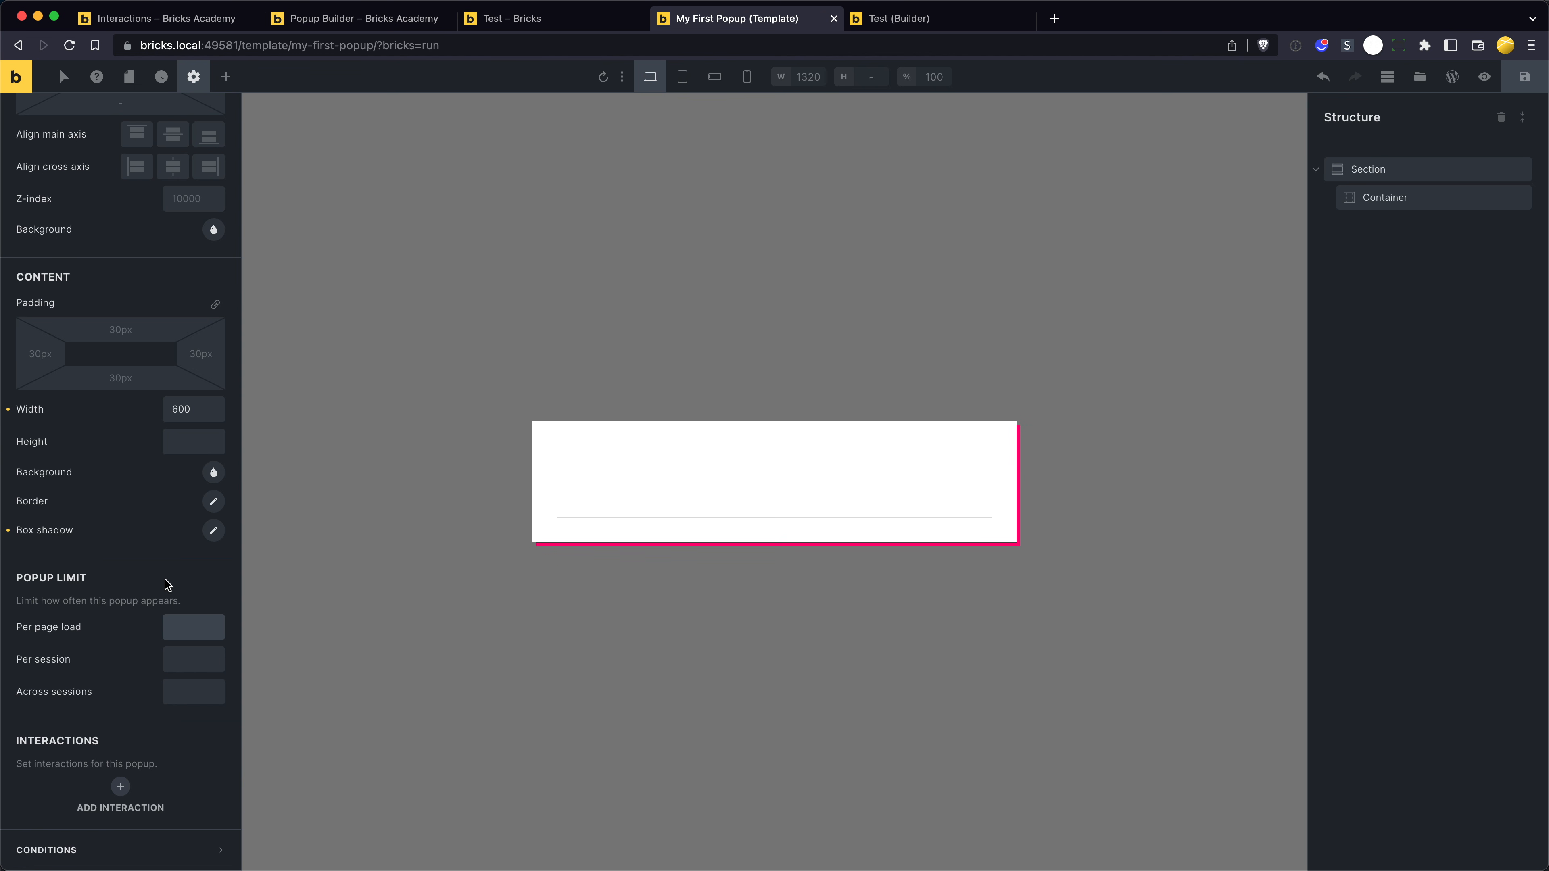
type("1")
left_click(183, 654)
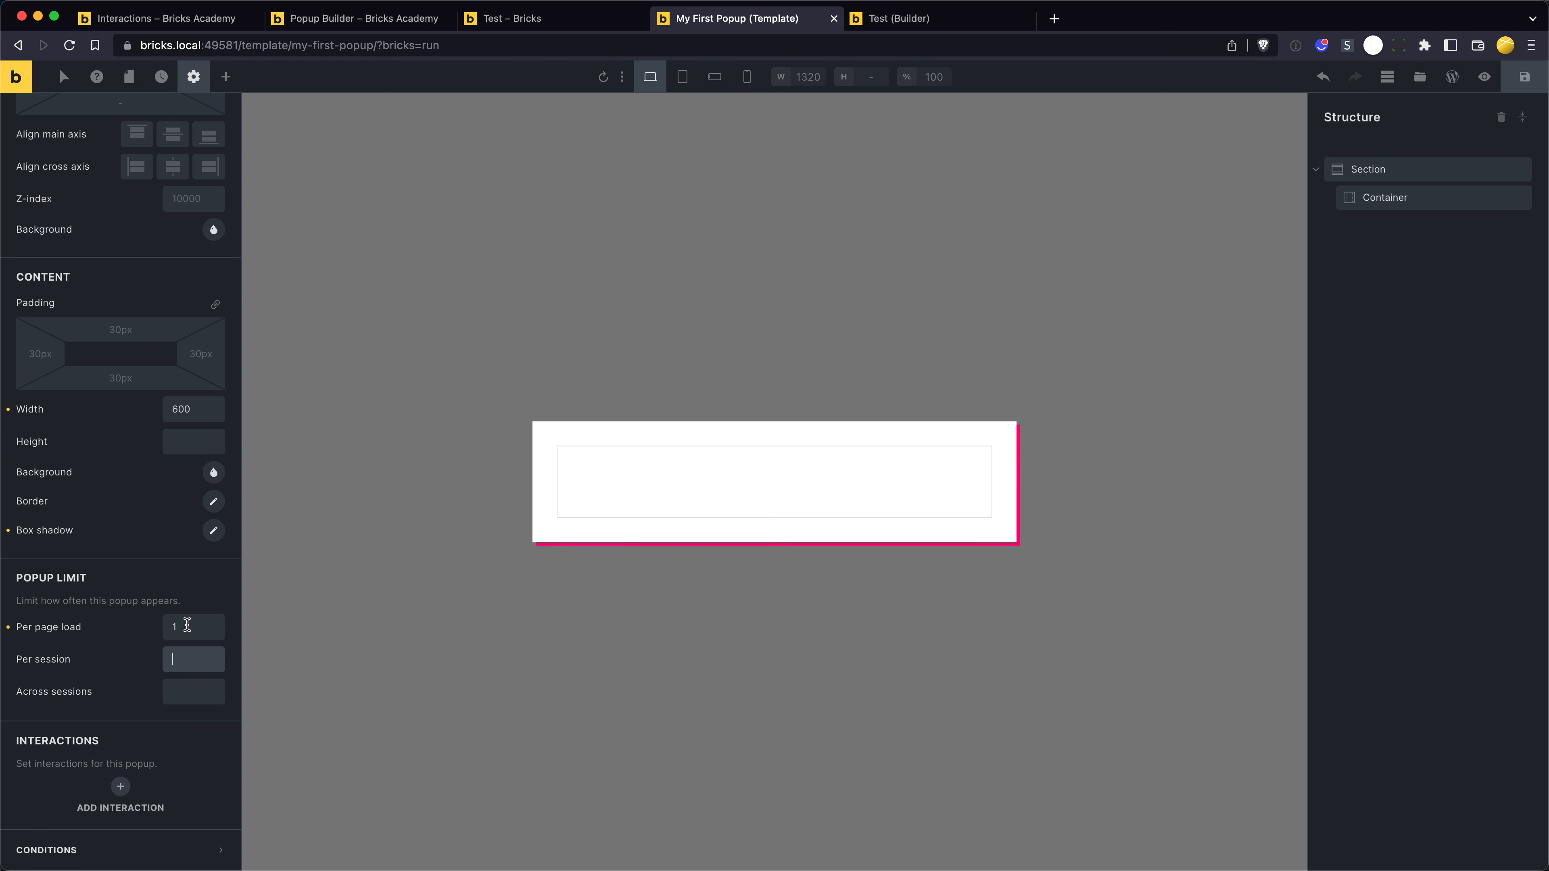
left_click(8, 628)
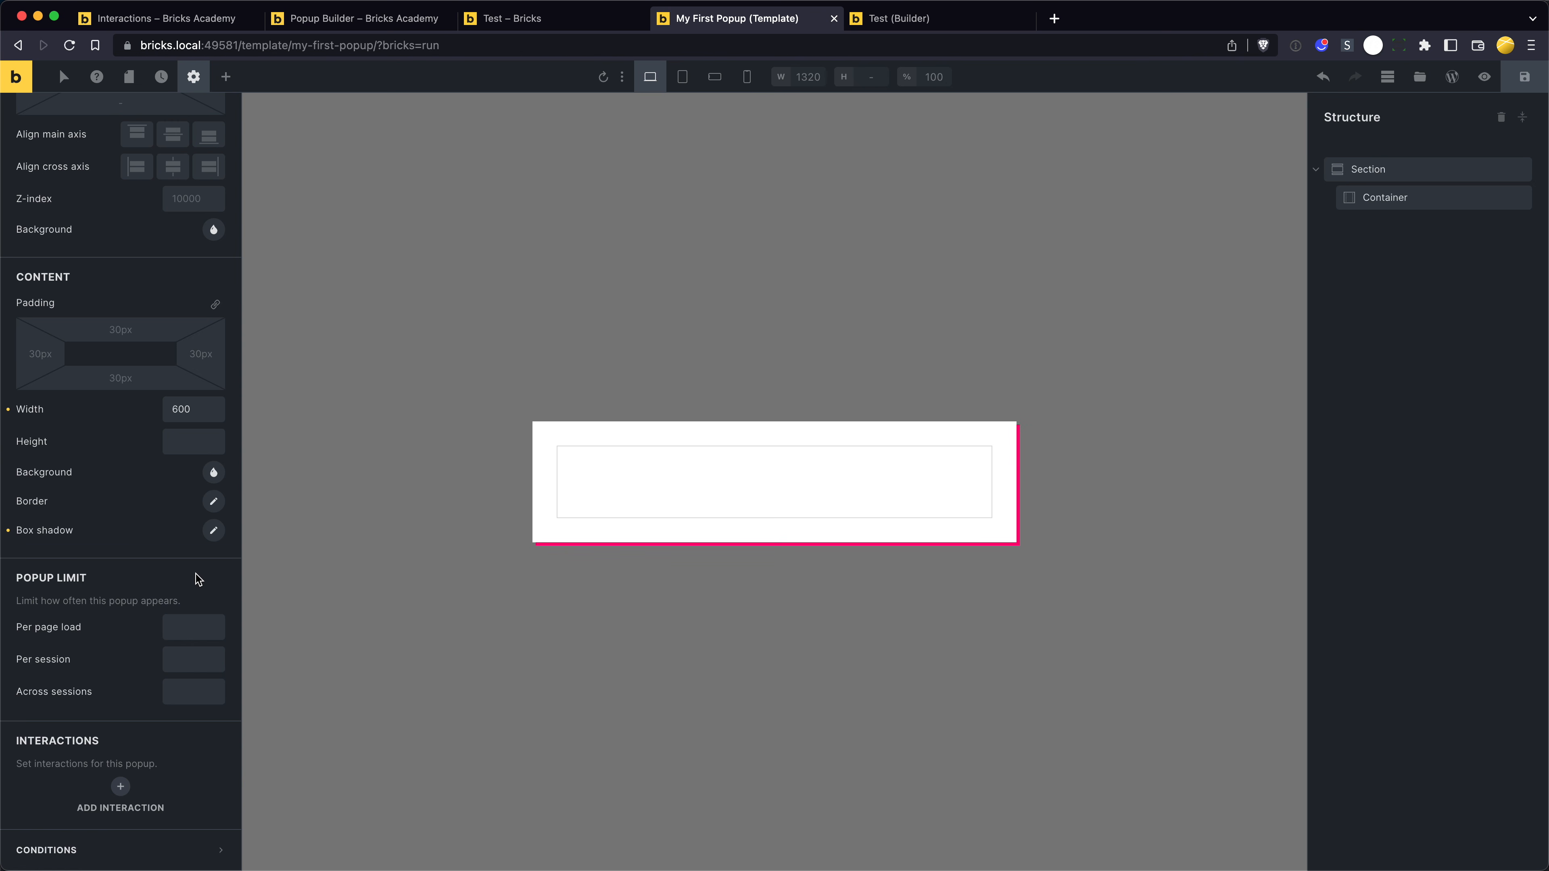
left_click(135, 573)
- Add a popup interaction with the trigger Content loaded and a delay of 2 seconds
left_click(121, 785)
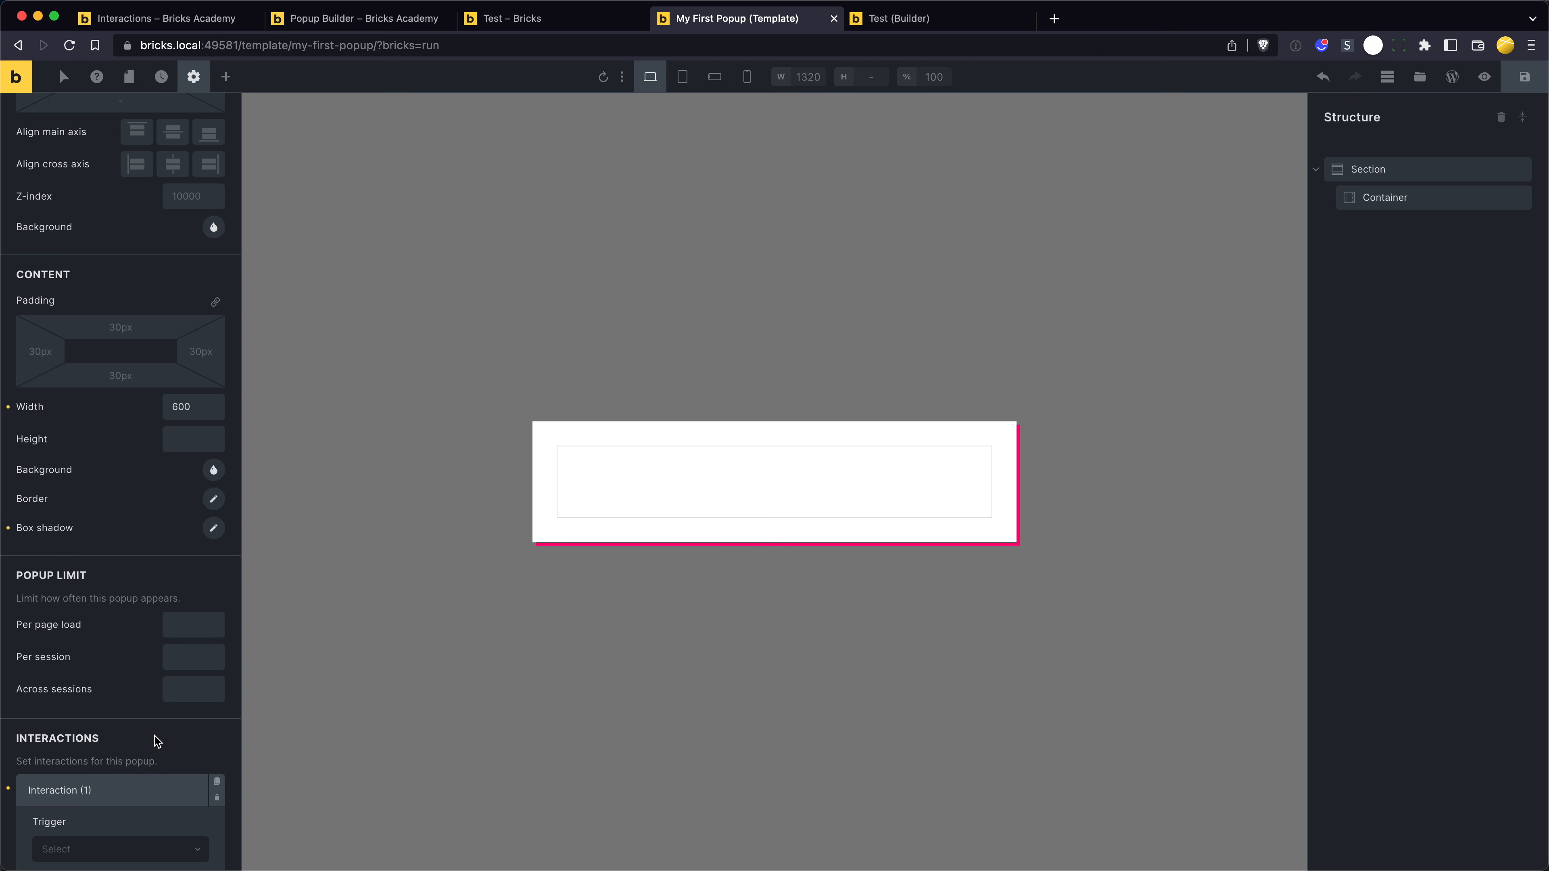
scroll(153, 732, "down", 8)
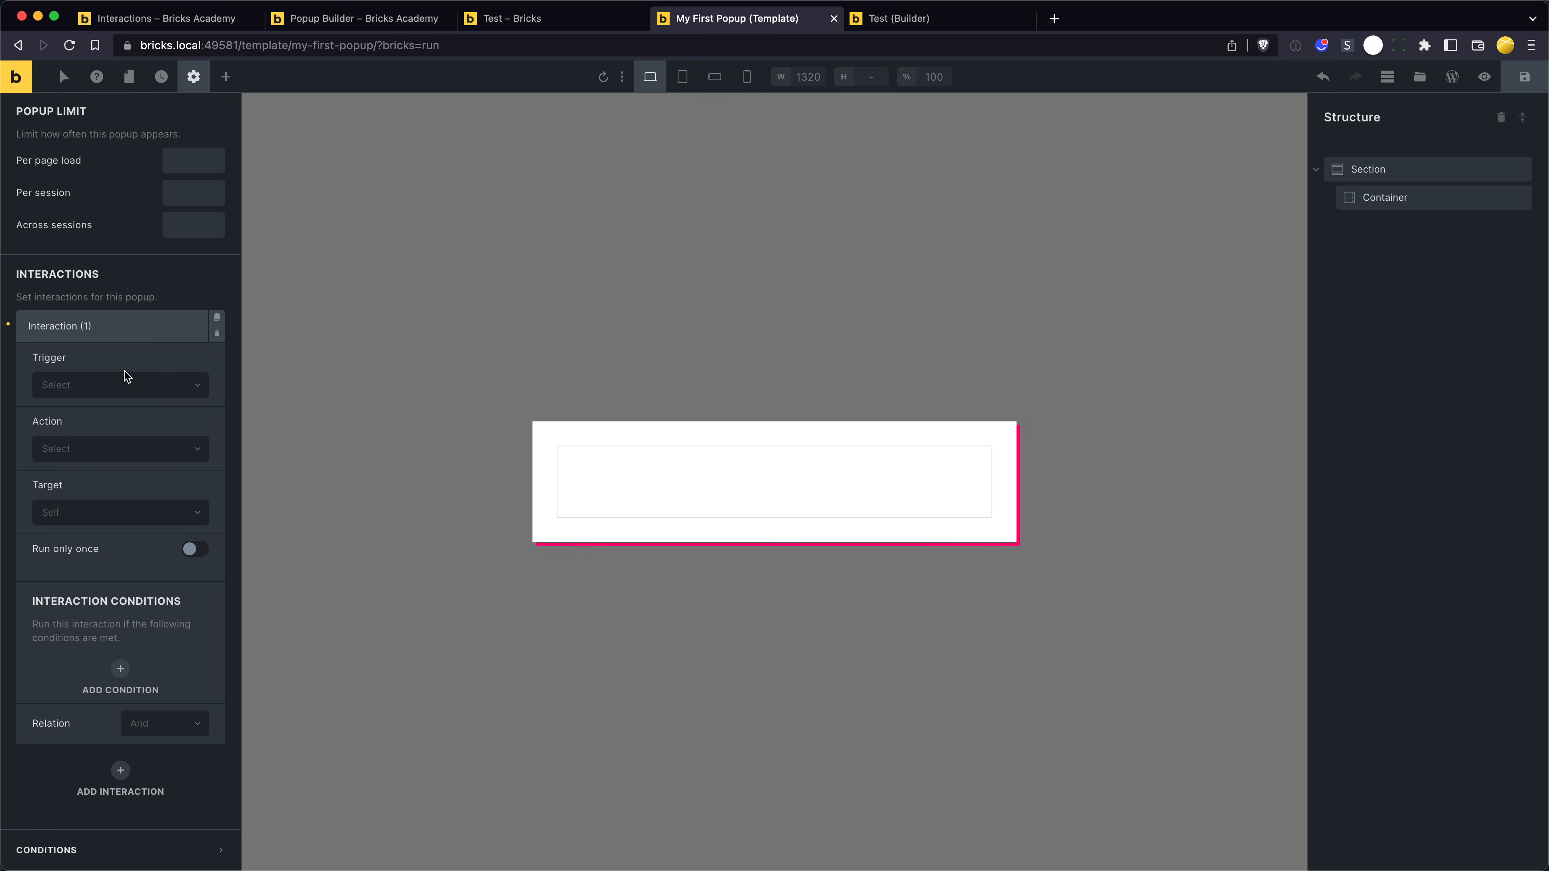
left_click(123, 383)
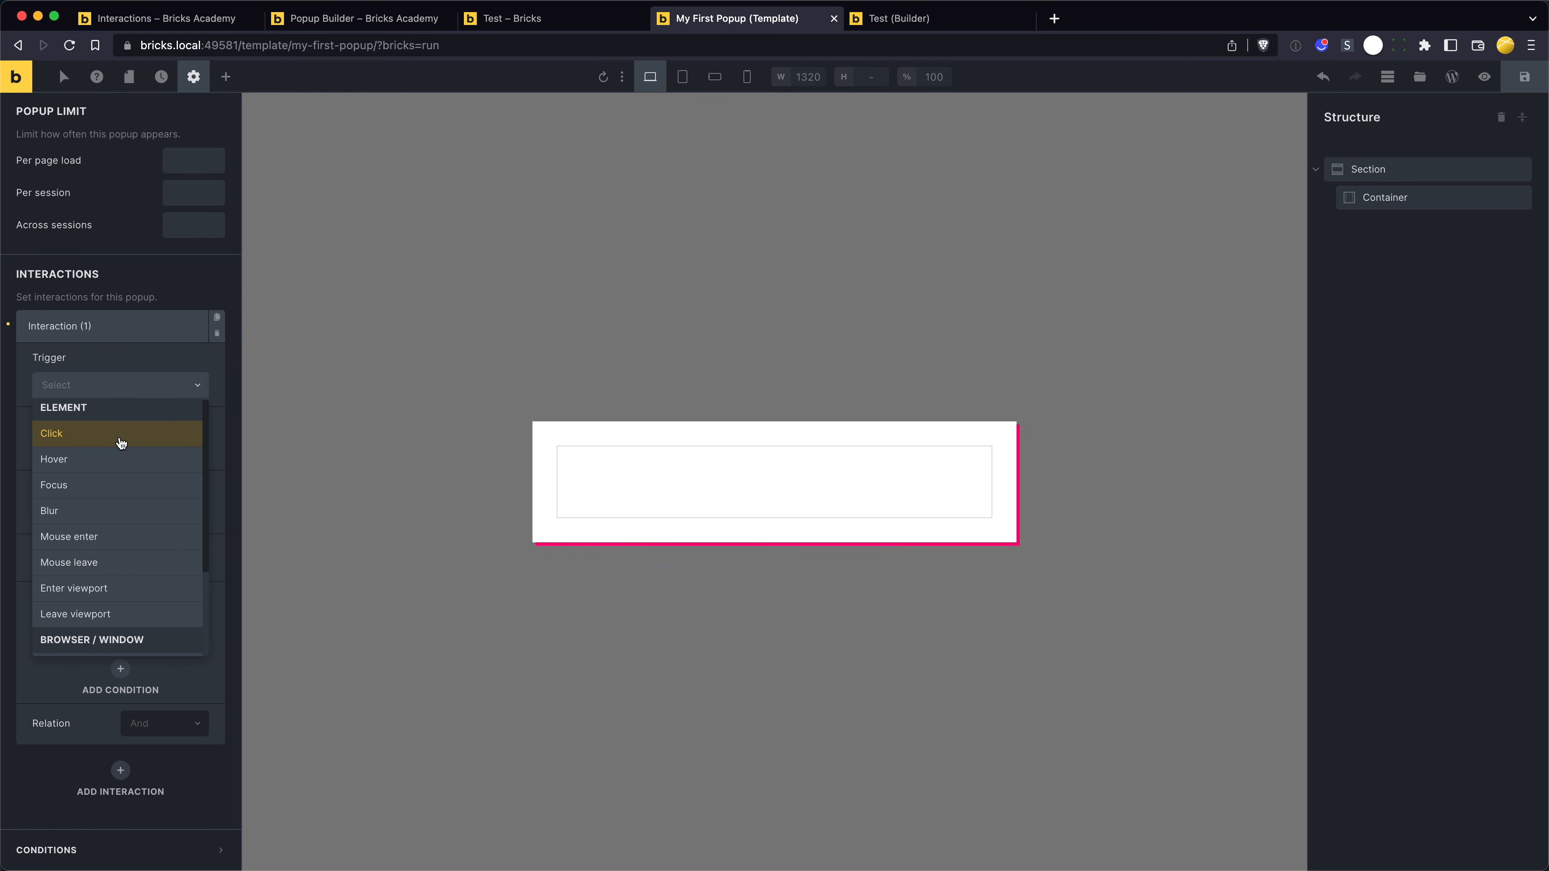
scroll(92, 531, "down", 3)
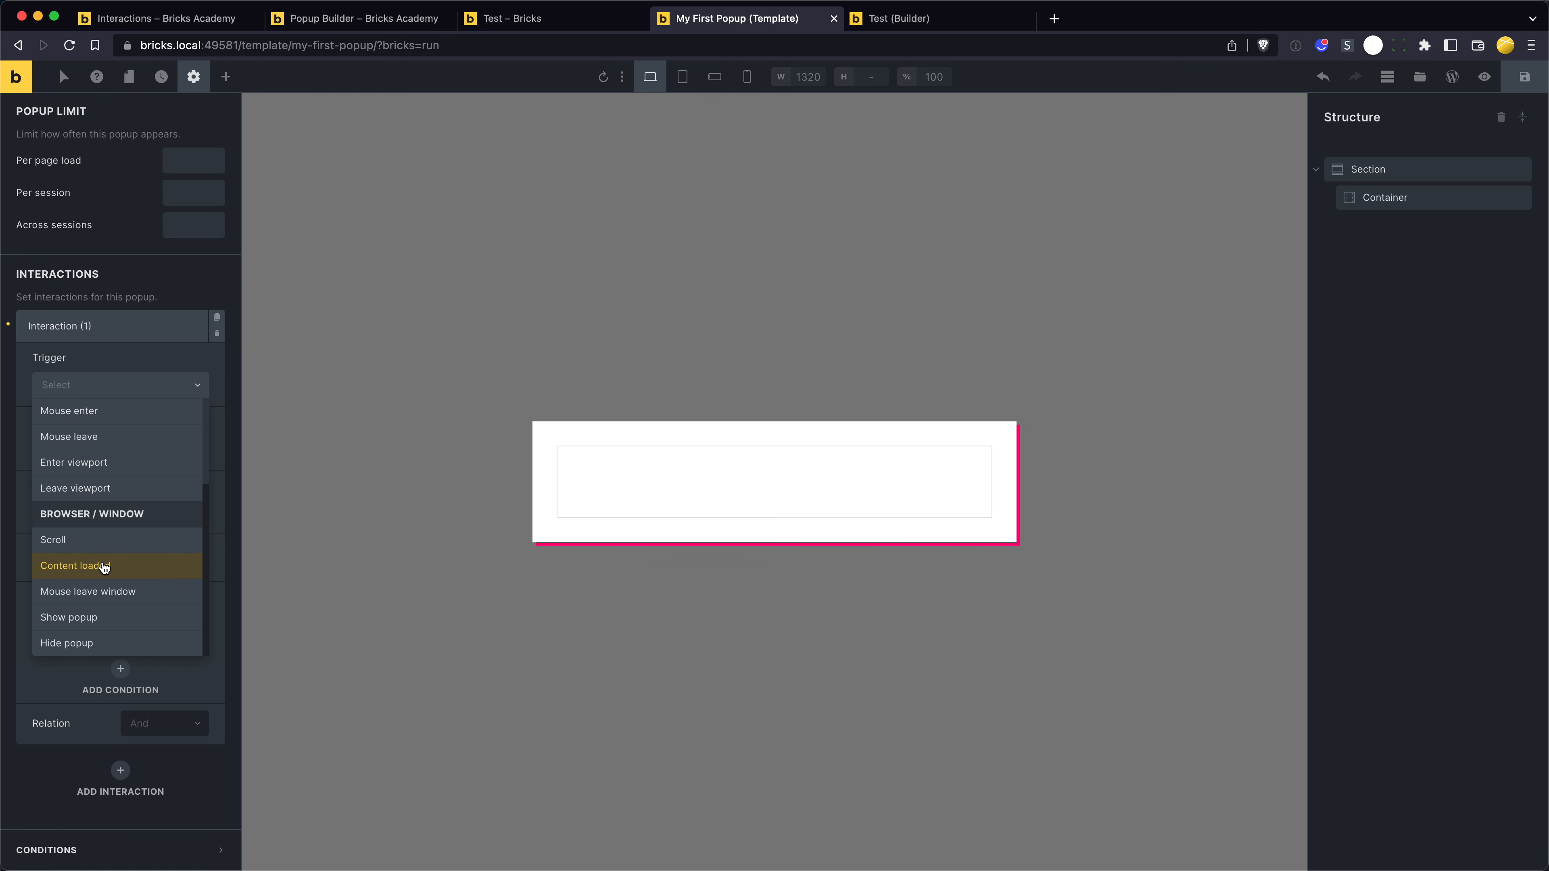
left_click(108, 566)
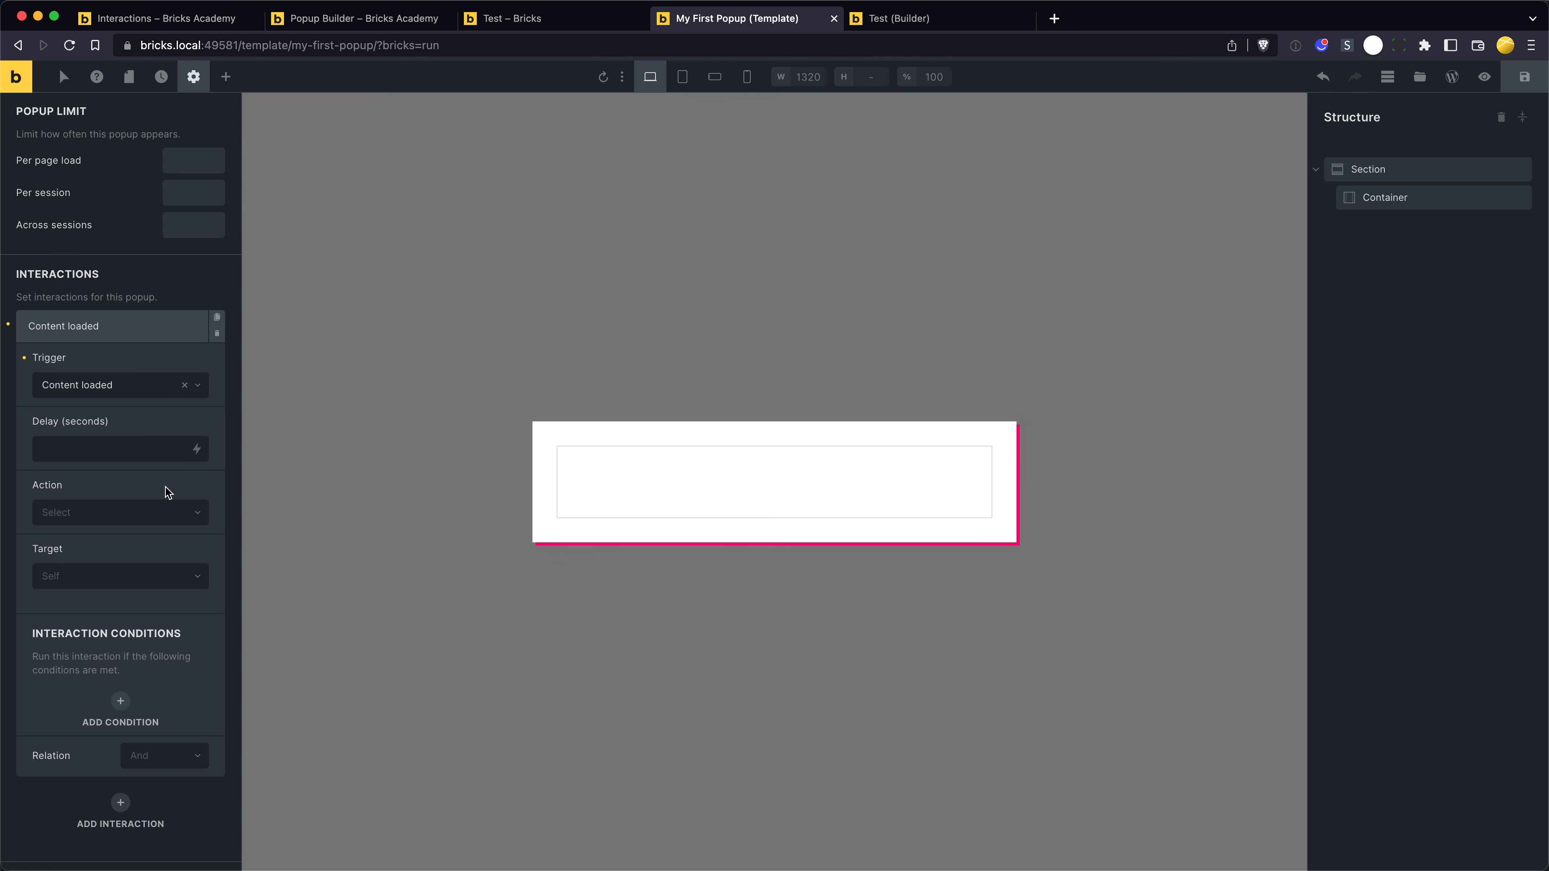
left_click(121, 439)
type("2")
- Set the Content loaded interaction's action to Show element, targeting the popup template My First Popup
left_click(97, 520)
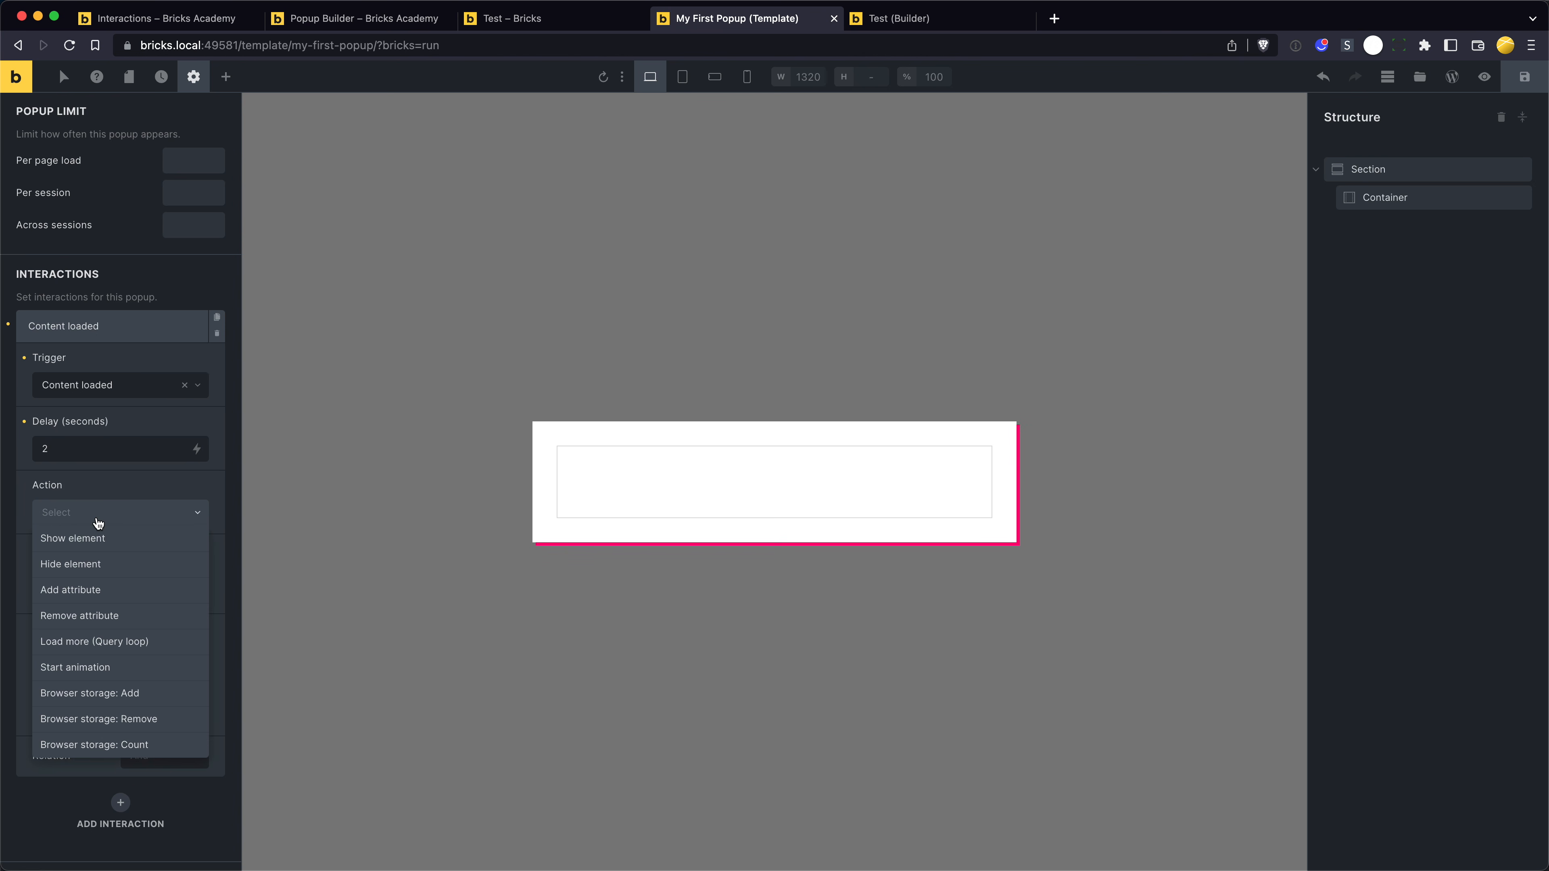
left_click(111, 536)
left_click(115, 579)
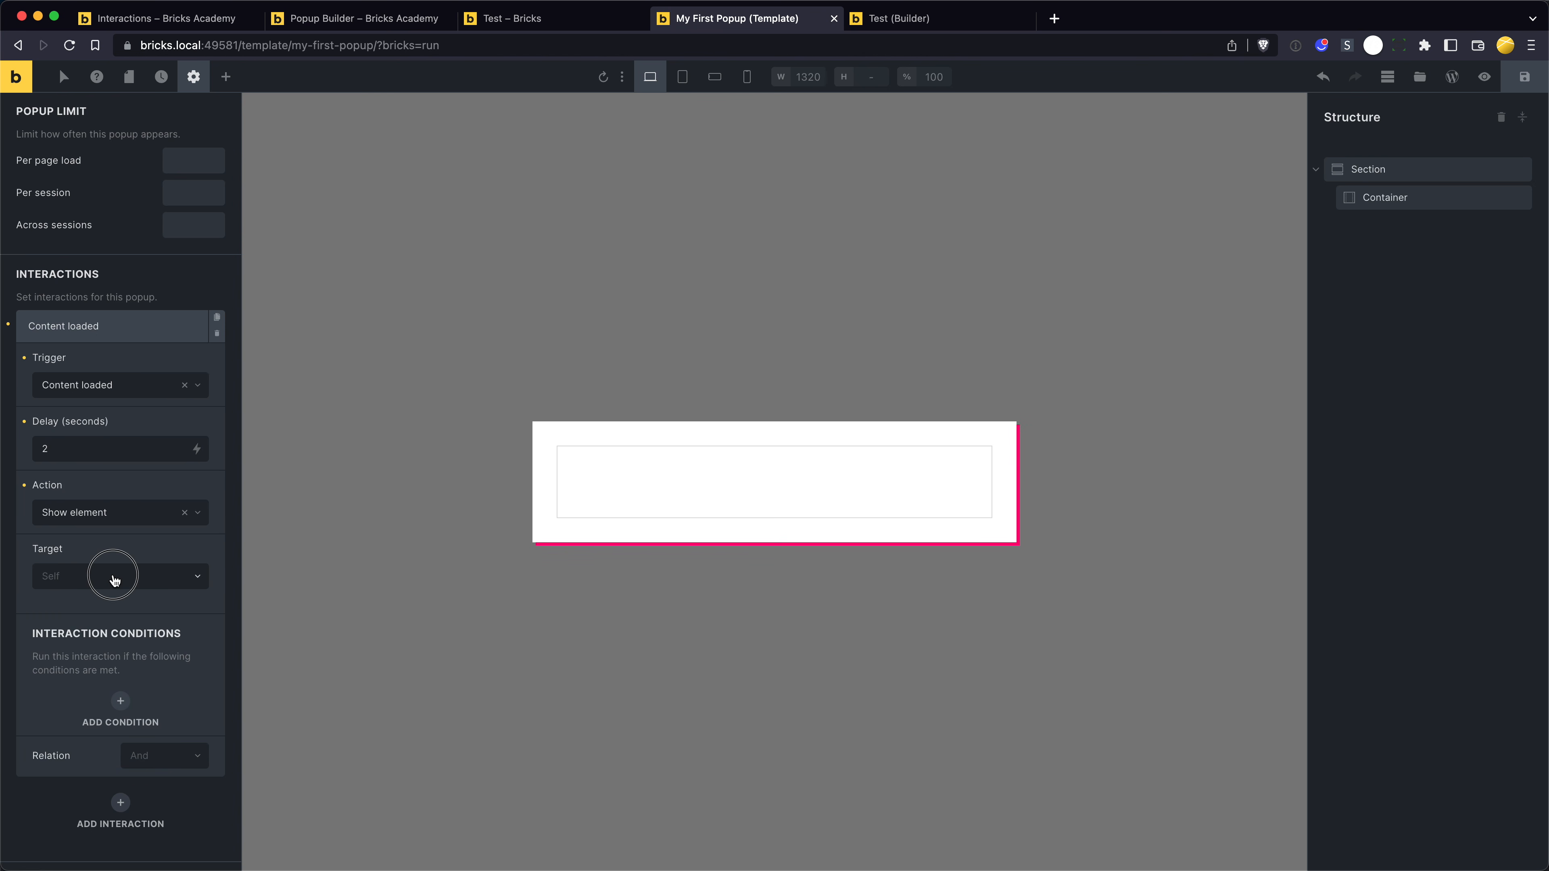
left_click(107, 557)
left_click(101, 581)
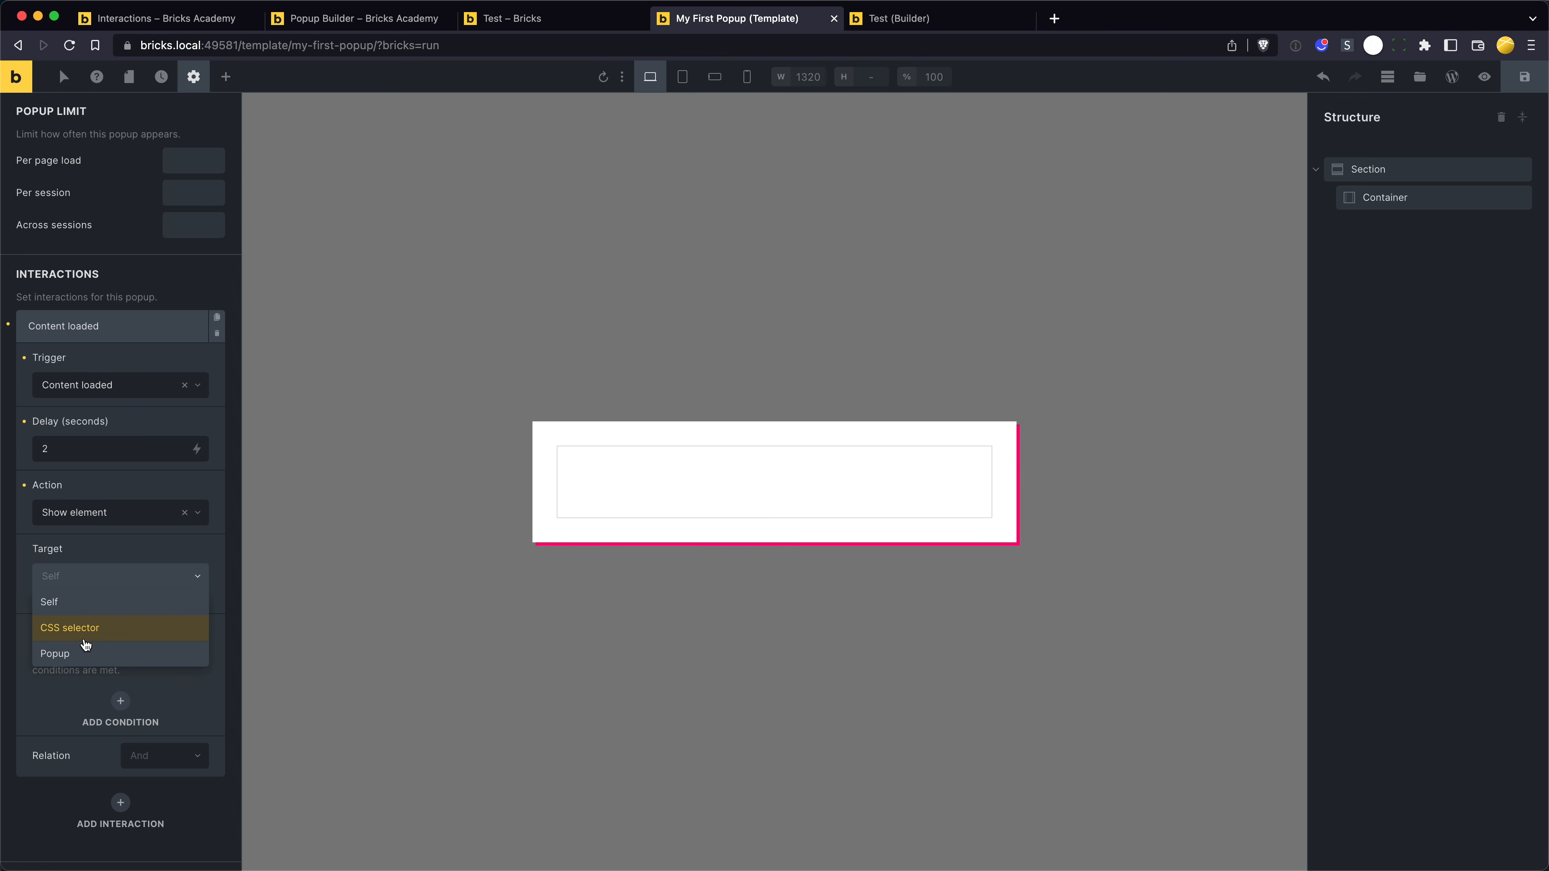
left_click(86, 654)
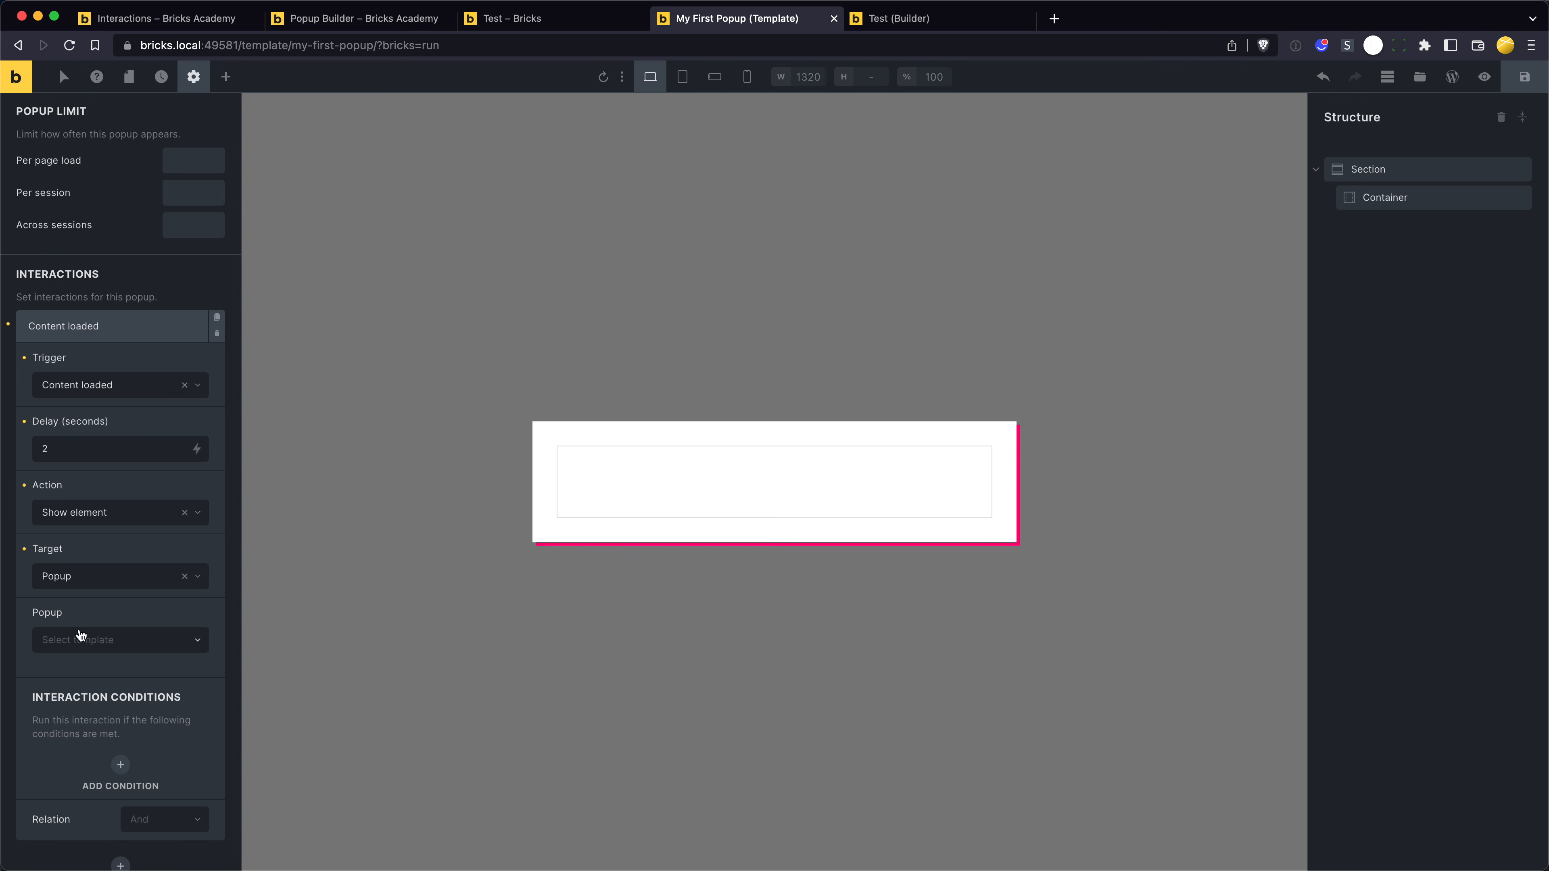
left_click(135, 647)
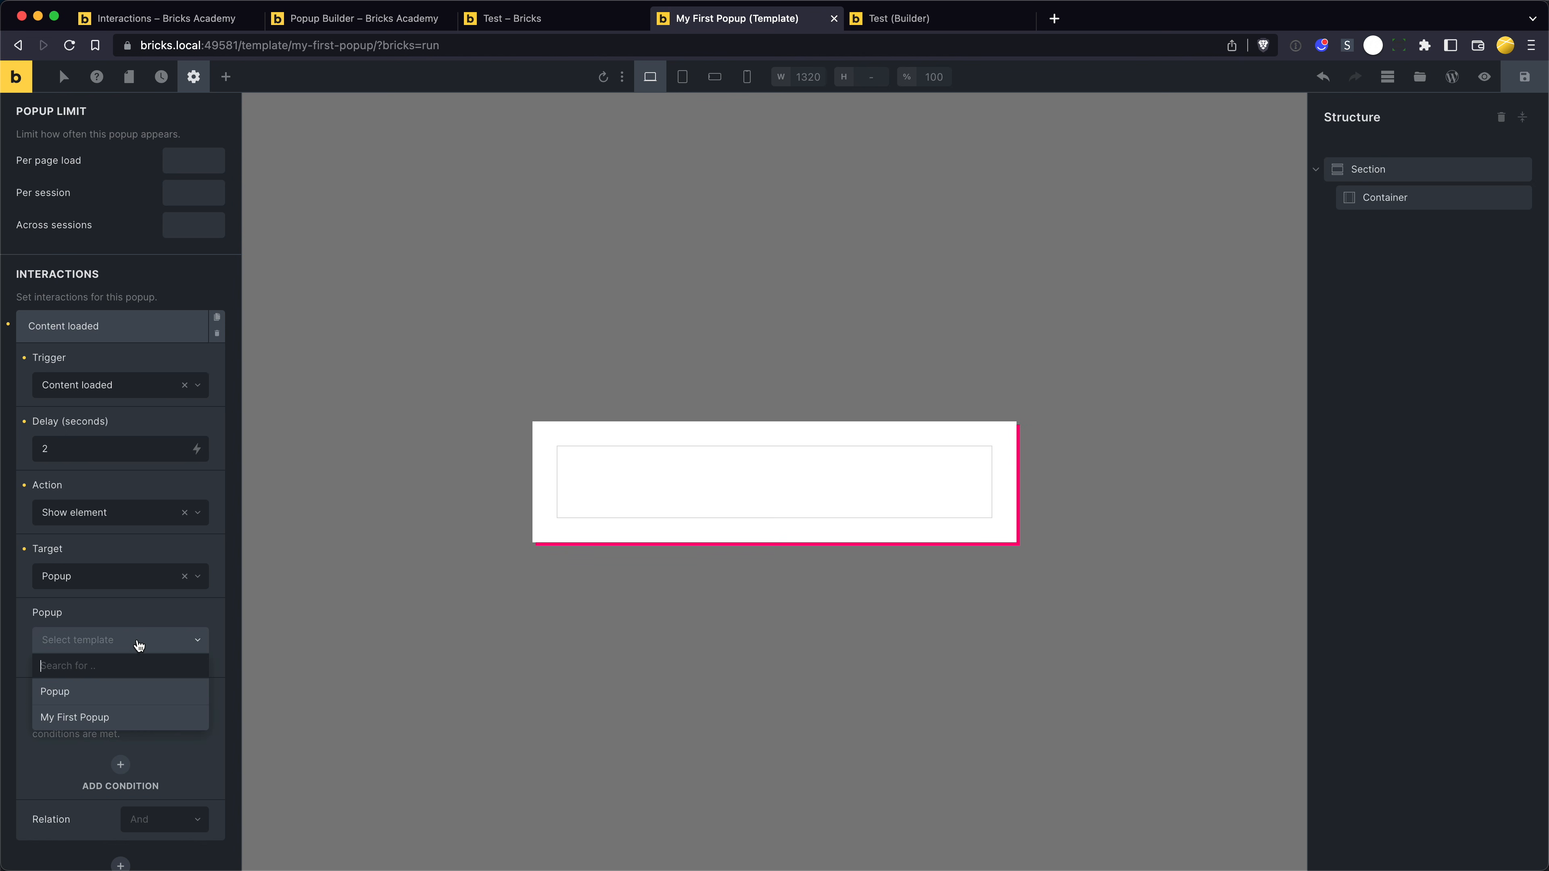
left_click(102, 718)
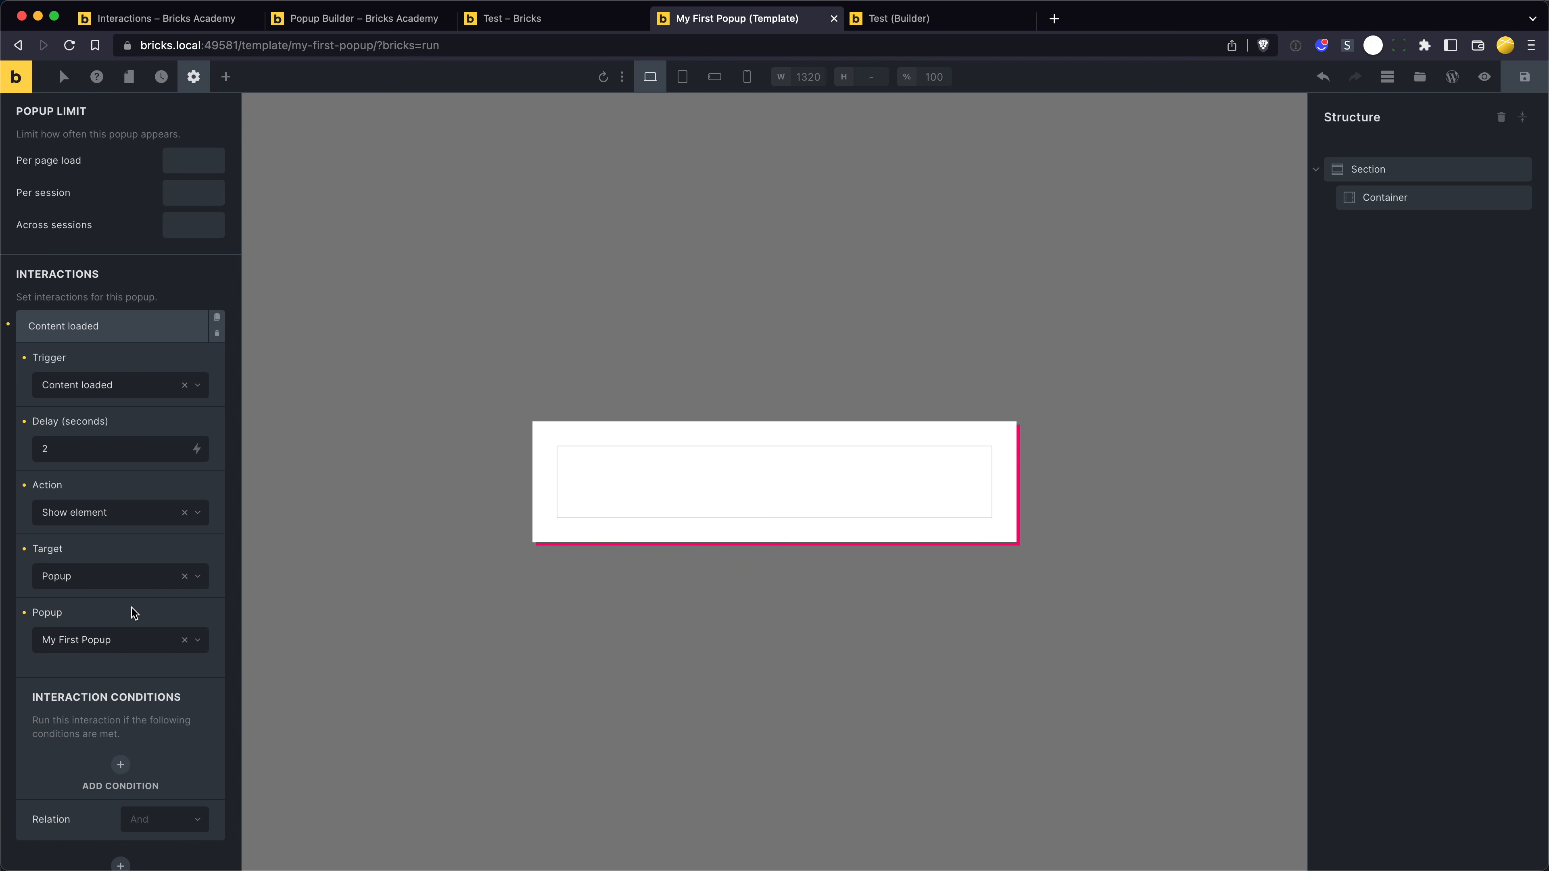
scroll(92, 652, "down", 3)
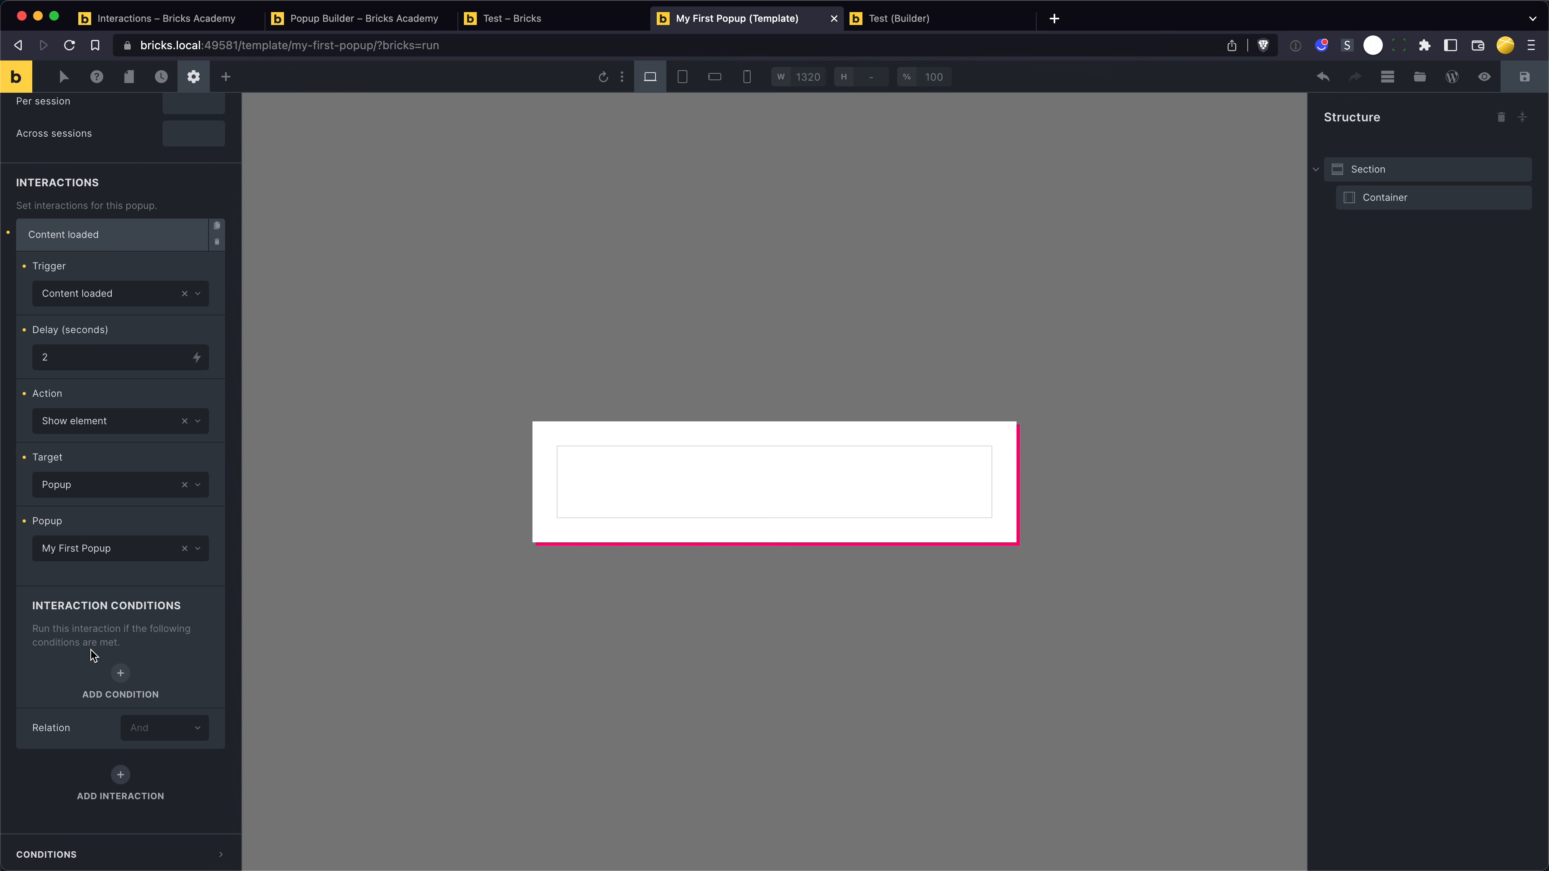
left_click_drag(125, 648, 60, 623)
left_click(59, 622)
left_click_drag(134, 639, 66, 579)
left_click(67, 579)
left_click_drag(139, 643, 79, 629)
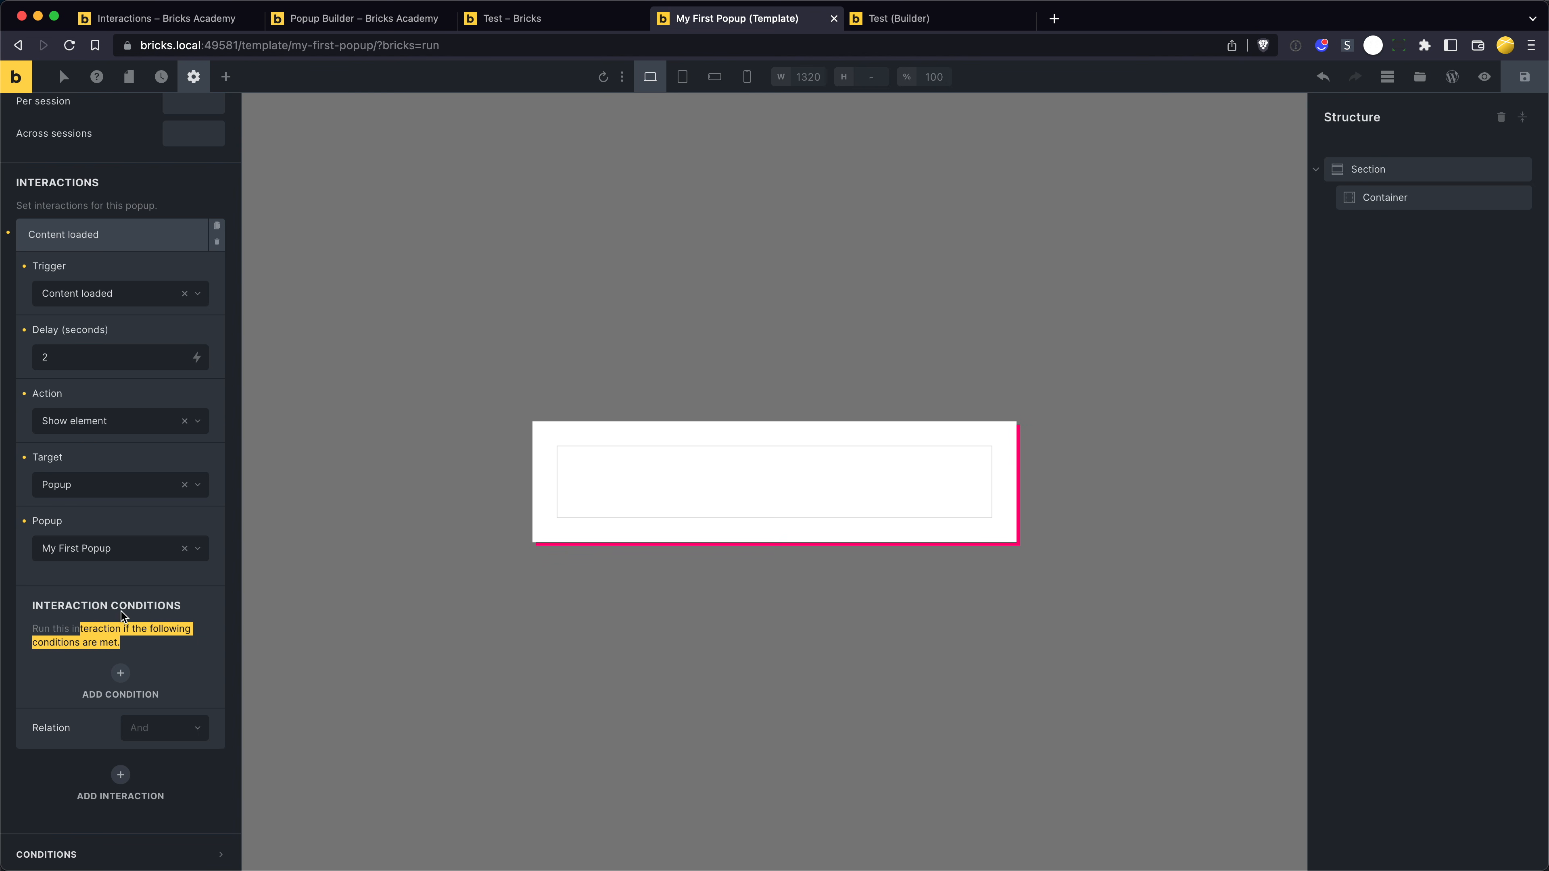
- Add a Heading and a Button element inside the popup's container
left_click(125, 593)
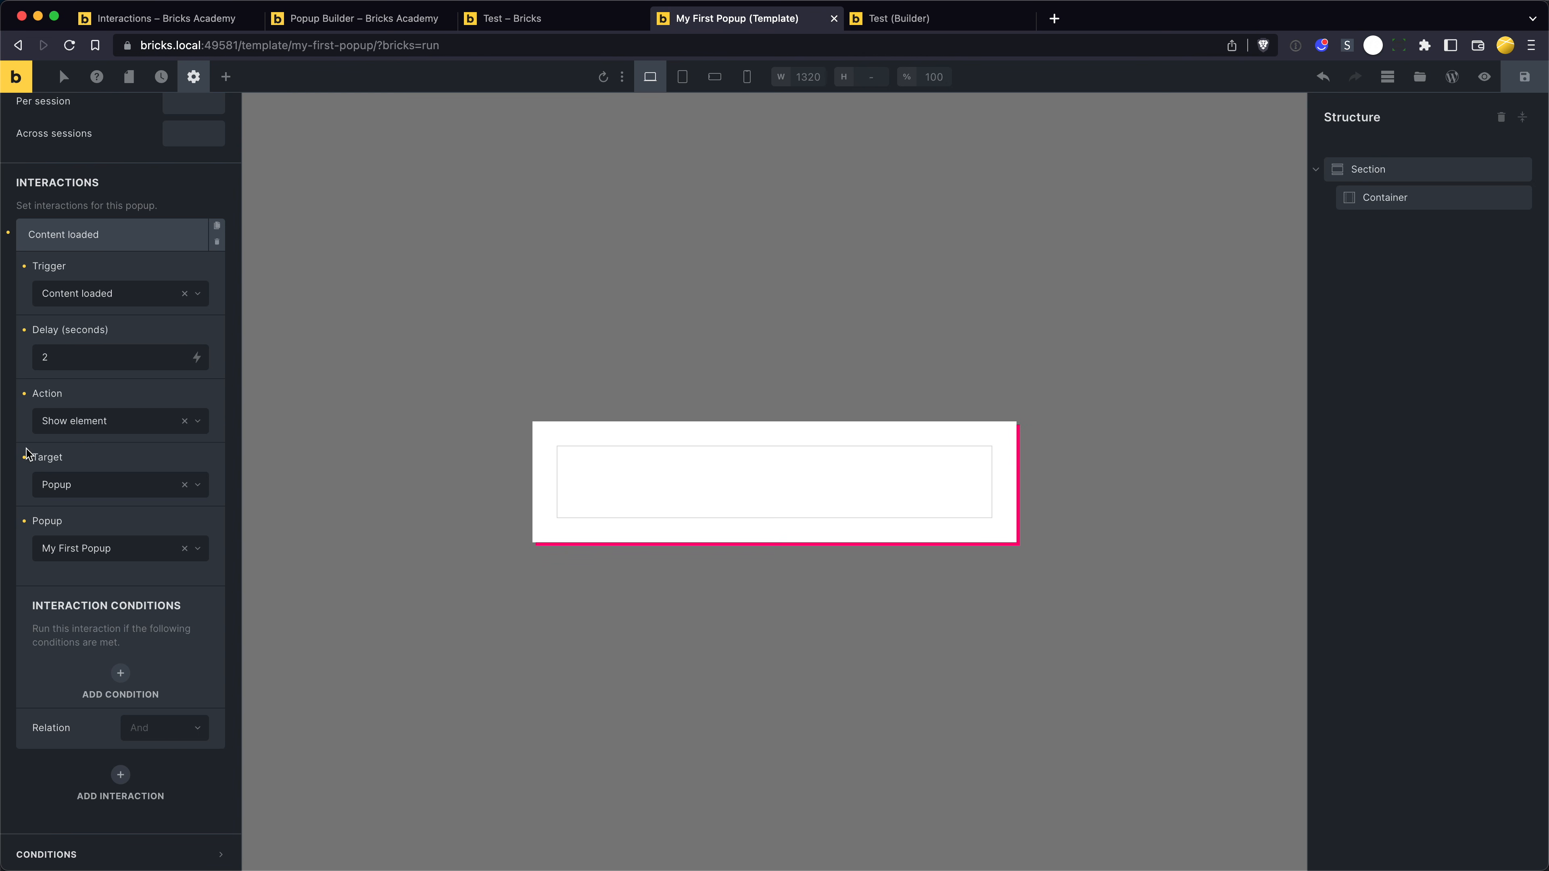
left_click(651, 469)
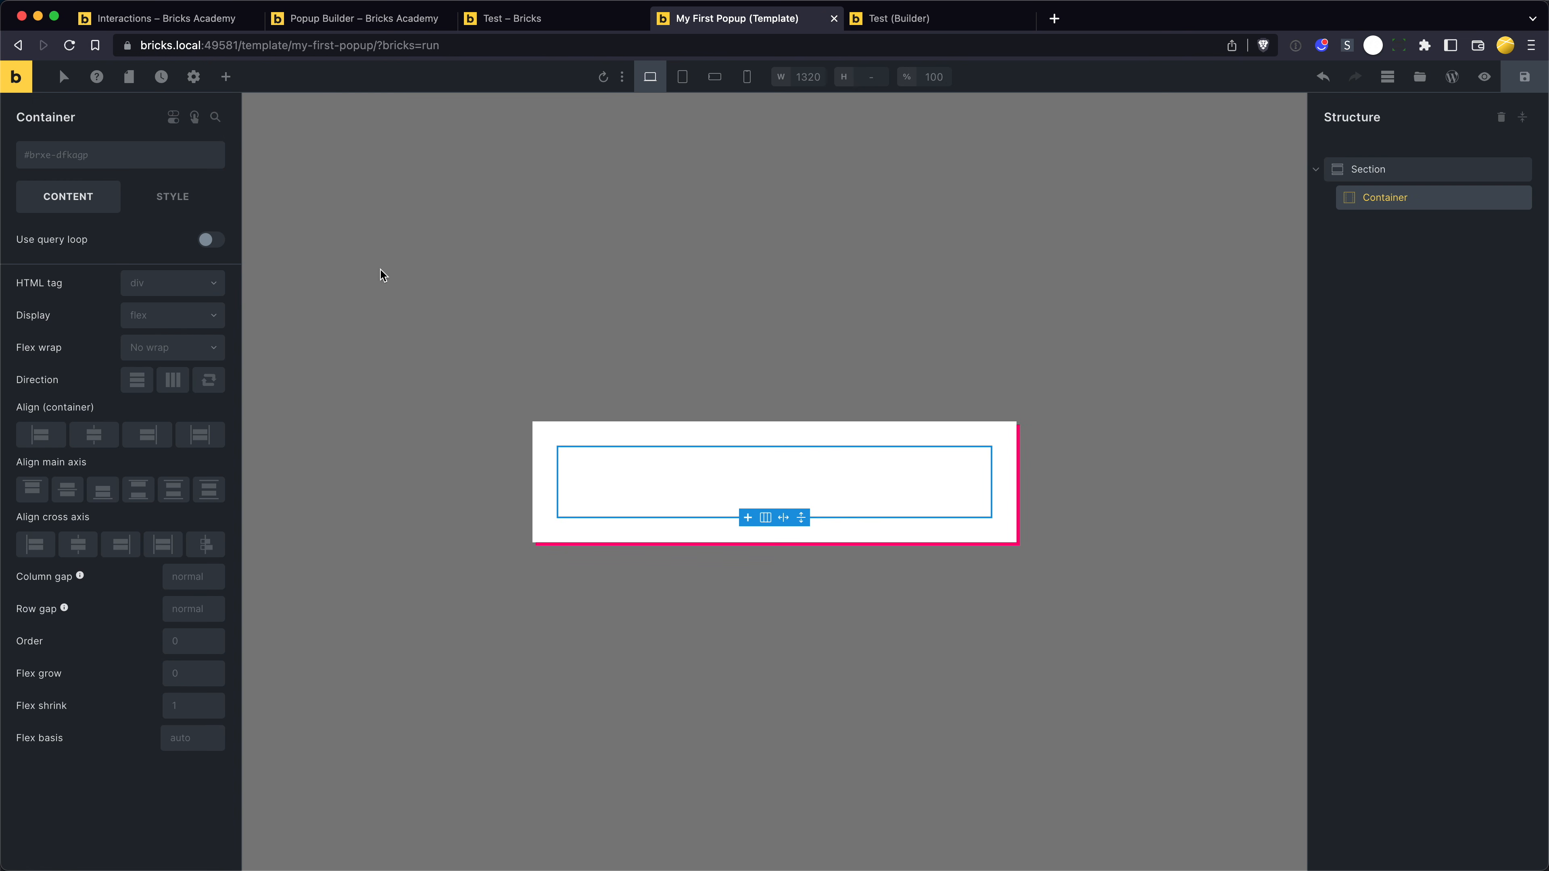
left_click(227, 78)
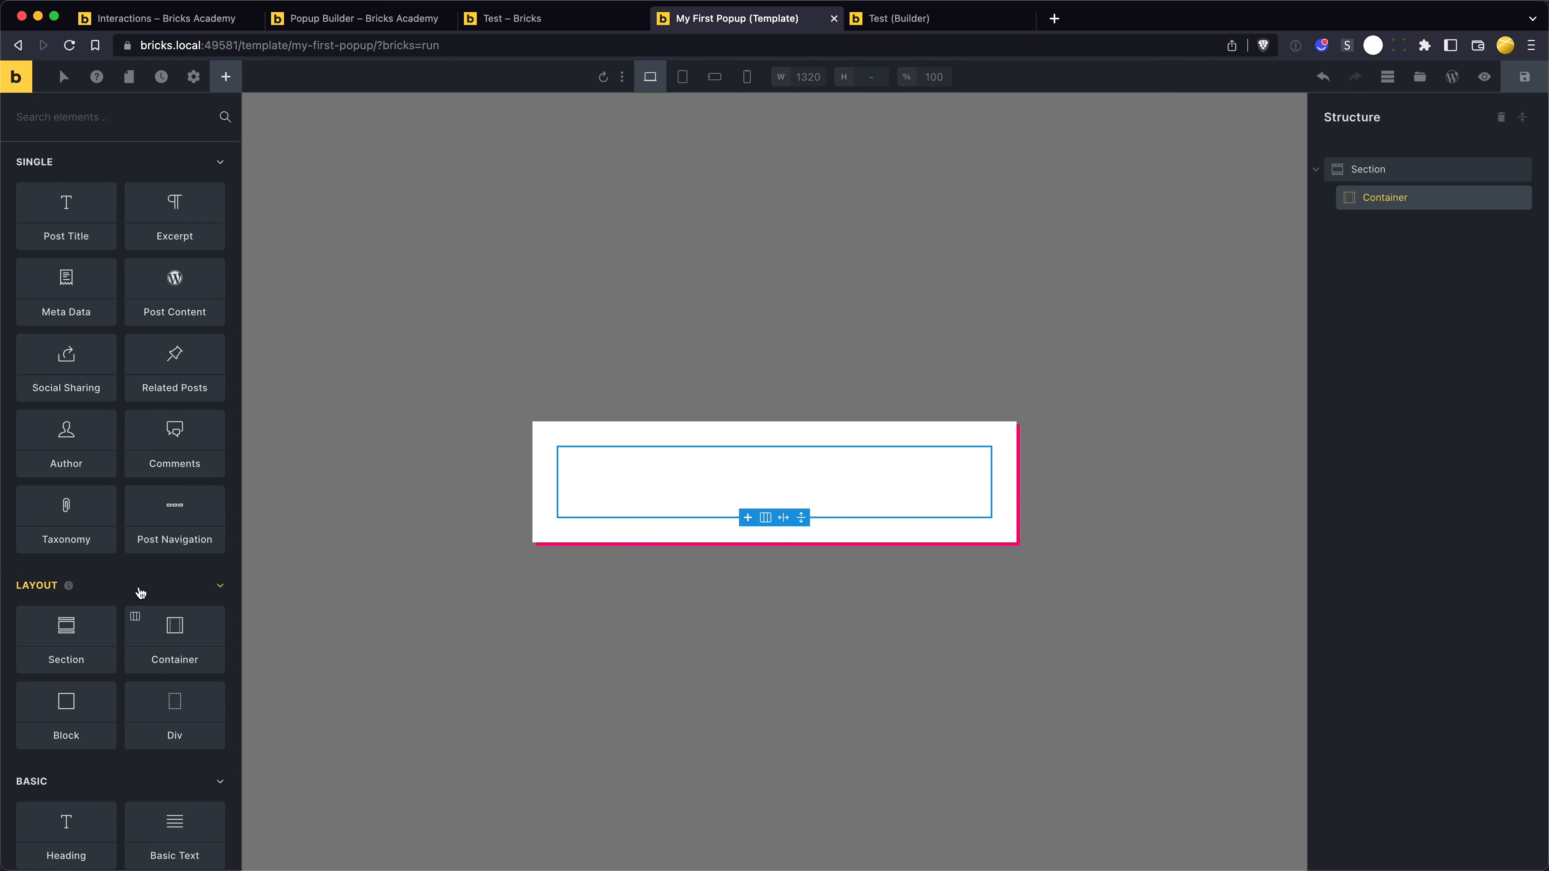
left_click(84, 828)
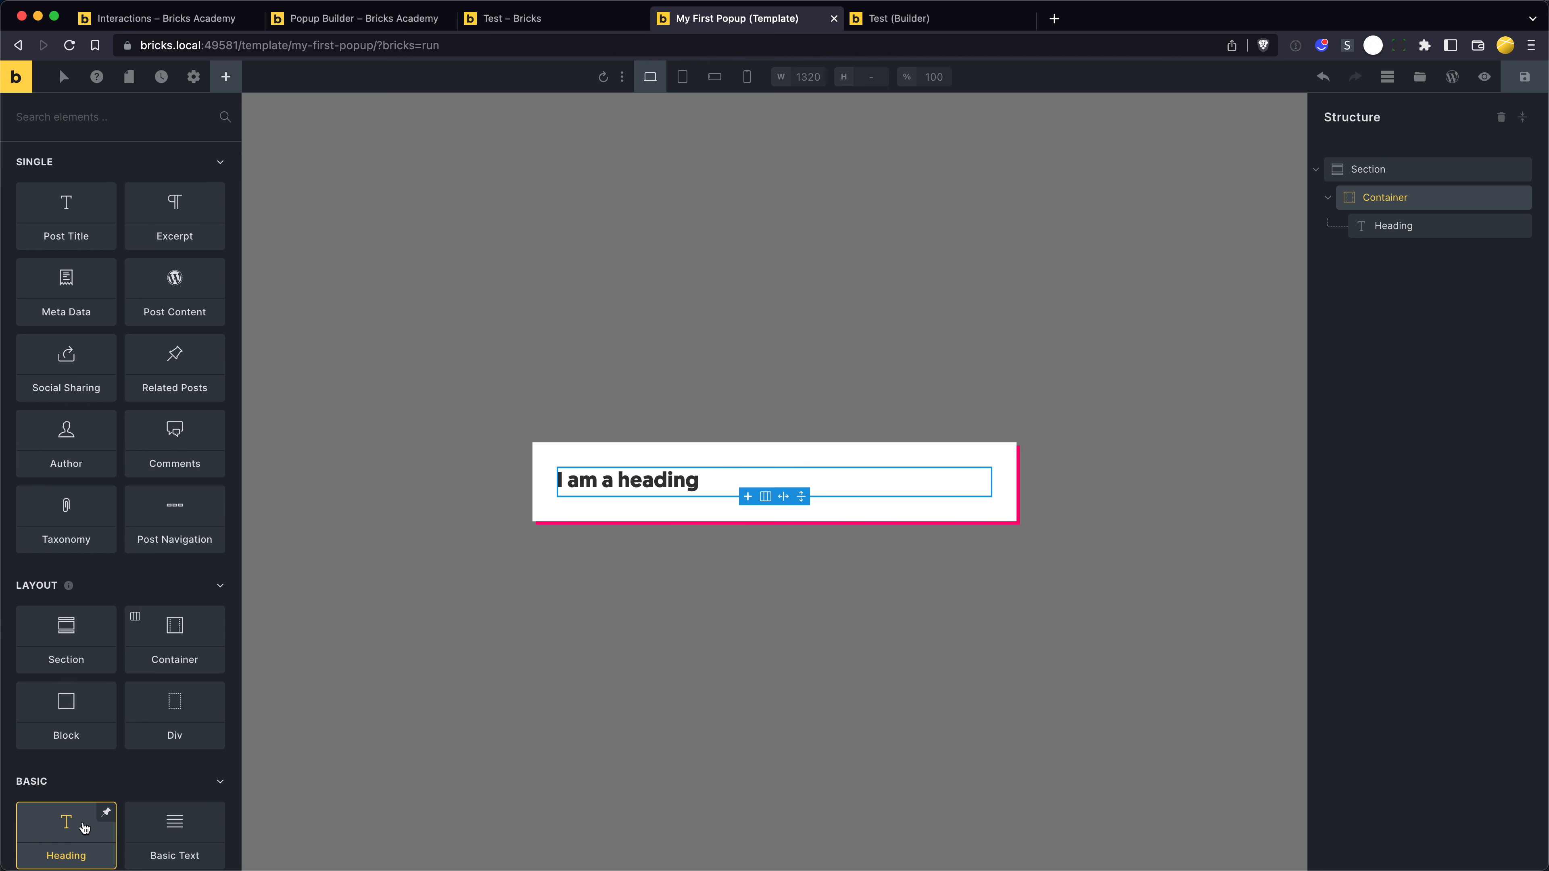
scroll(92, 793, "down", 5)
left_click(154, 756)
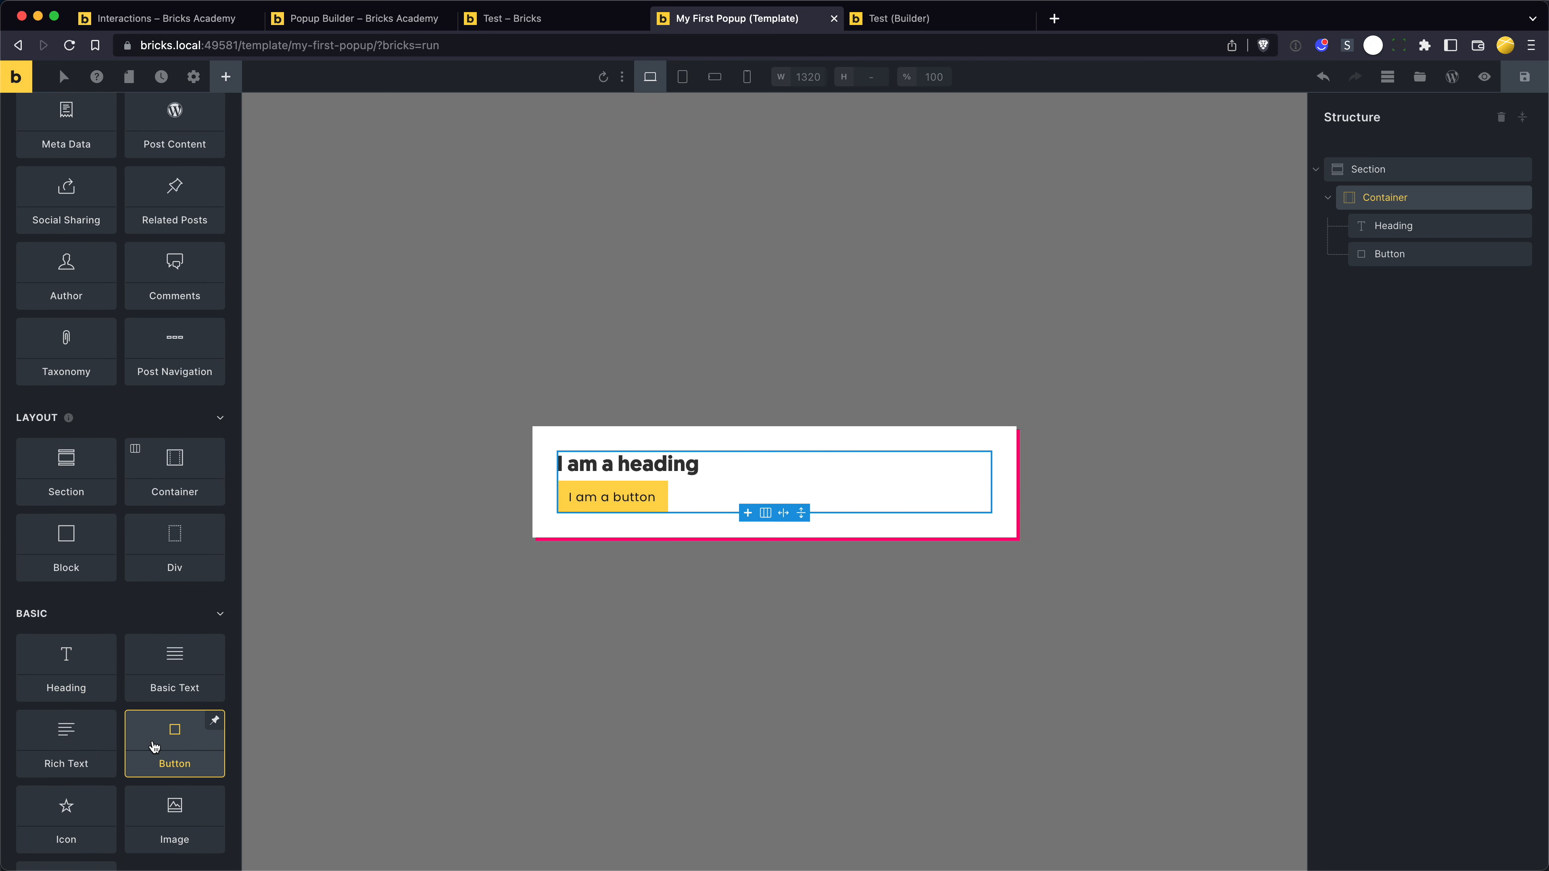
- Center the container's items on the cross axis and change the button's text to "close"
left_click(1414, 208)
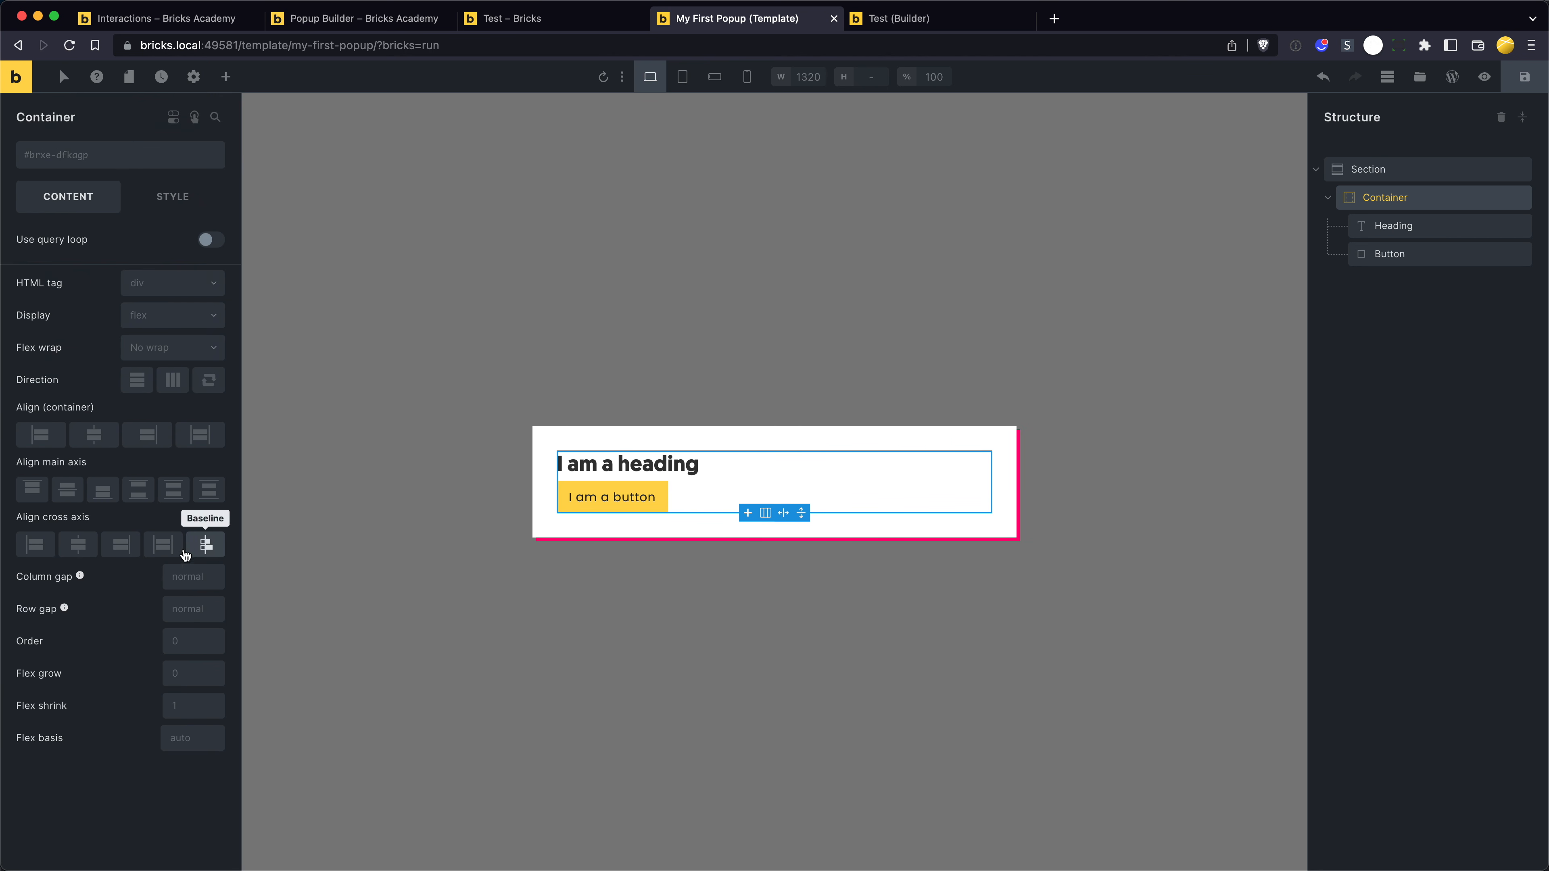
left_click(78, 544)
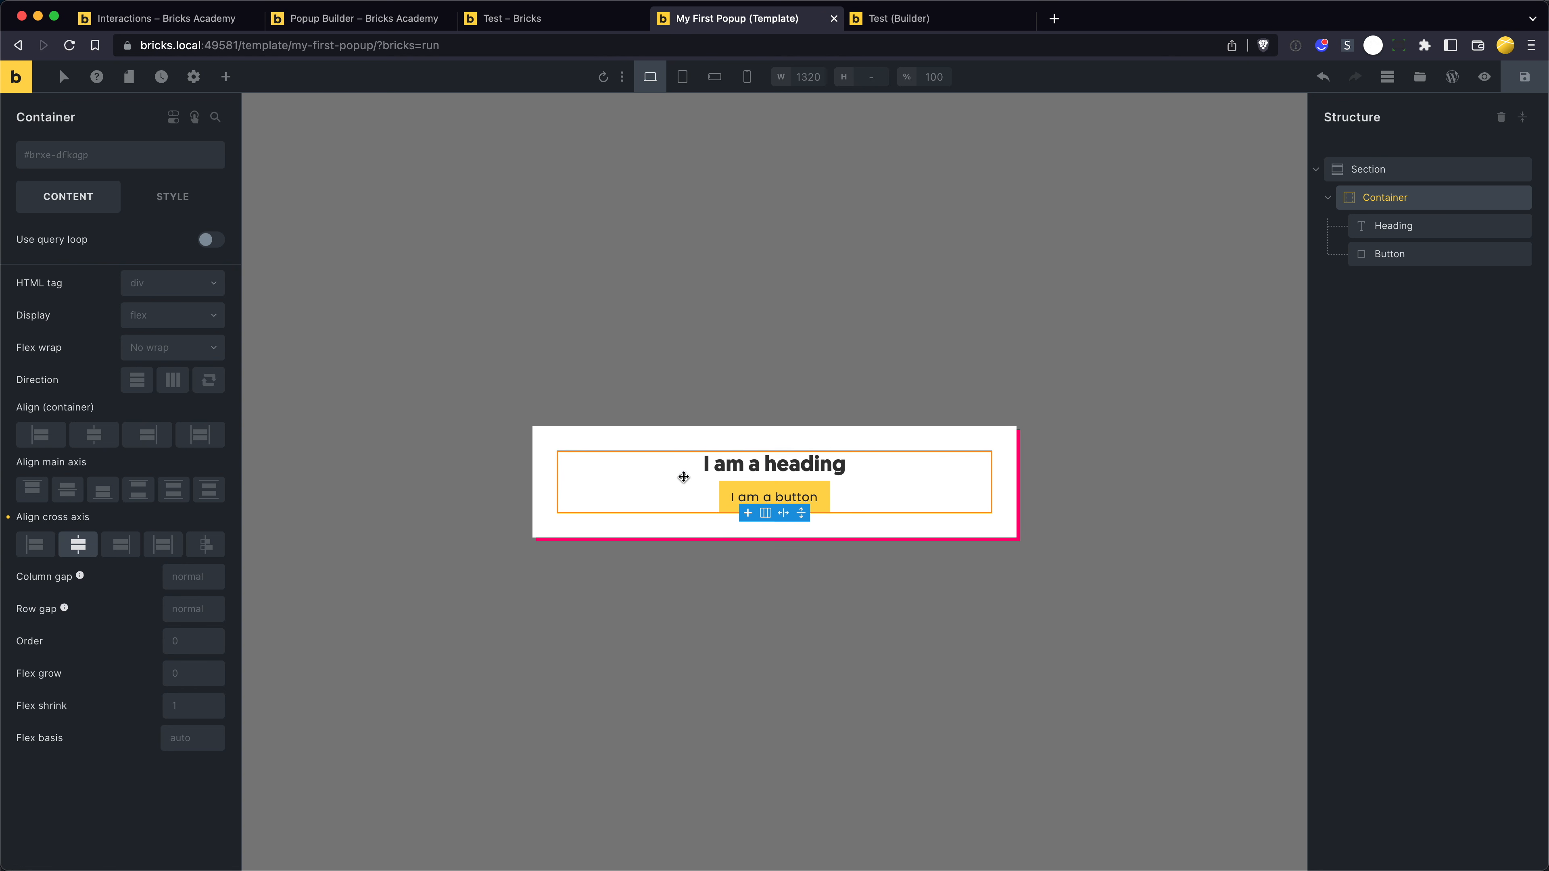
left_click(746, 495)
triple_click(747, 494)
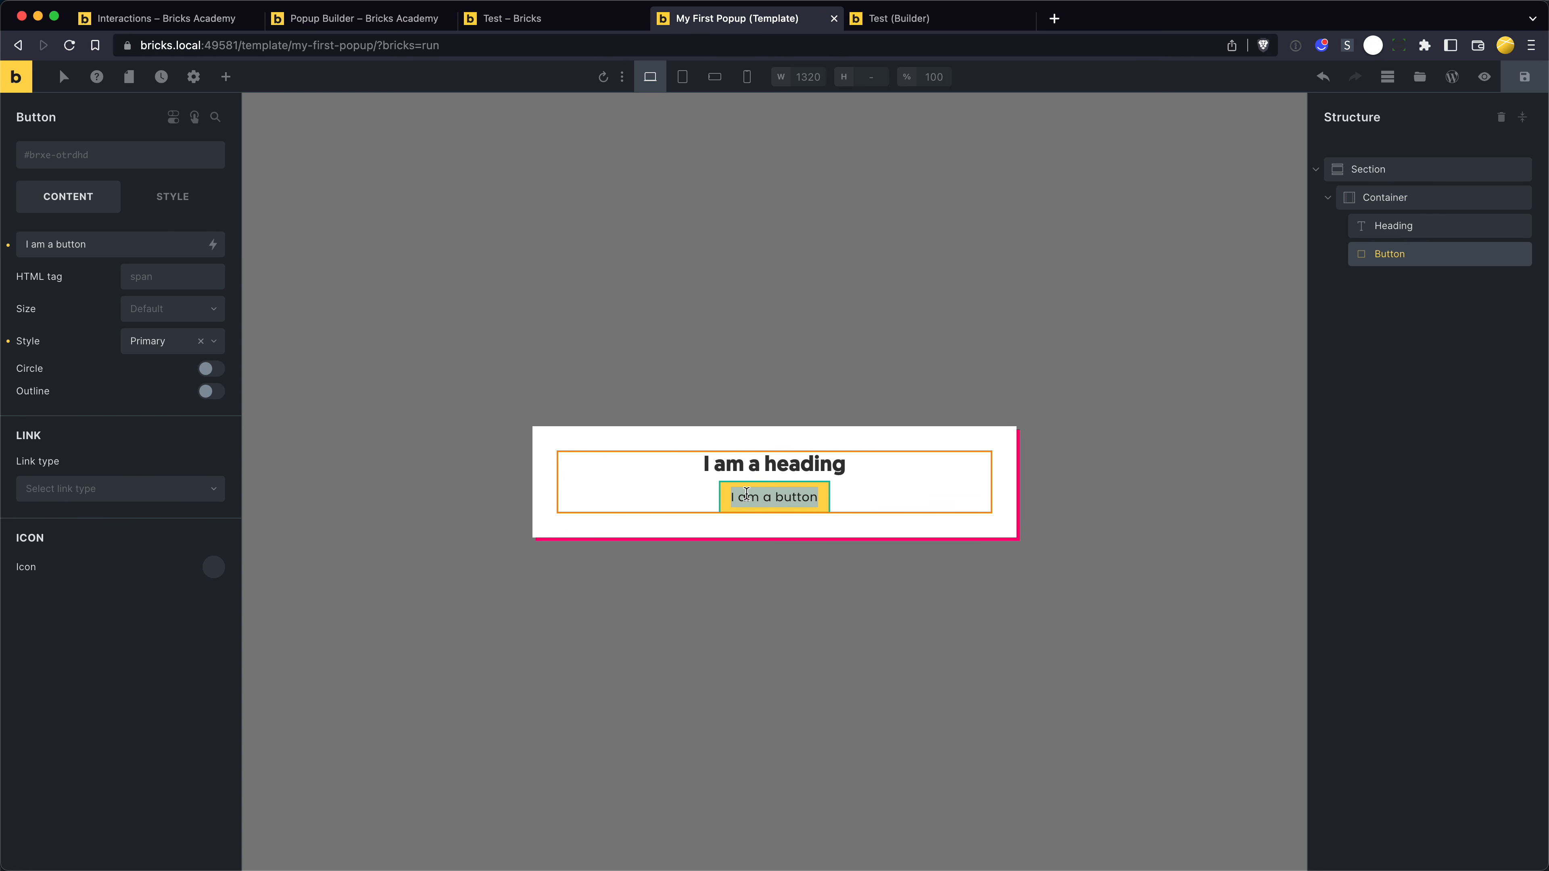
type("close")
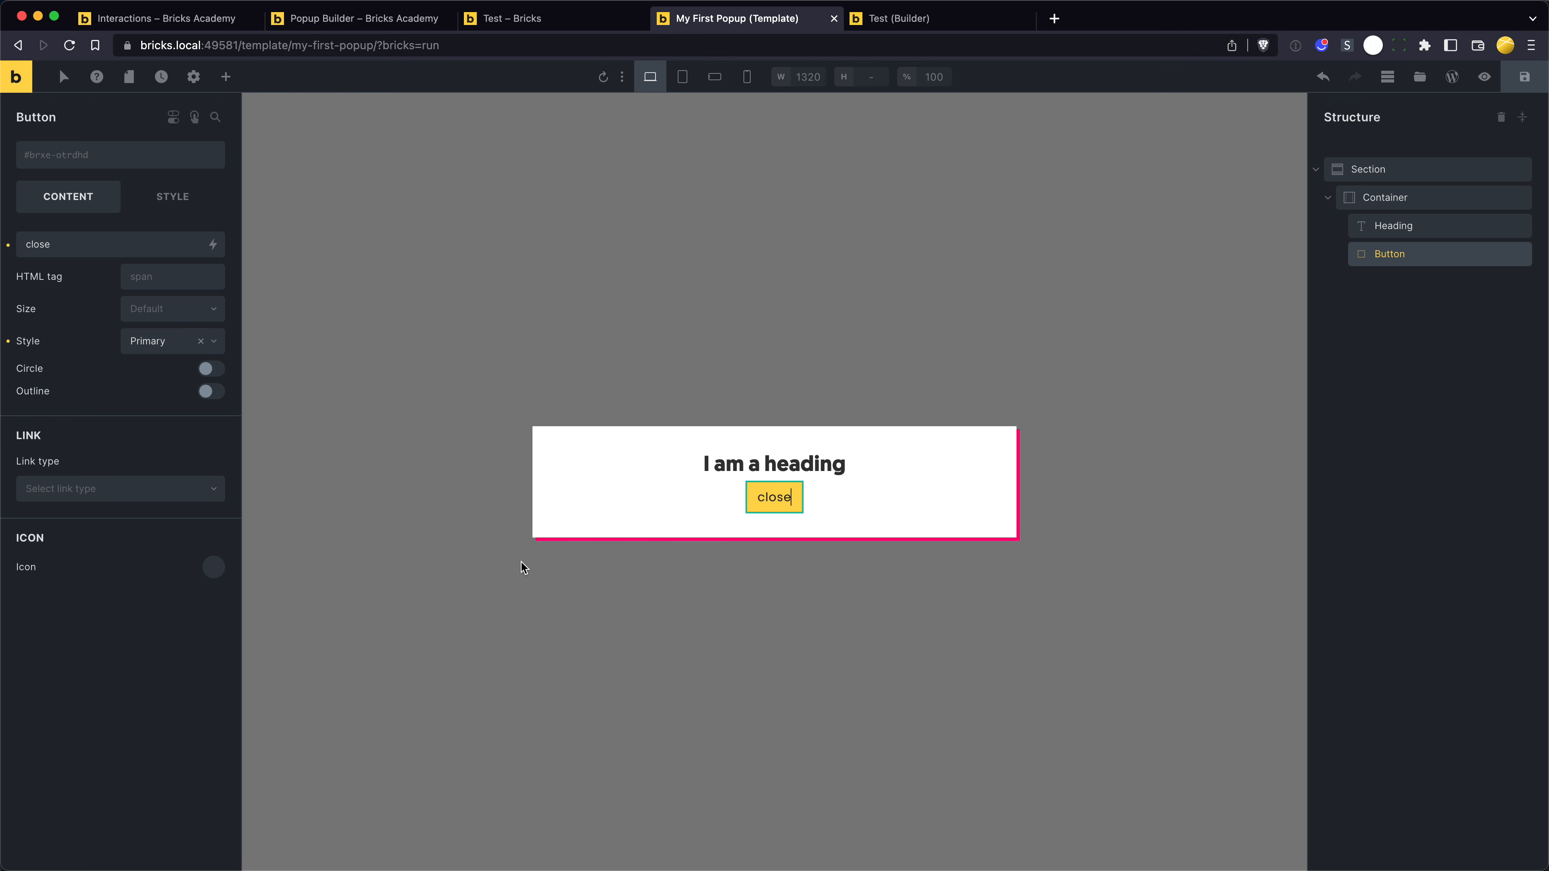
- Review the popup's Content loaded interaction in the template settings
left_click(227, 80)
left_click(193, 76)
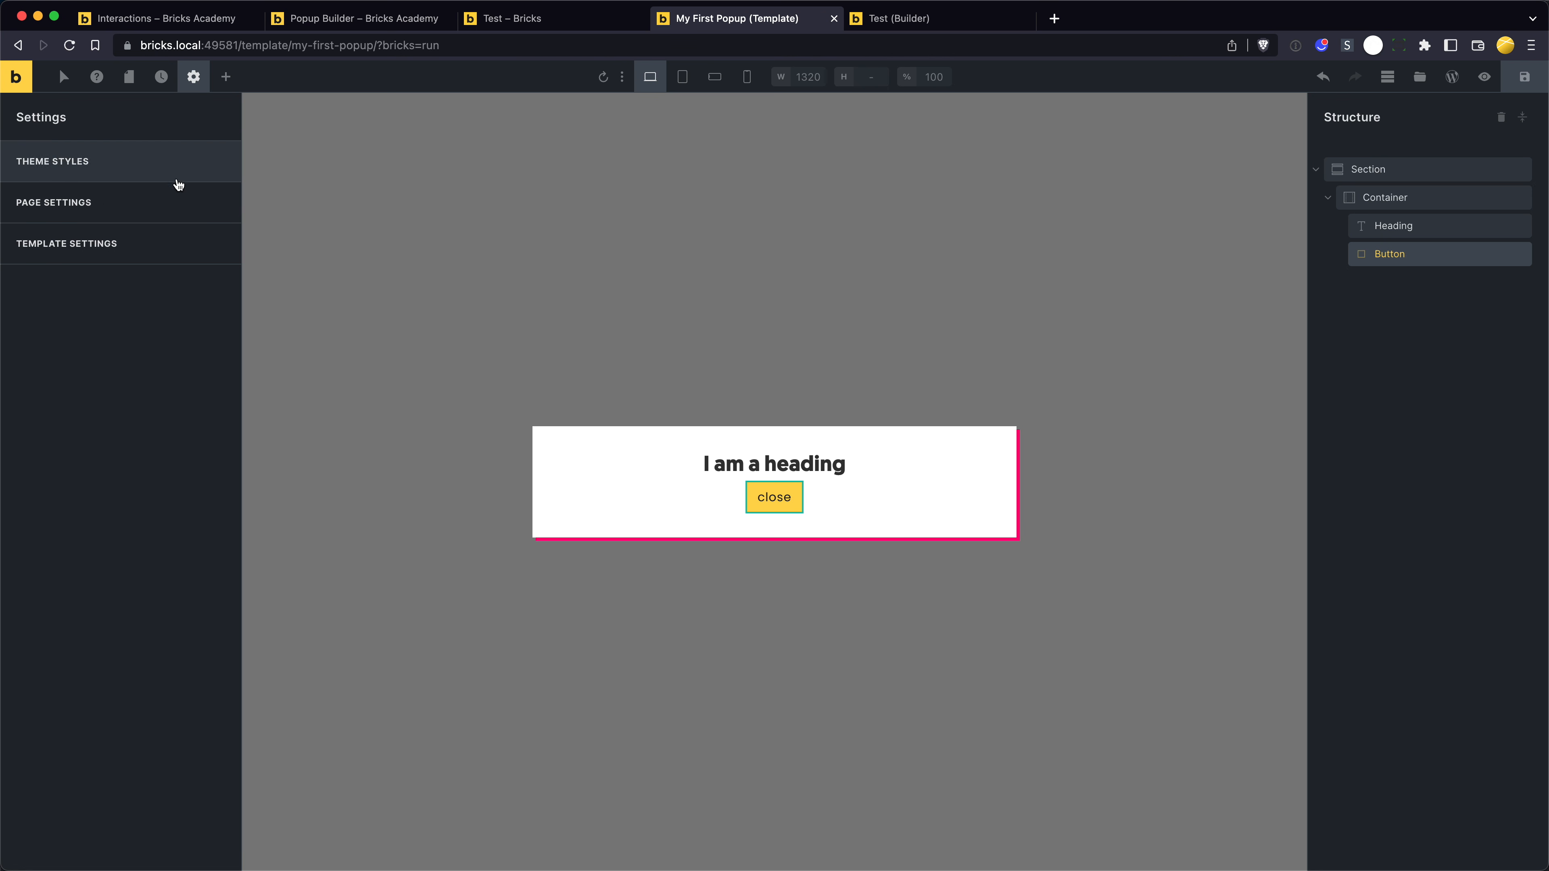
left_click(158, 248)
left_click(150, 173)
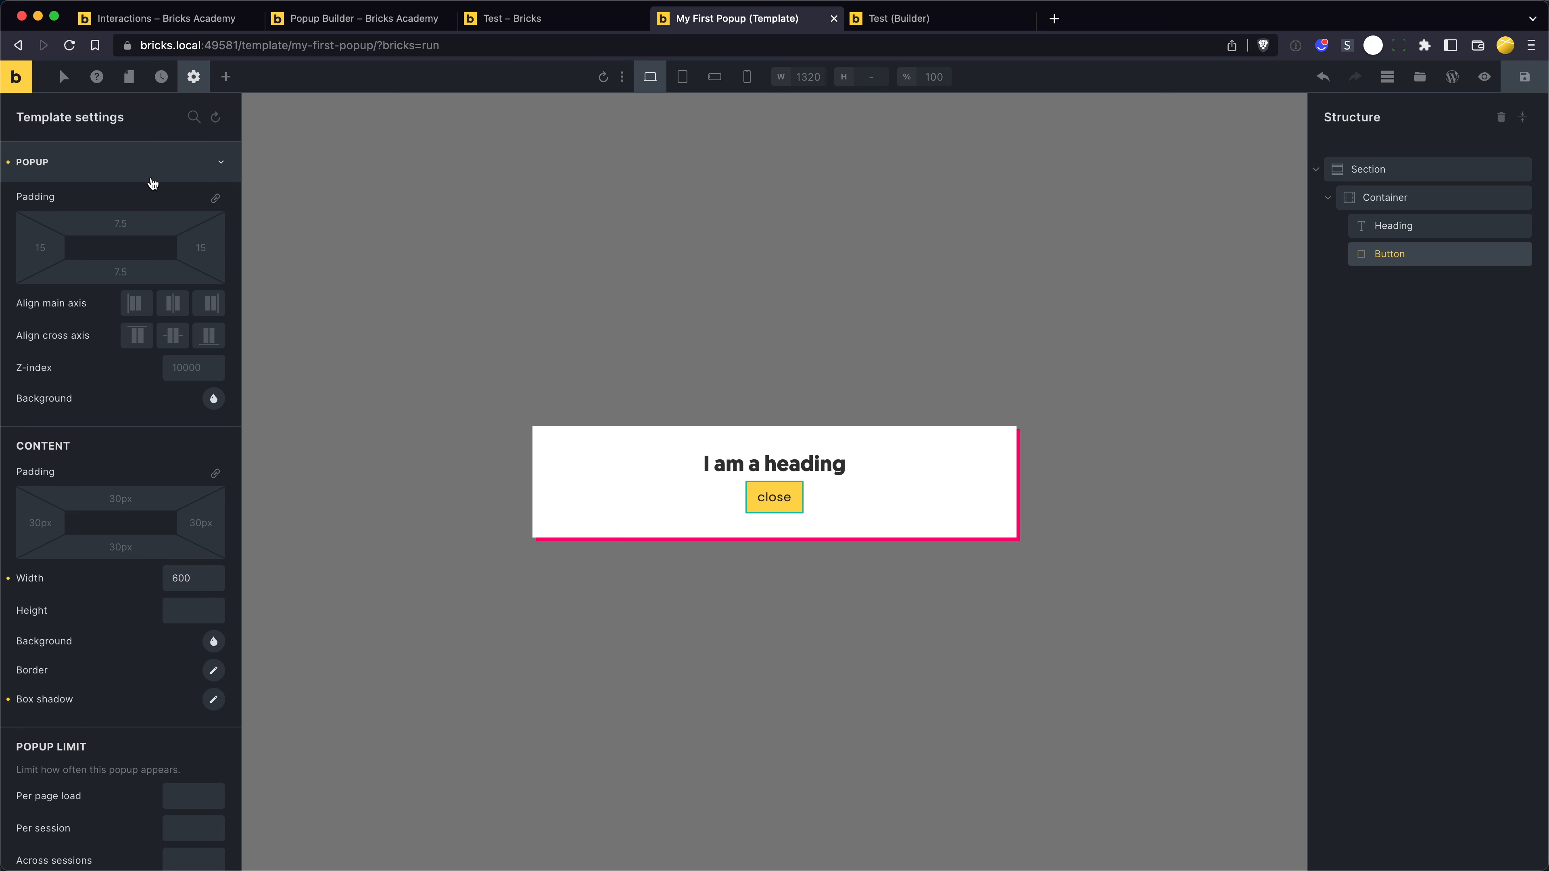
scroll(120, 545, "down", 4)
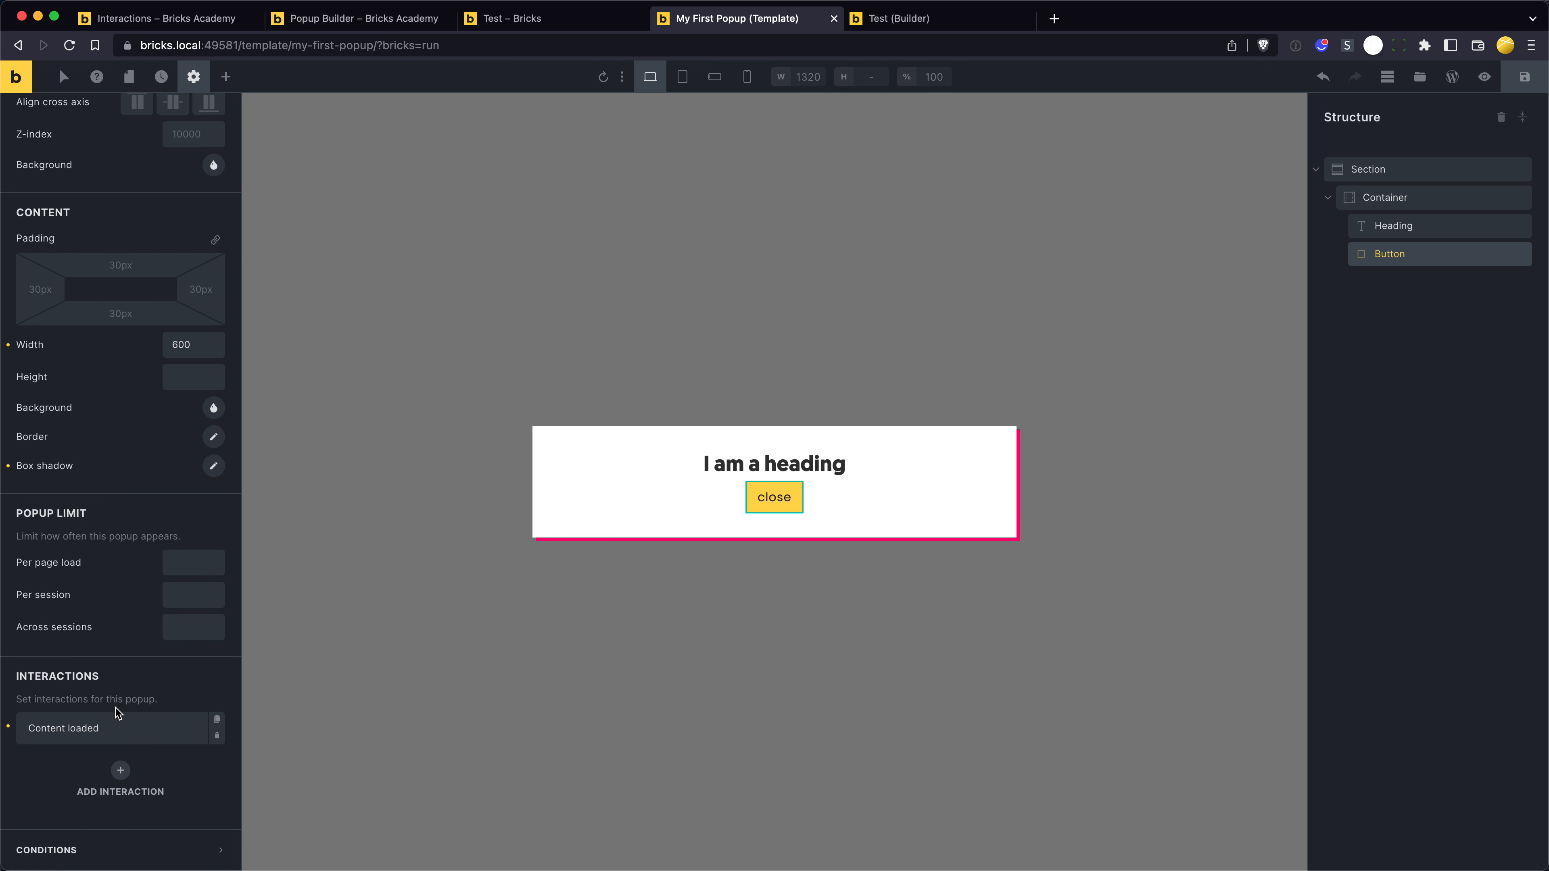
left_click(115, 720)
scroll(121, 660, "down", 8)
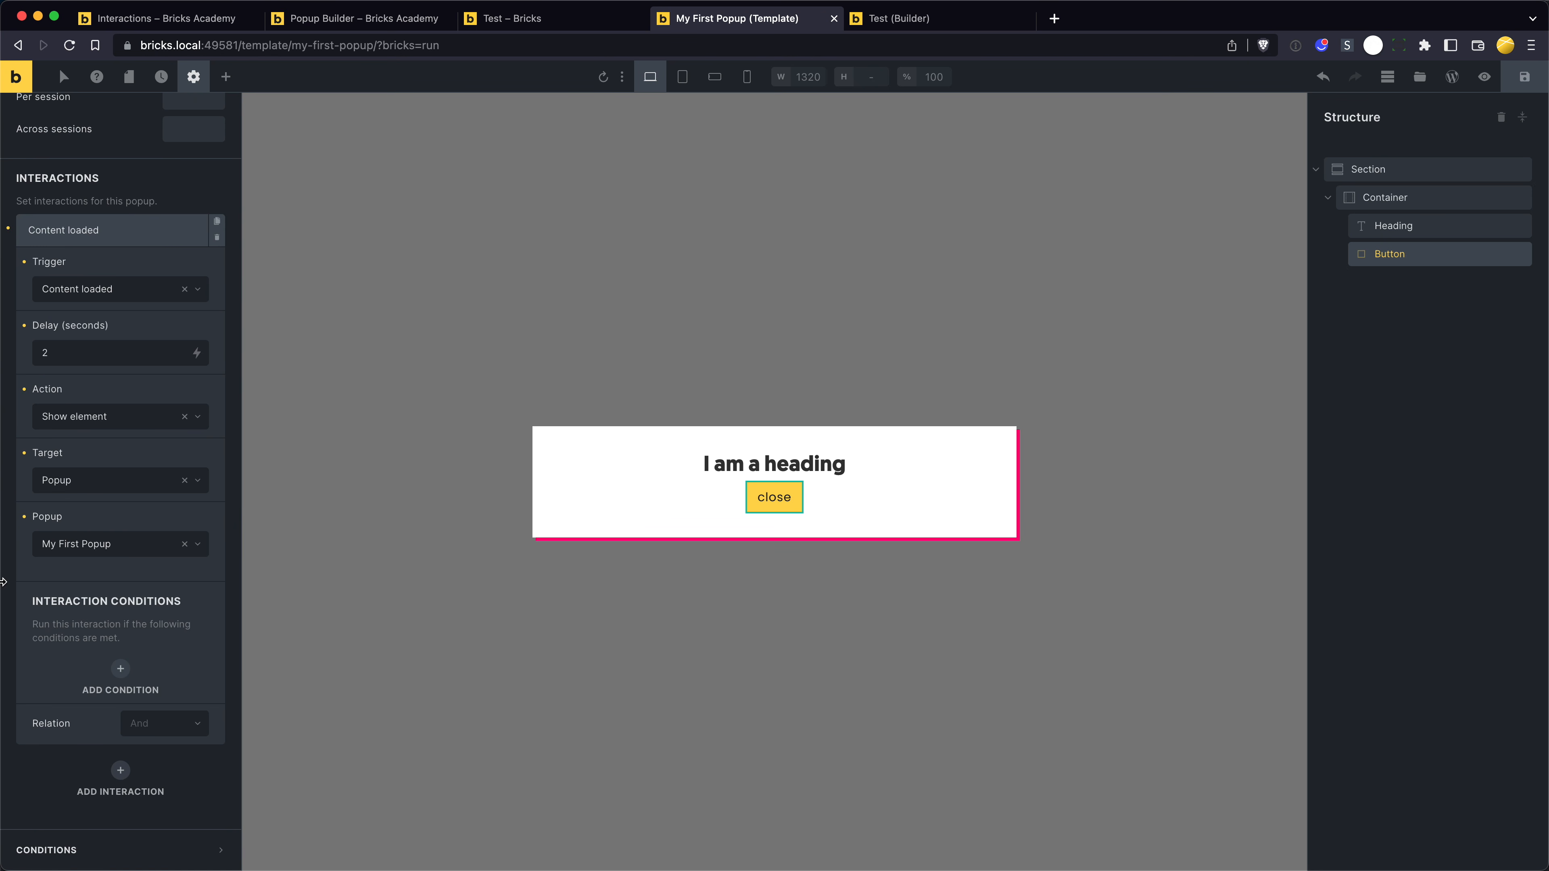
scroll(126, 509, "up", 12)
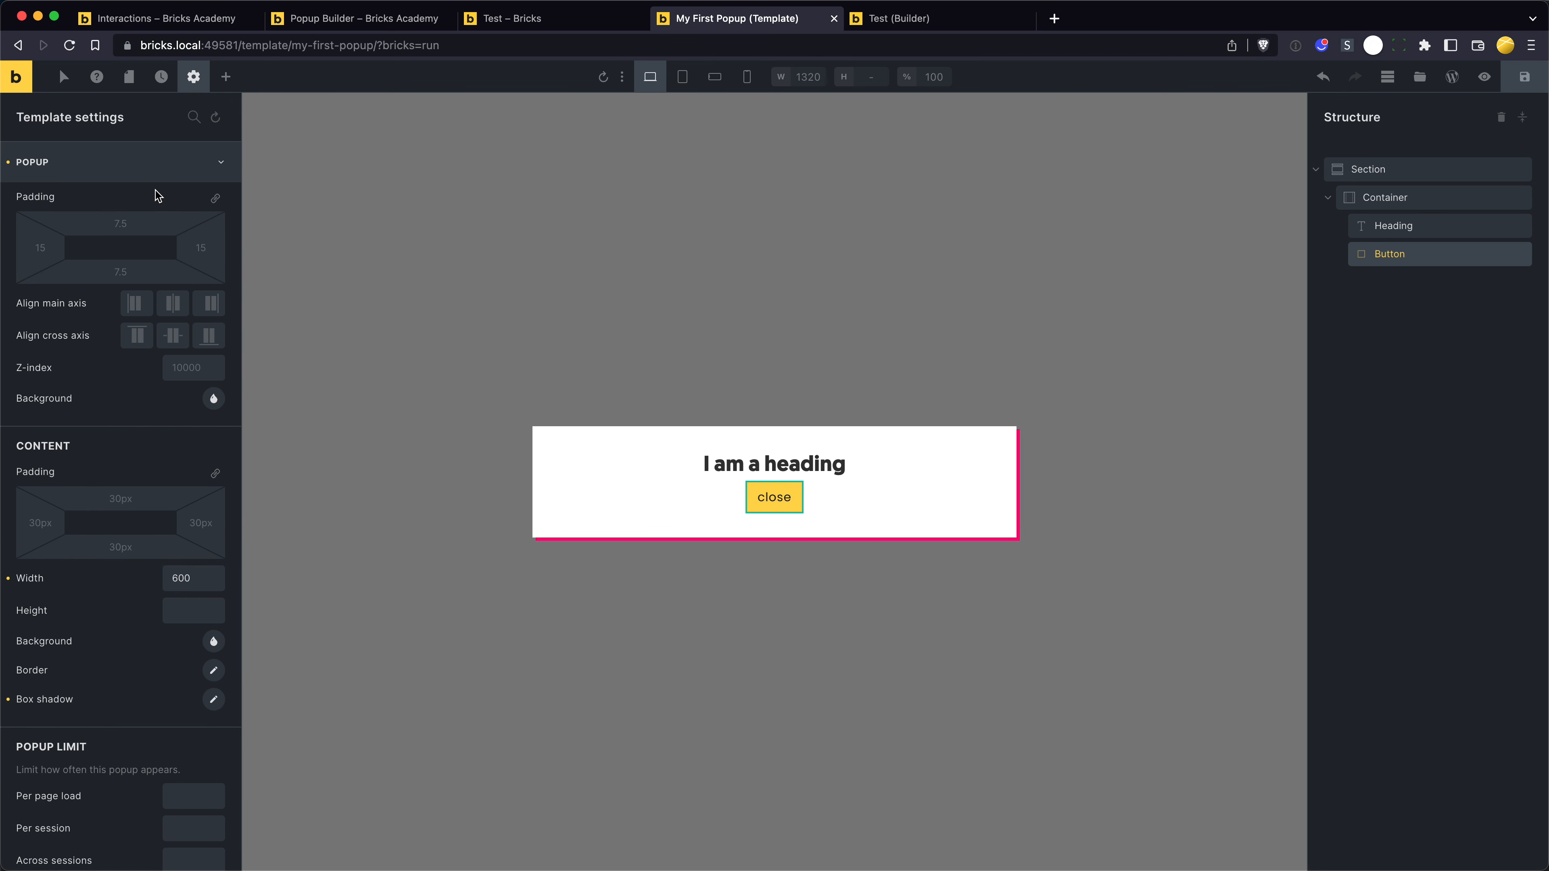
- Add a template condition that shows the popup on the Entire website, and save the template
left_click(194, 77)
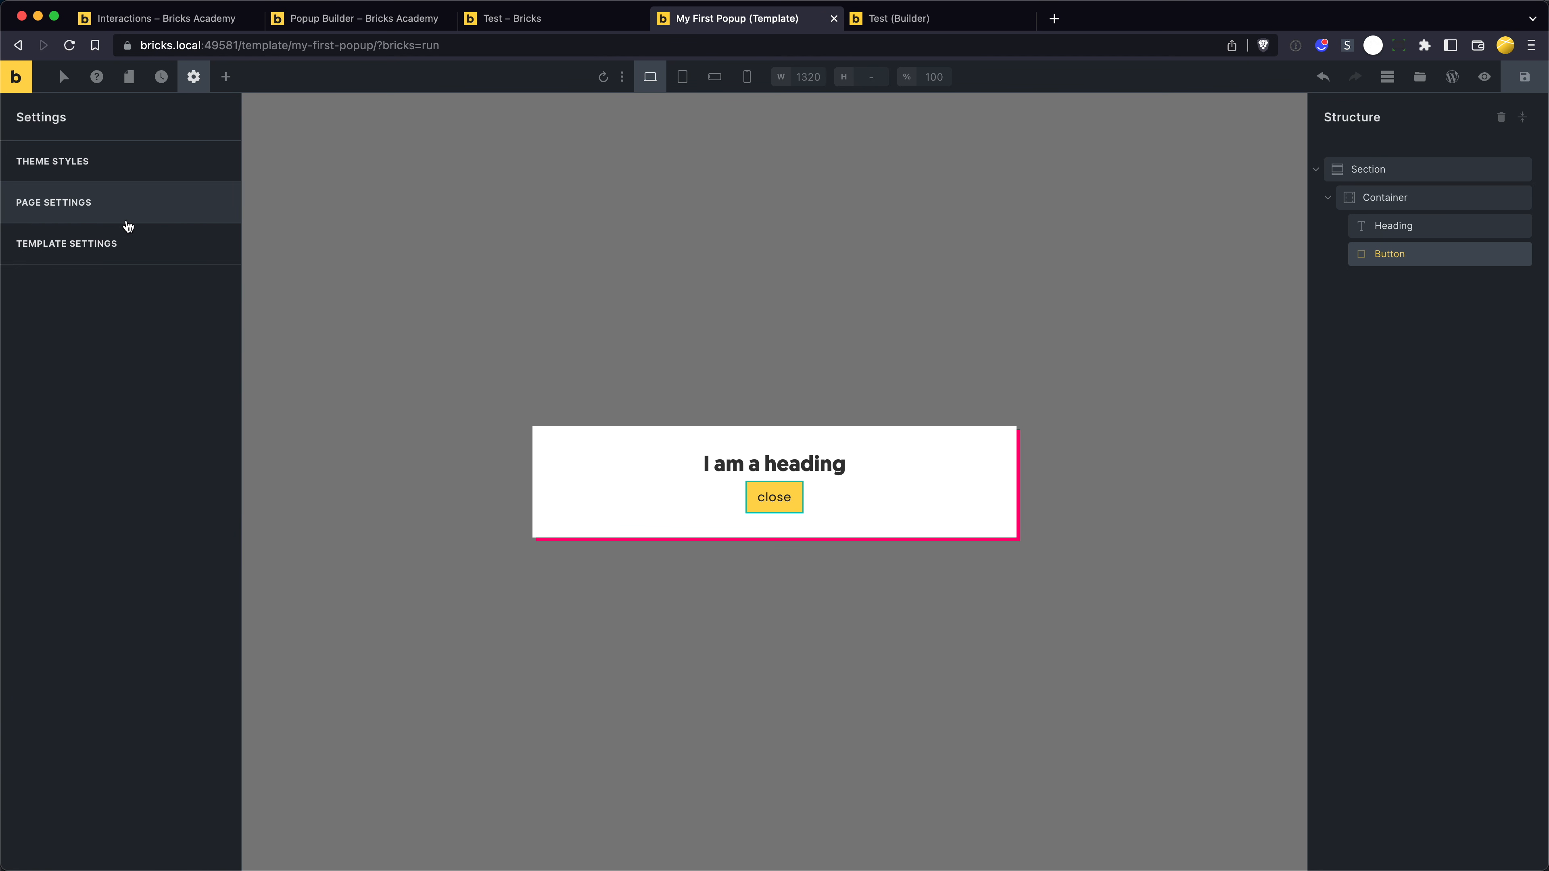
left_click(130, 239)
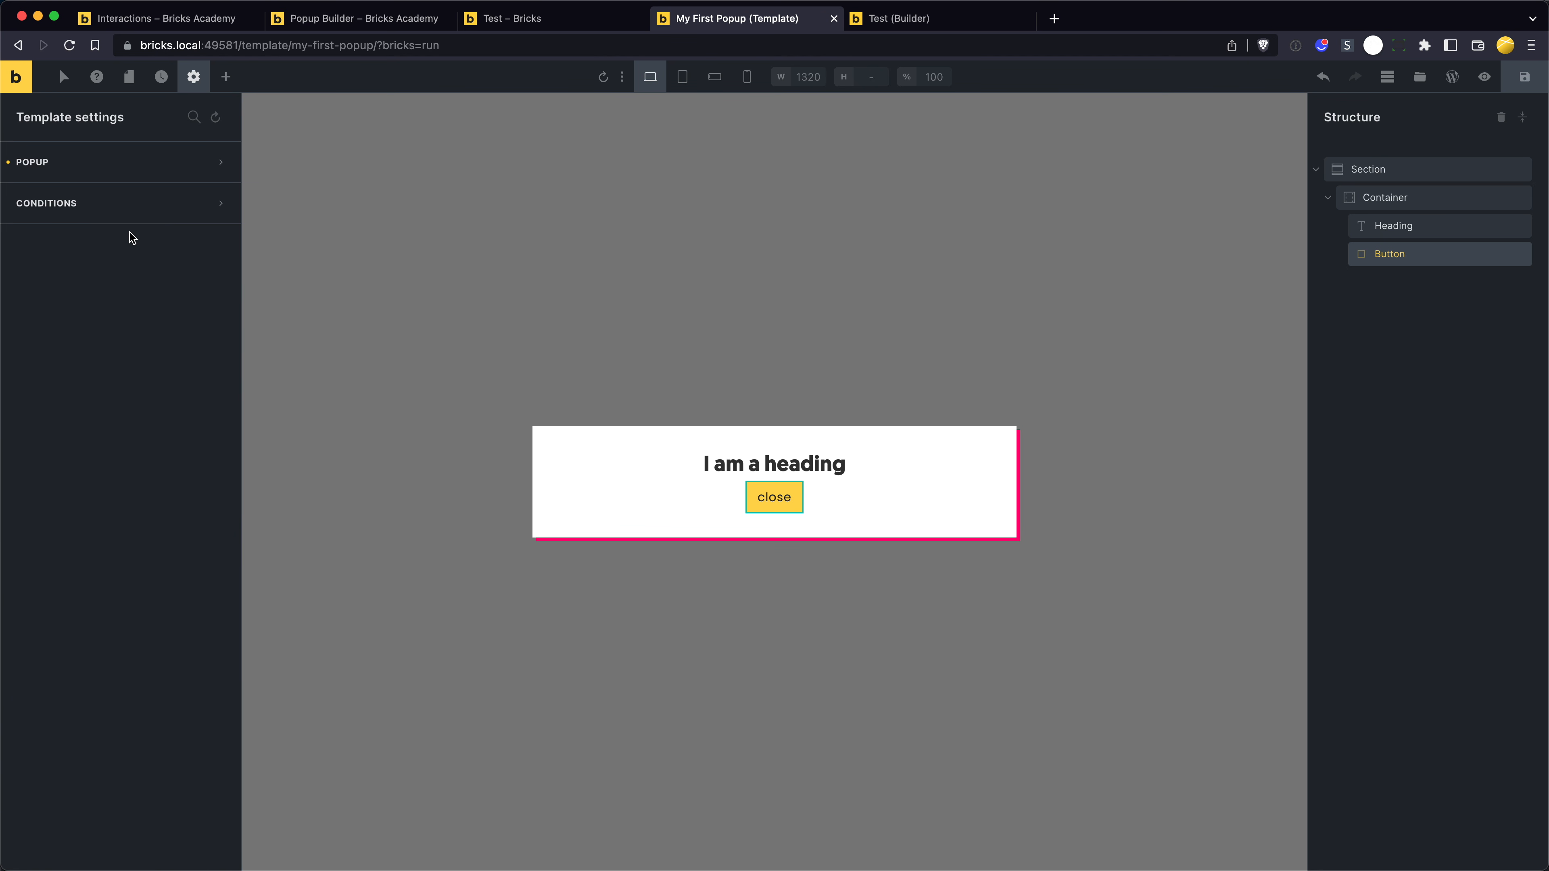
left_click(127, 208)
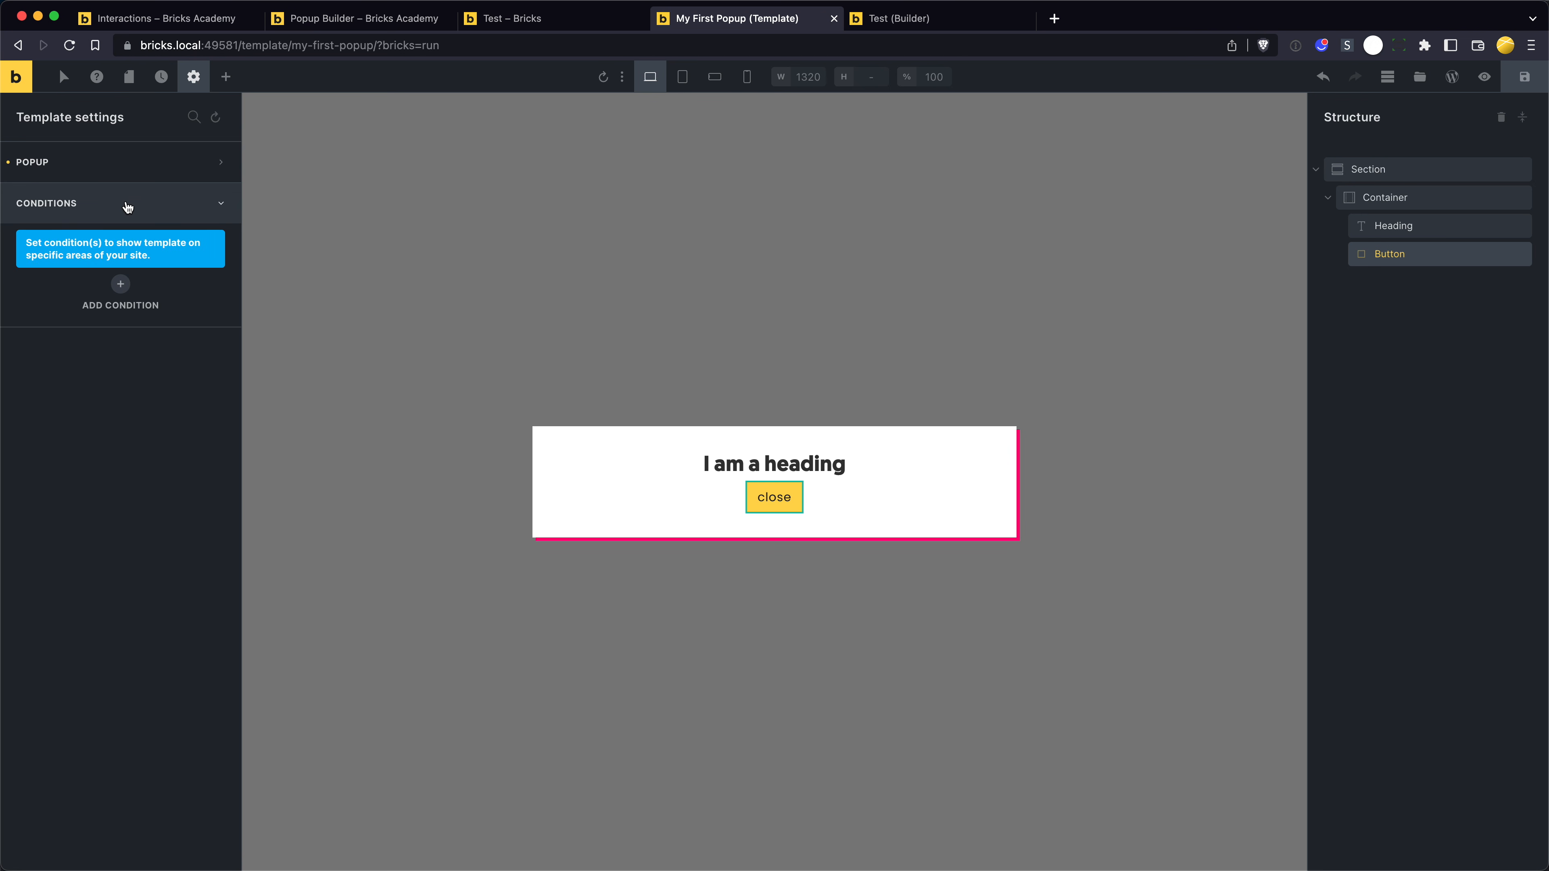
left_click(120, 284)
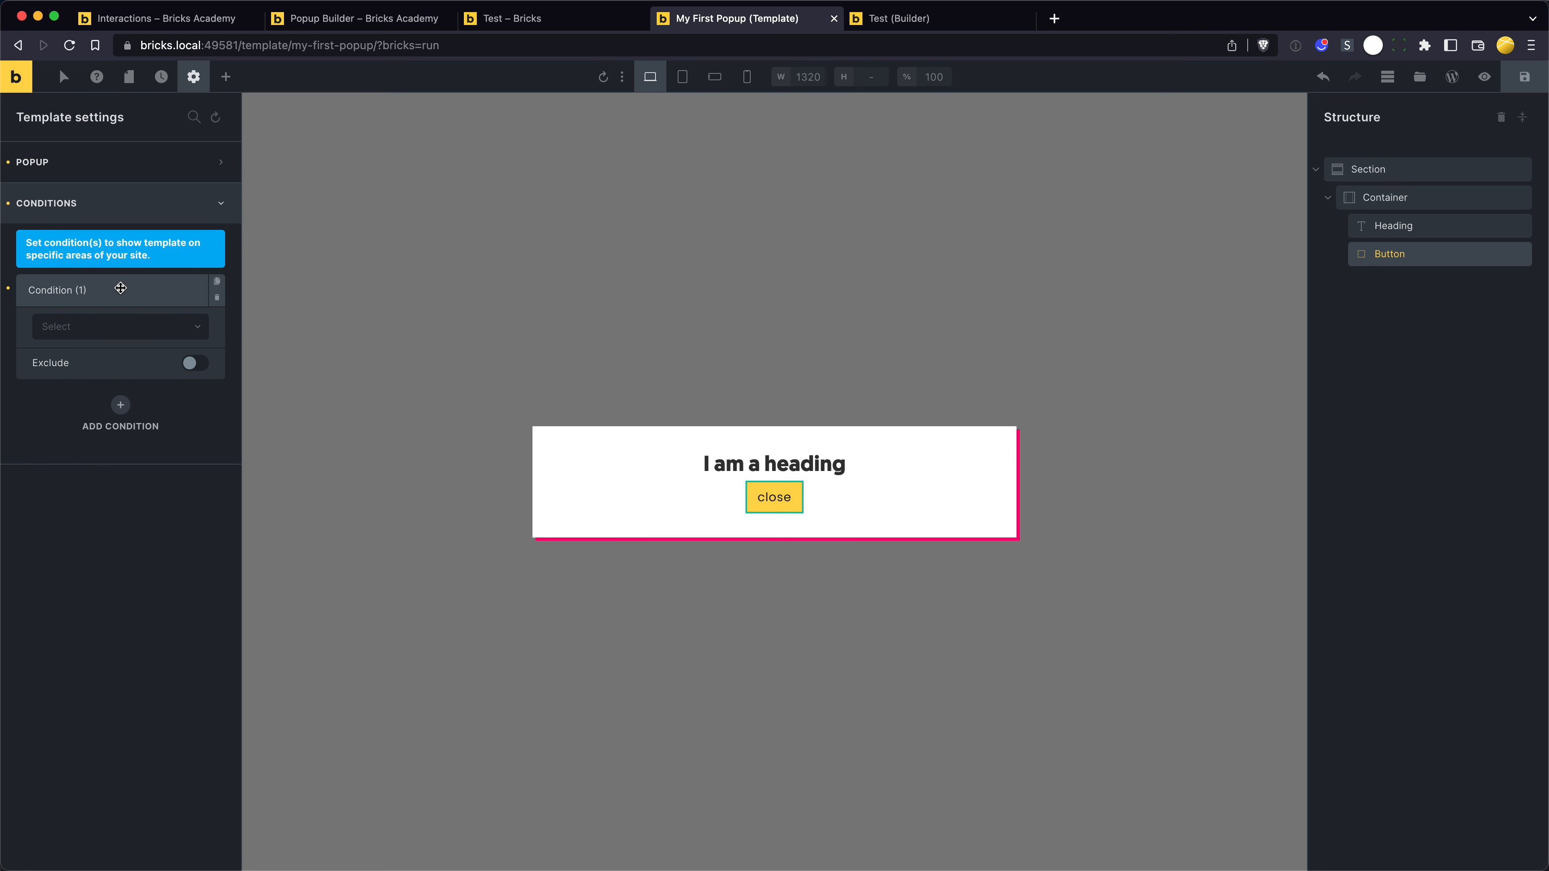
left_click(145, 330)
left_click(146, 348)
left_click(1525, 84)
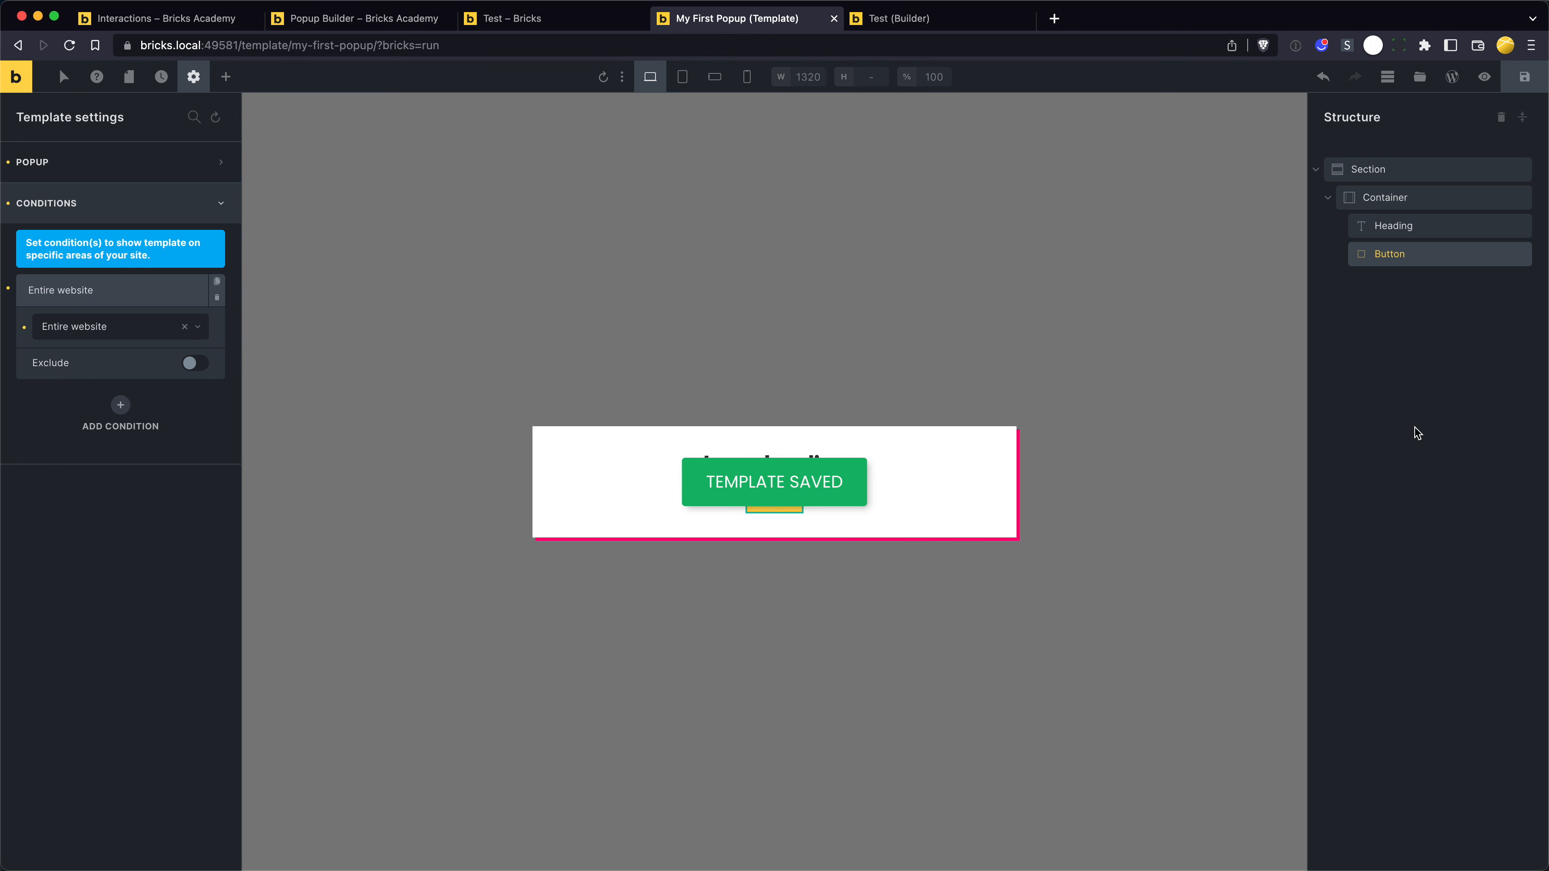
- Test the popup on the Test page by reloading twice and dismissing it each time, the second time through its backdrop
key("ctrl+shift+Tab")
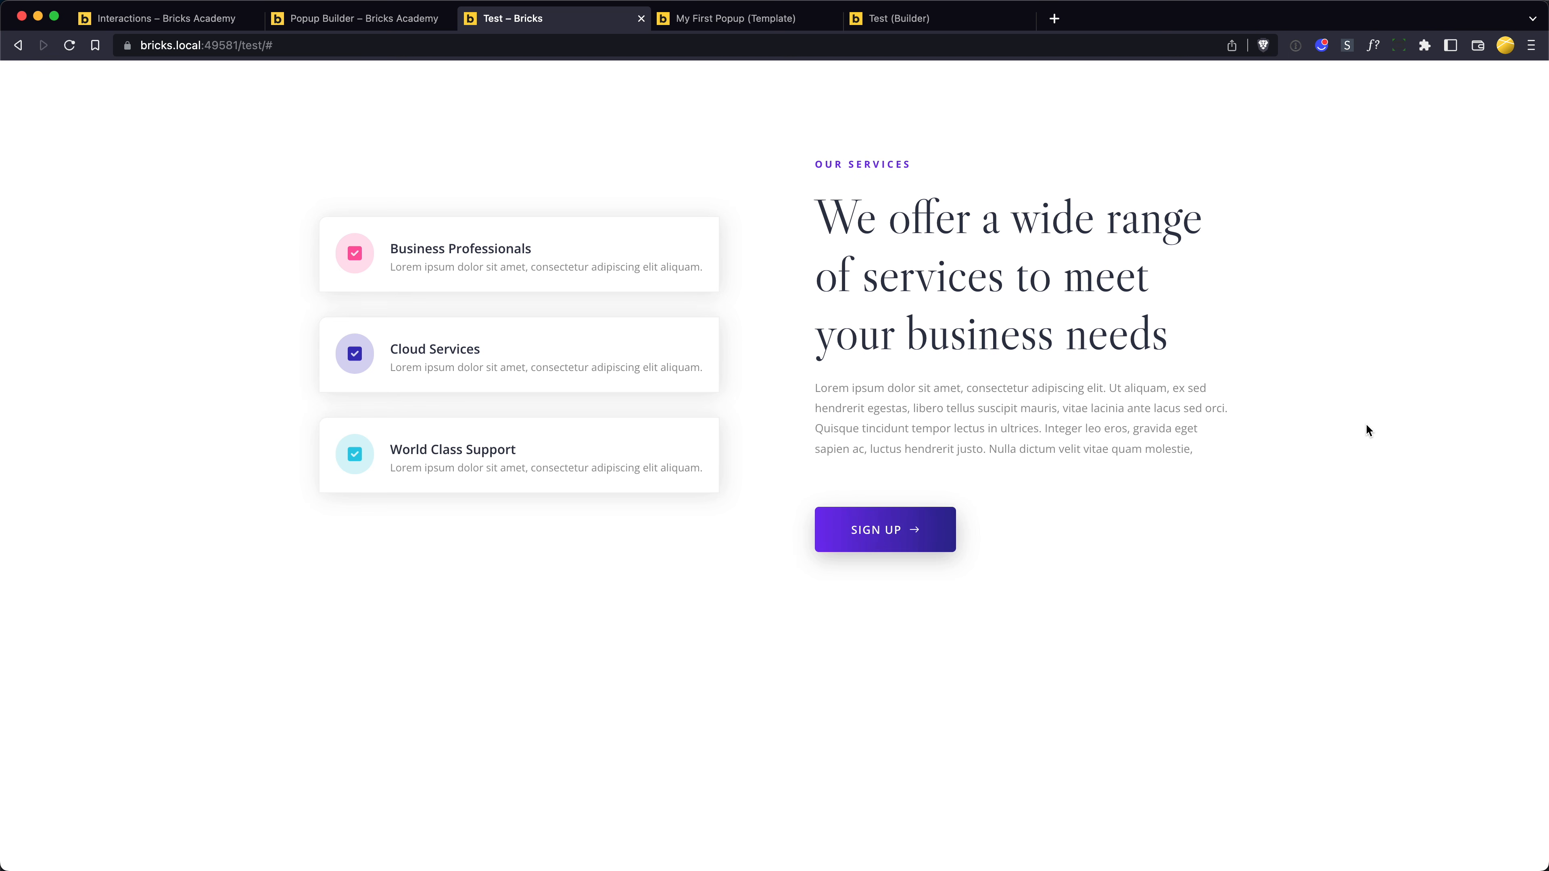
key("super+r")
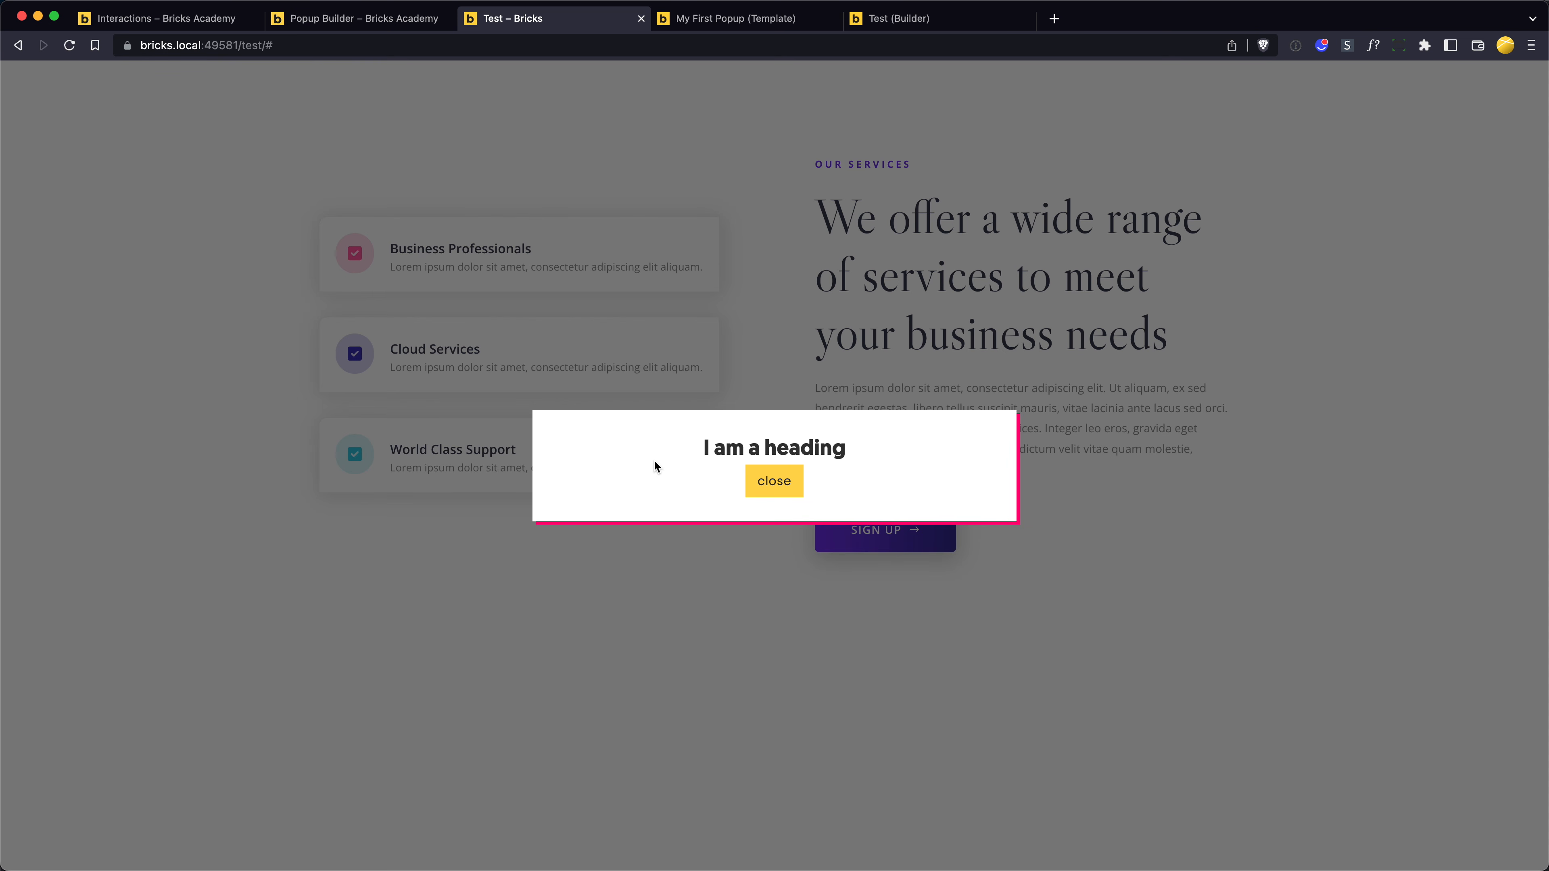
key("Escape")
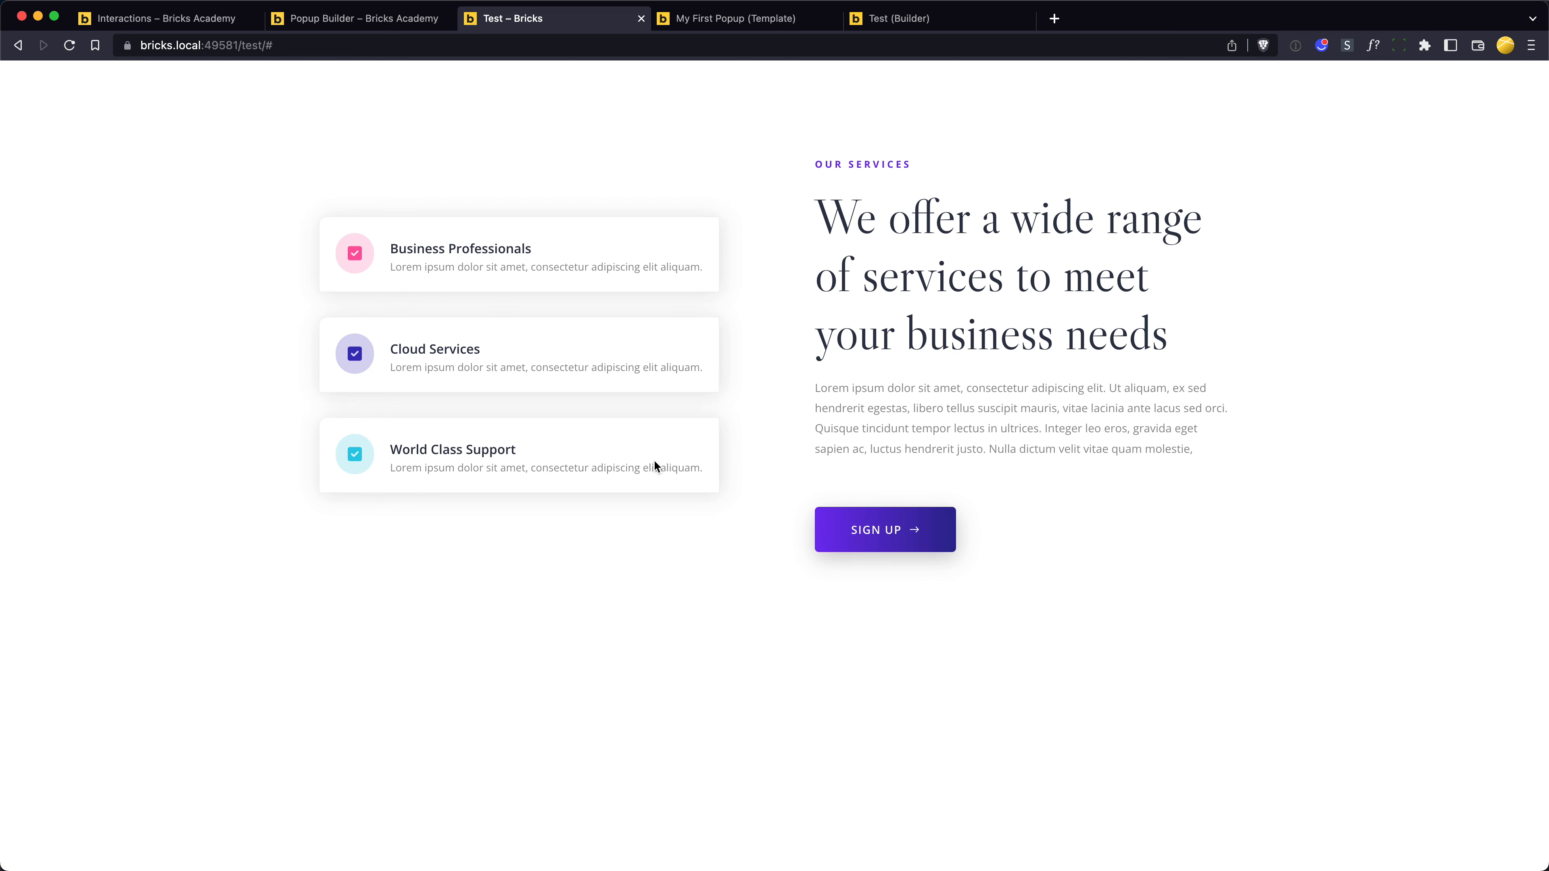
key("super+r")
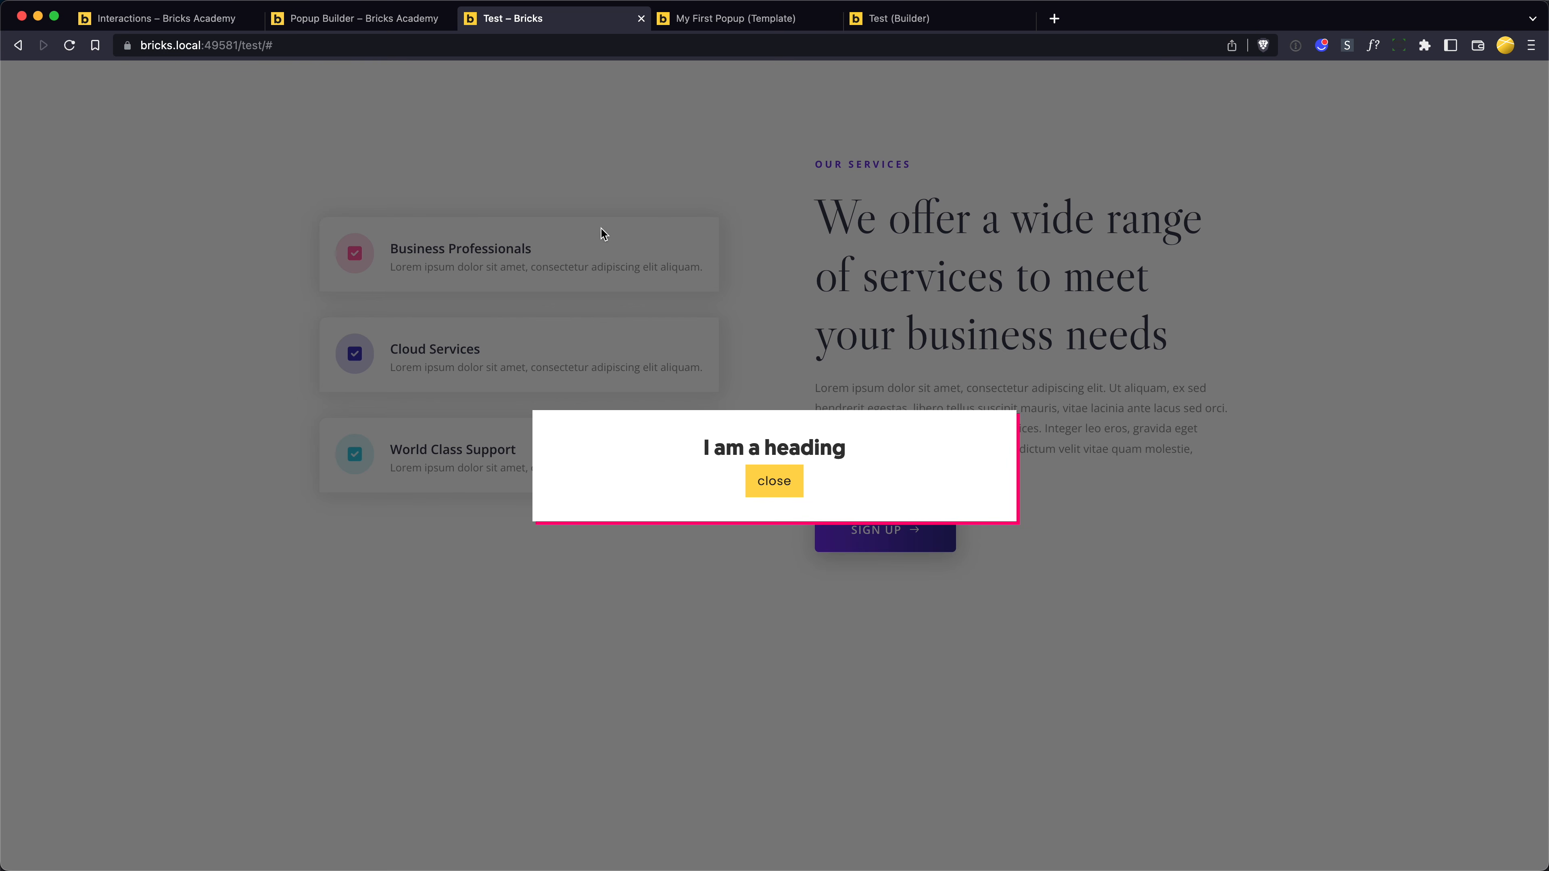
left_click(567, 163)
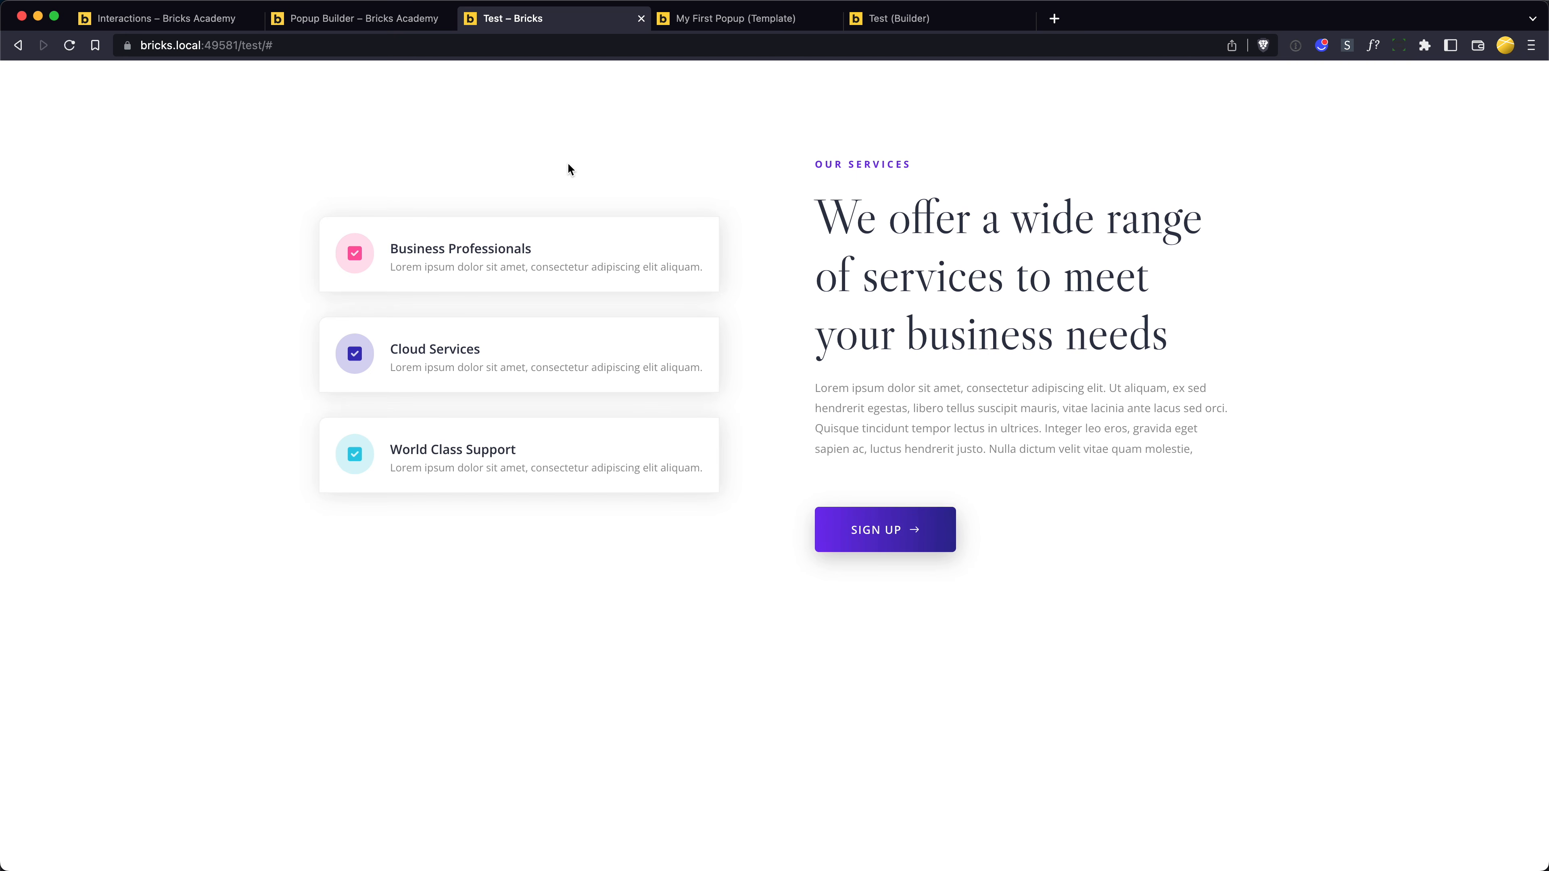
- Return to the My First Popup template and add an interaction with the trigger Click to the close button
key("ctrl+Tab")
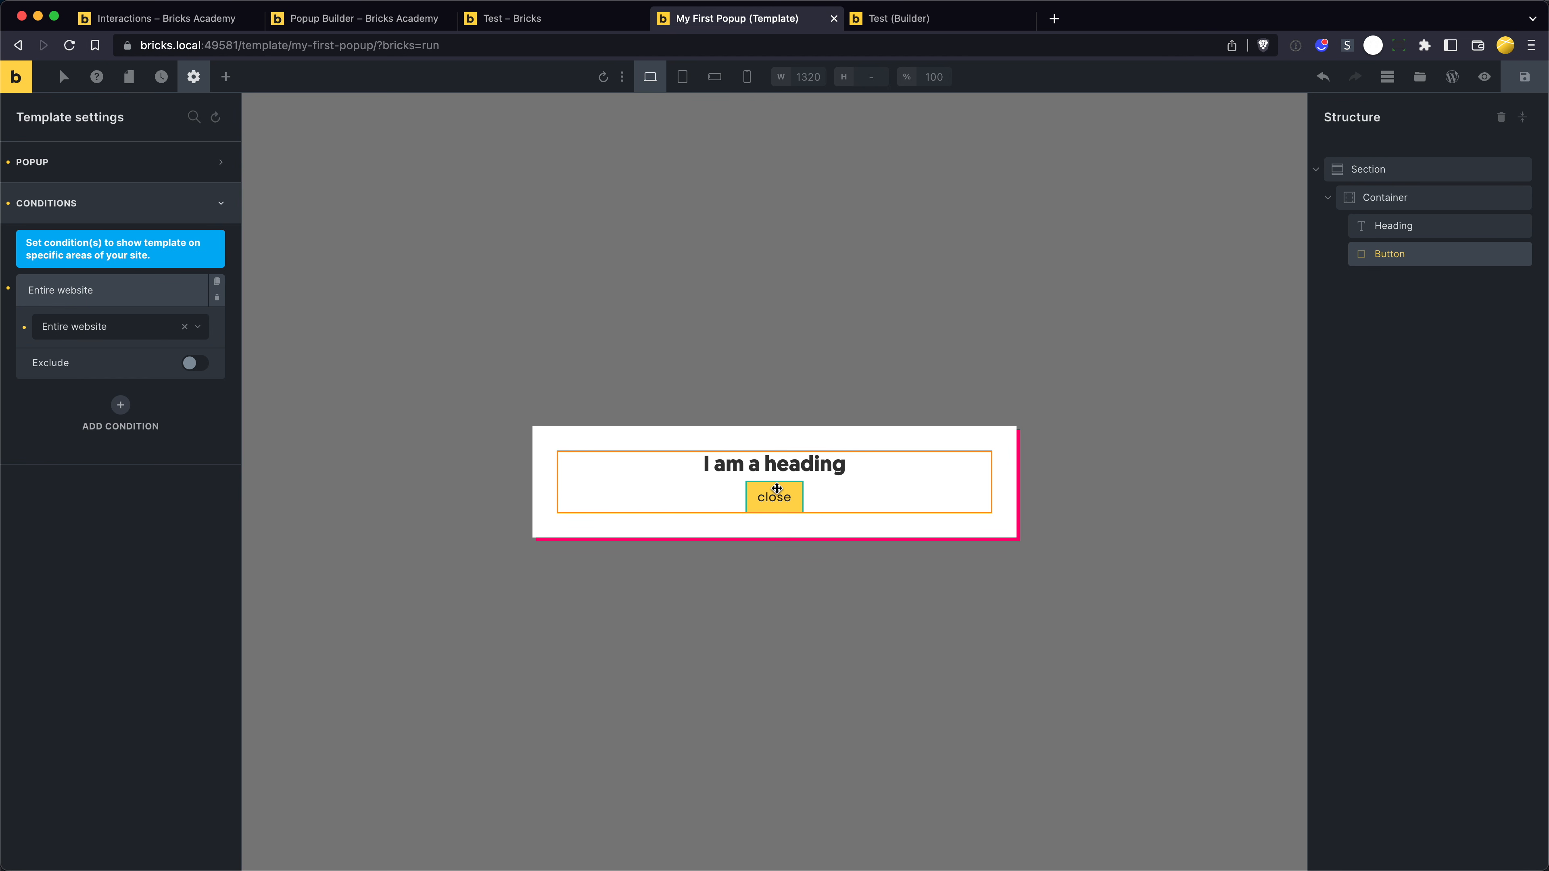
left_click(769, 495)
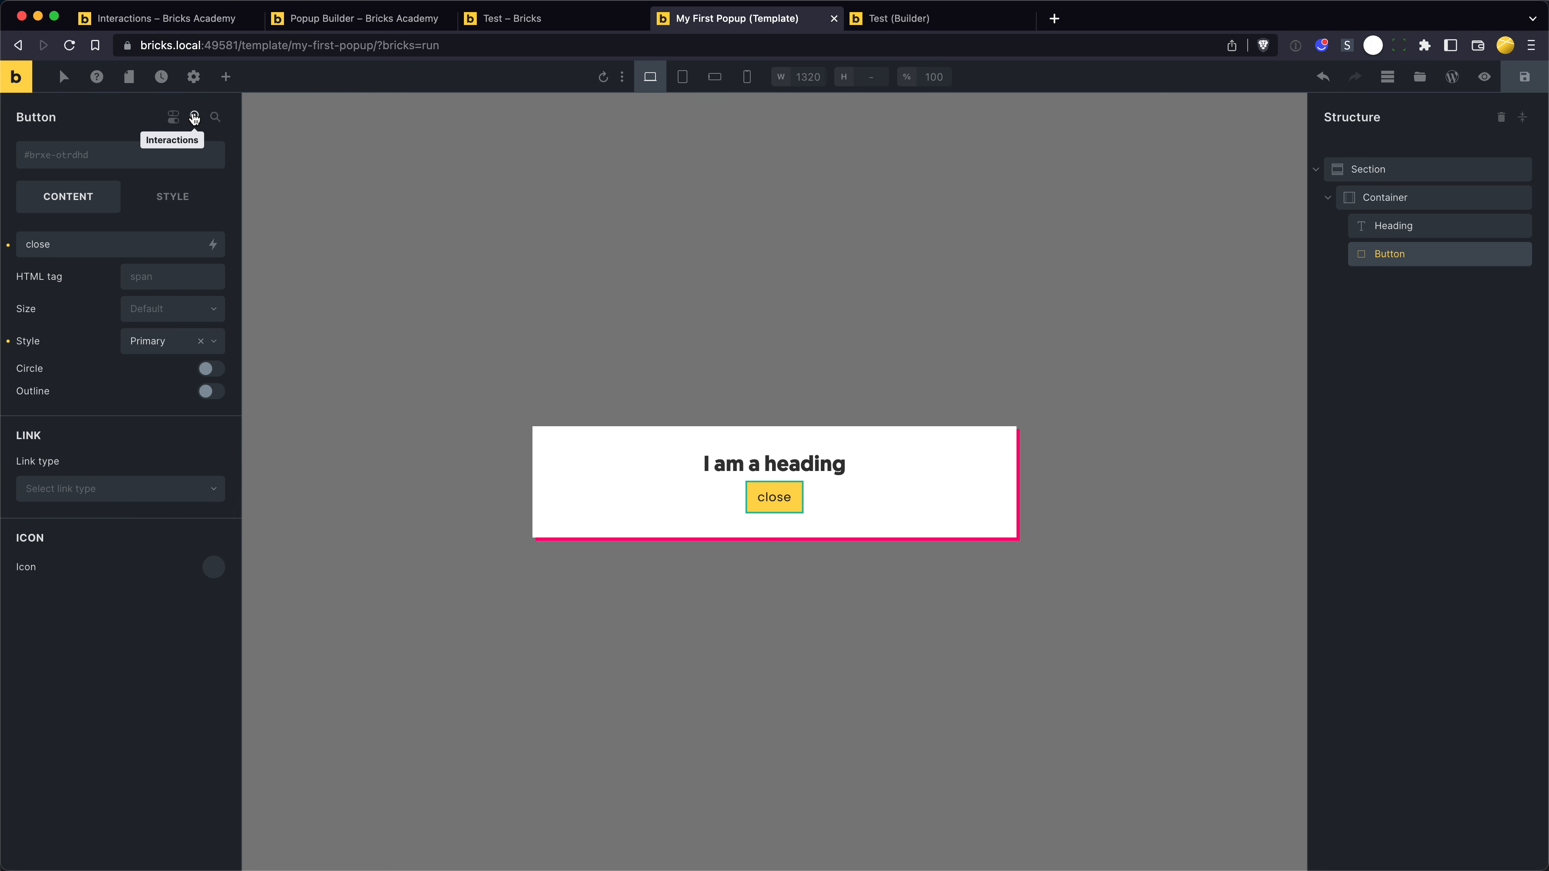
left_click(196, 117)
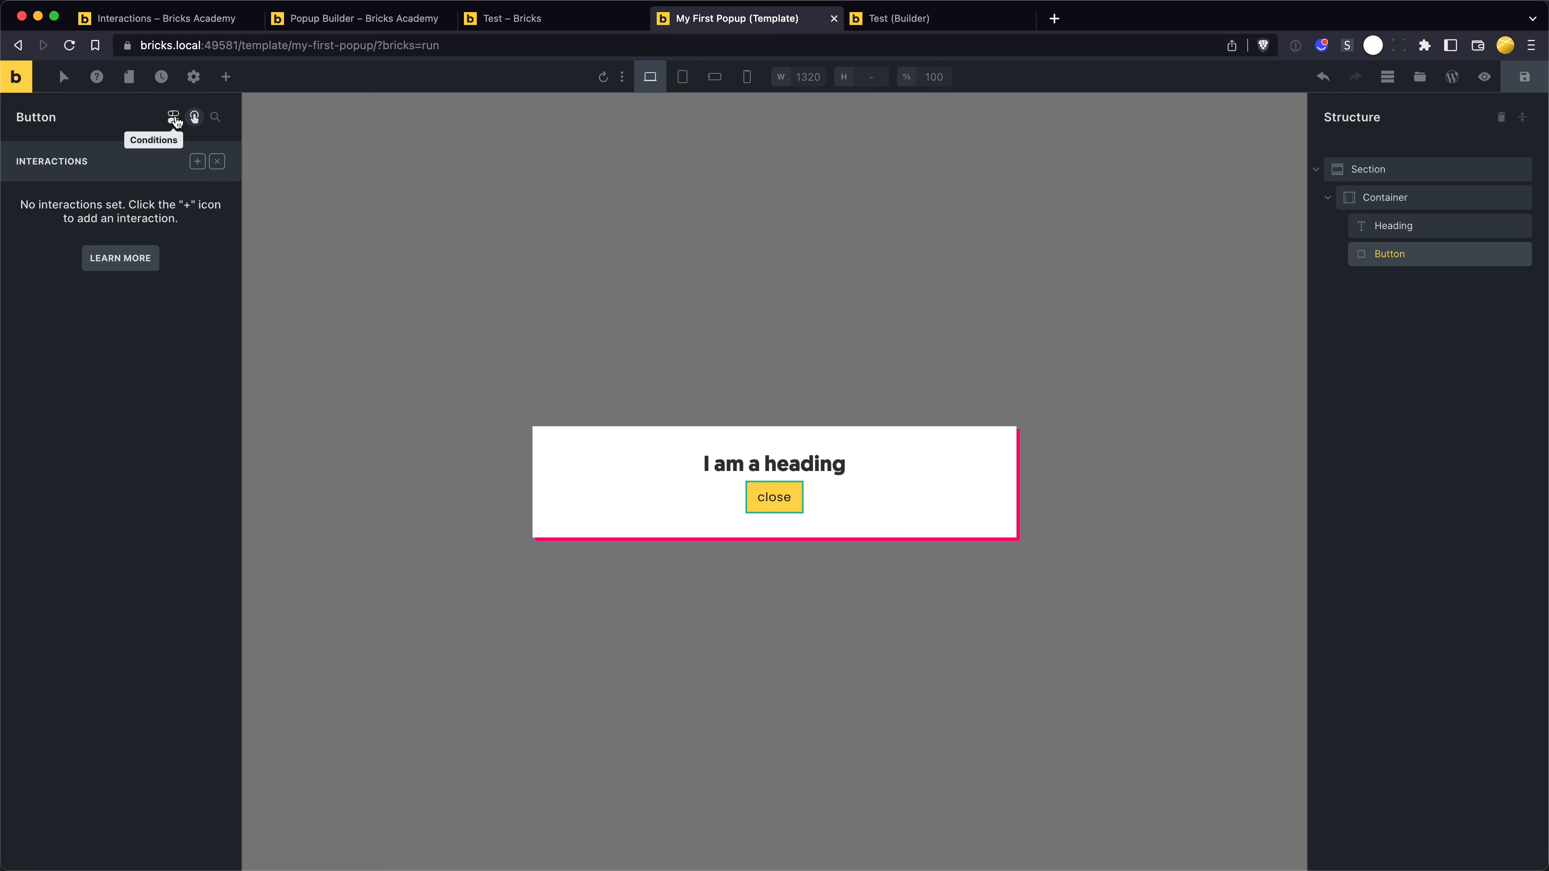
left_click(174, 118)
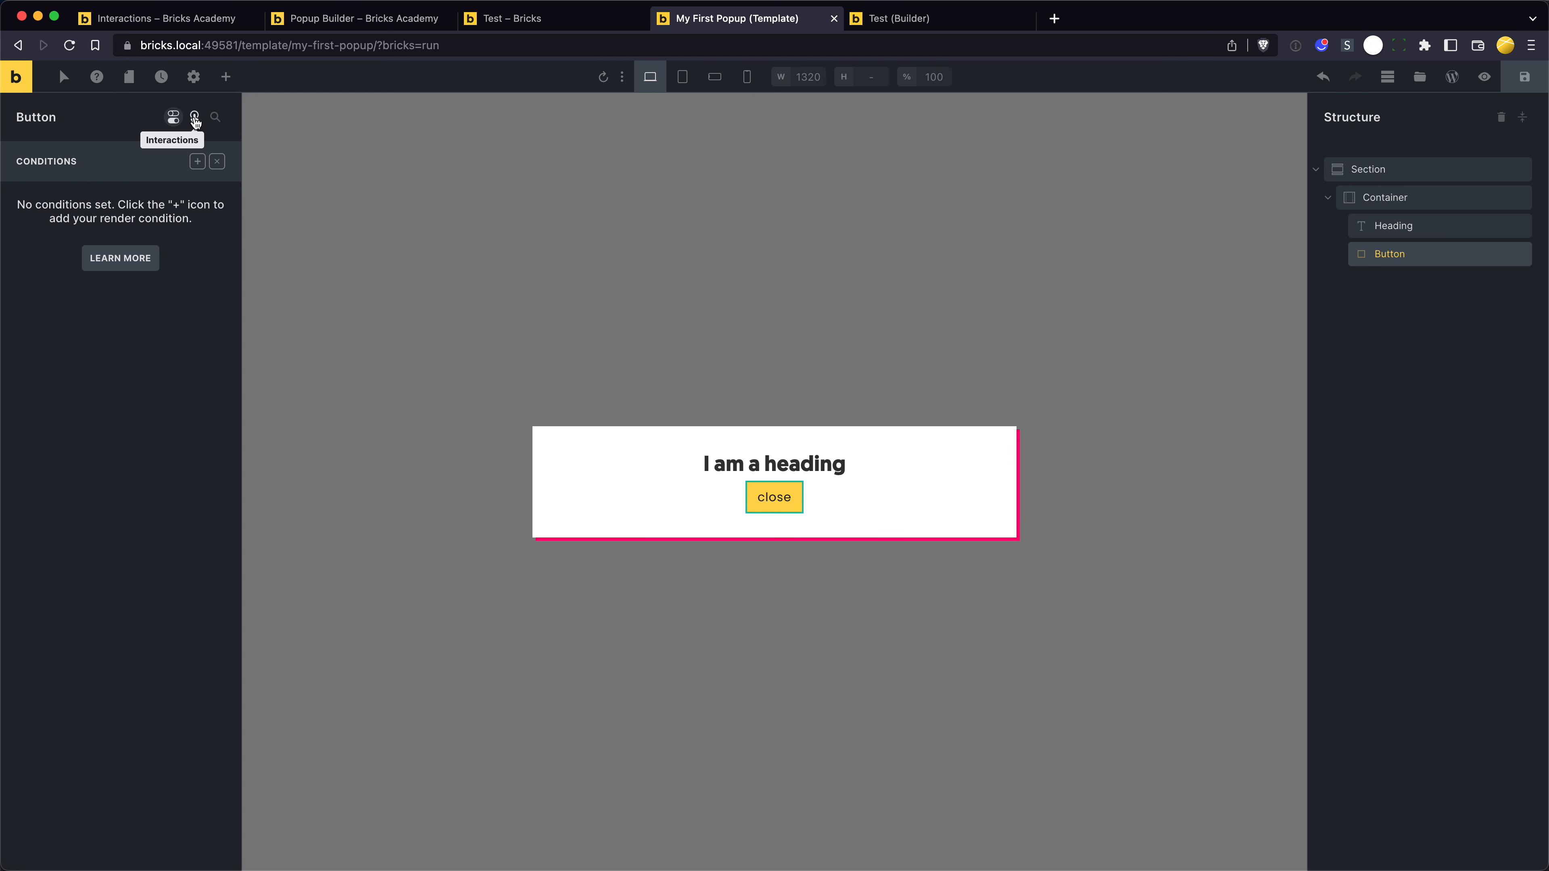
left_click(195, 119)
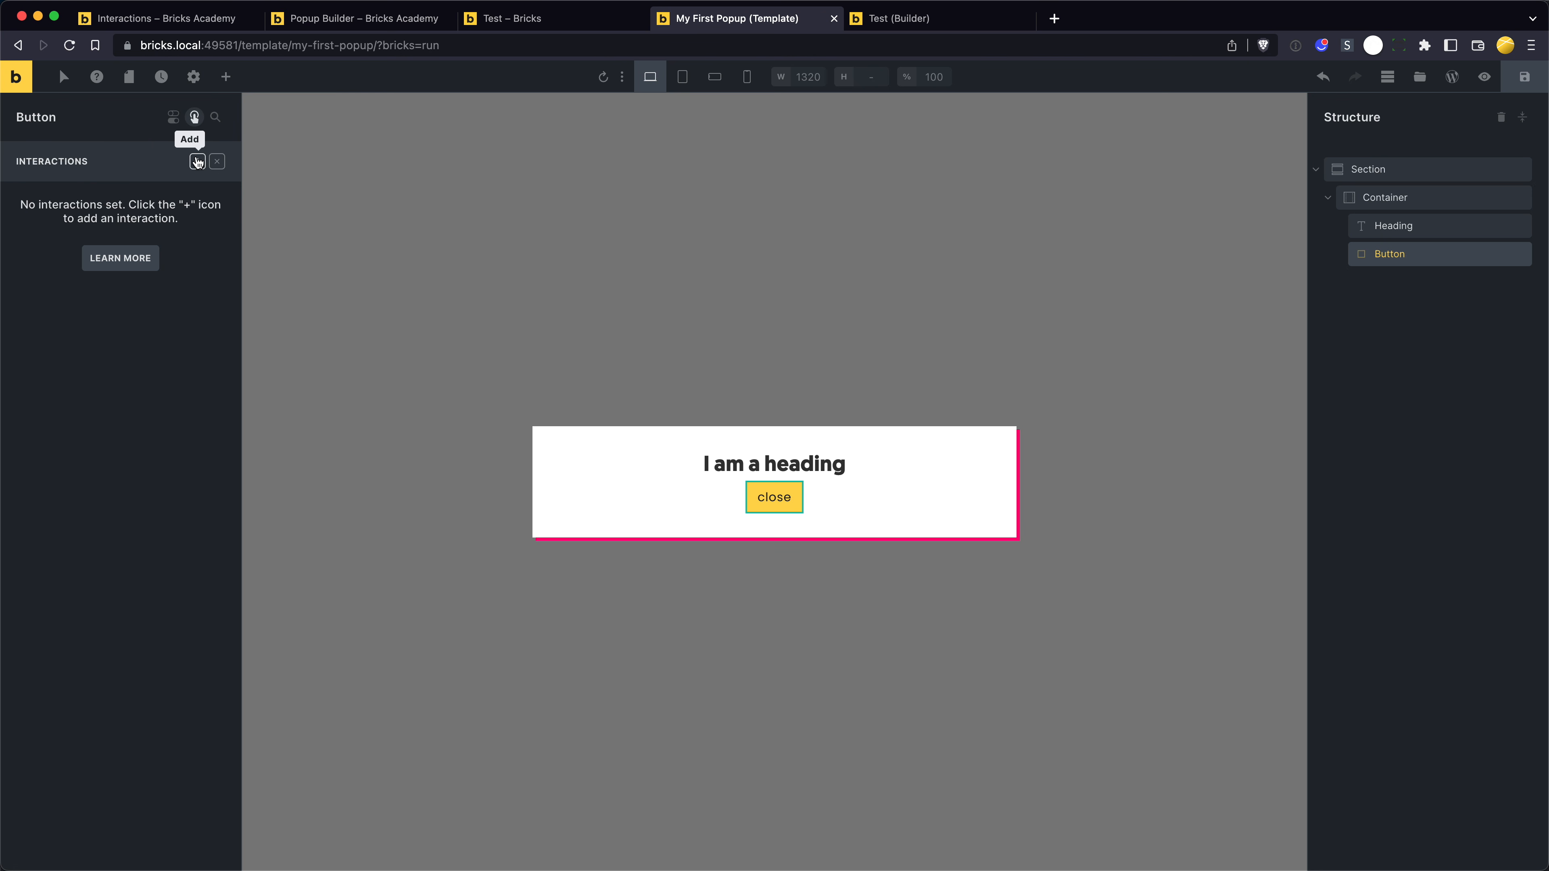
left_click(196, 161)
left_click(155, 269)
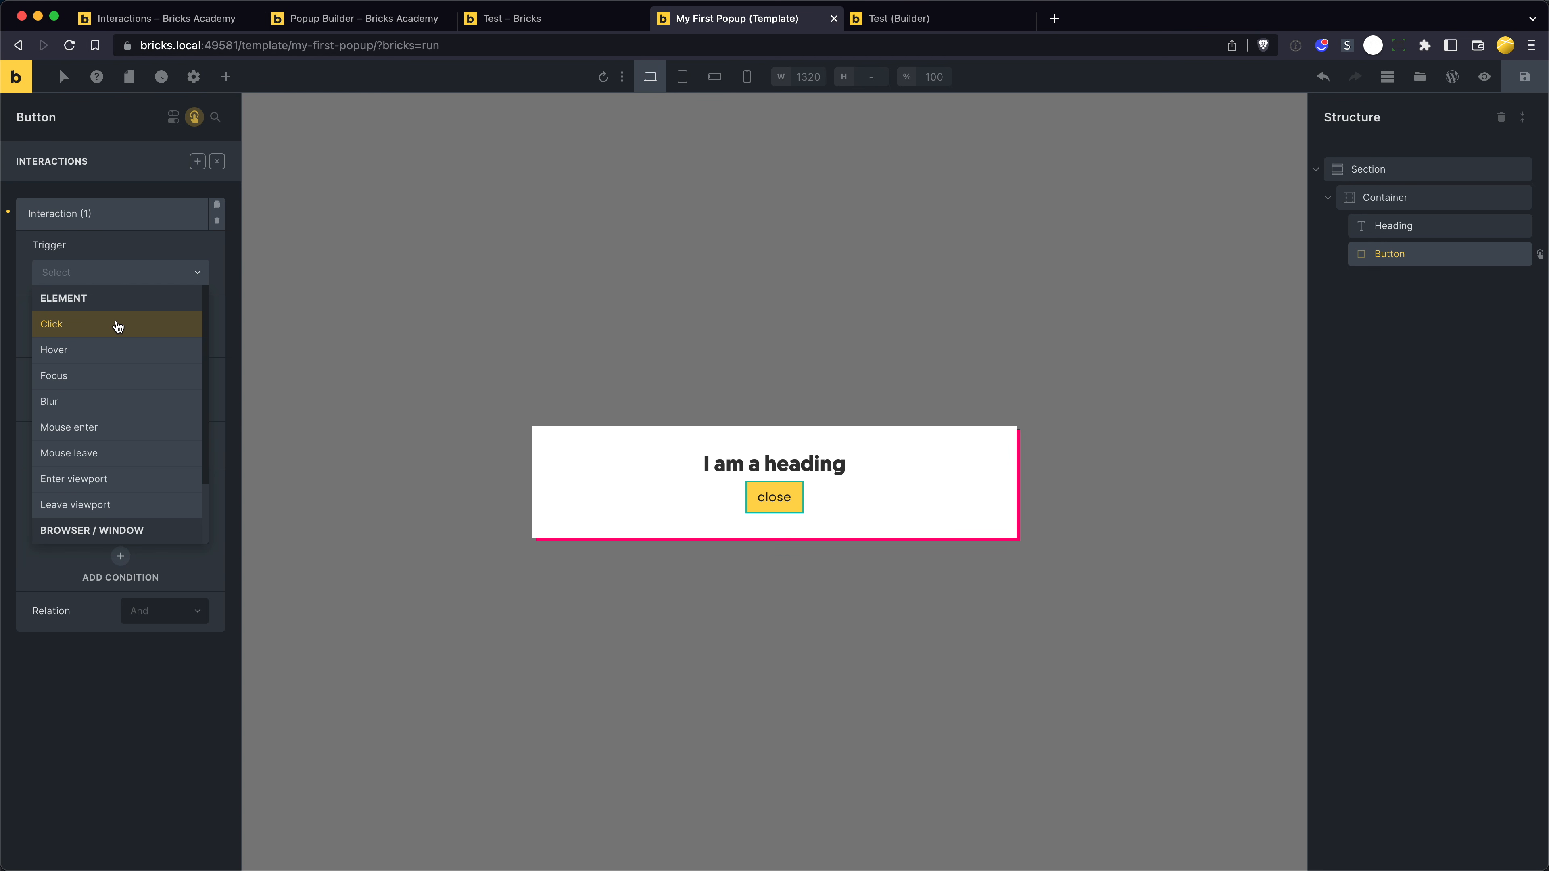
left_click(115, 325)
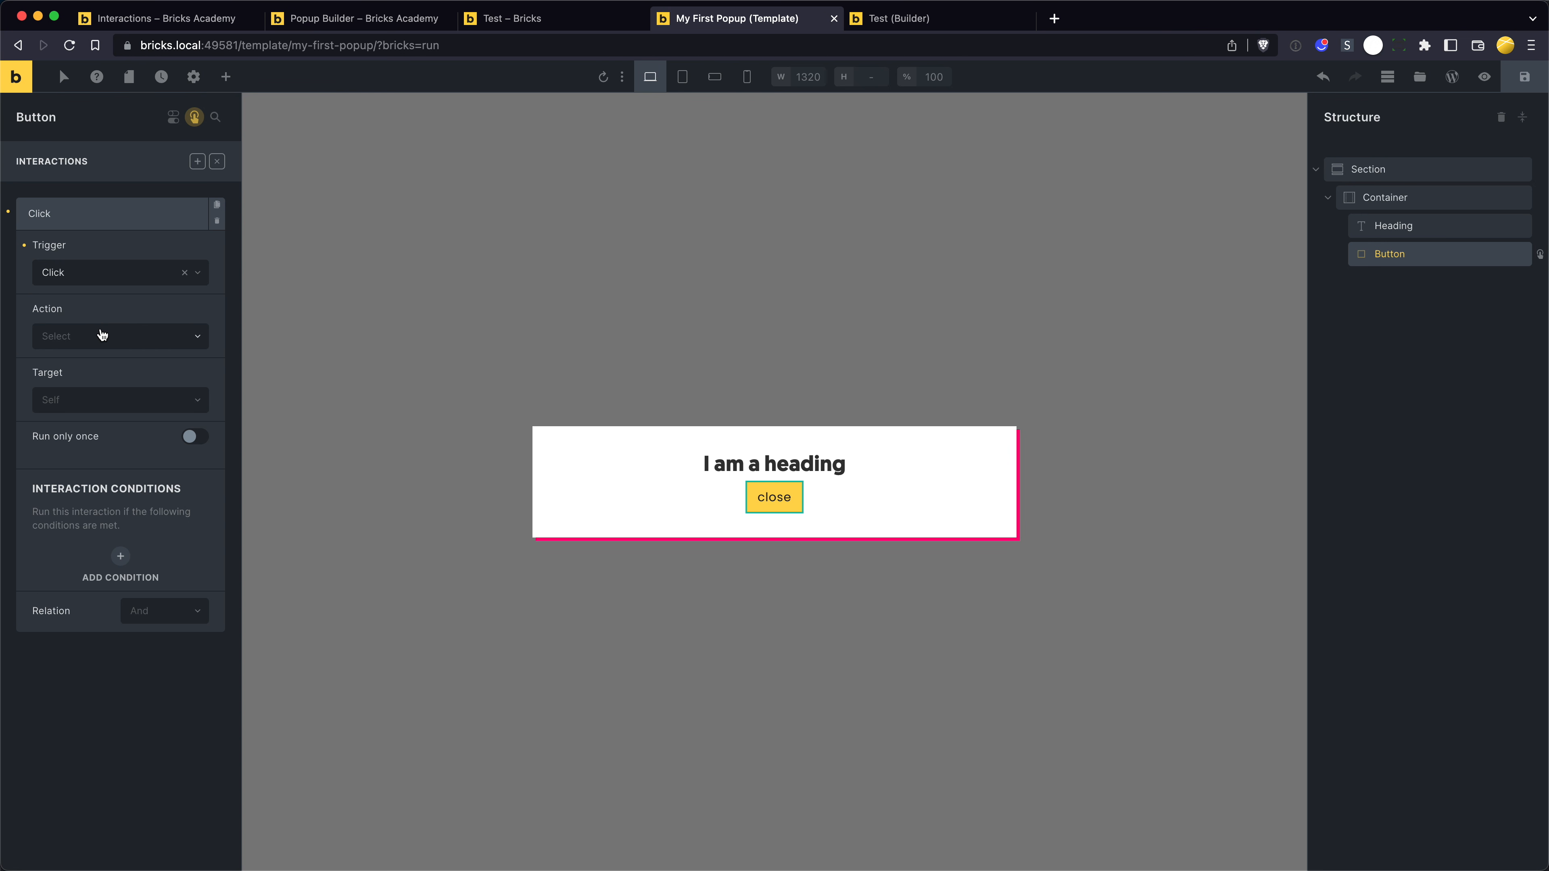
- Set the close button's interaction to the action Hide element, targeting the popup My First Popup, and save the template
left_click(101, 334)
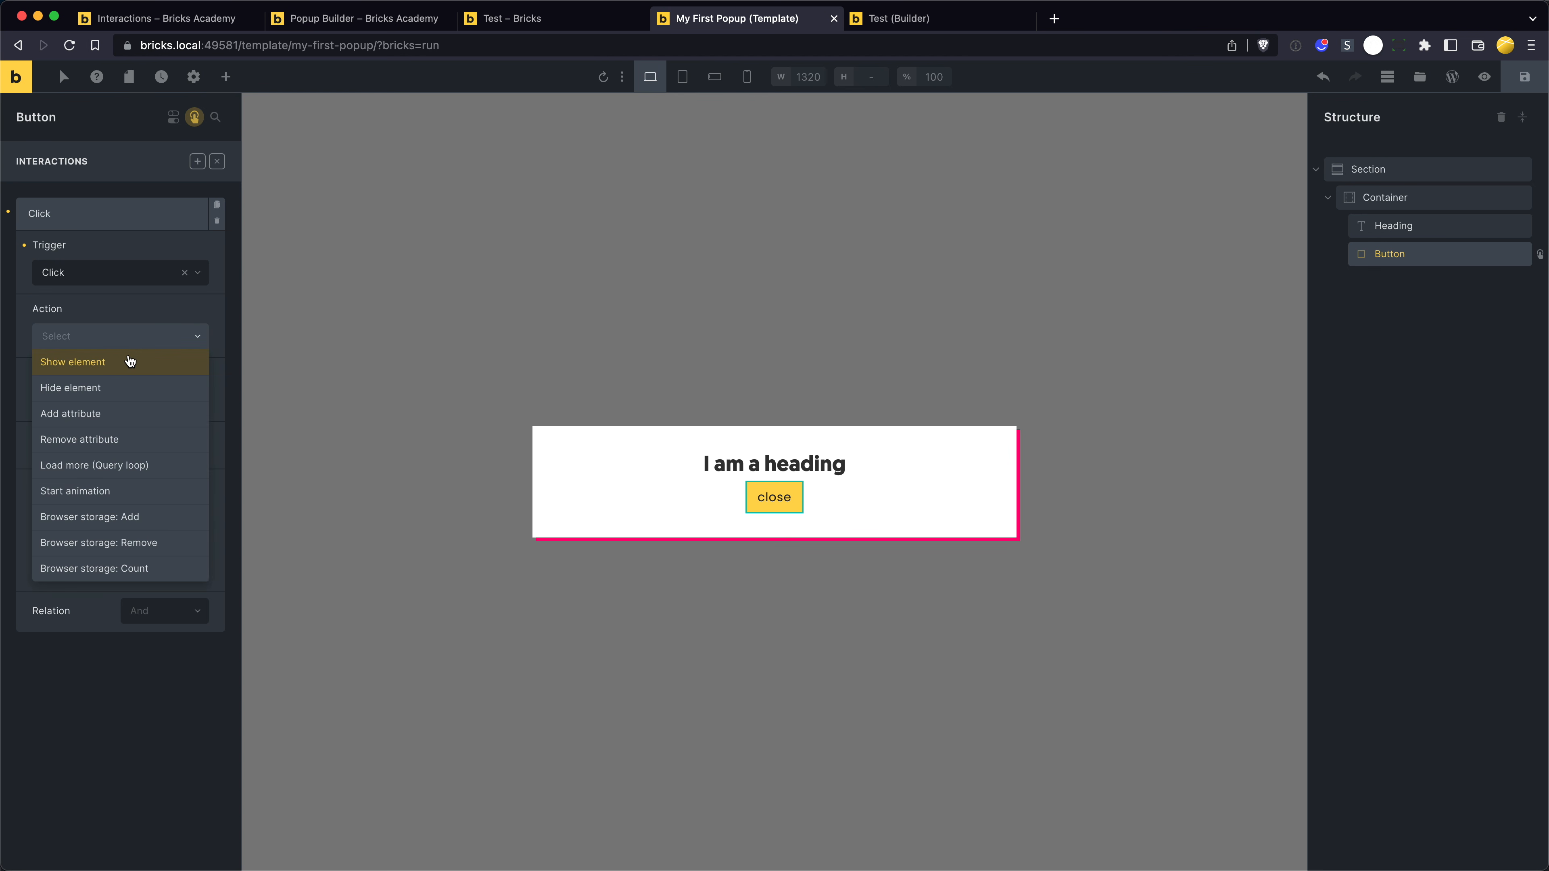
left_click(122, 390)
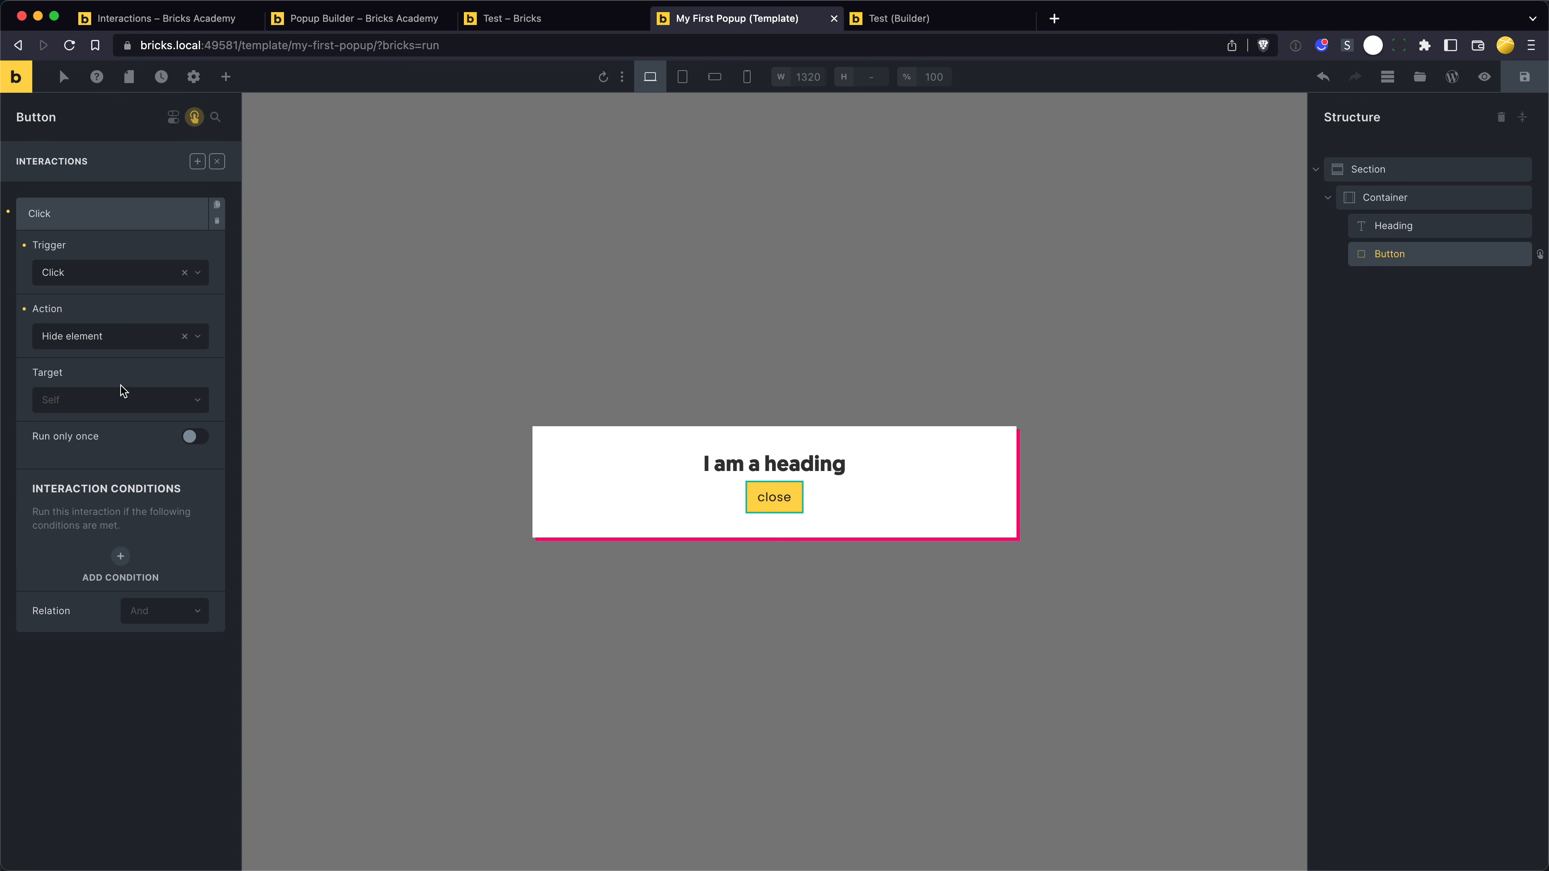
left_click(129, 400)
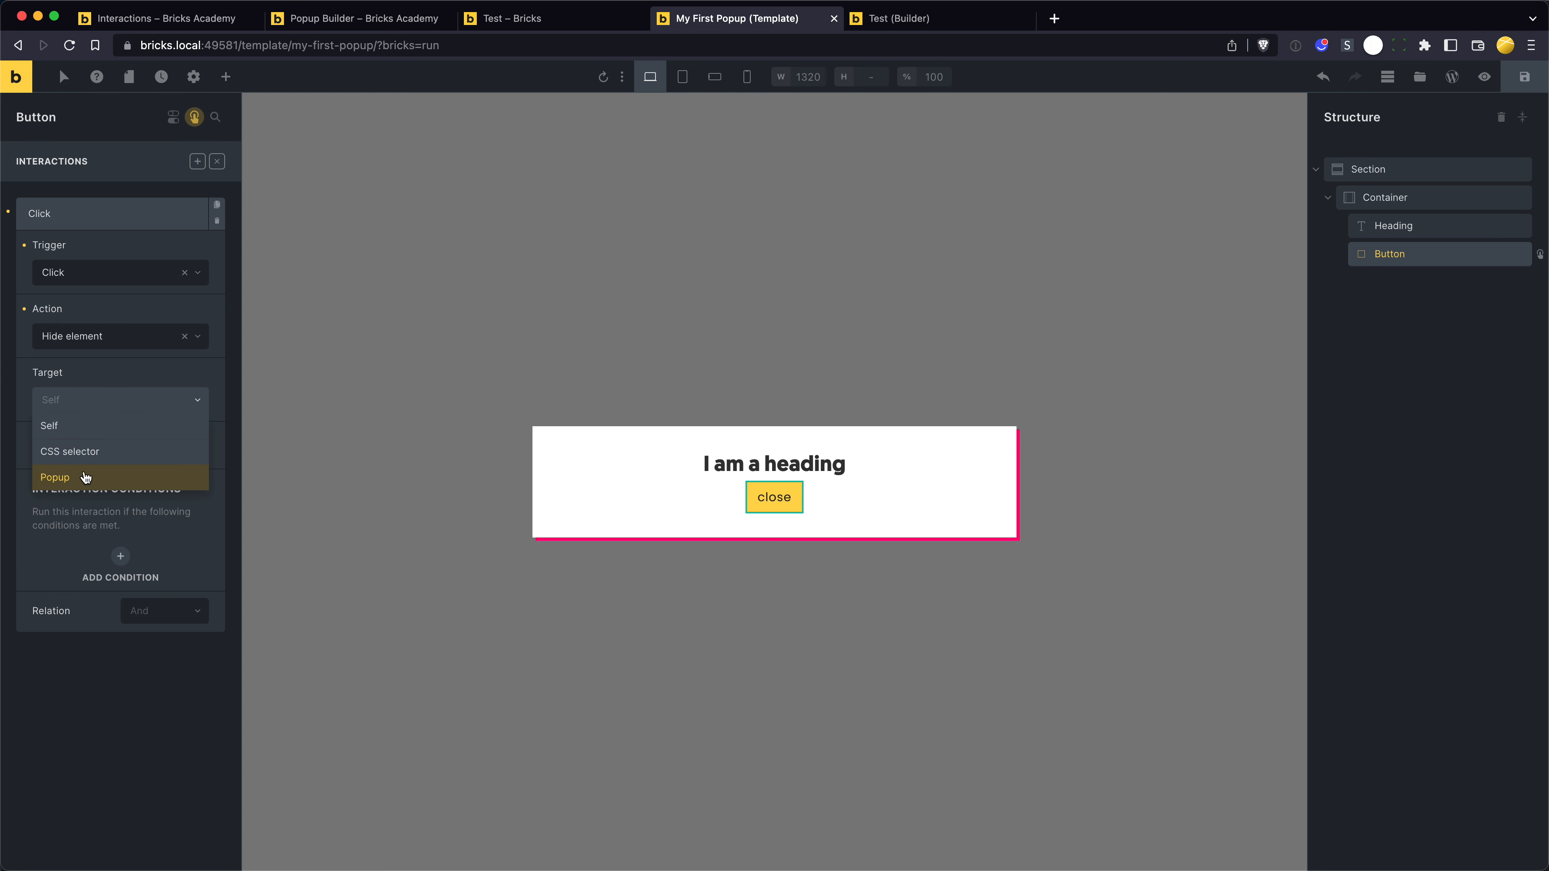
left_click(86, 477)
left_click(100, 464)
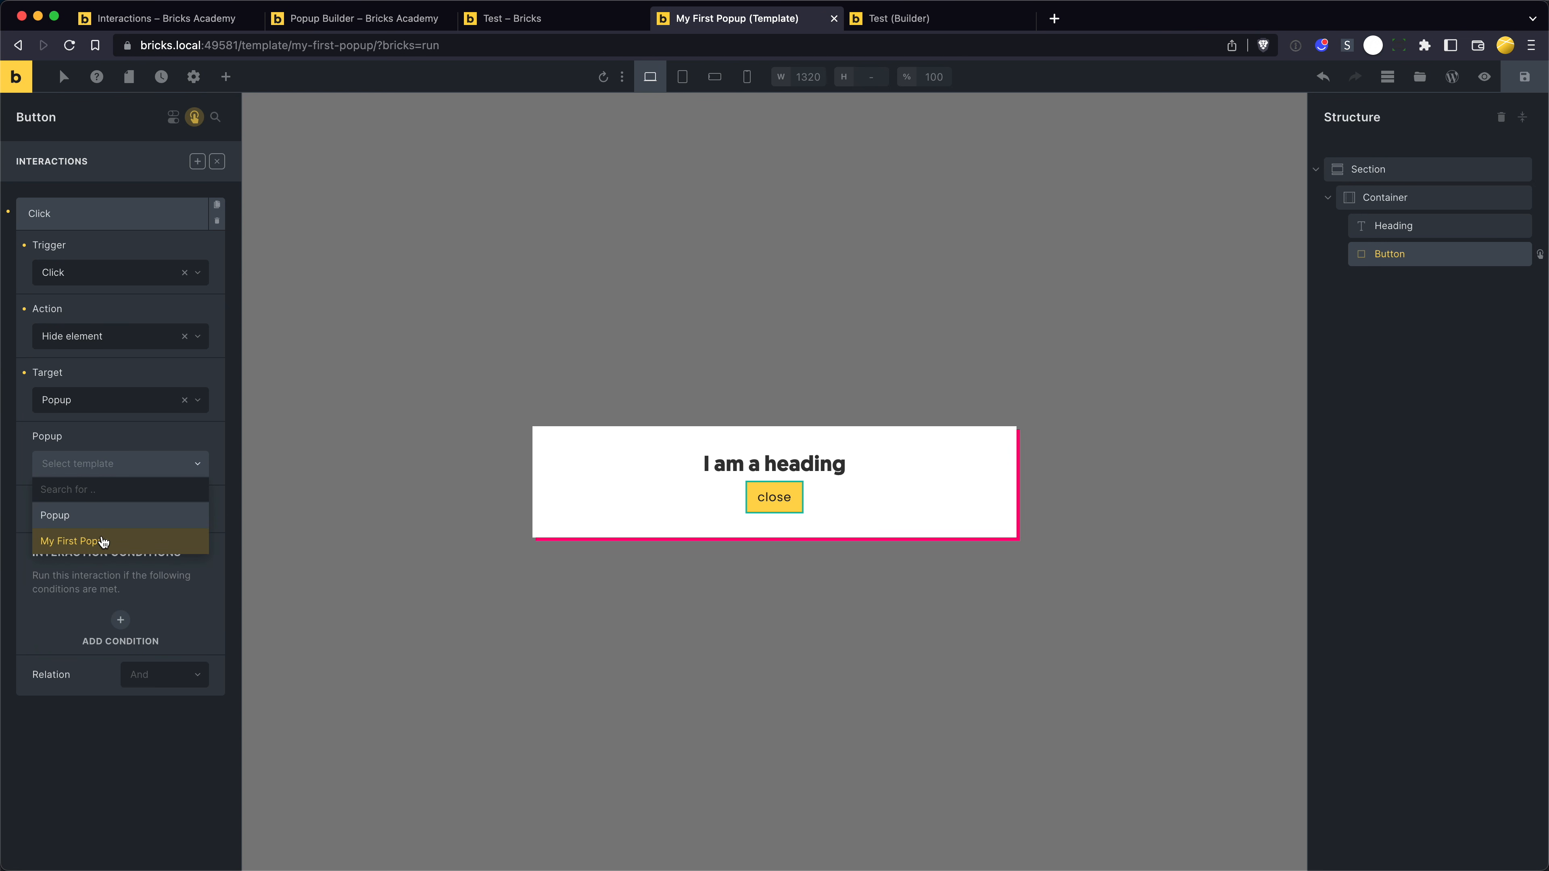
left_click(103, 541)
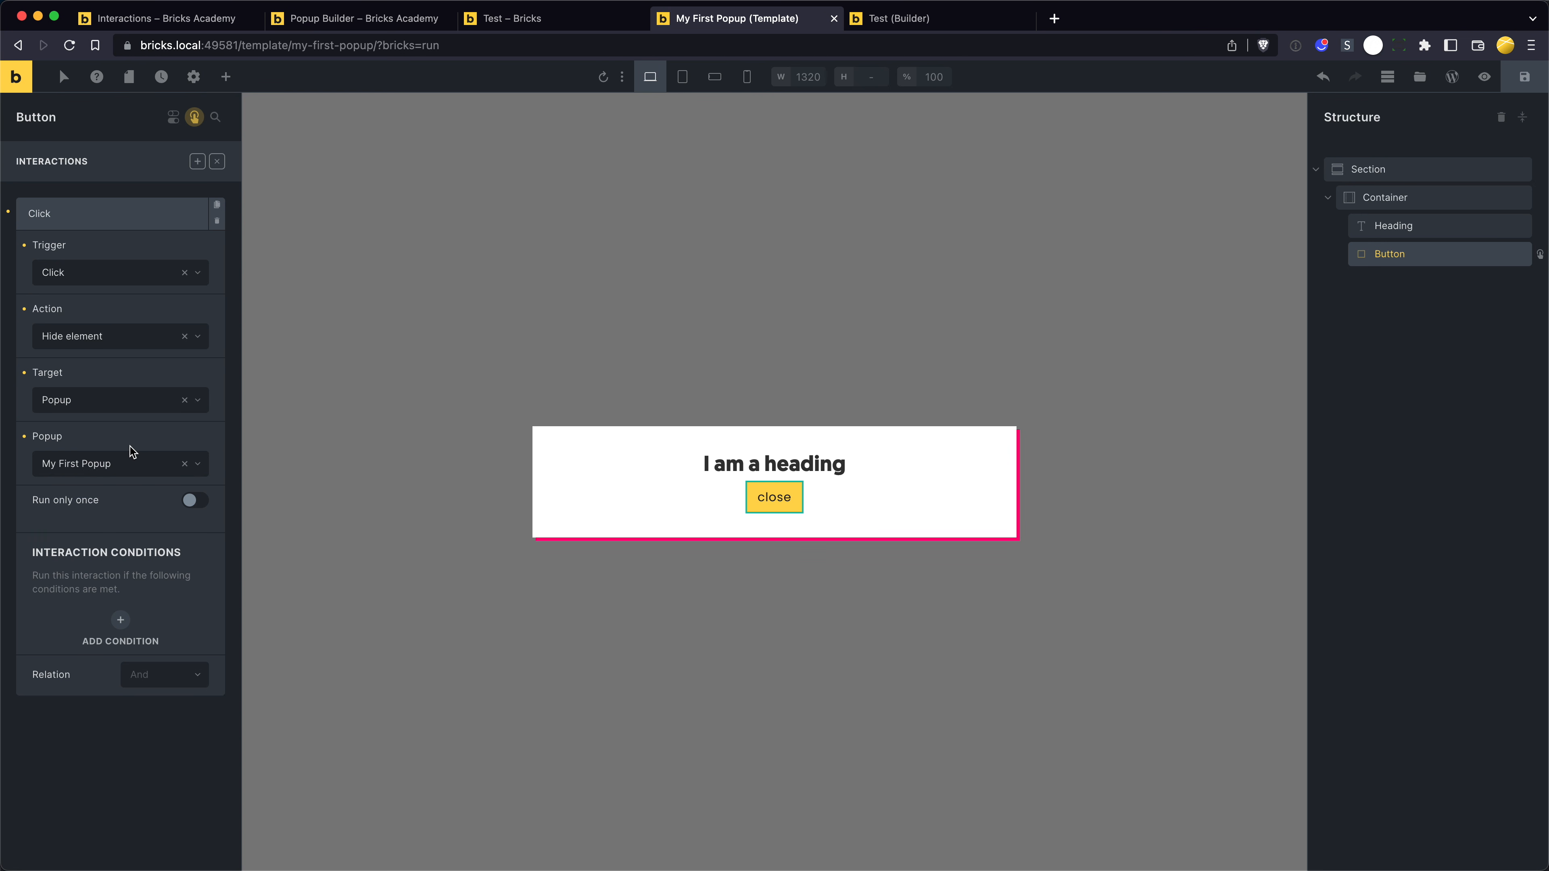
key("ctrl+s")
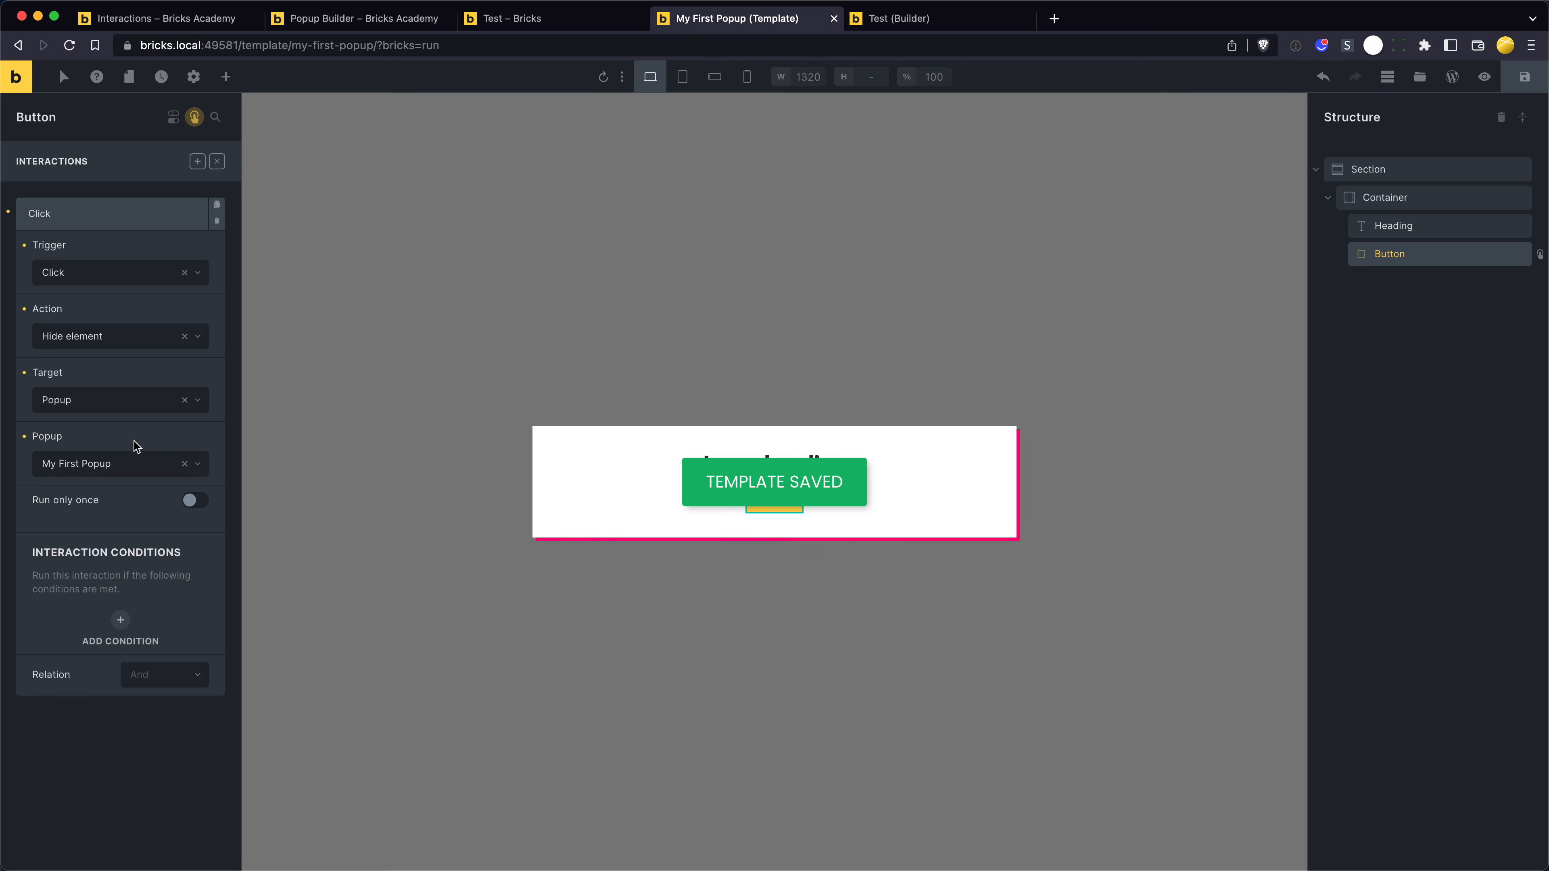
- Reload the Test page, dismiss the popup through its close button, and reload to bring the popup back
key("ctrl+shift+Tab")
key("super+r")
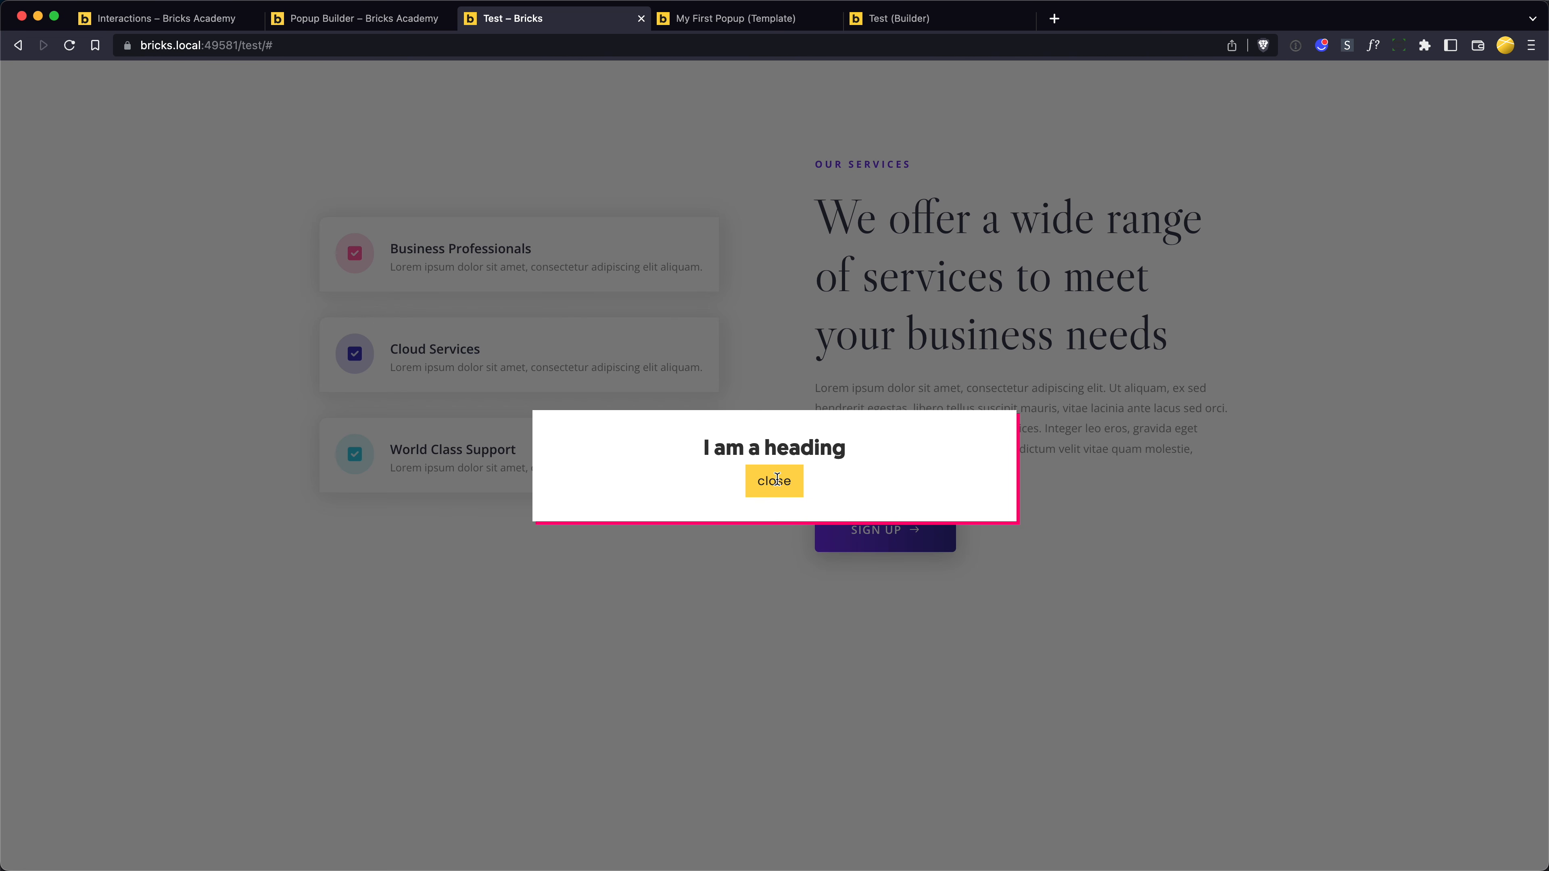
left_click(777, 479)
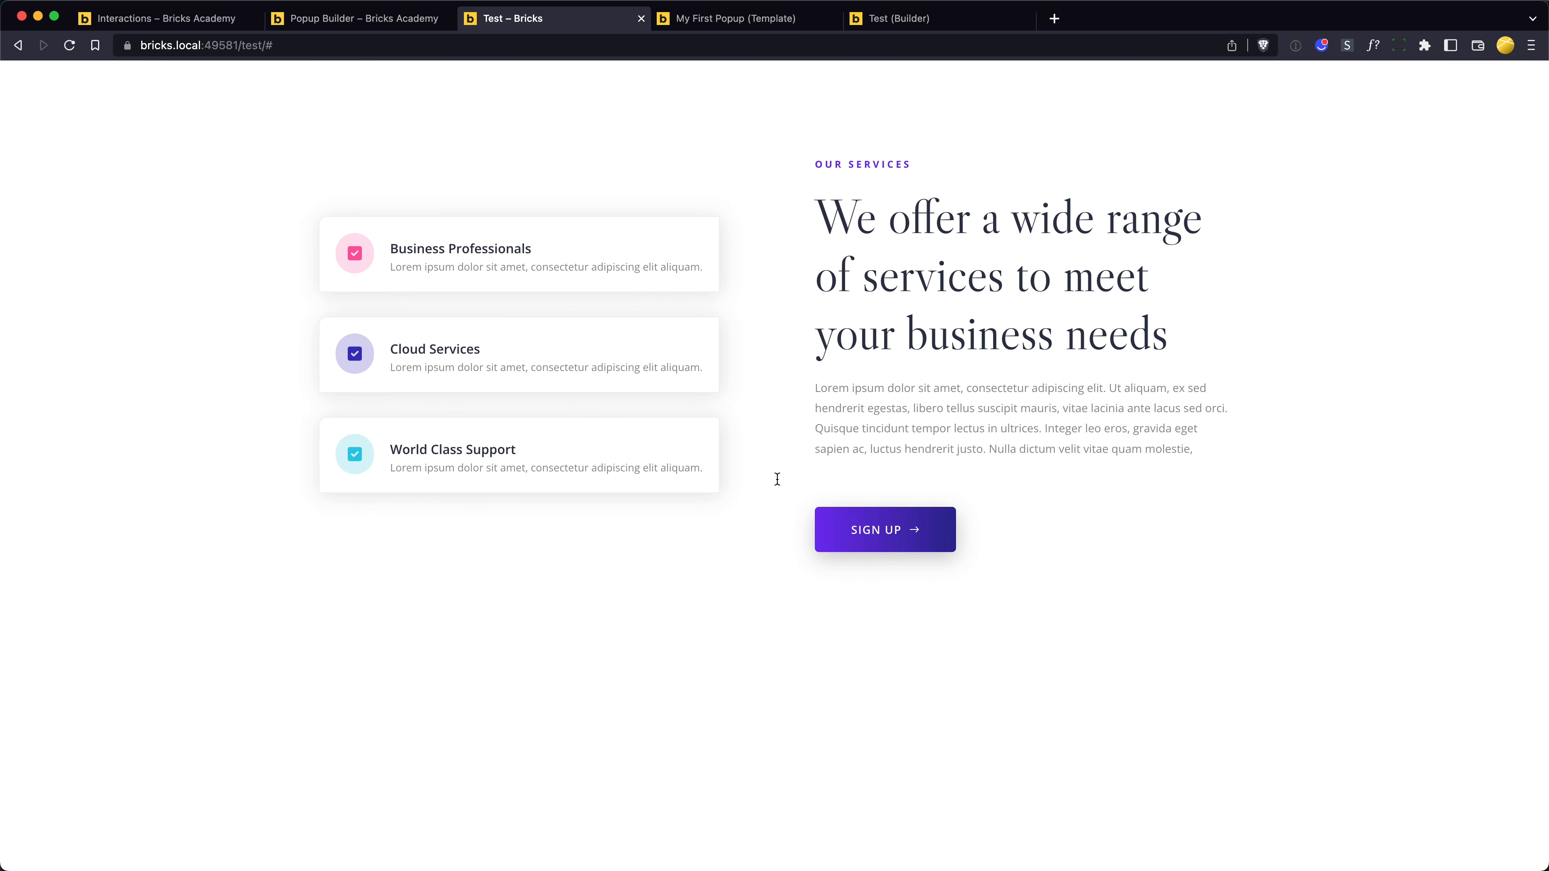
key("super+r")
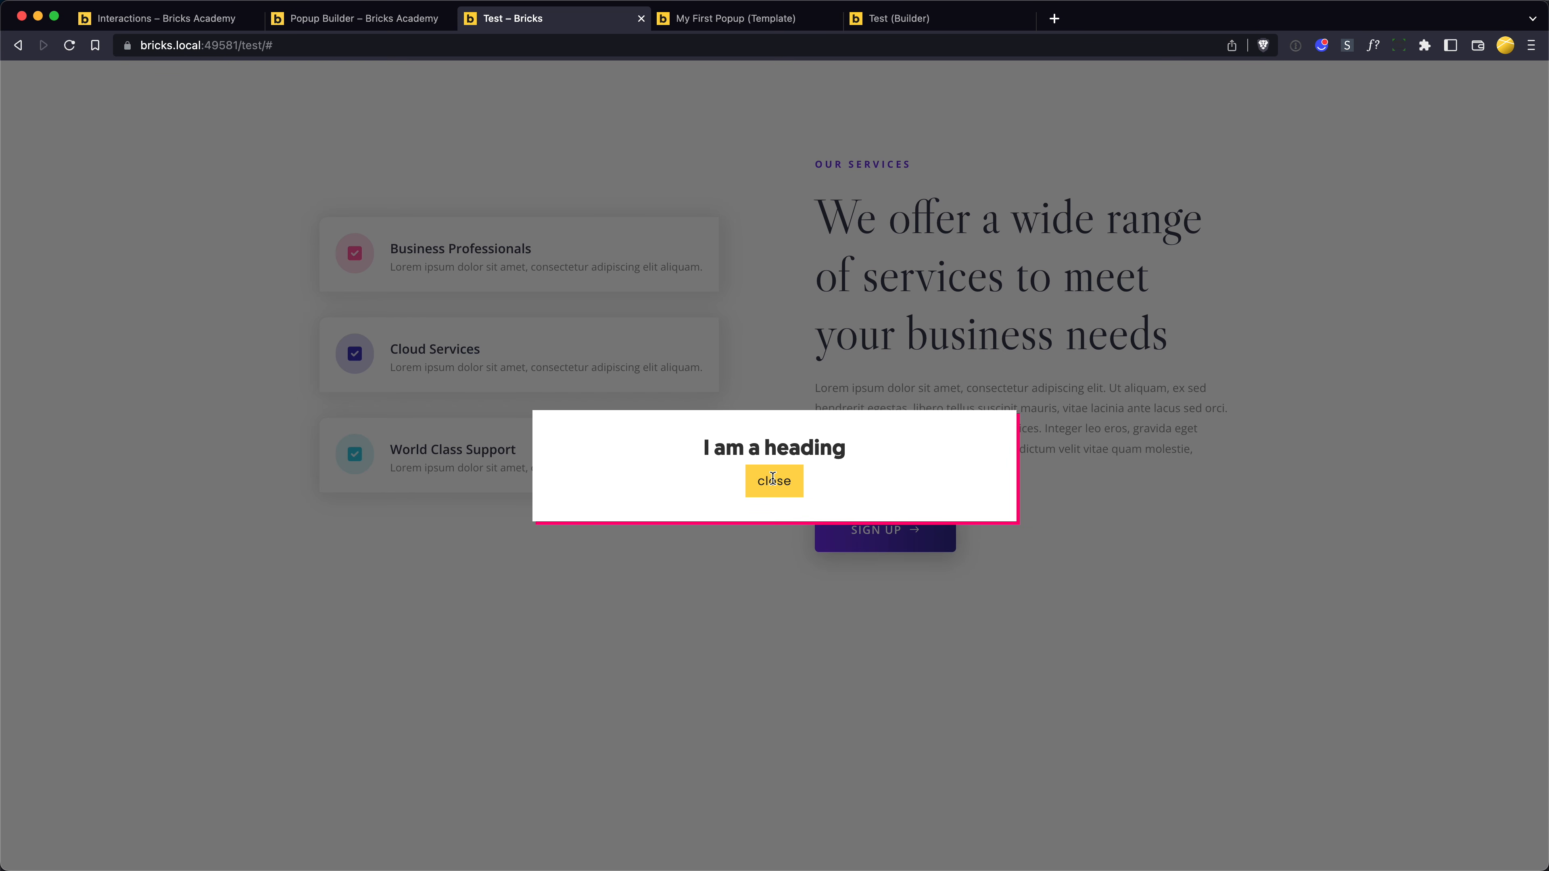
- In the My First Popup template, set the close button's cursor style to pointer and save the template
key("ctrl+Tab")
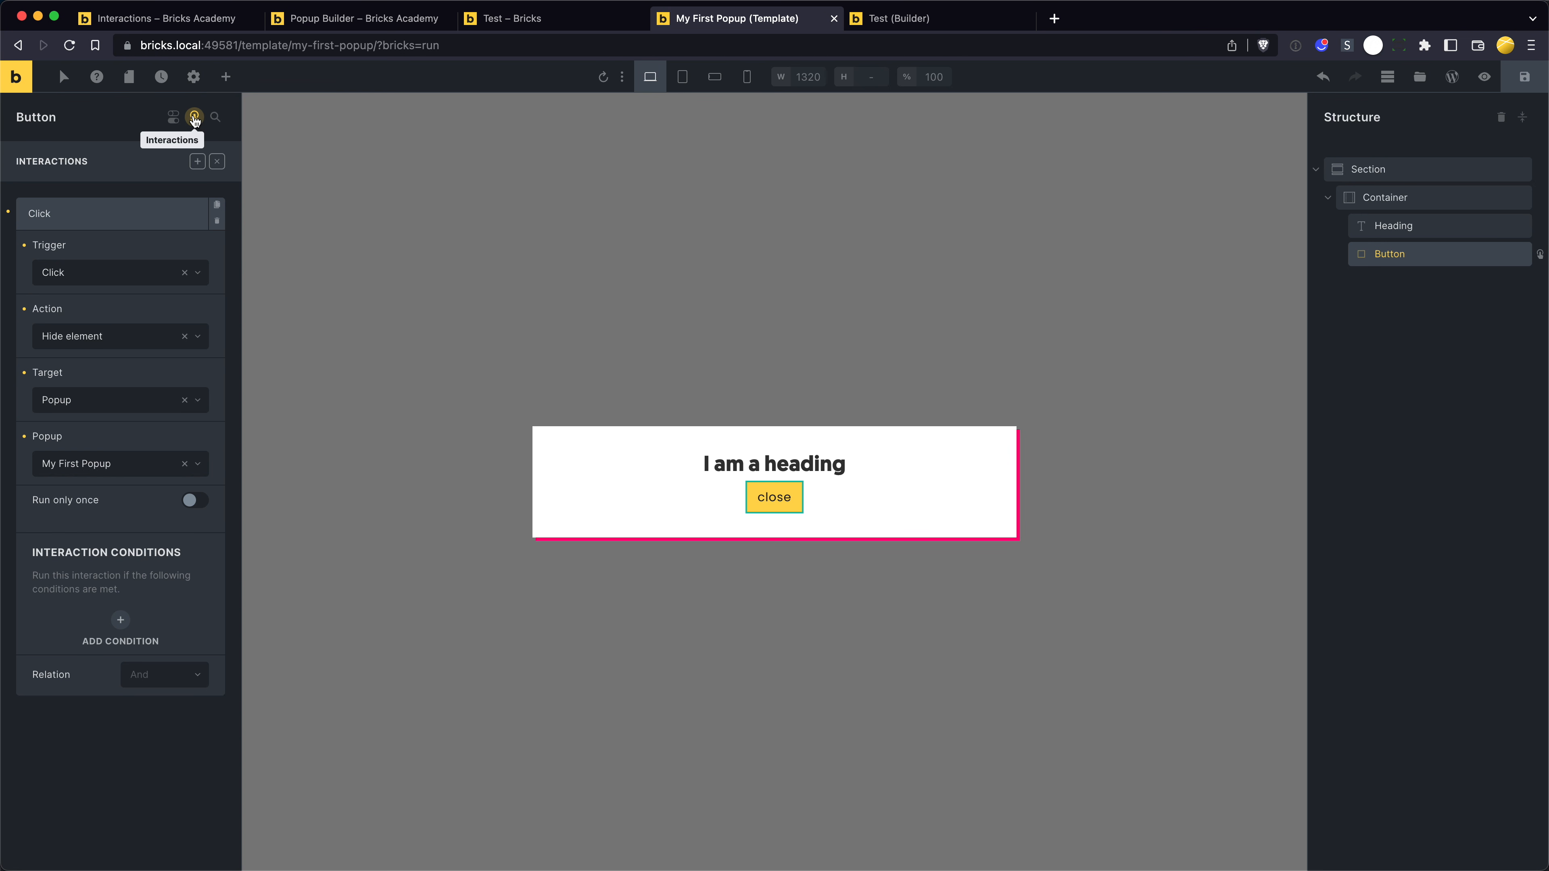
left_click(194, 117)
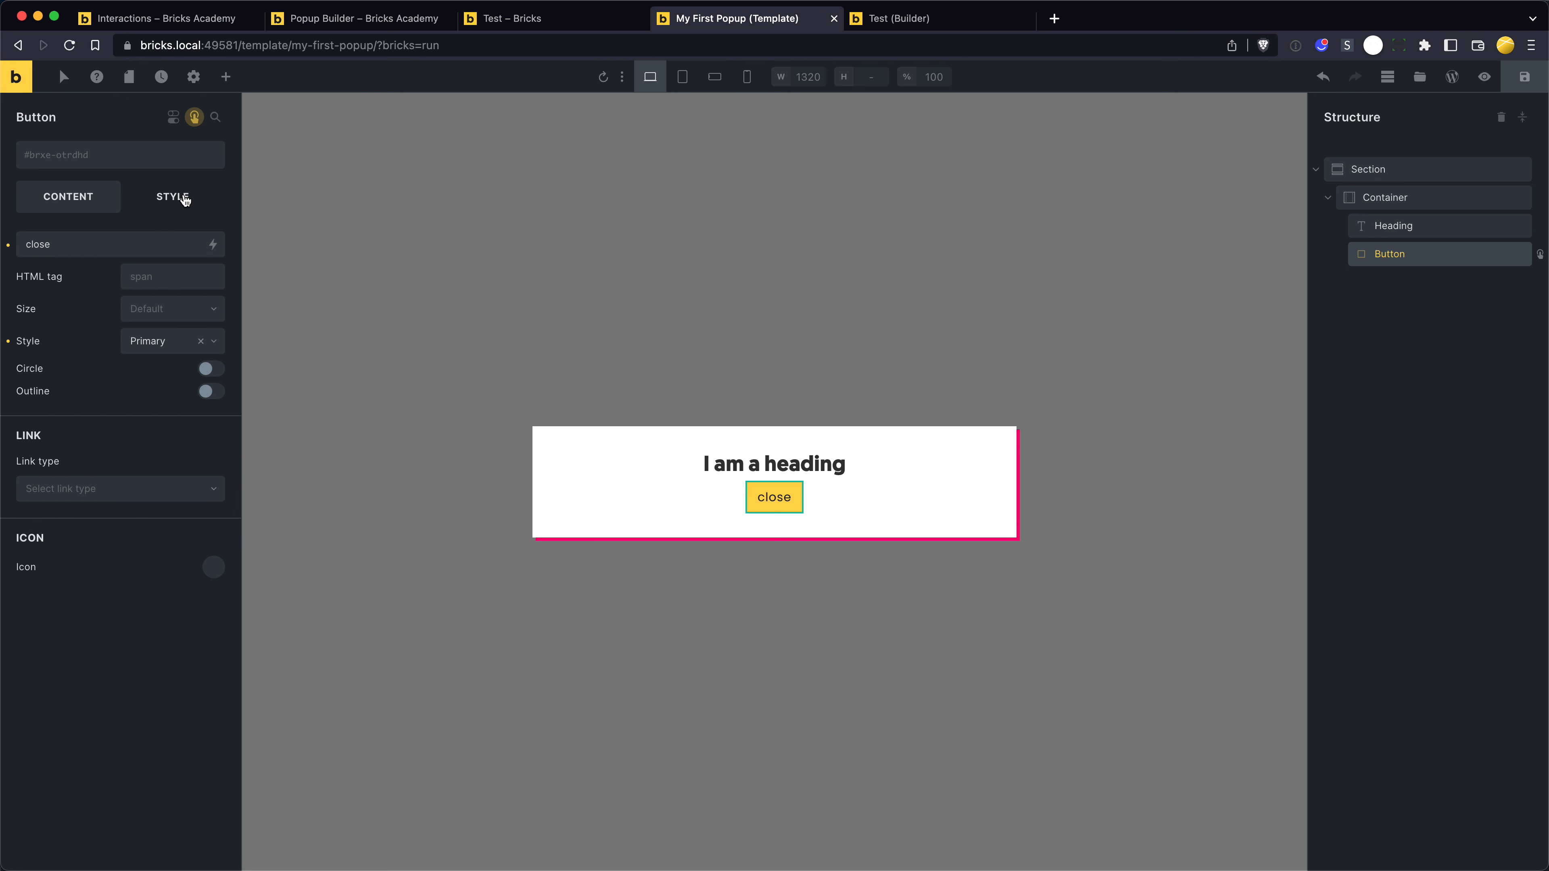
left_click(183, 197)
left_click(133, 248)
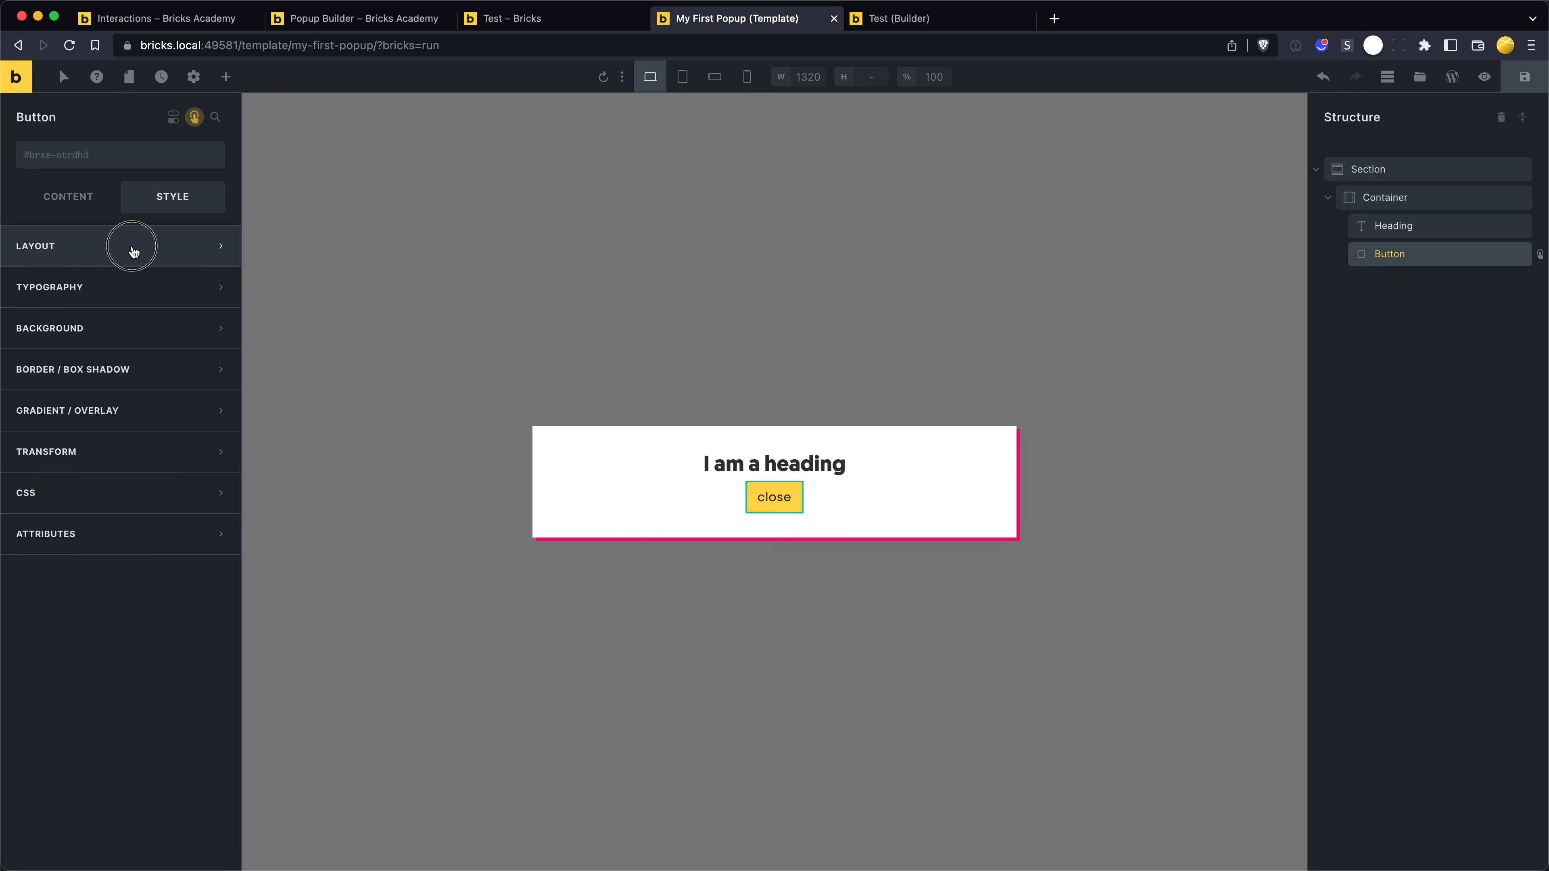
scroll(140, 546, "down", 3)
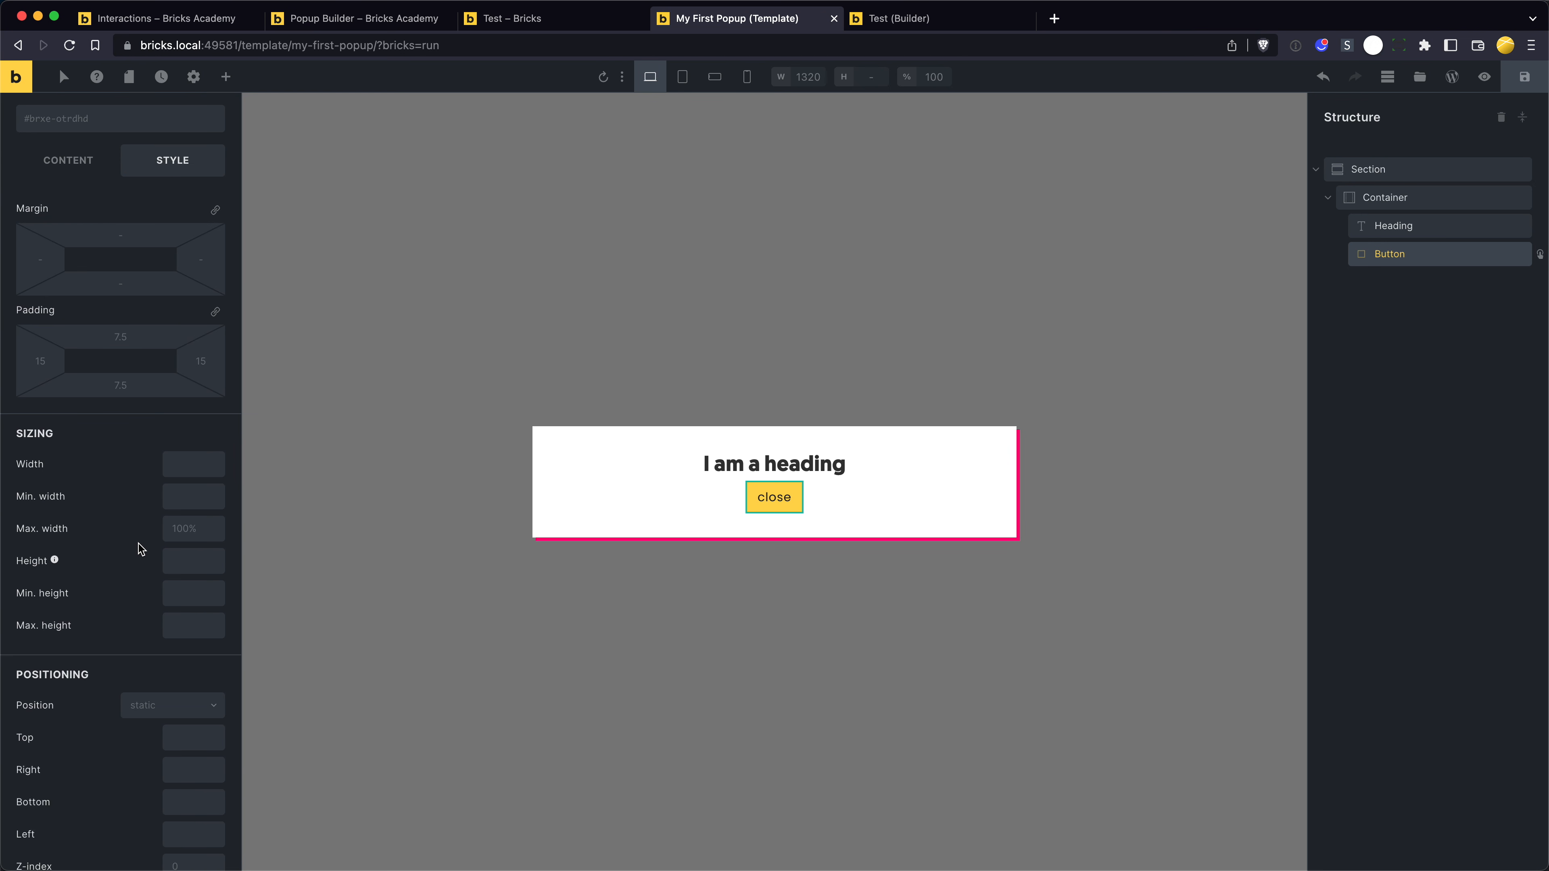
scroll(140, 549, "down", 5)
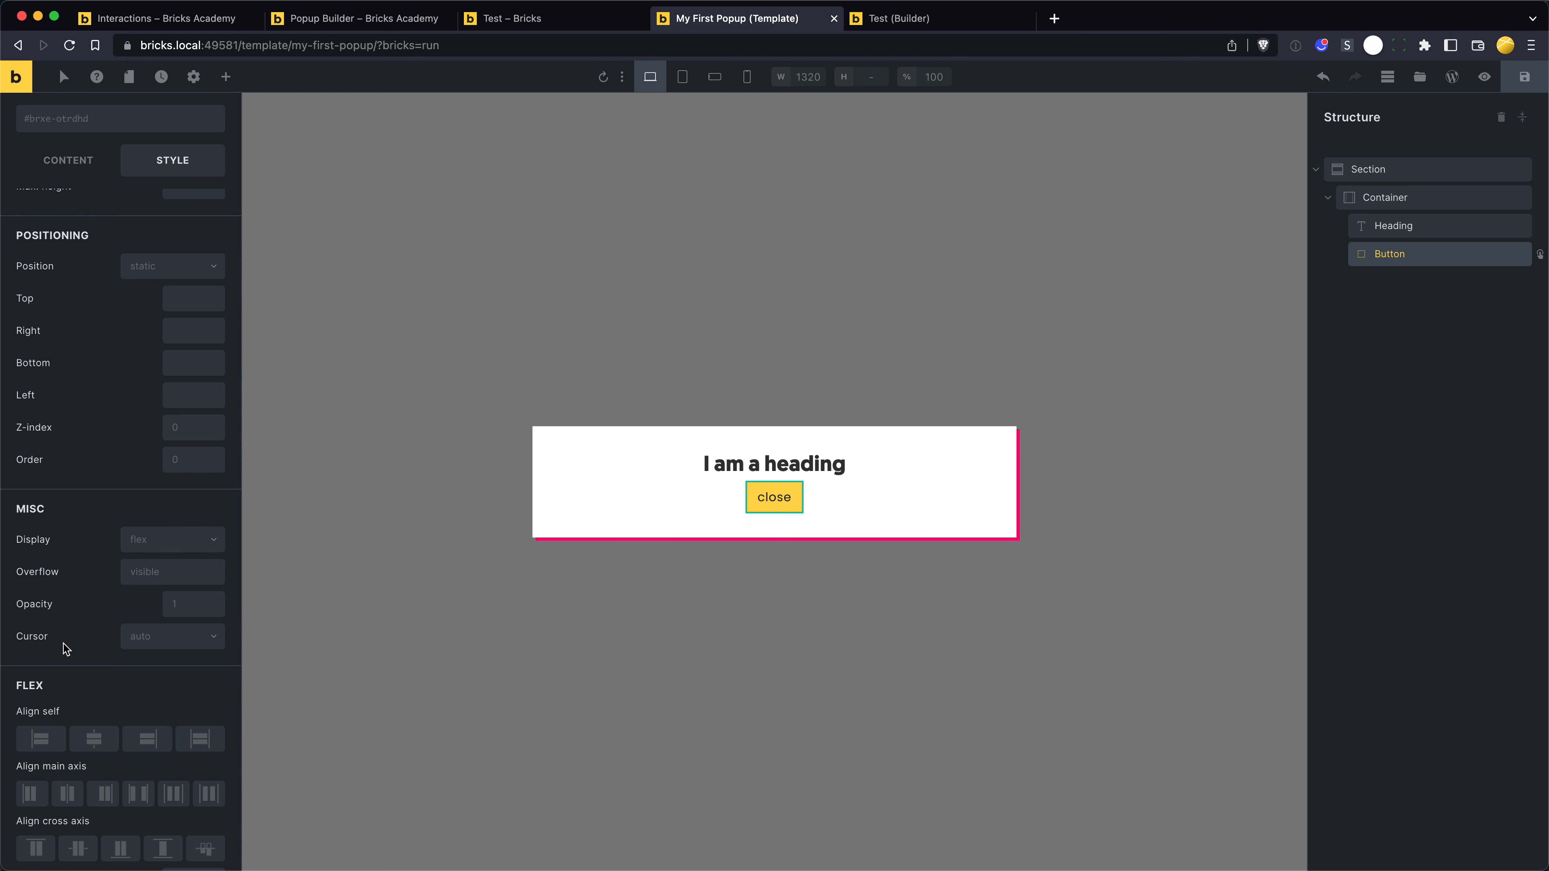
left_click(131, 638)
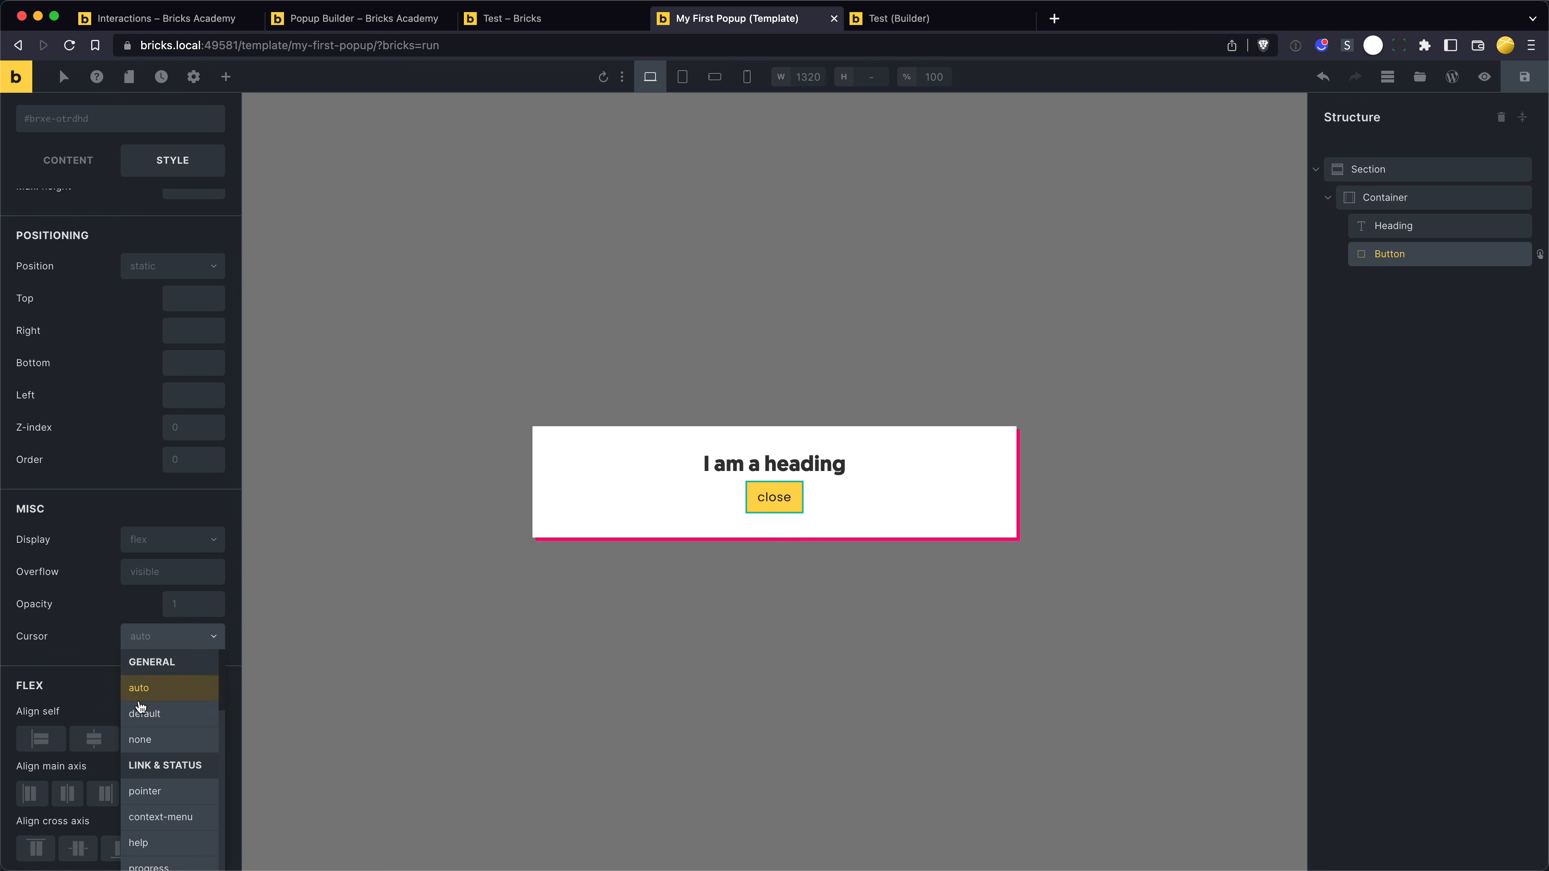
left_click(163, 791)
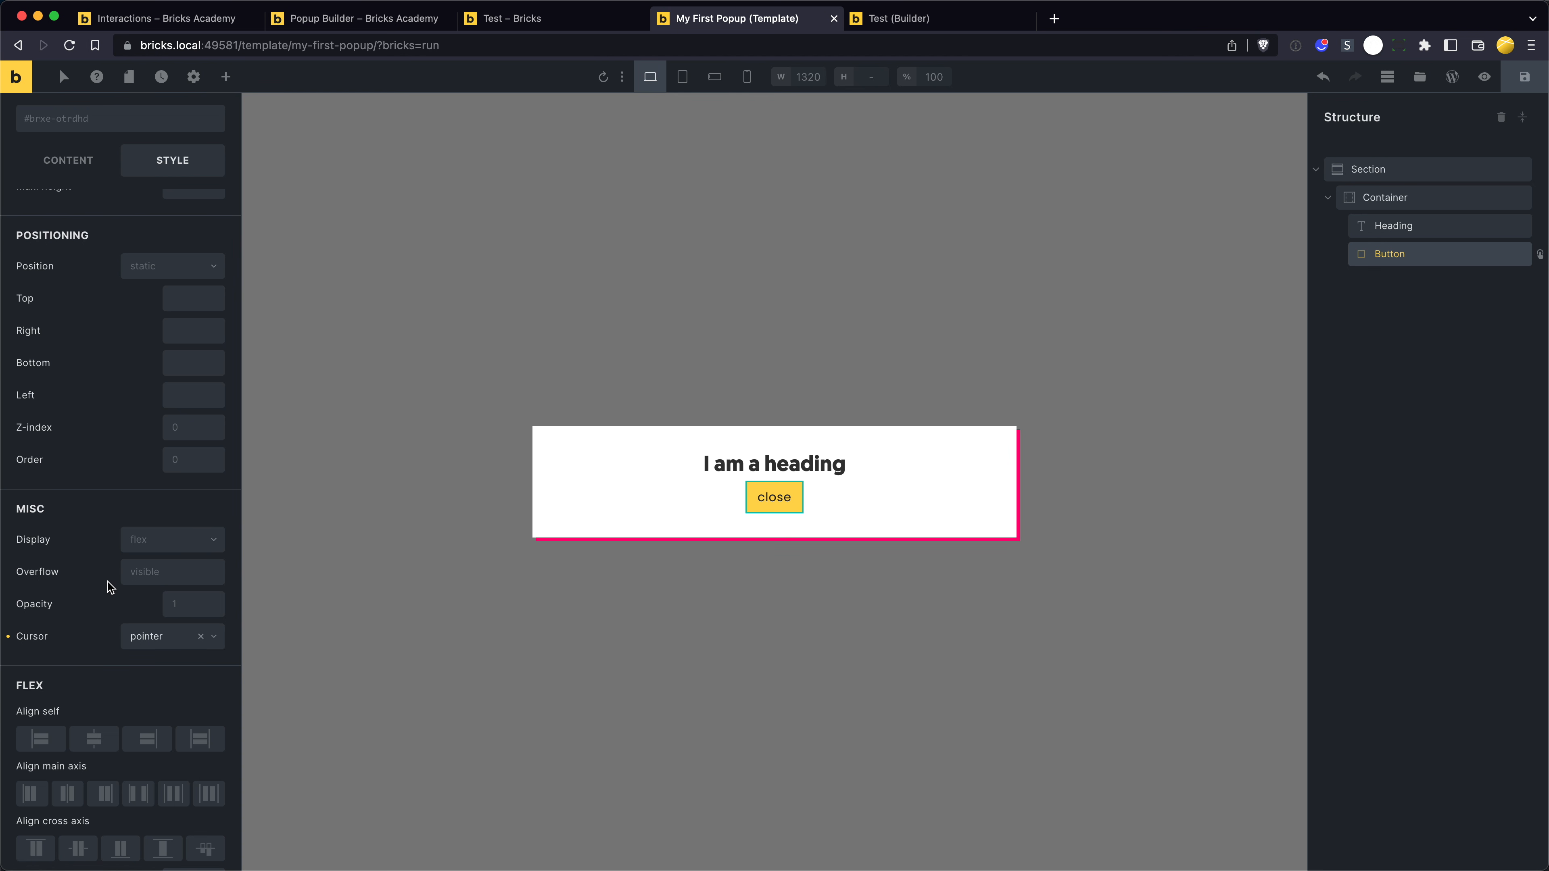
key("super+s")
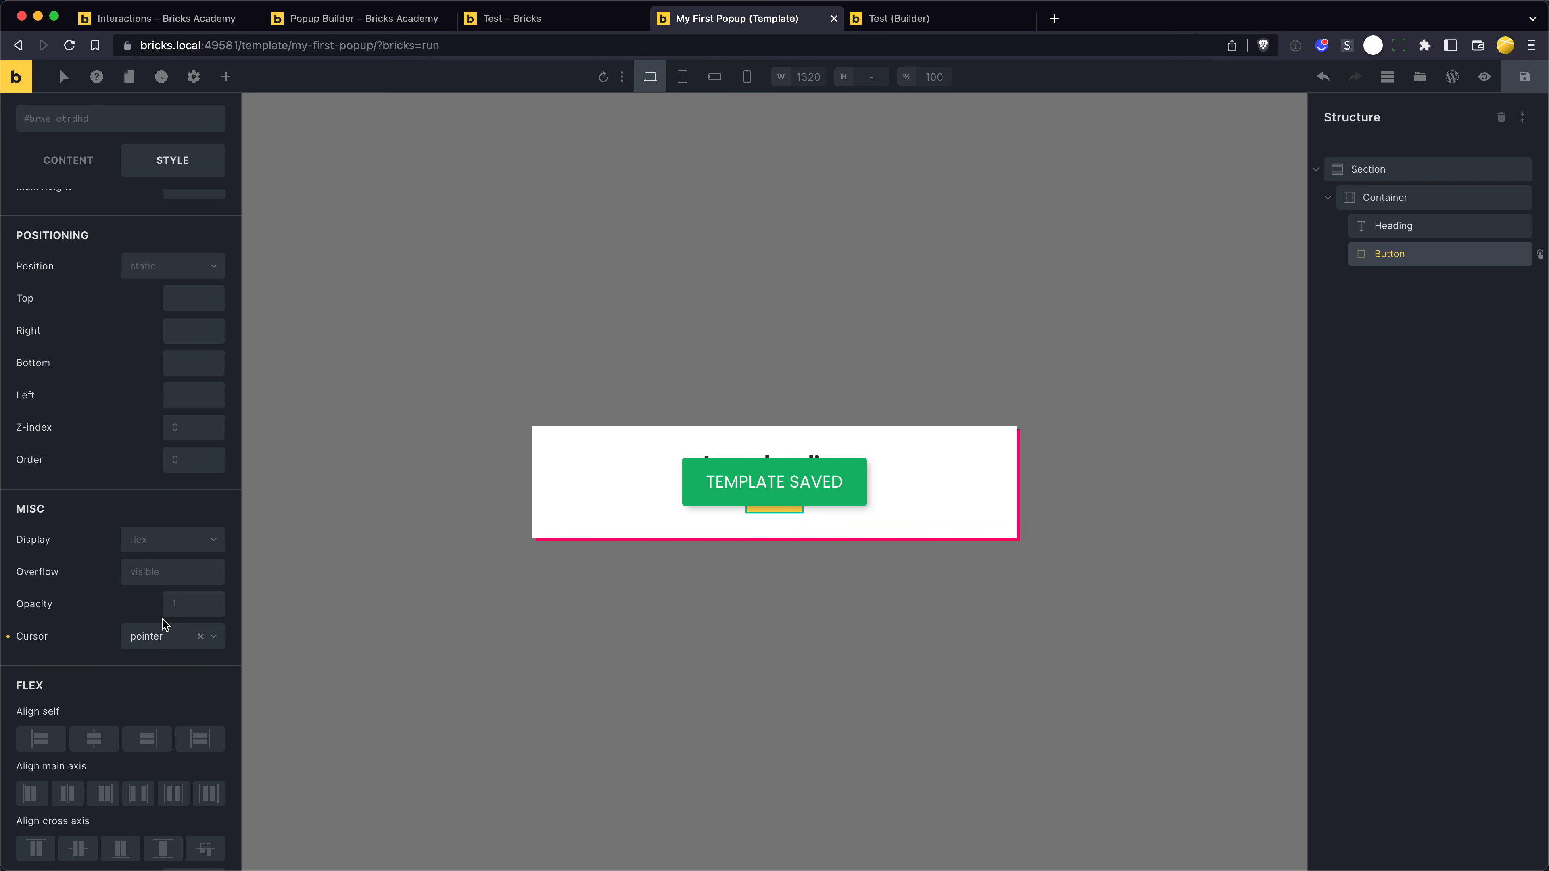
- Reload the Test page to check the pointer cursor on the close button, and close the popup with it
key("ctrl+shift+Tab")
key("super+r")
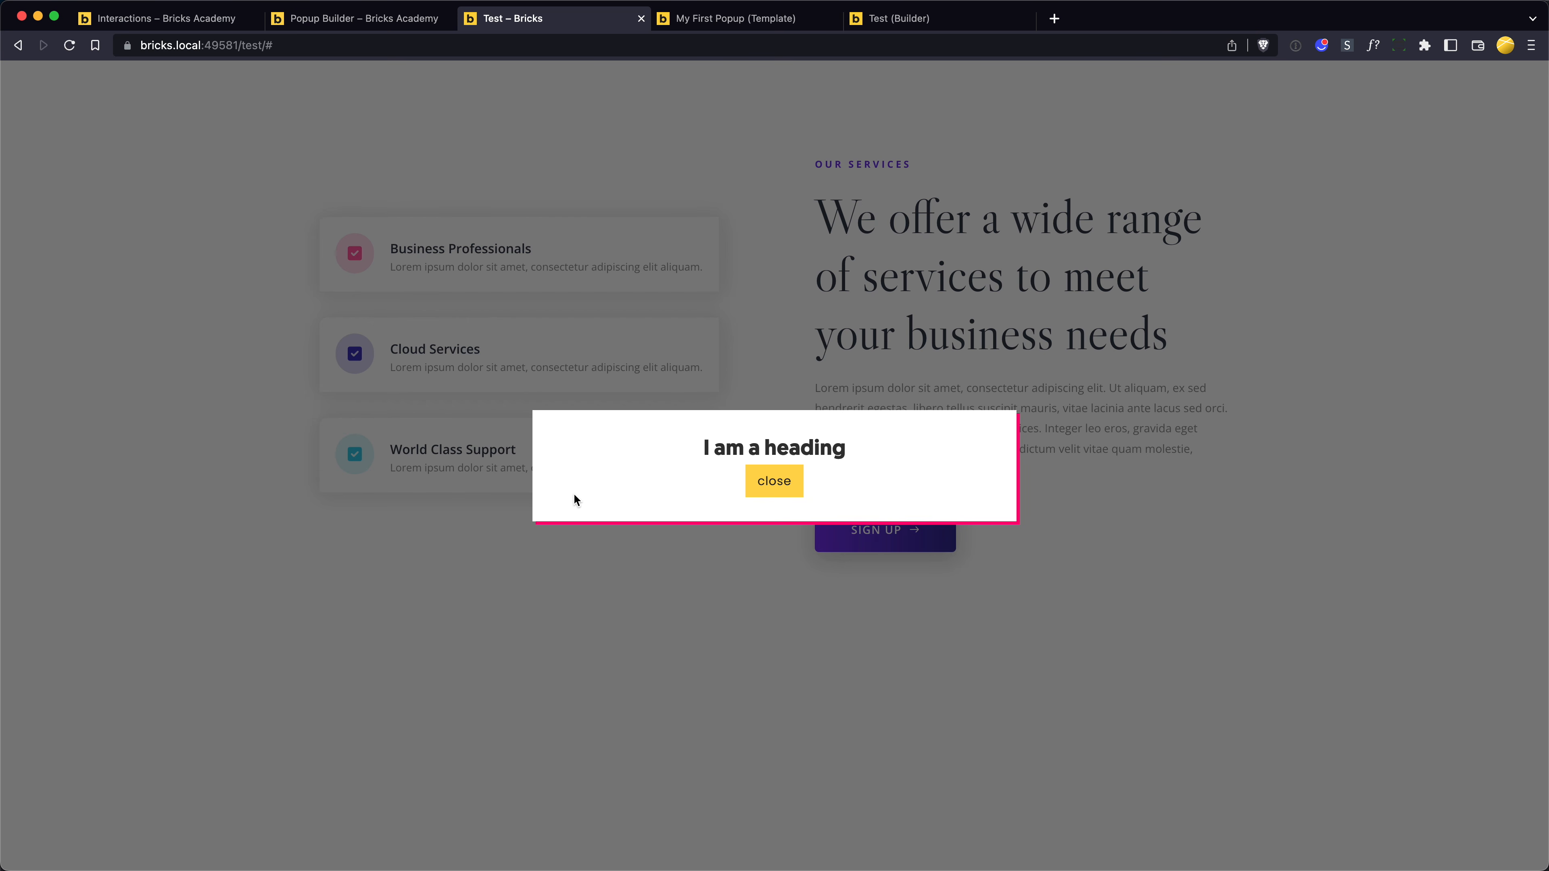
left_click(773, 482)
left_click(781, 262)
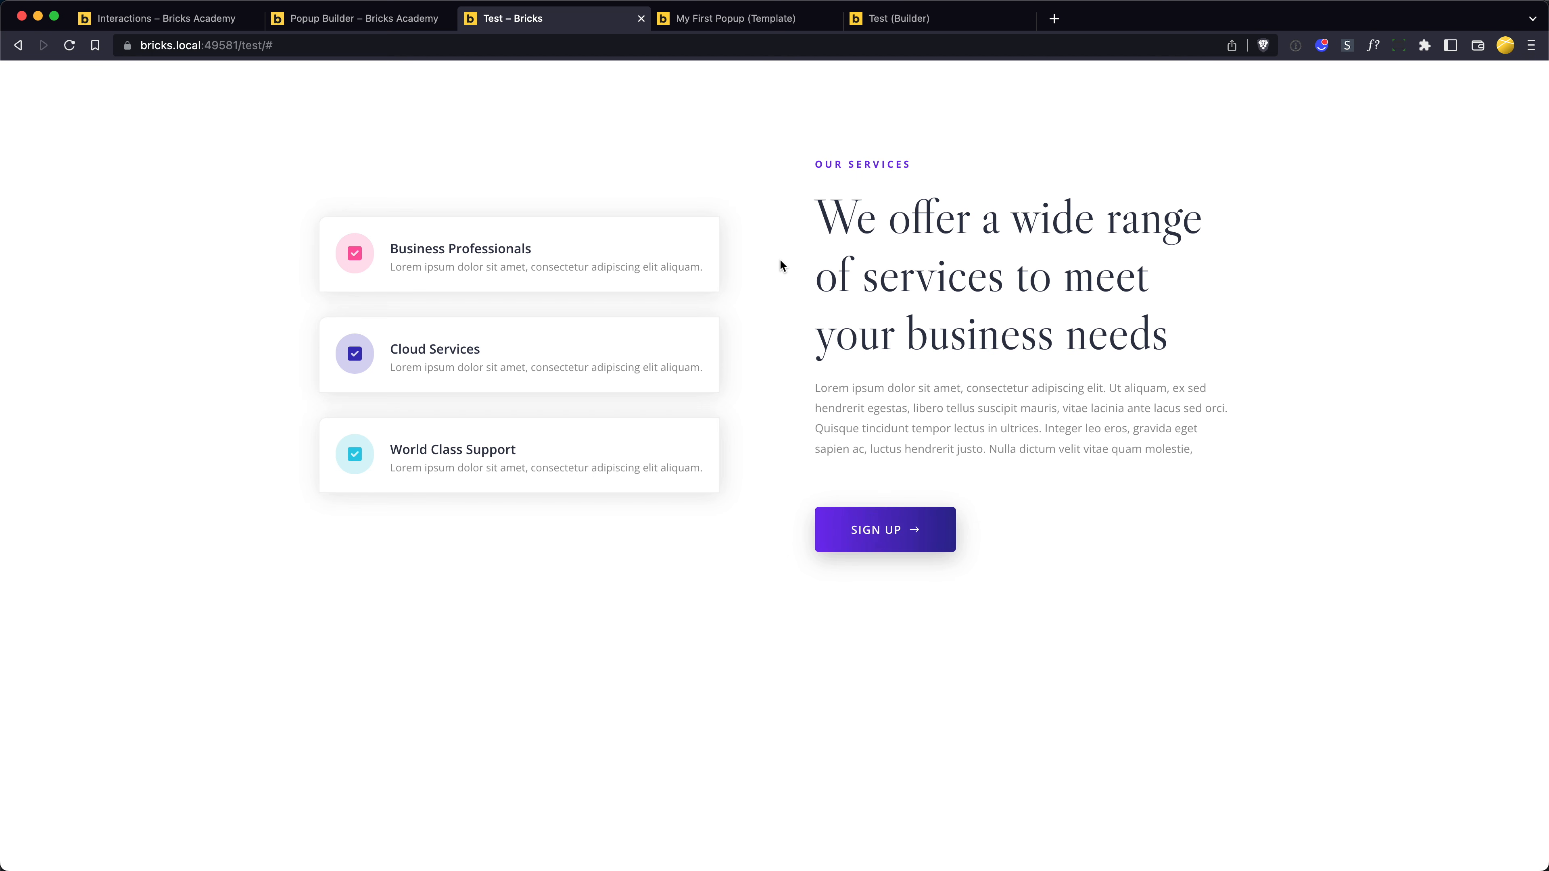
- Review the Popup Builder article, covering the popup limits, the close icon example, and the date/time example using element conditions
key("ctrl+shift+Tab")
scroll(427, 420, "down", 15)
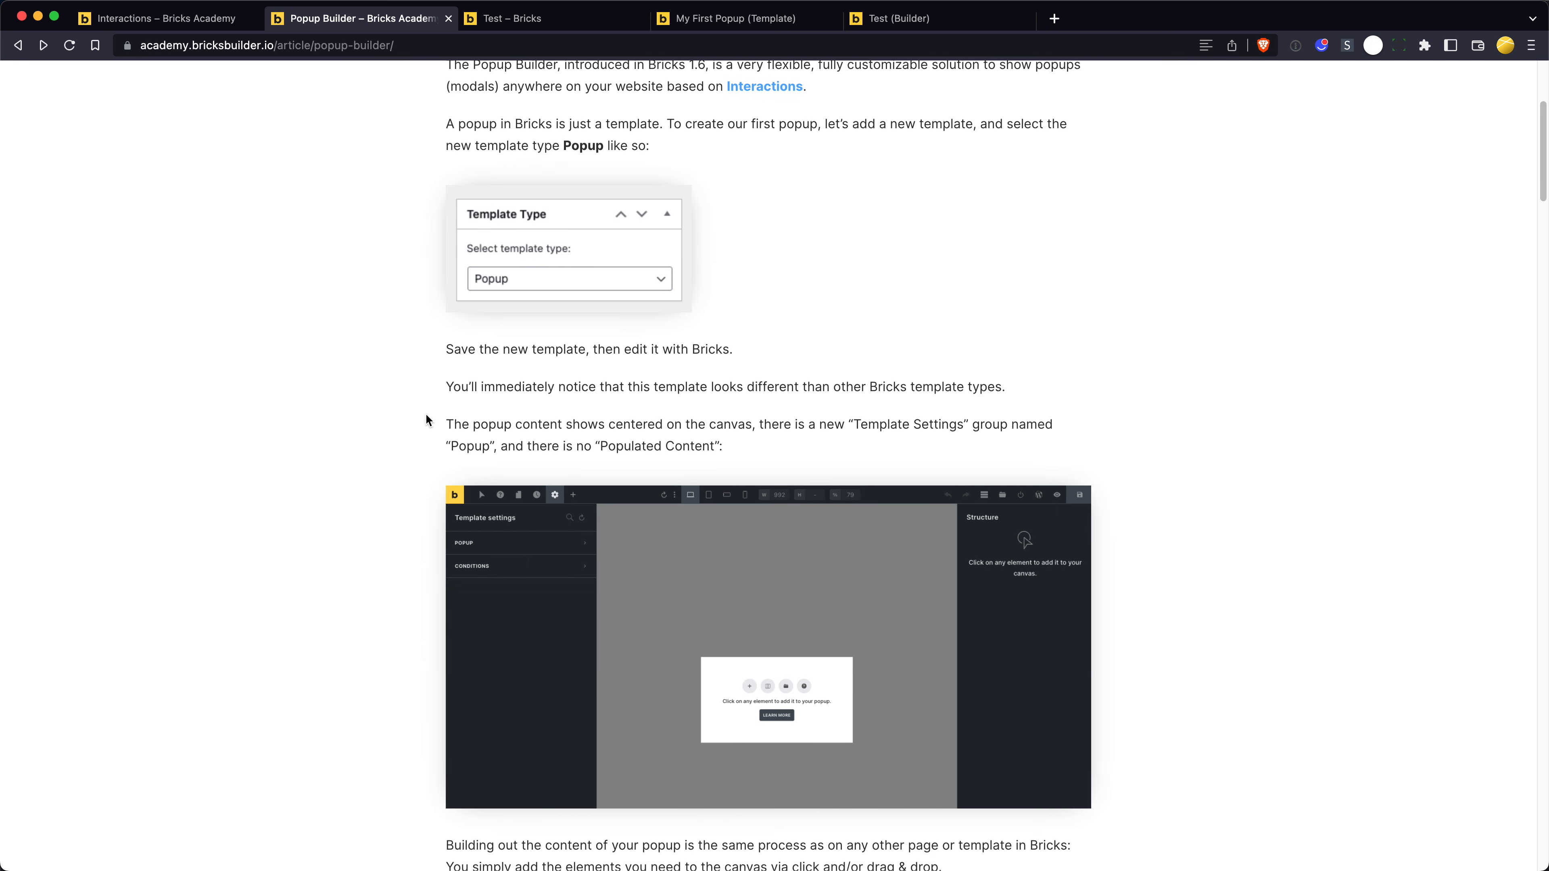
scroll(380, 373, "down", 15)
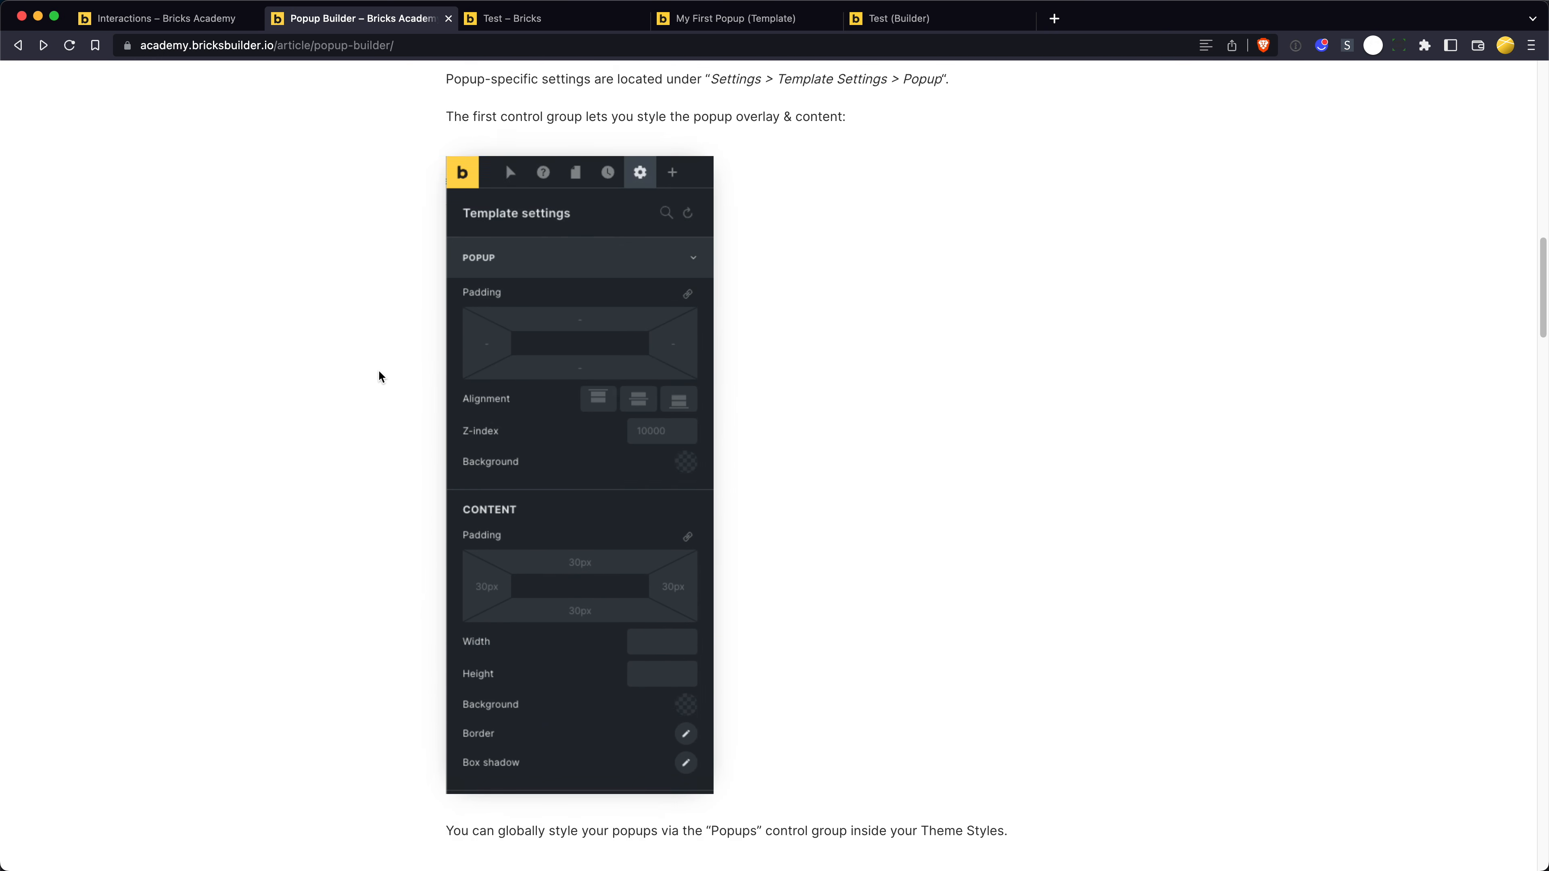
scroll(379, 372, "down", 10)
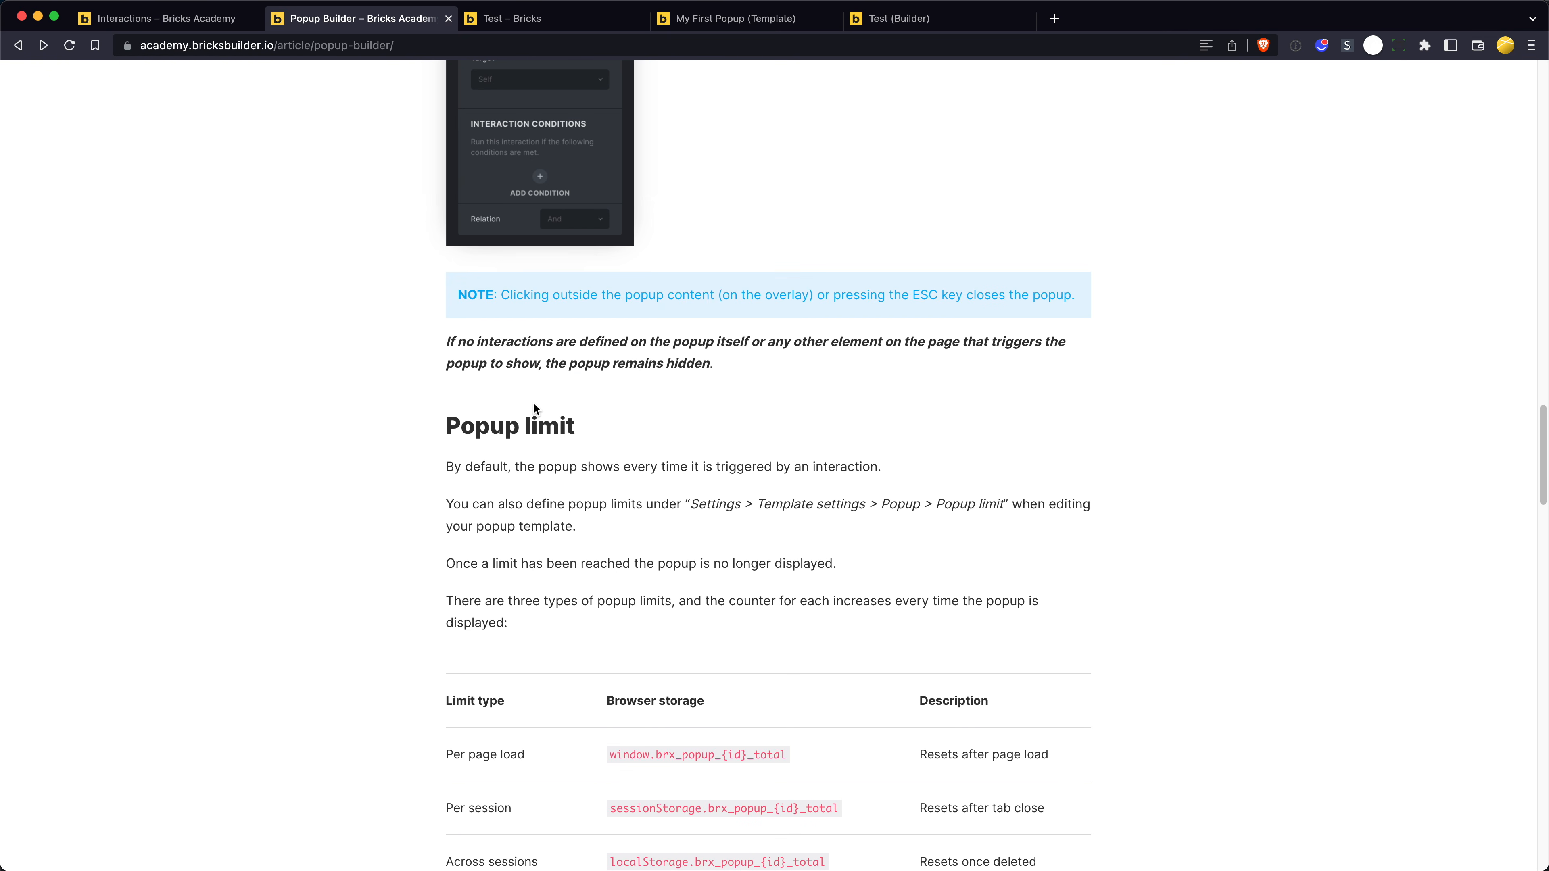
left_click_drag(435, 425, 587, 426)
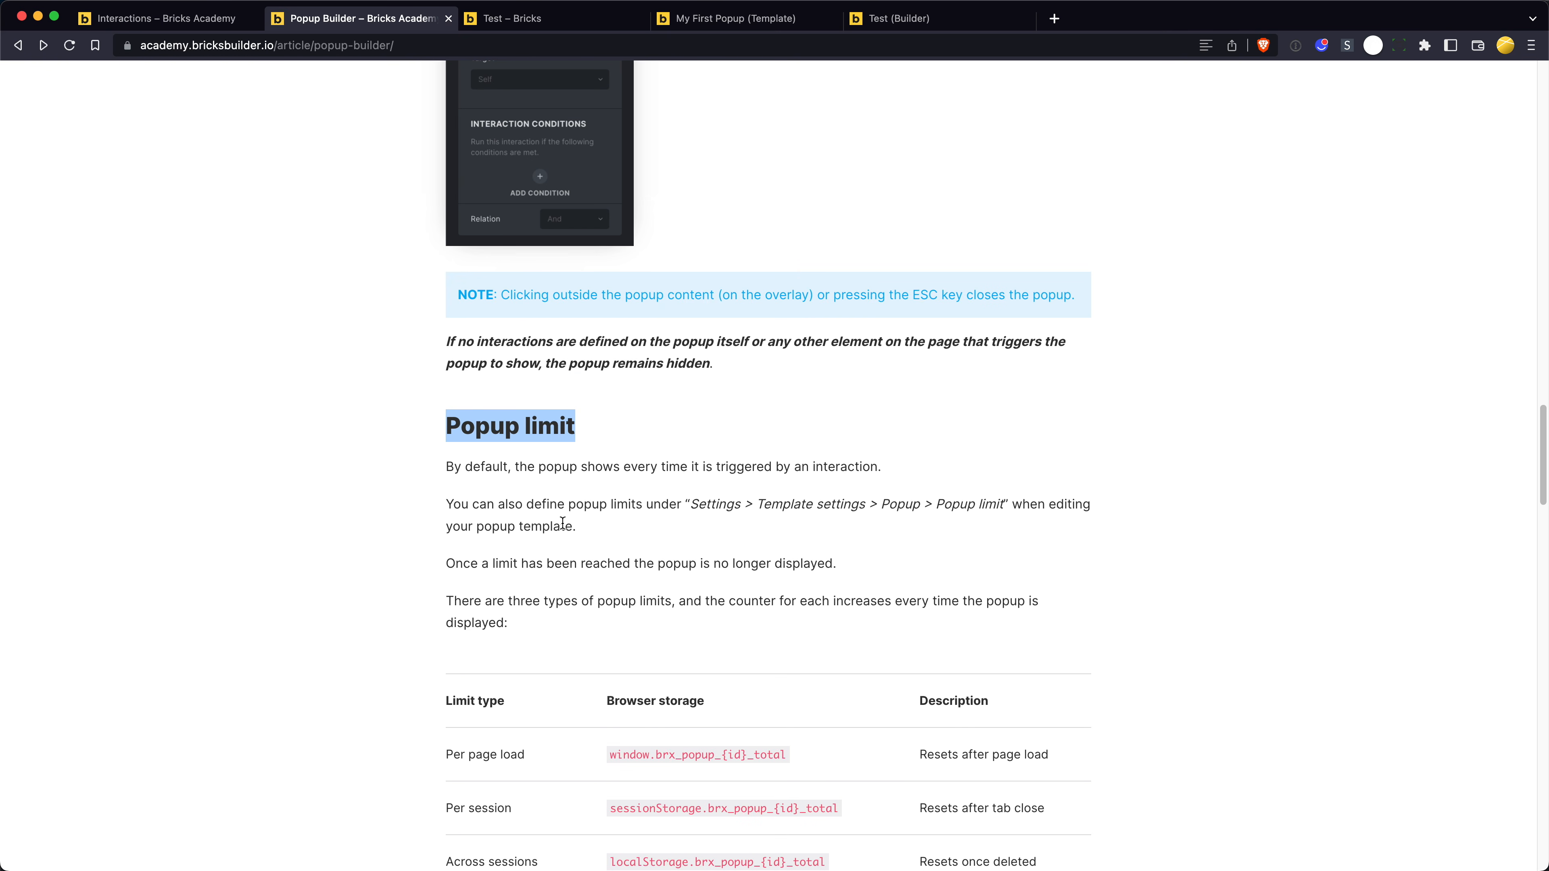
scroll(500, 533, "down", 3)
scroll(554, 531, "down", 10)
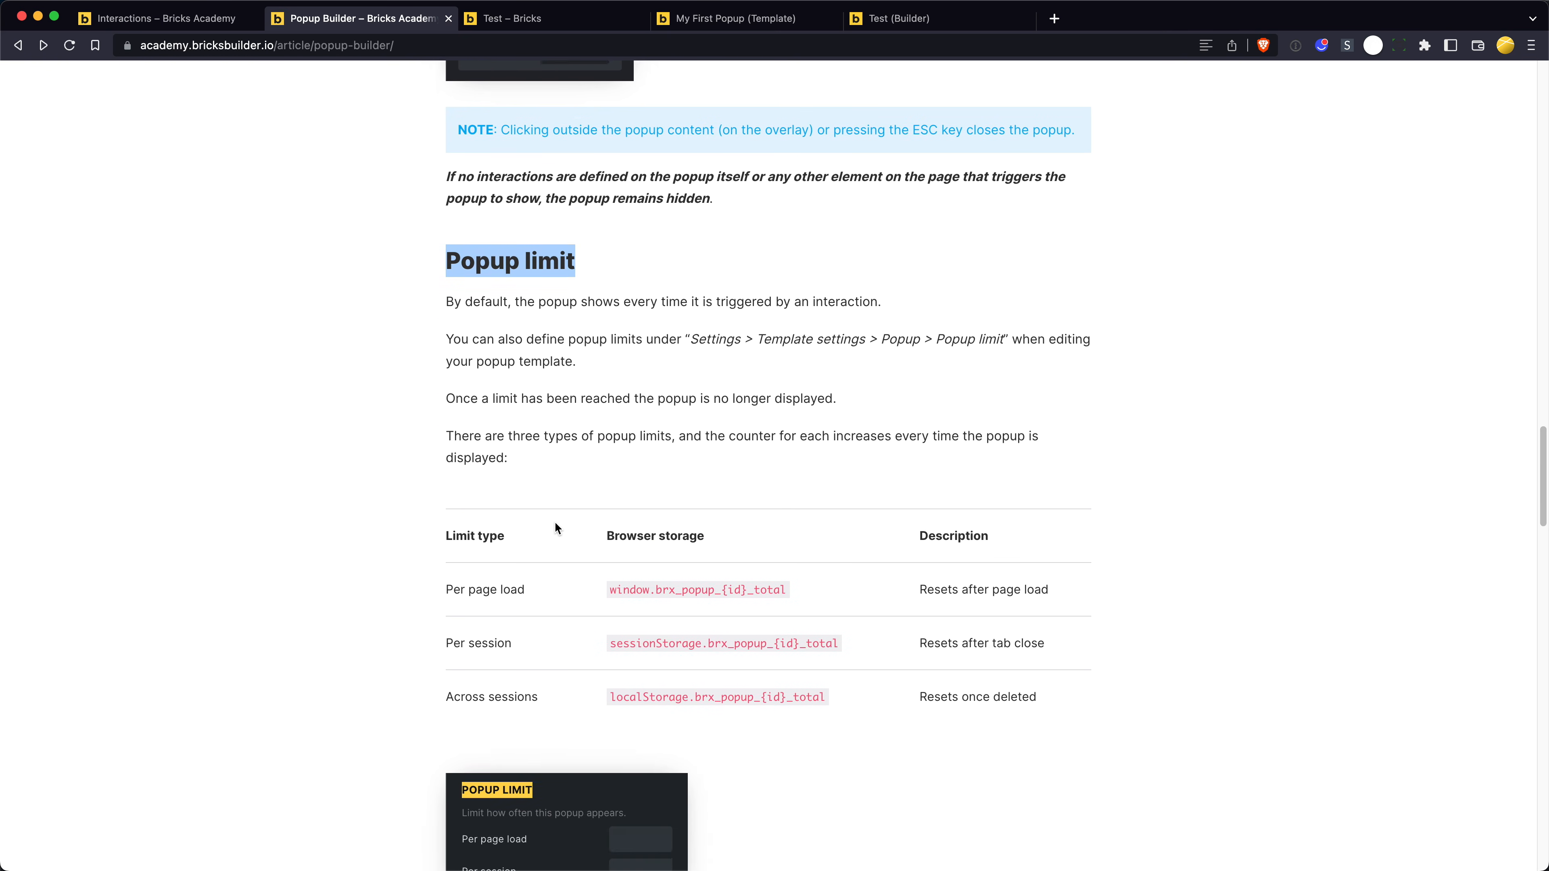
scroll(552, 522, "down", 20)
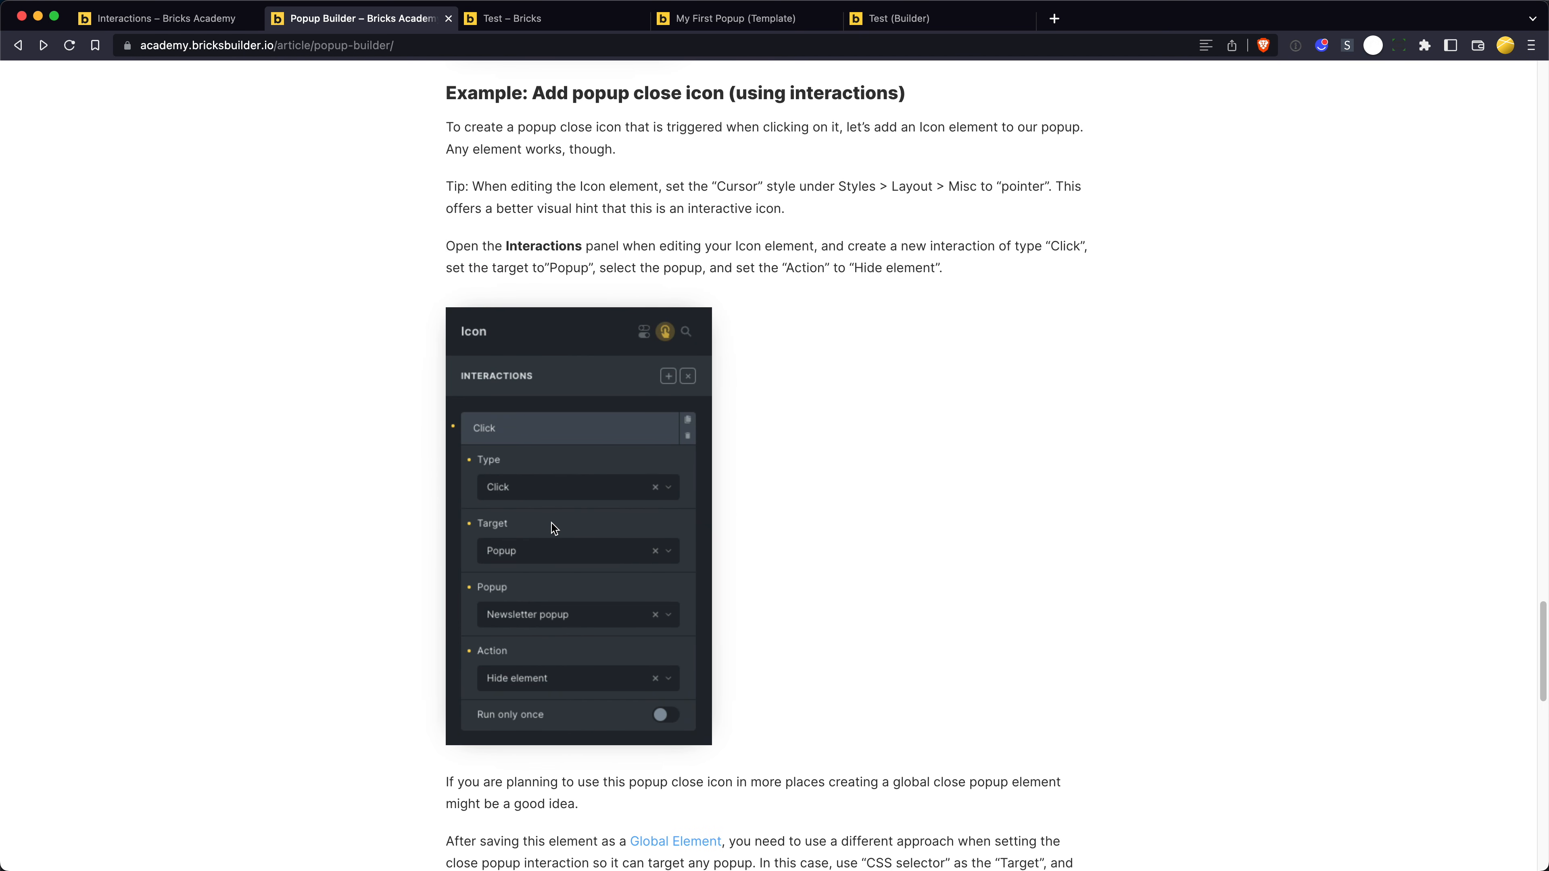
scroll(571, 233, "down", 13)
scroll(572, 238, "down", 13)
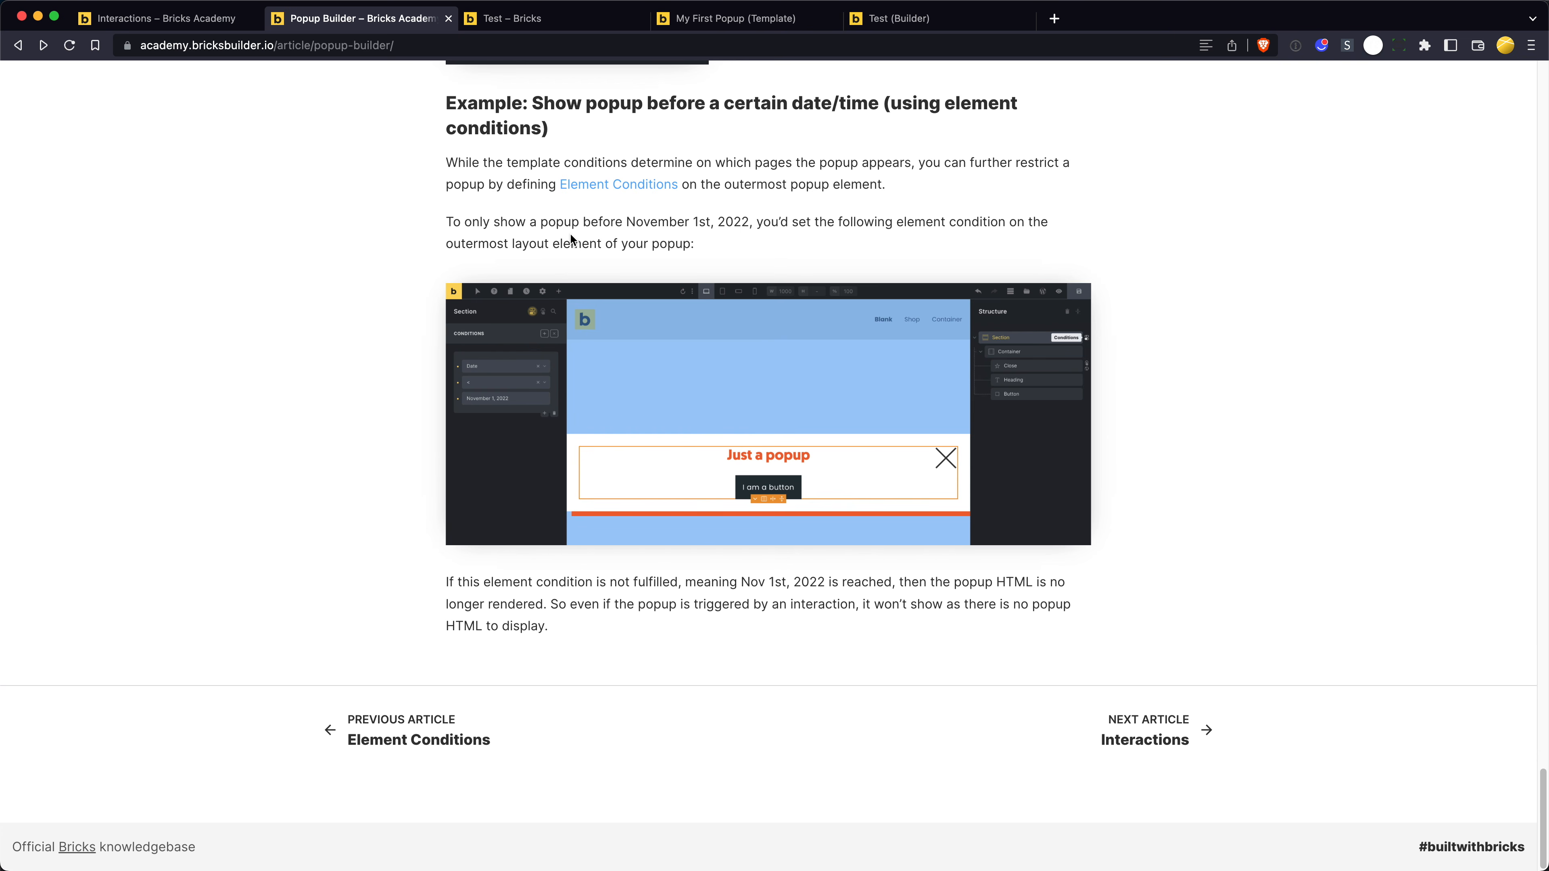
scroll(583, 236, "up", 3)
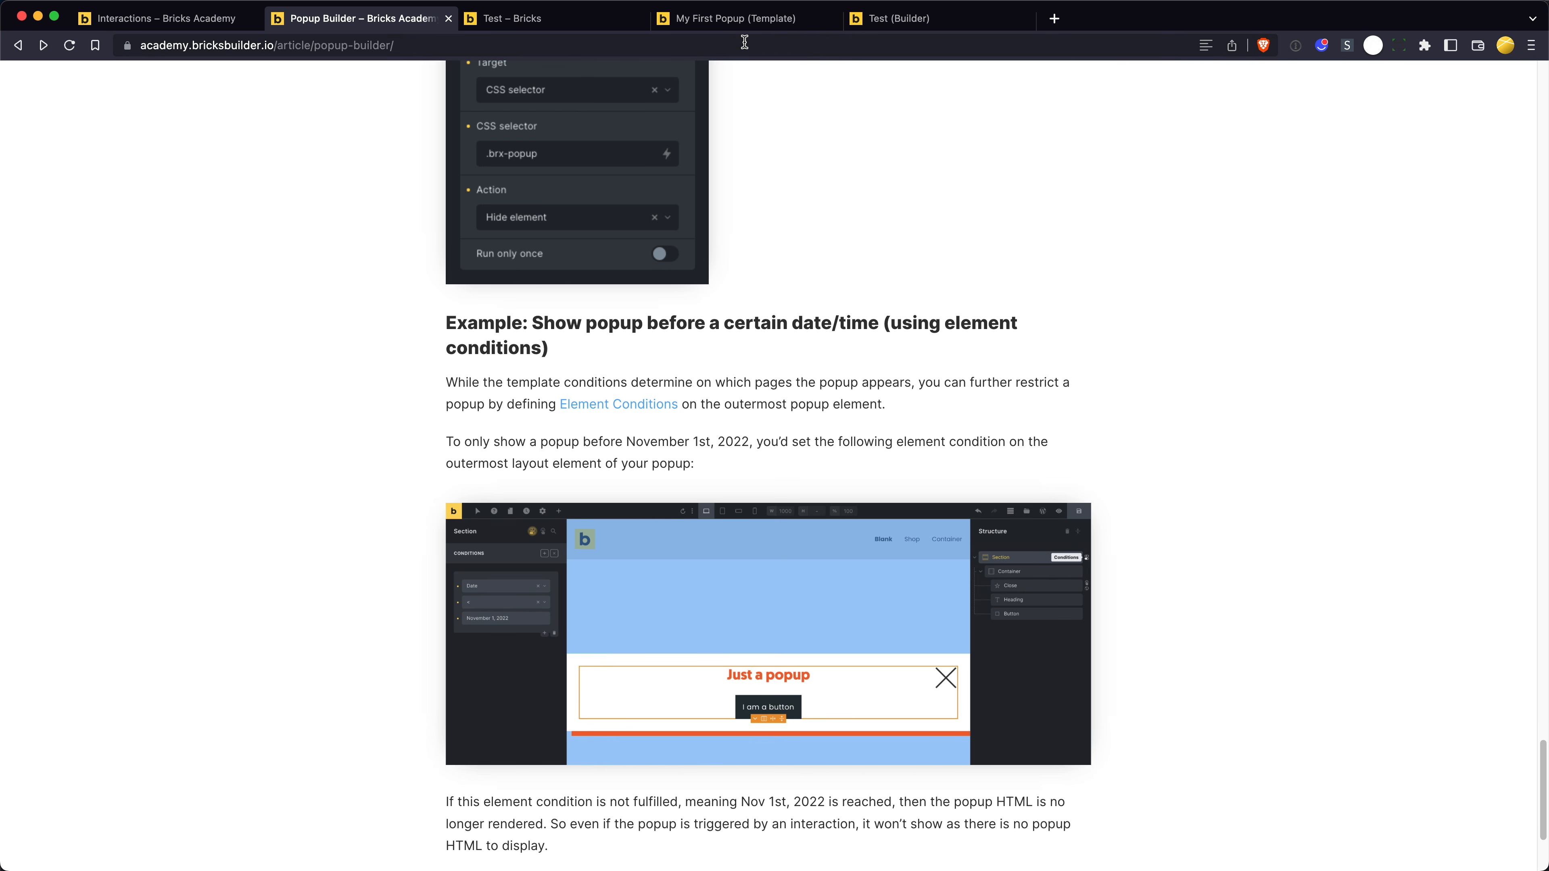
- In the My First Popup template, add an element condition to the outermost section requiring User login to be Logged out
left_click(734, 19)
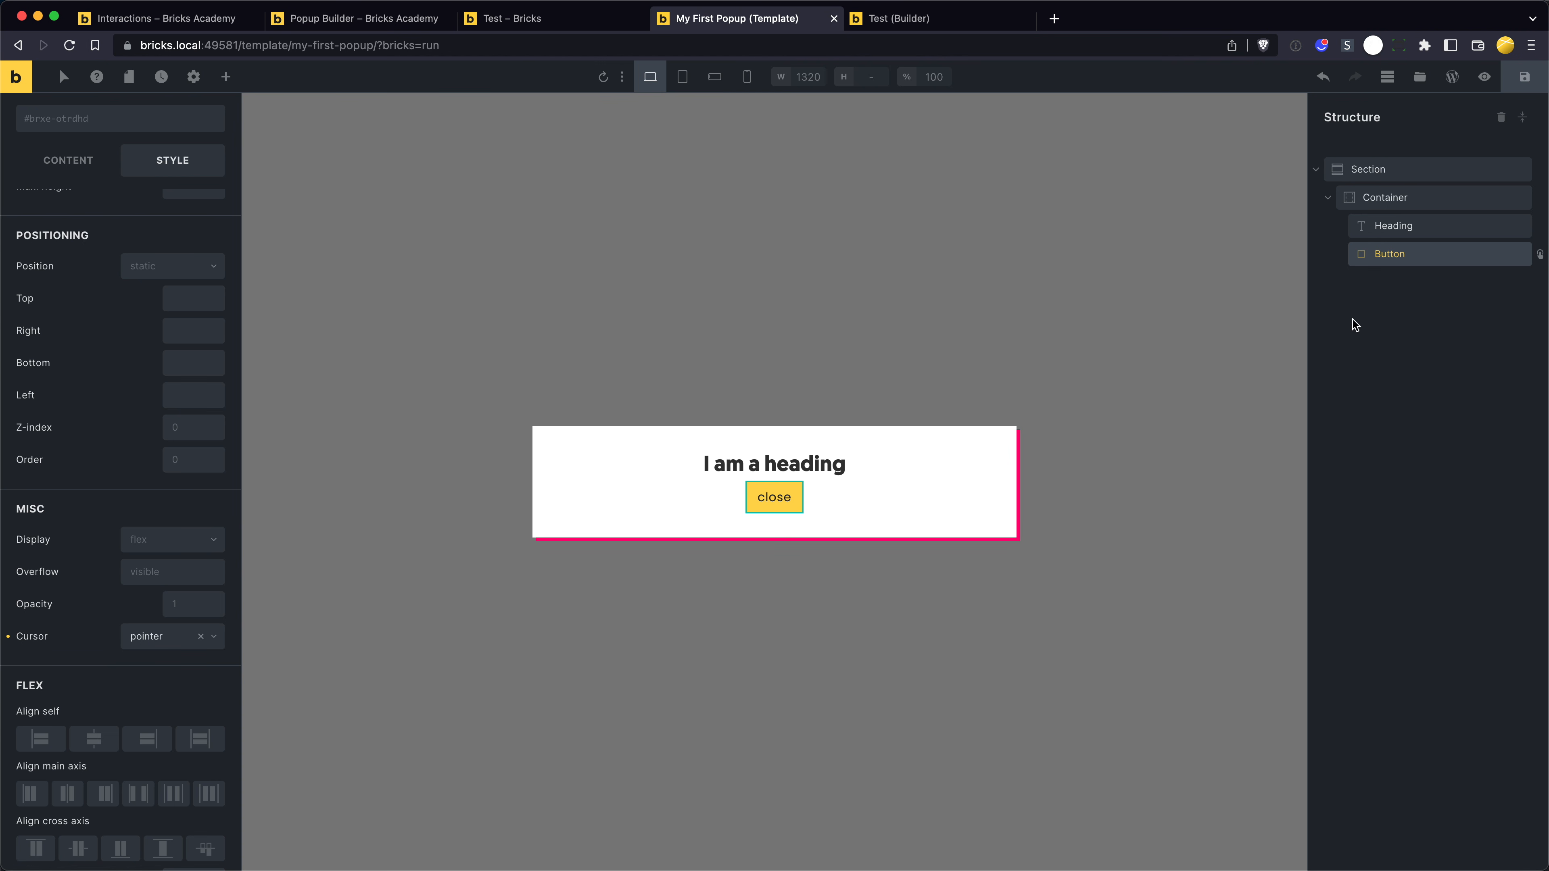
left_click(1413, 177)
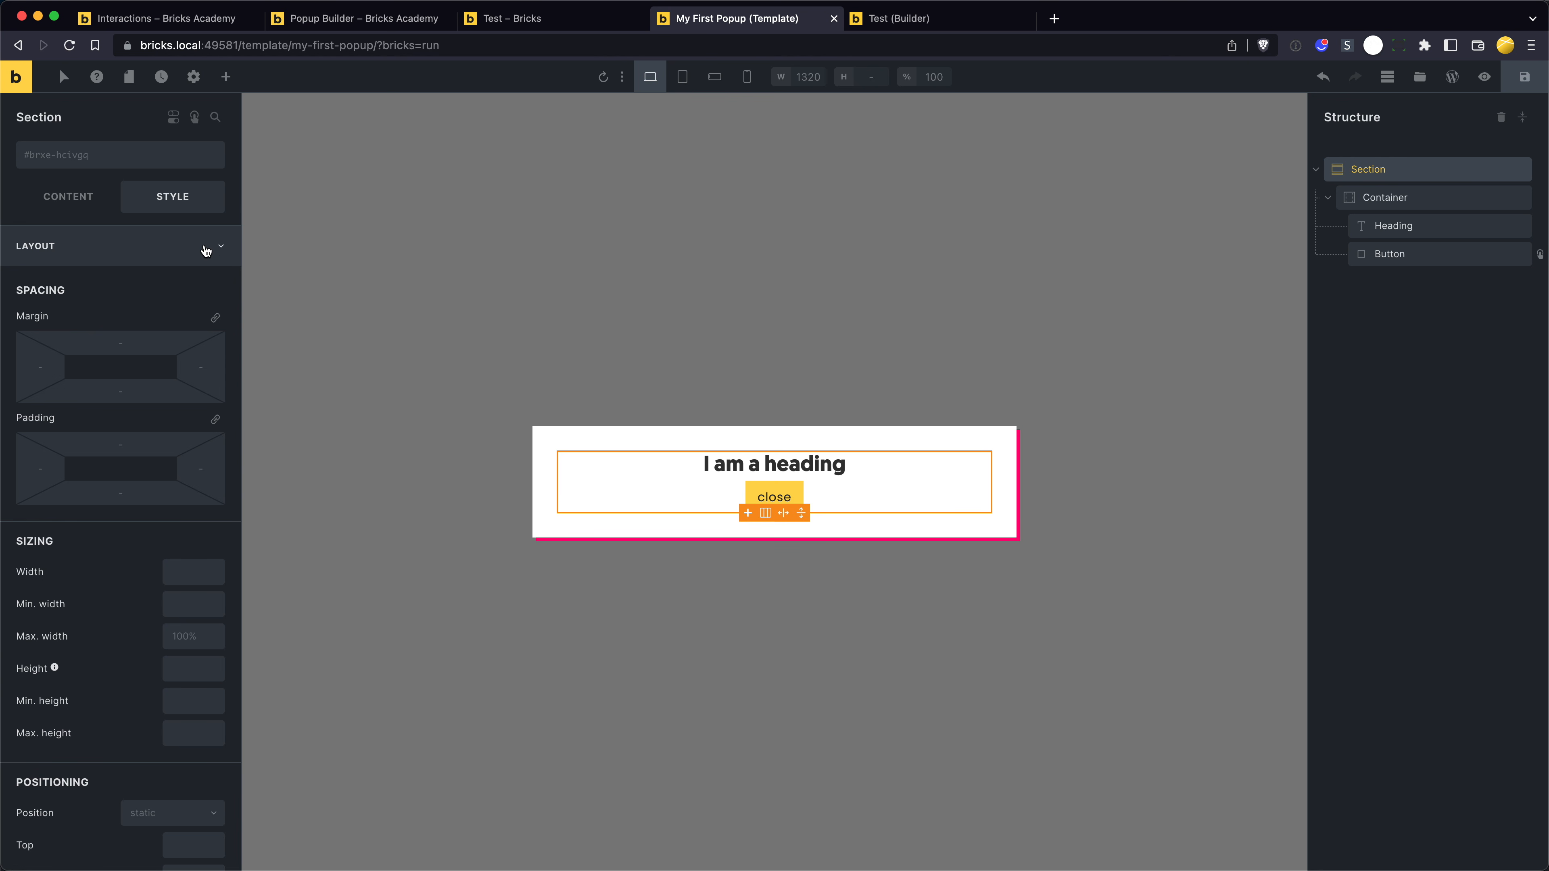
left_click(181, 253)
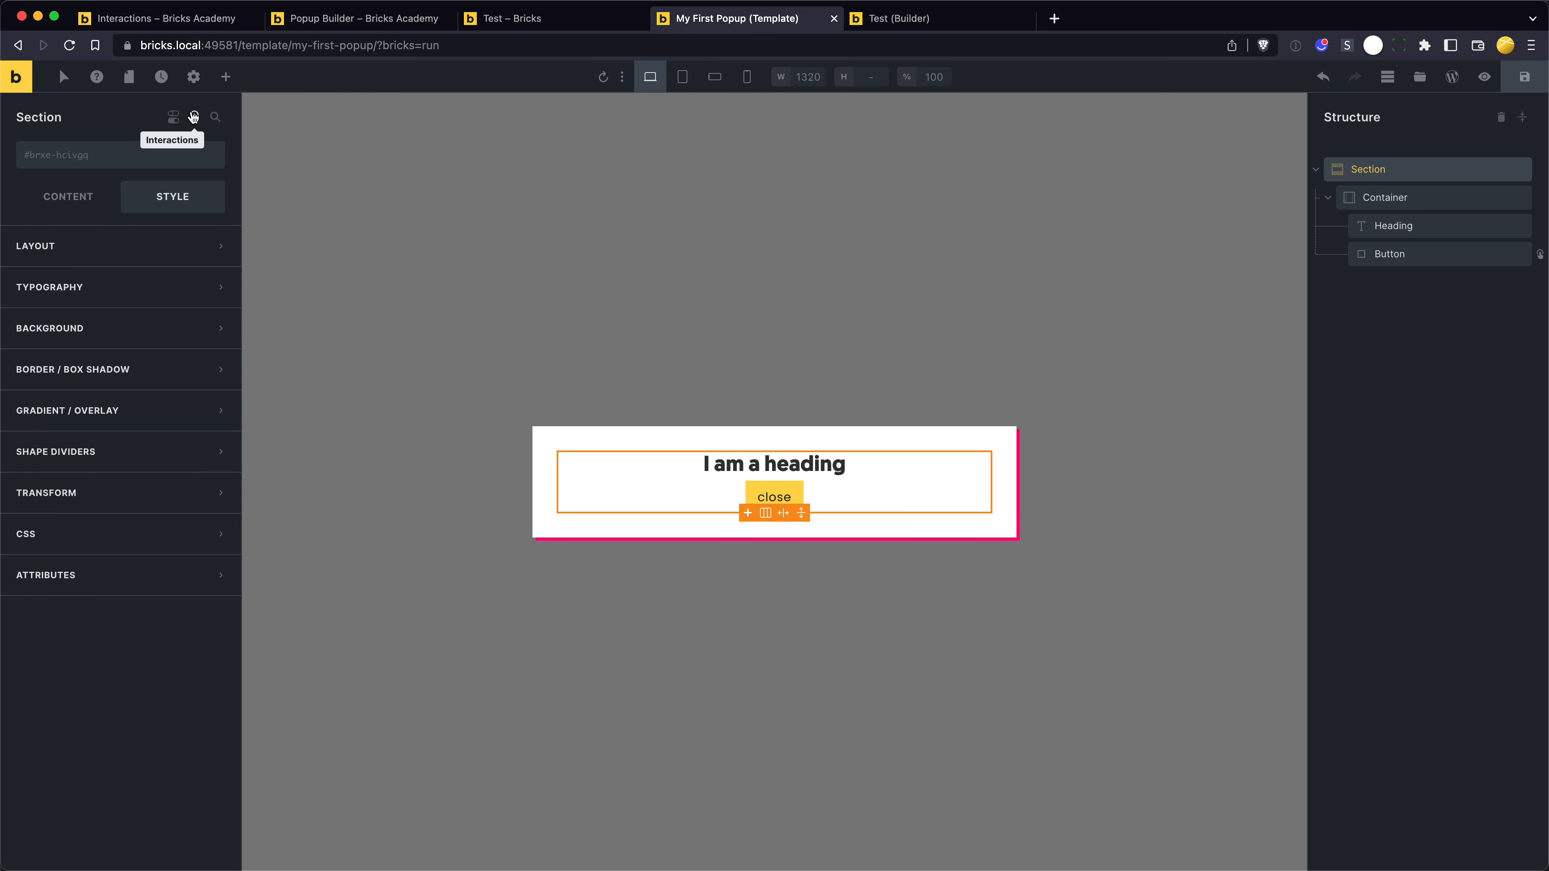
left_click(174, 118)
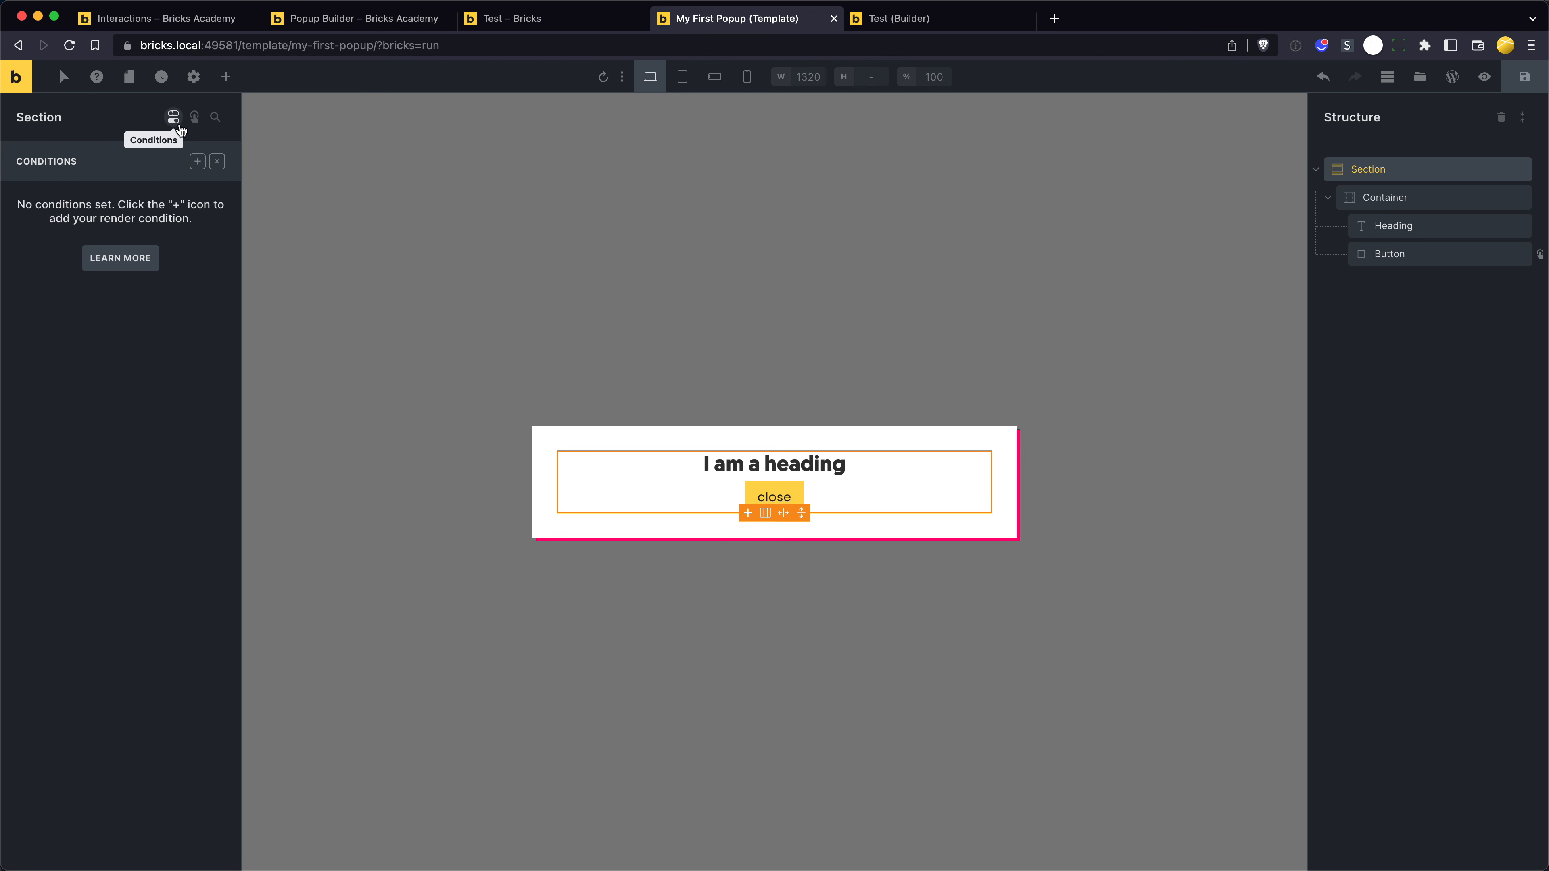
left_click(196, 161)
left_click(157, 221)
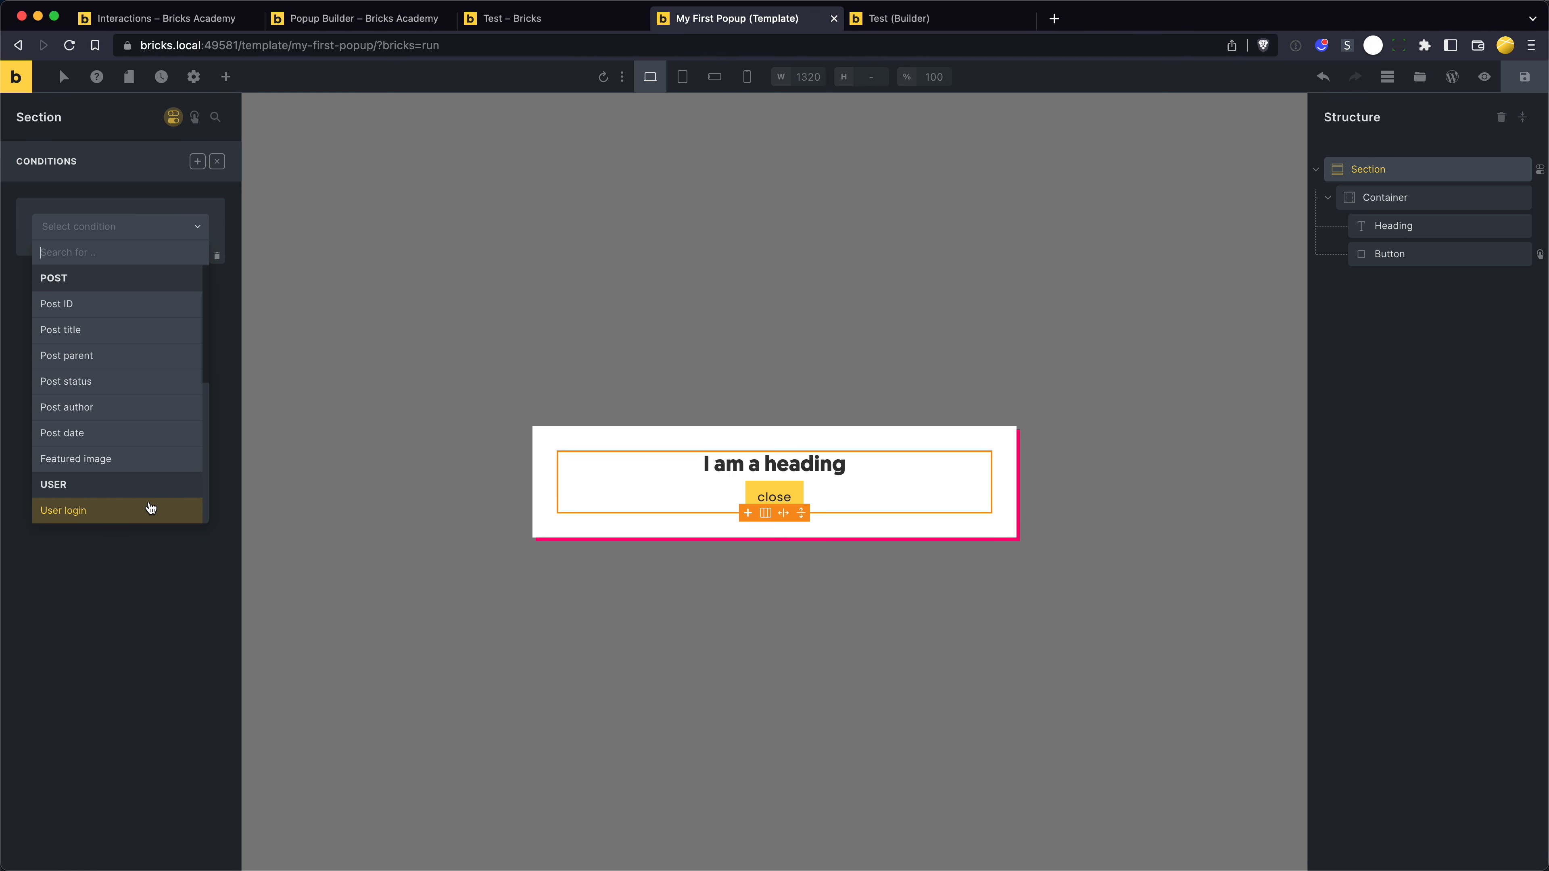
left_click(150, 507)
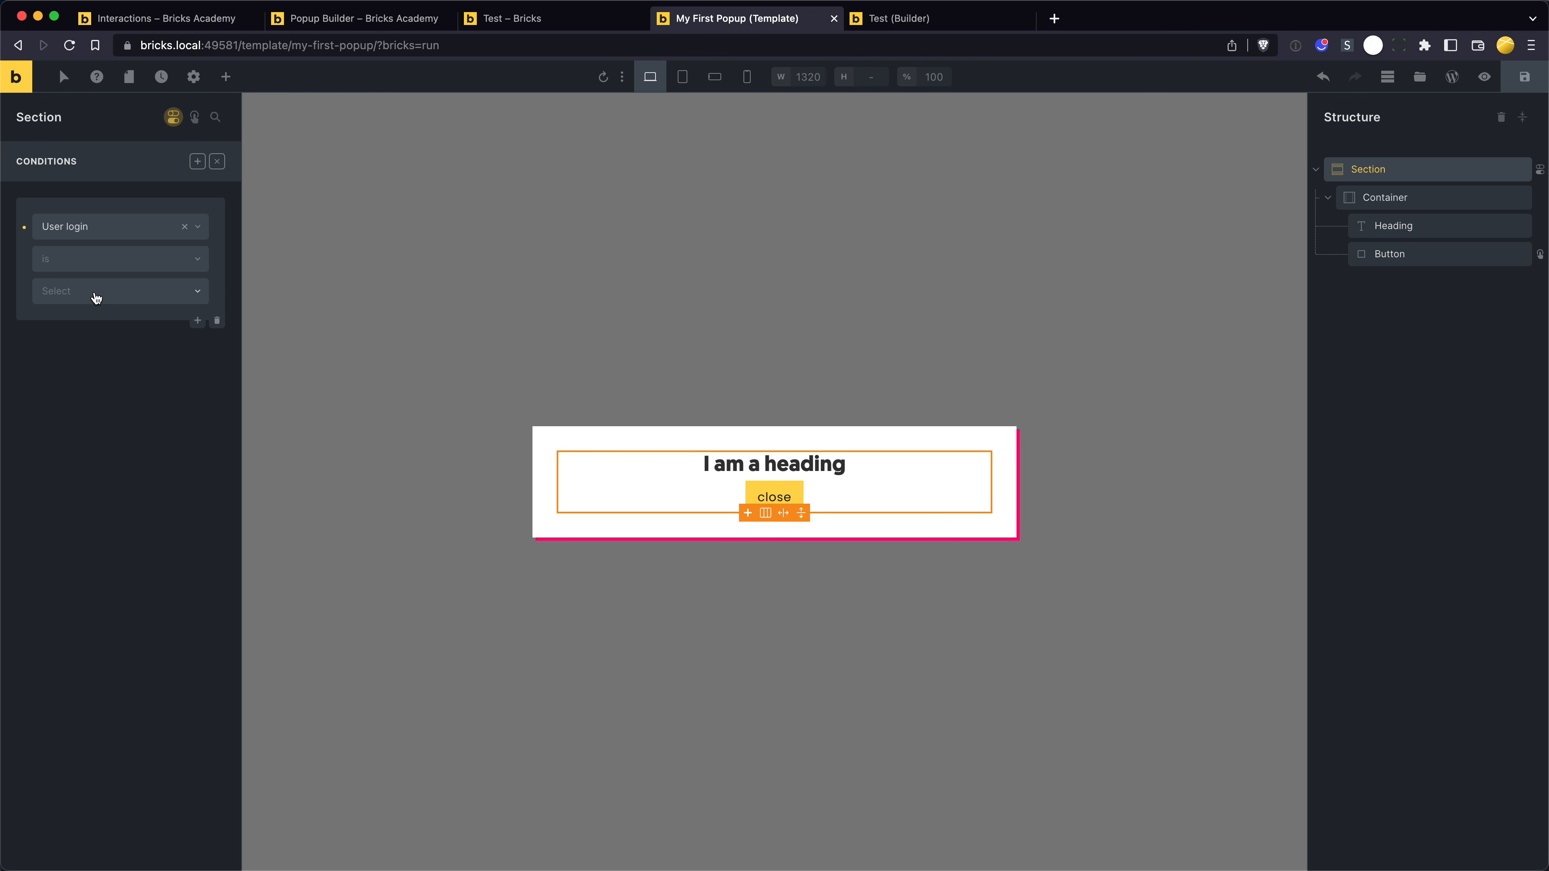
left_click(96, 297)
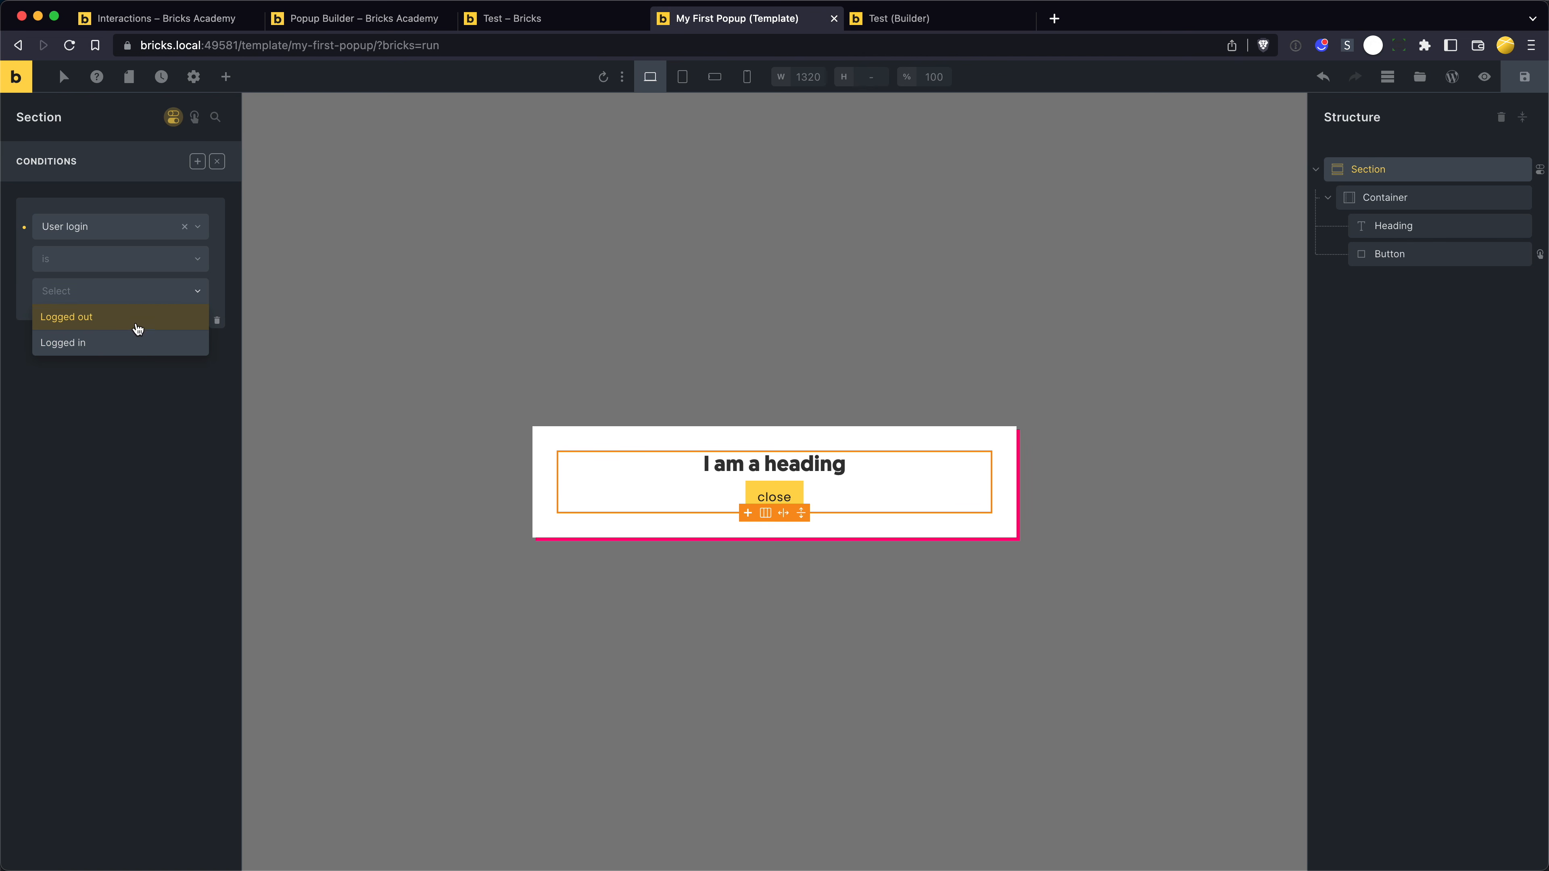
left_click(137, 323)
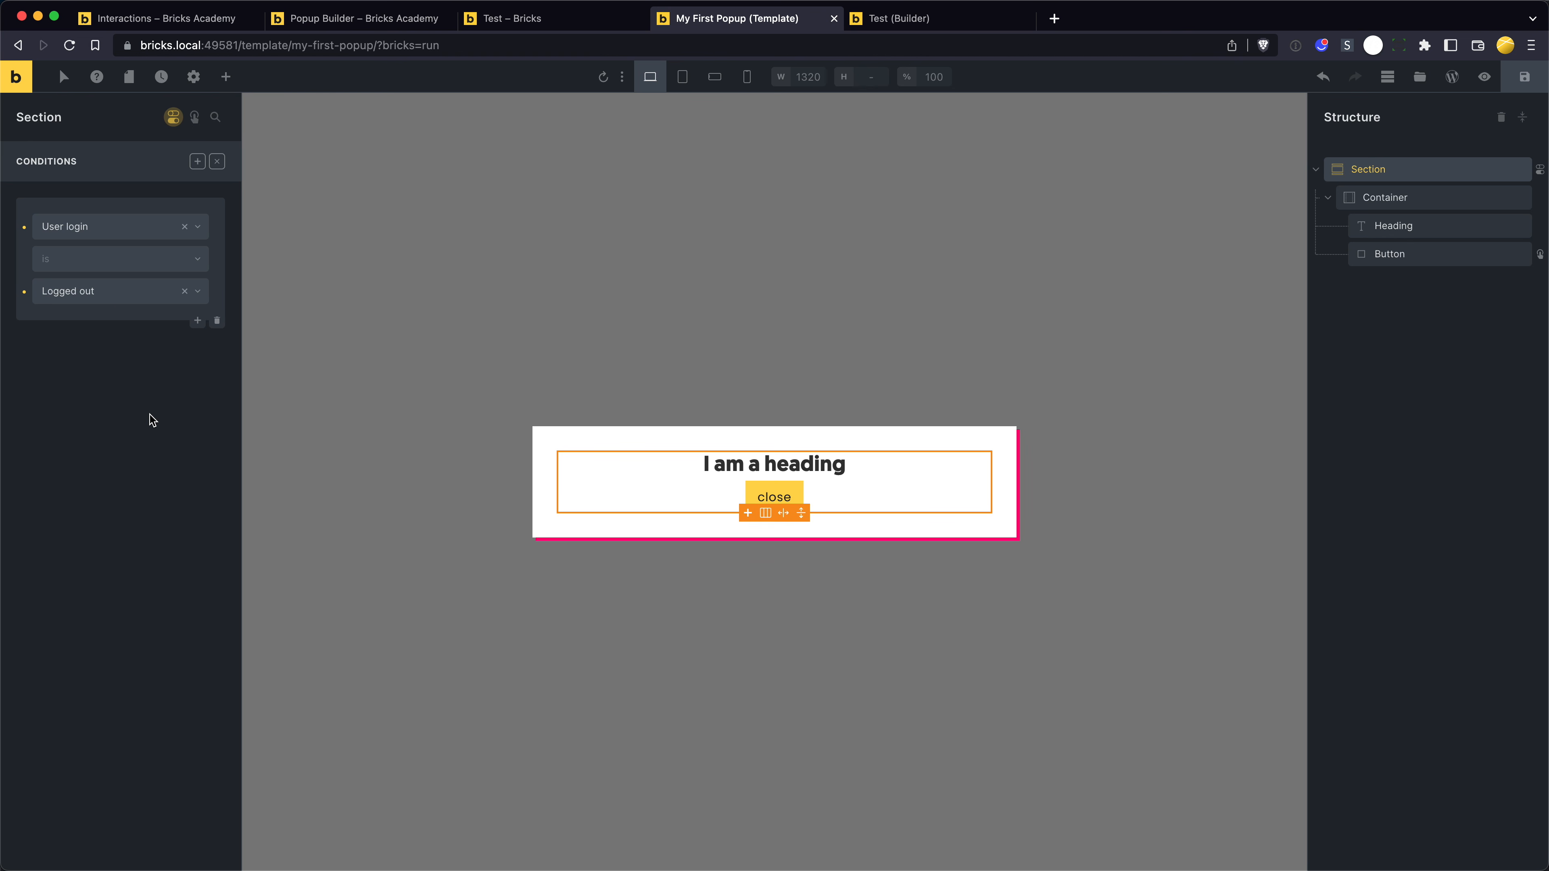
- Save the My First Popup template and reload the Test page to check the popup under the Logged out condition
left_click(151, 414)
left_click(151, 414)
key("super+s")
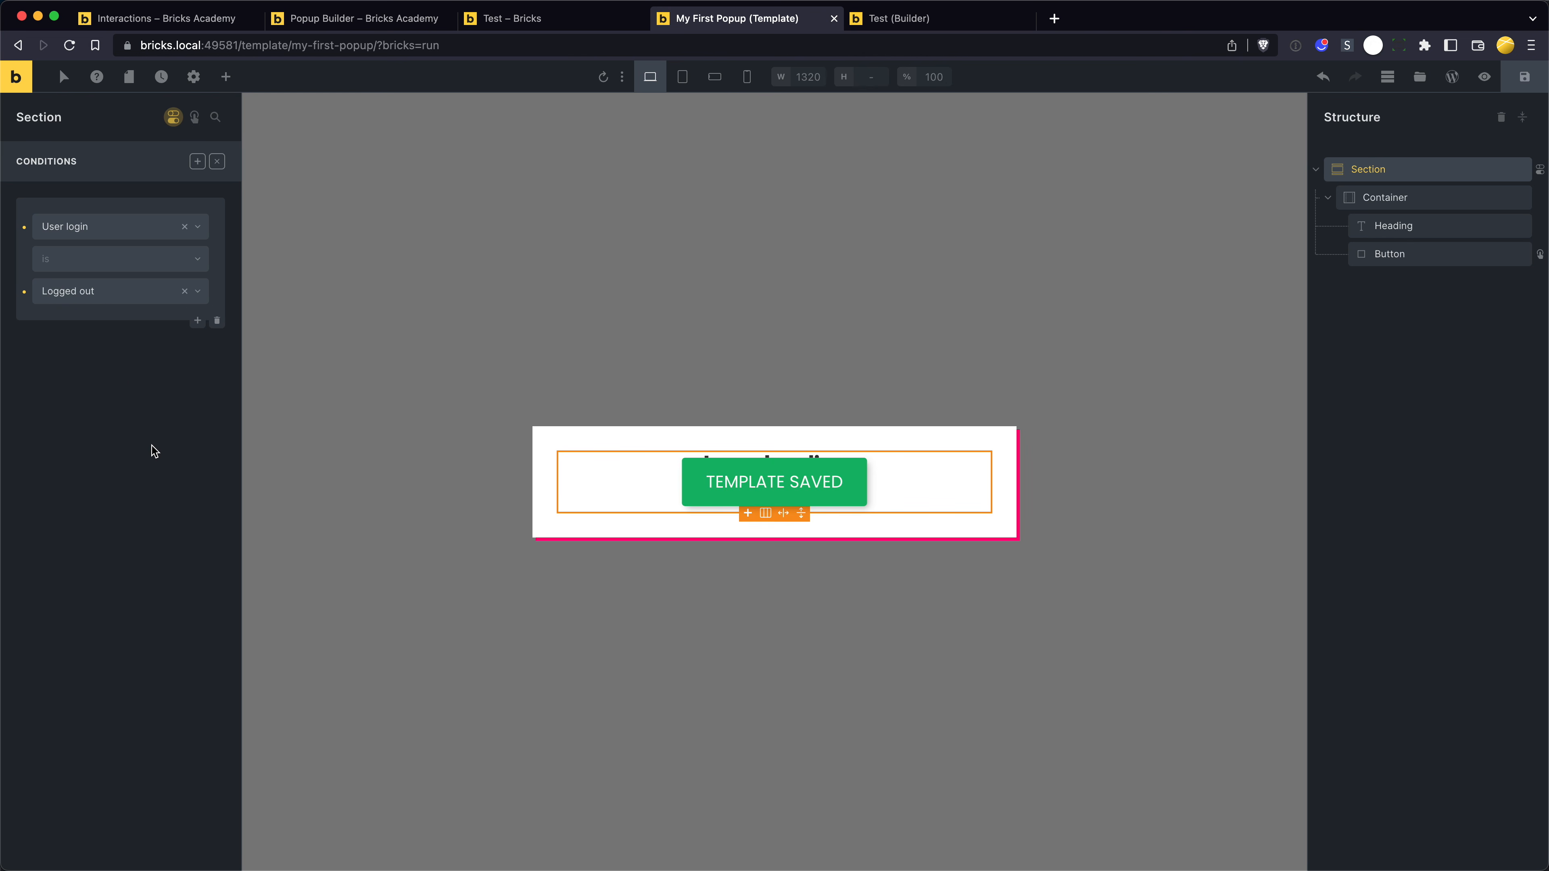
key("ctrl+shift+Tab")
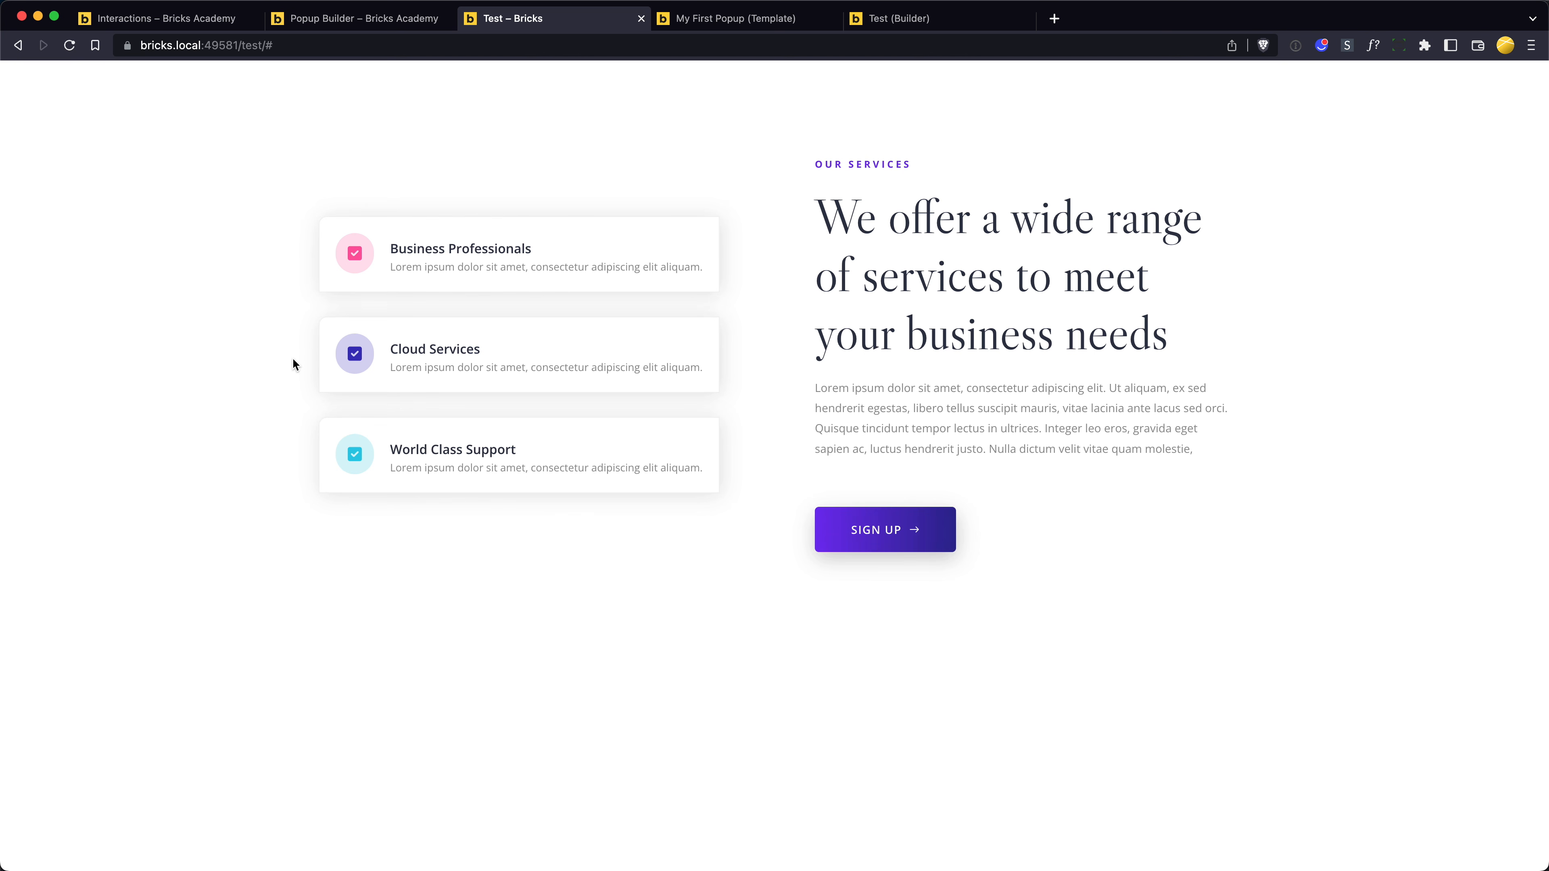
left_click(250, 372)
key("ctrl+Tab")
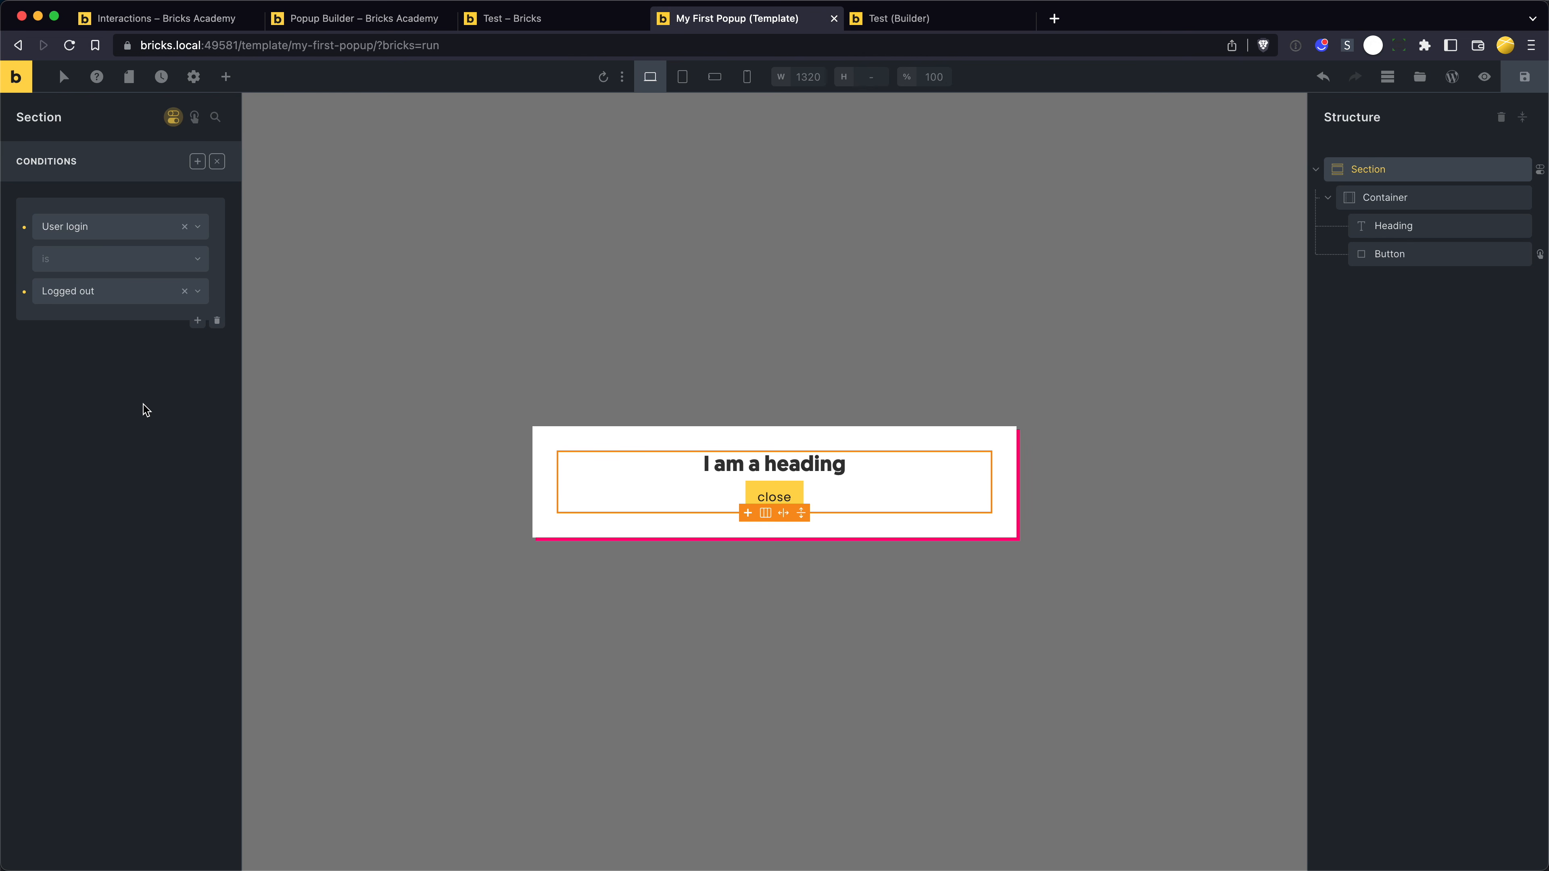
key("ctrl+shift+Tab")
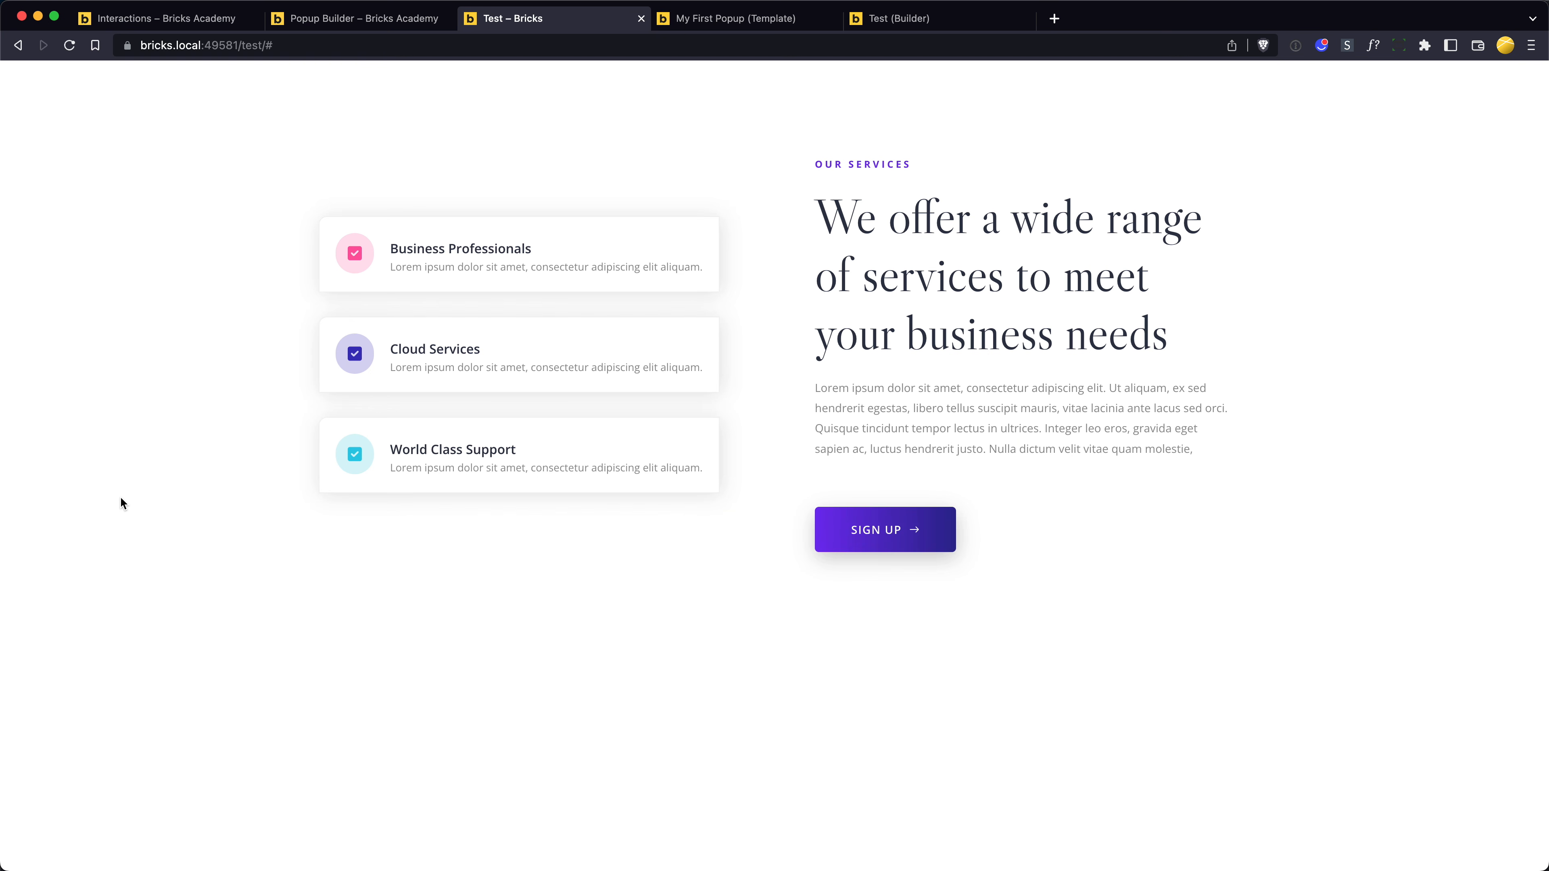
key("super+r")
- Set the popup section's User login condition to Logged in, save the template, and reload the Test page
key("ctrl+Tab")
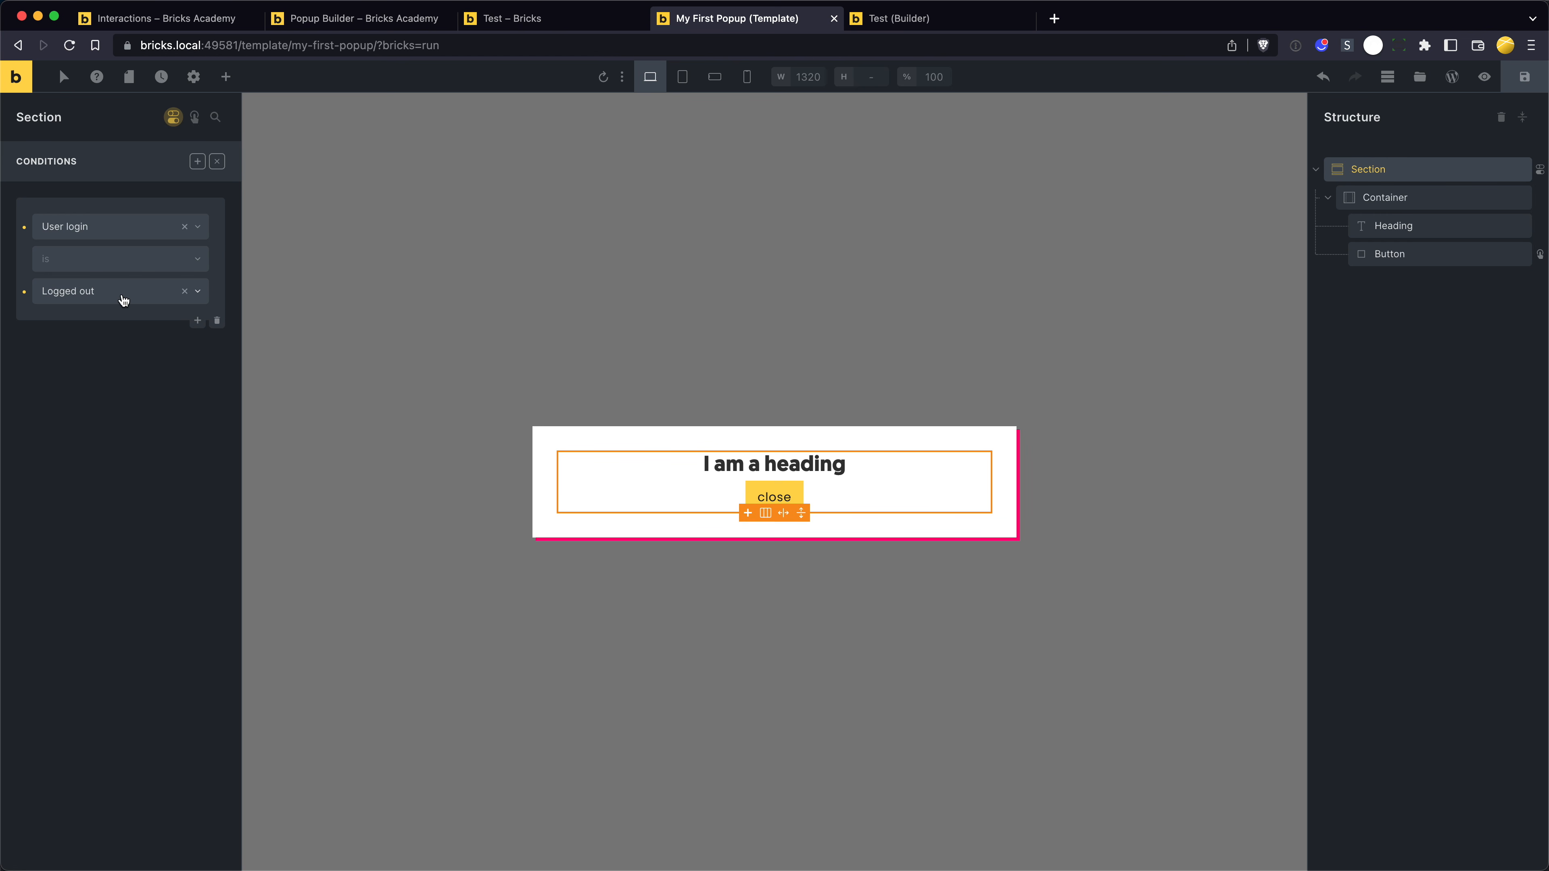
left_click(111, 293)
left_click(110, 345)
key("super+s")
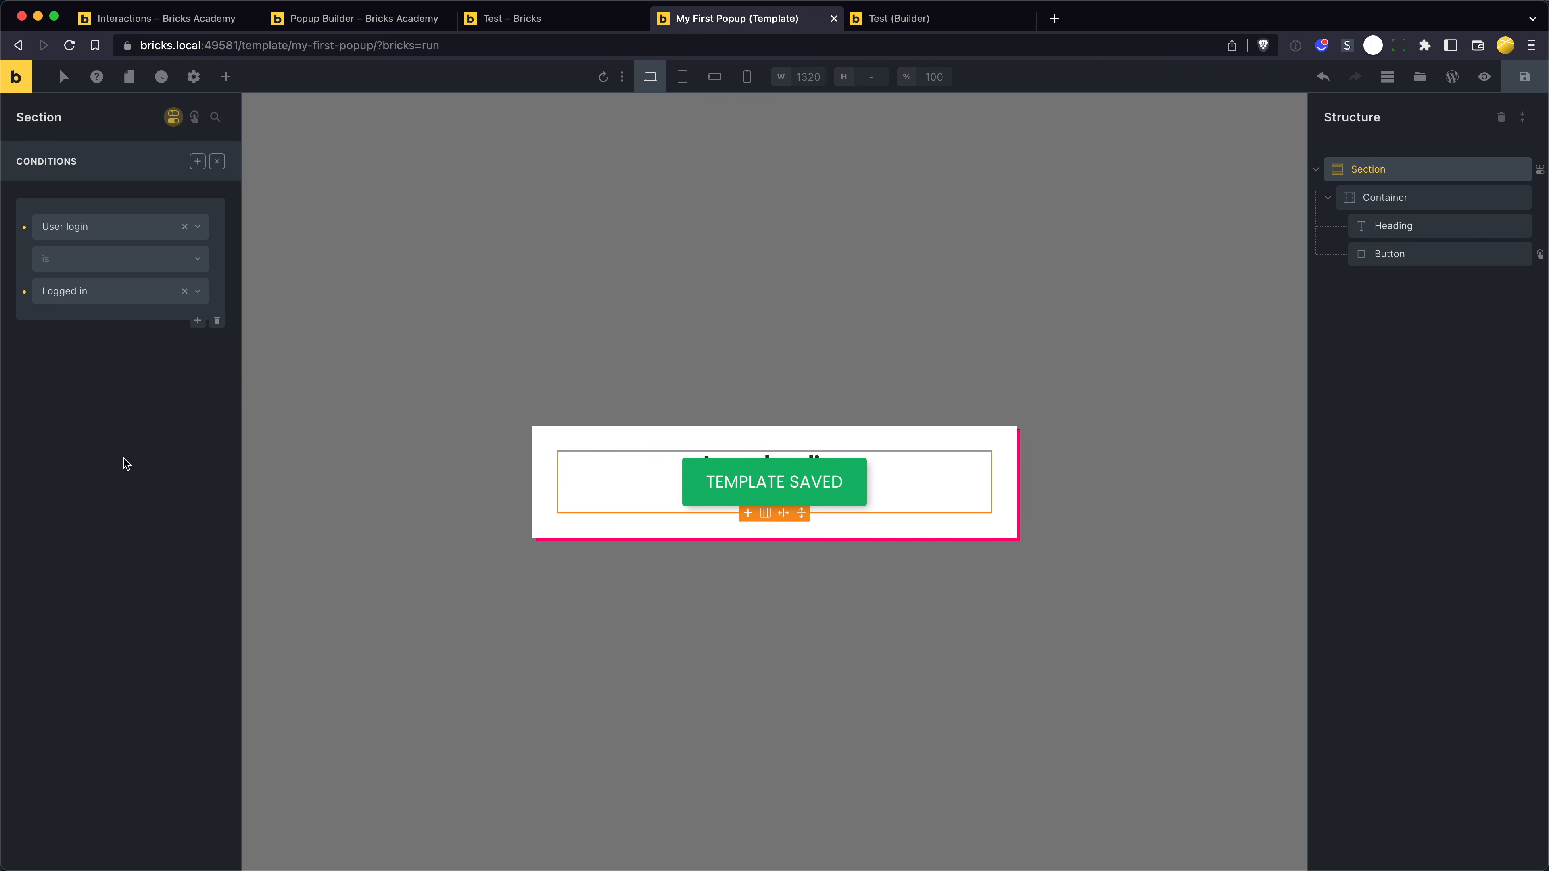
key("super+alt+Left")
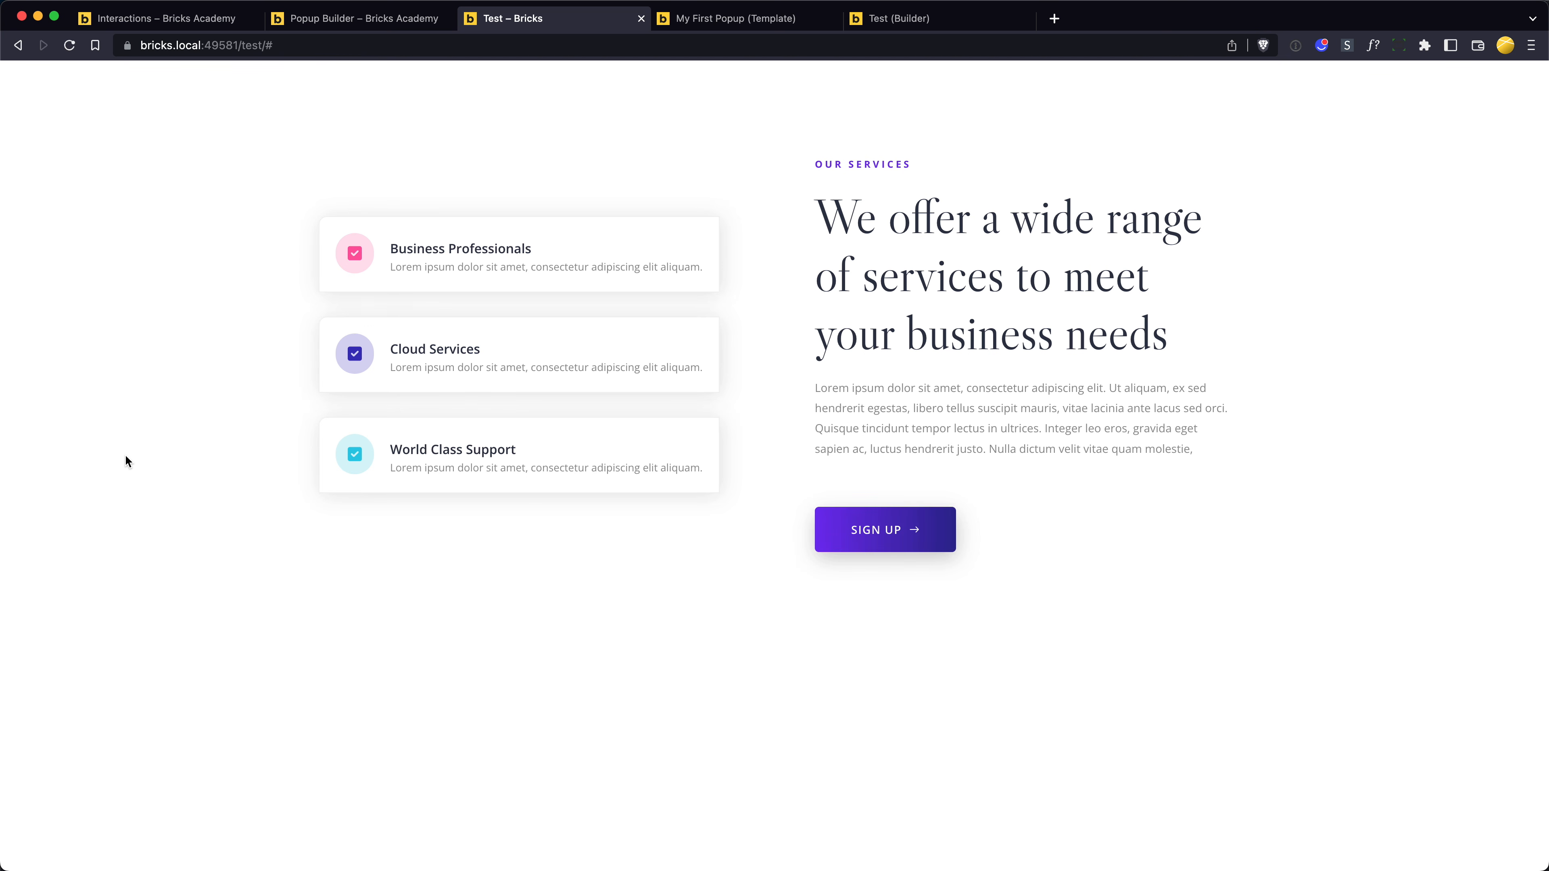
key("super+r")
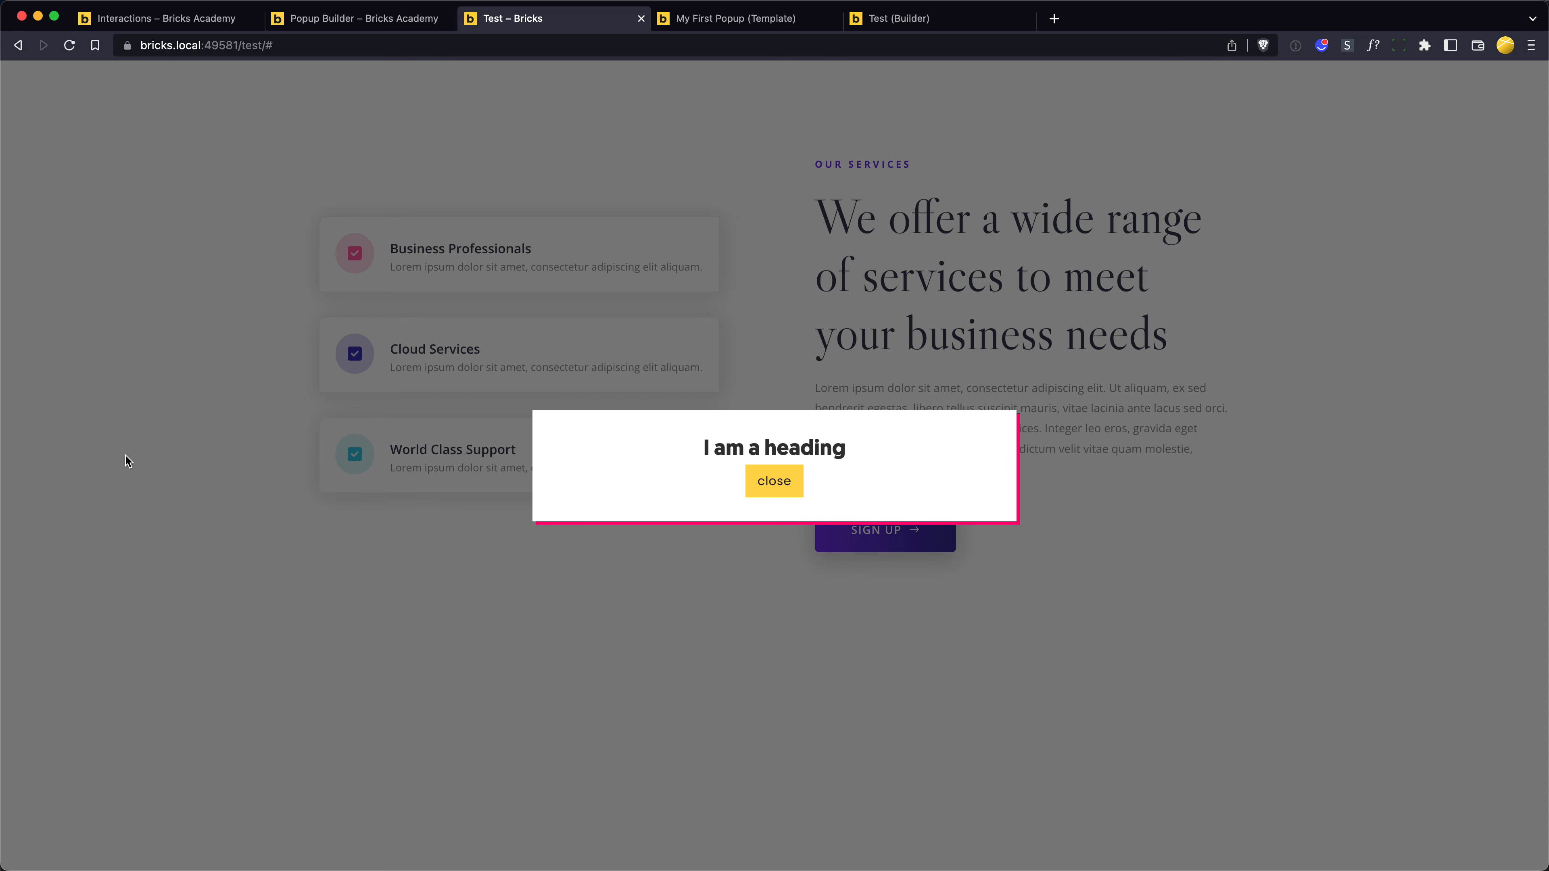
- Review the Popup limit section of the Popup Builder article, including the three limit types
key("ctrl+shift+Tab")
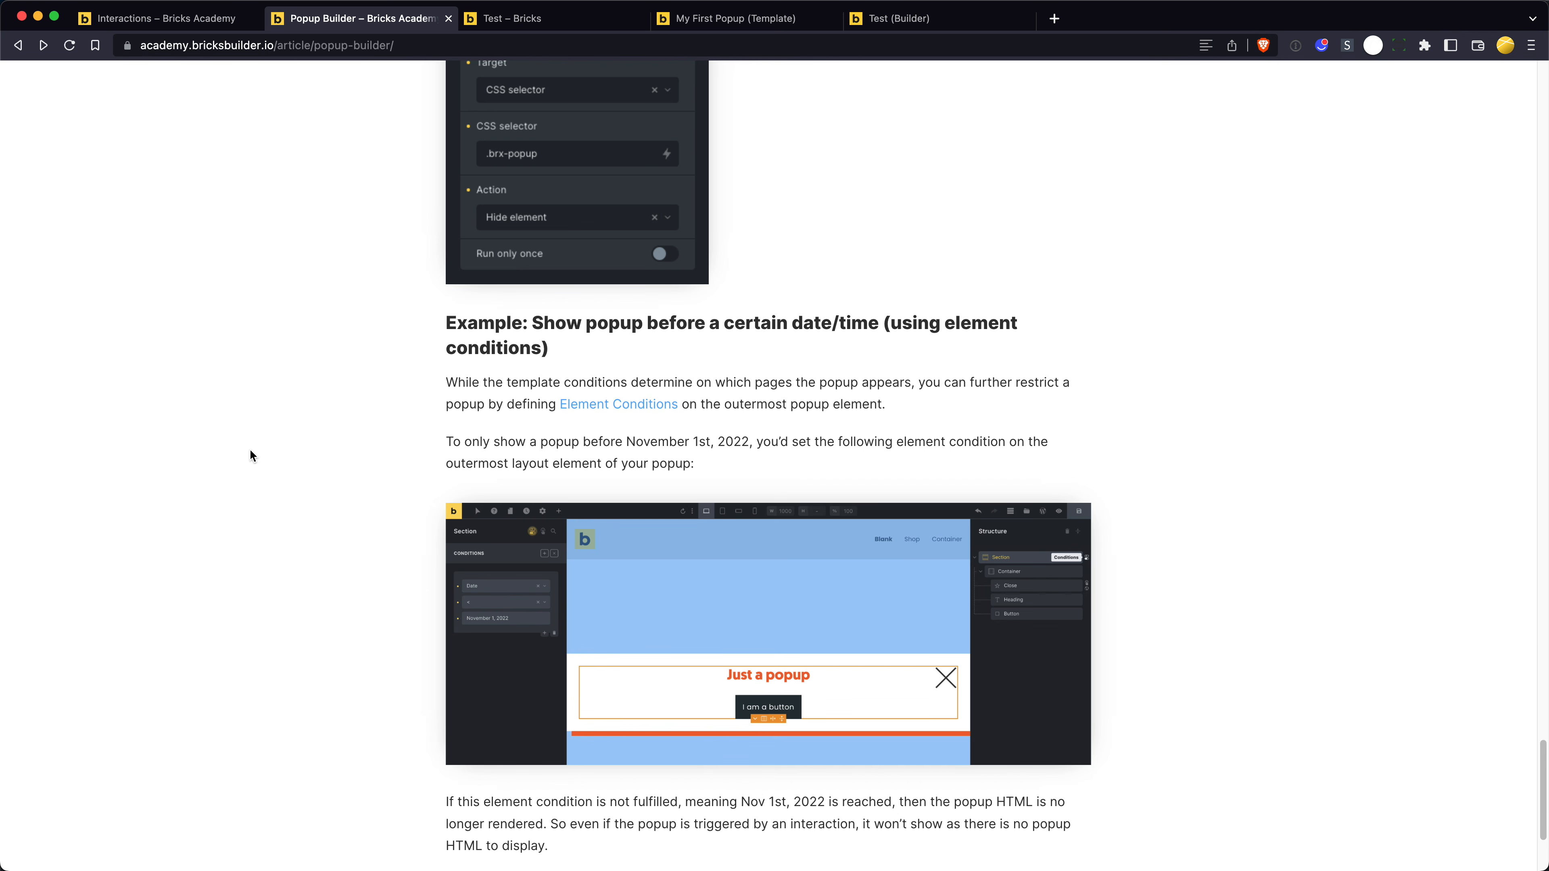
scroll(262, 488, "up", 8)
scroll(283, 539, "up", 15)
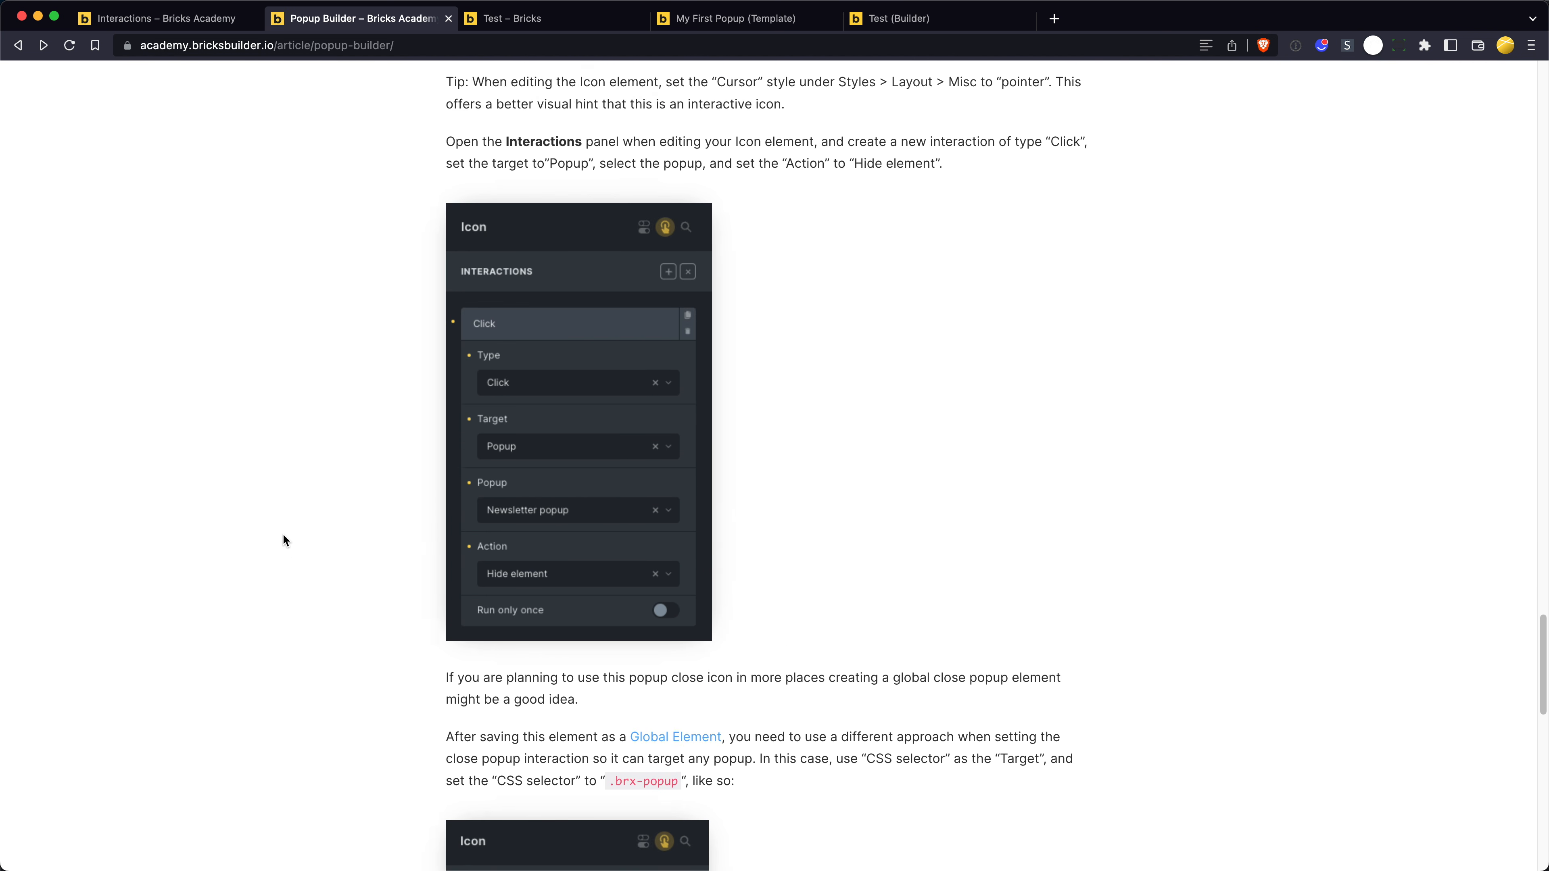
scroll(288, 540, "up", 8)
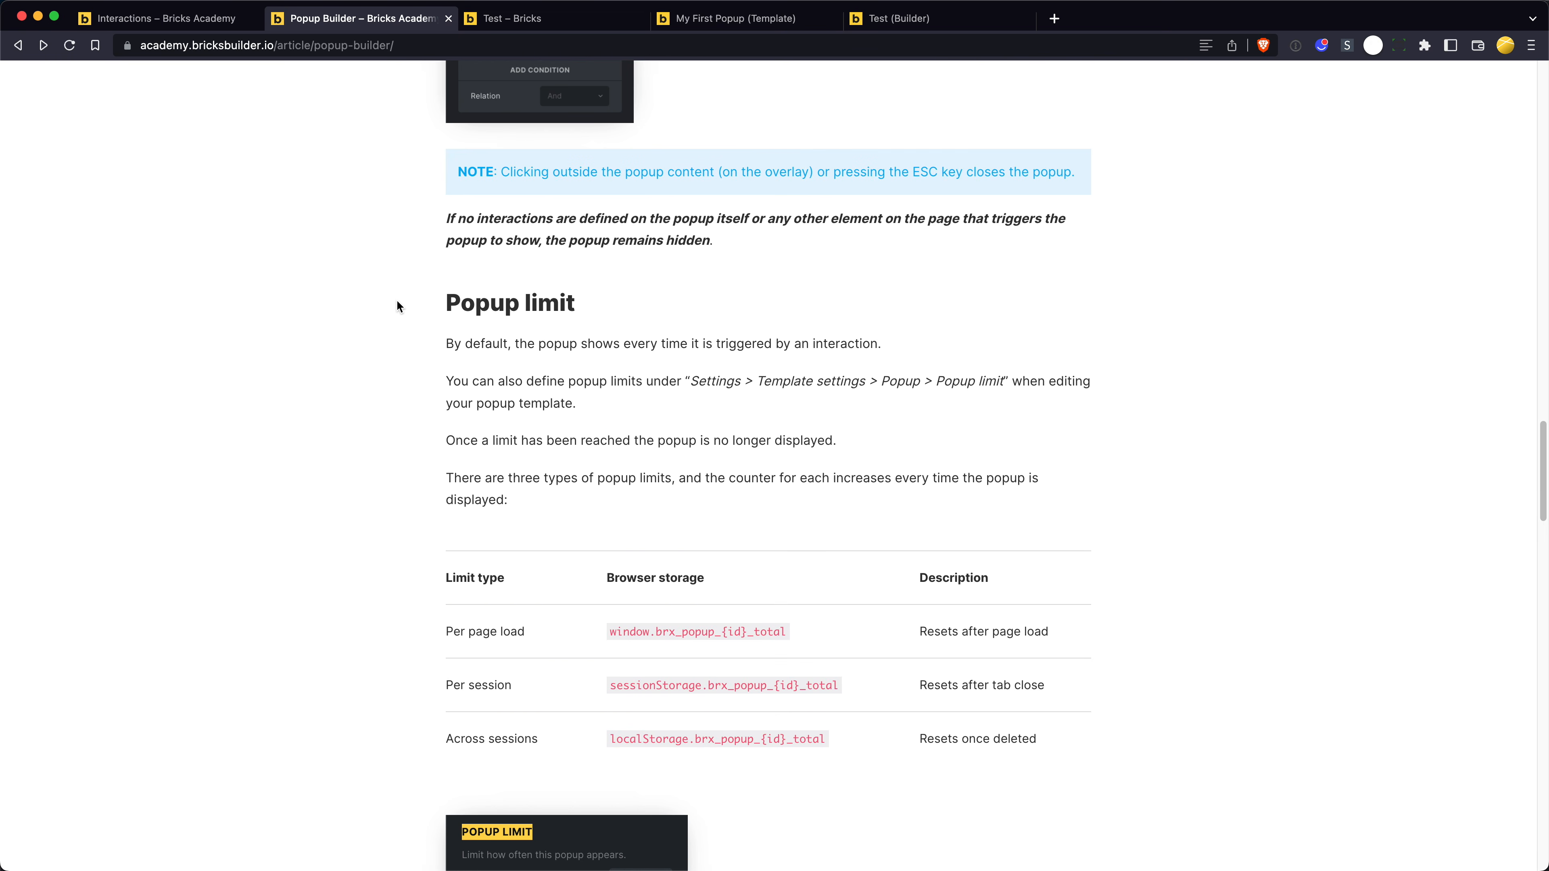
left_click_drag(397, 300, 650, 302)
- Delete the User login condition from the outermost section of the My First Popup template
key("ctrl+Tab")
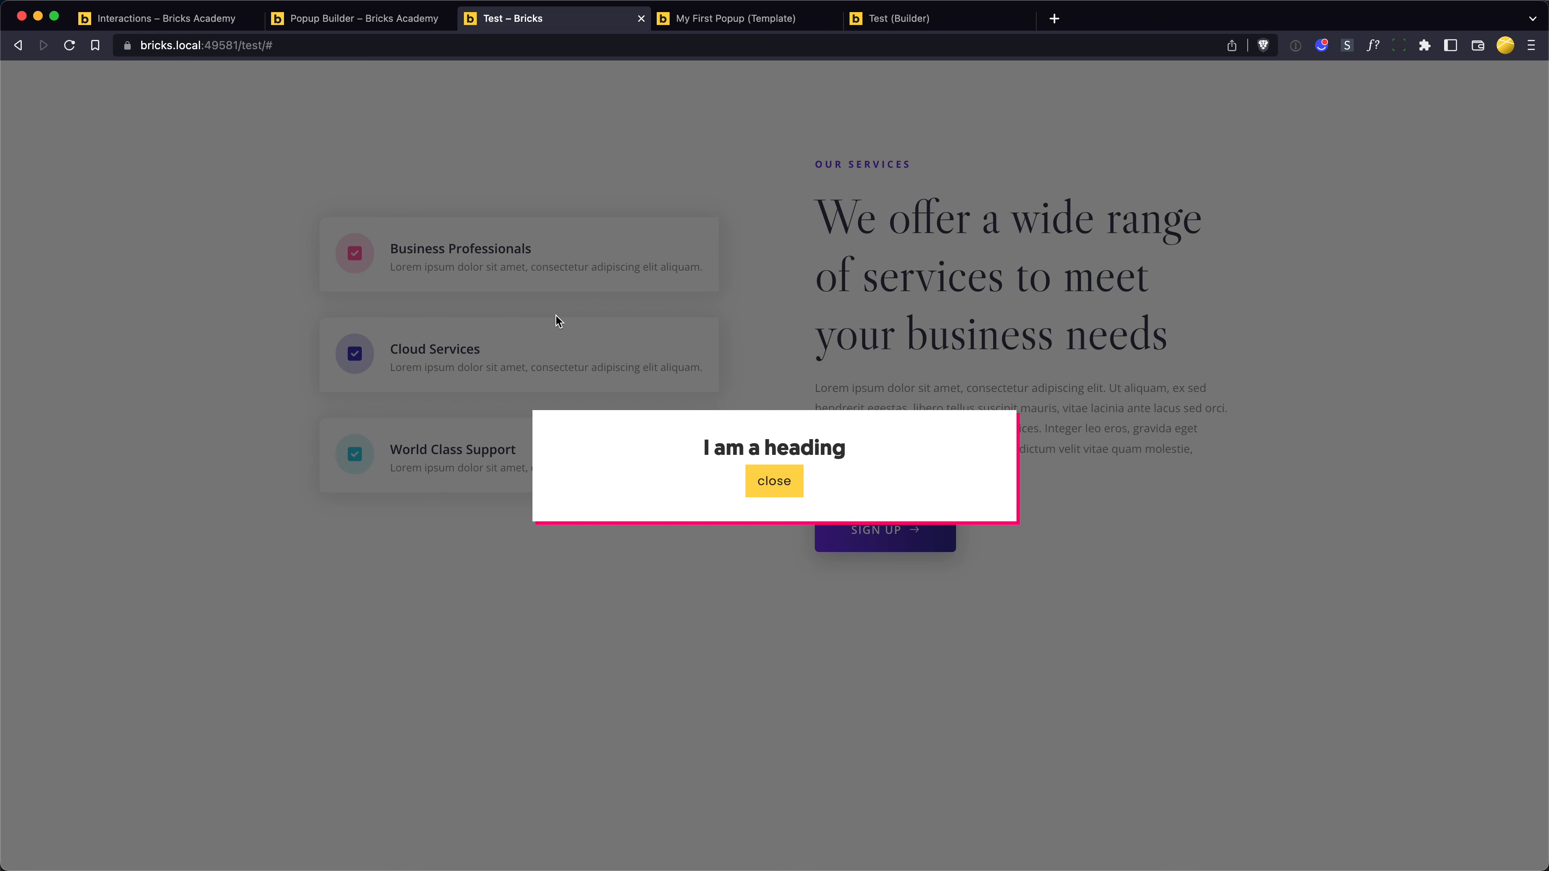
key("ctrl+Tab")
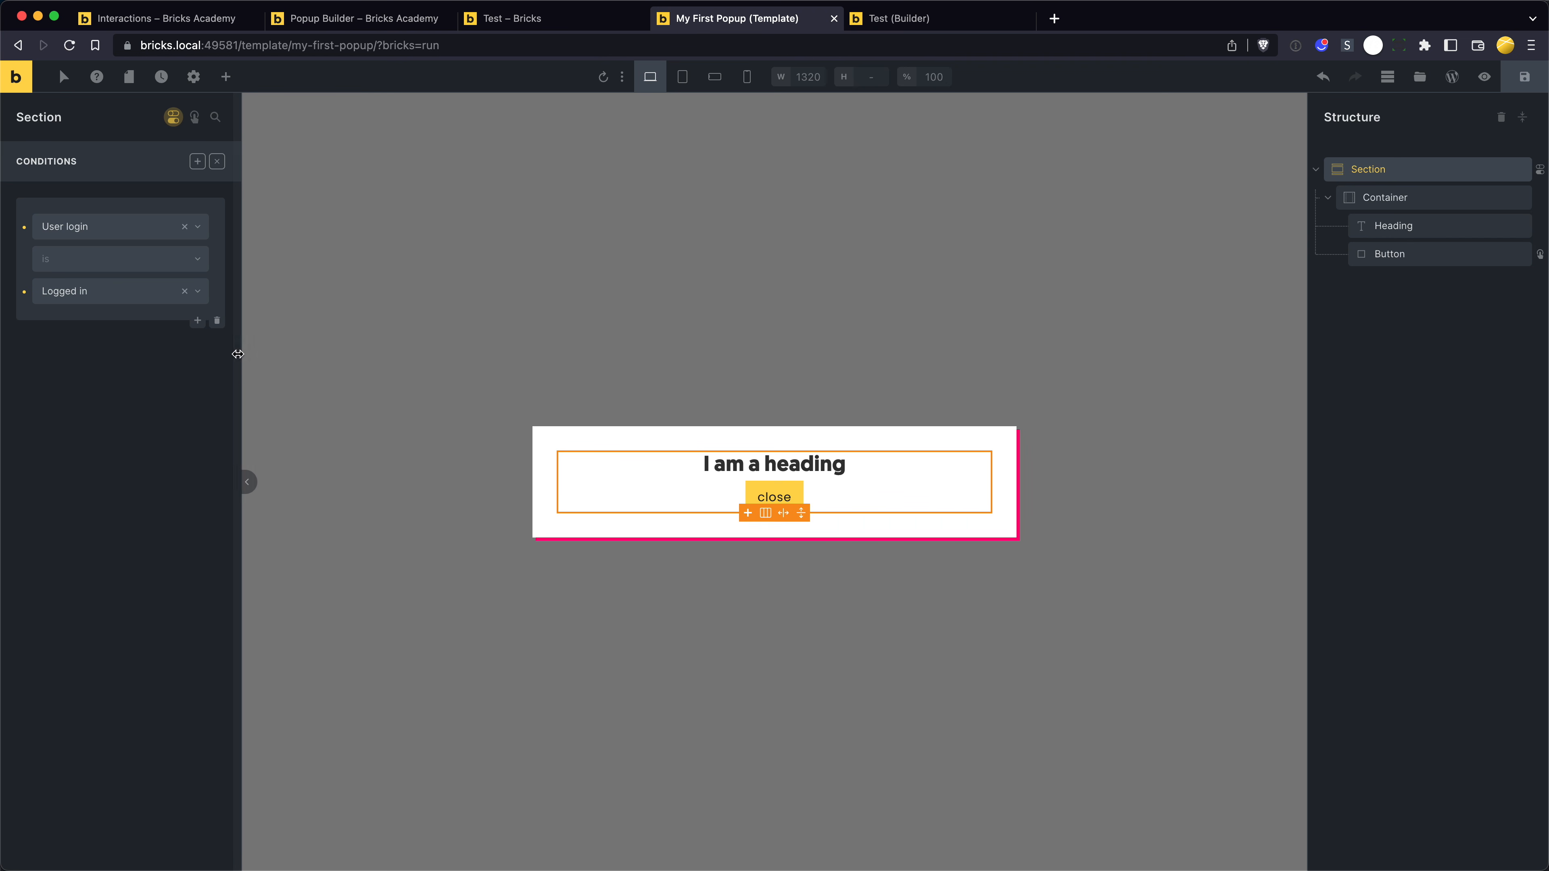
left_click(217, 324)
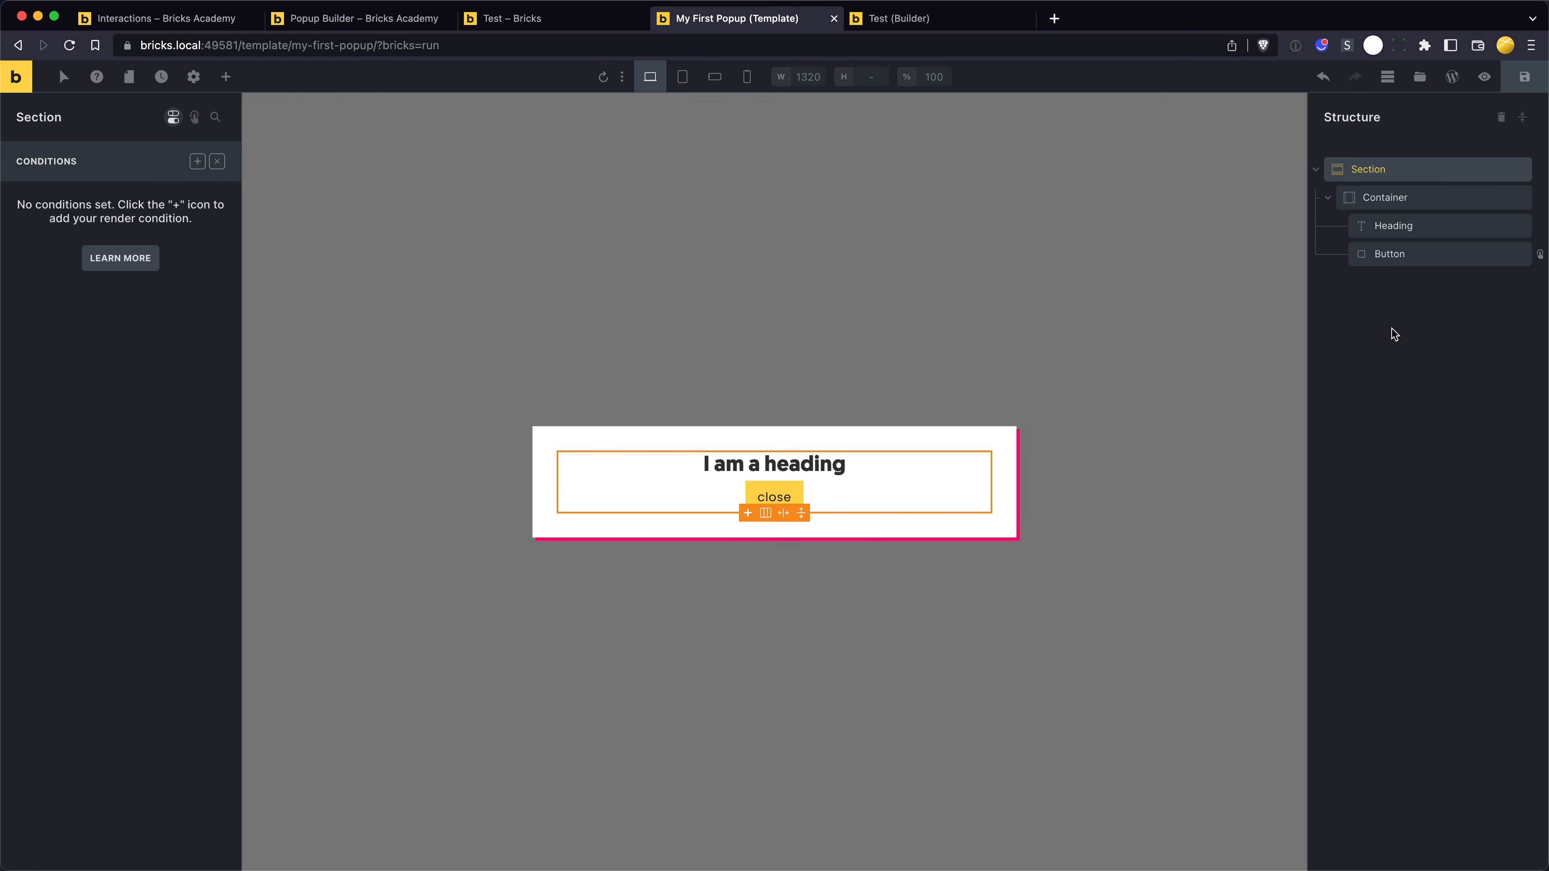
- Open the popup's template settings and bring up the popup limit options for page load and sessions
left_click(189, 80)
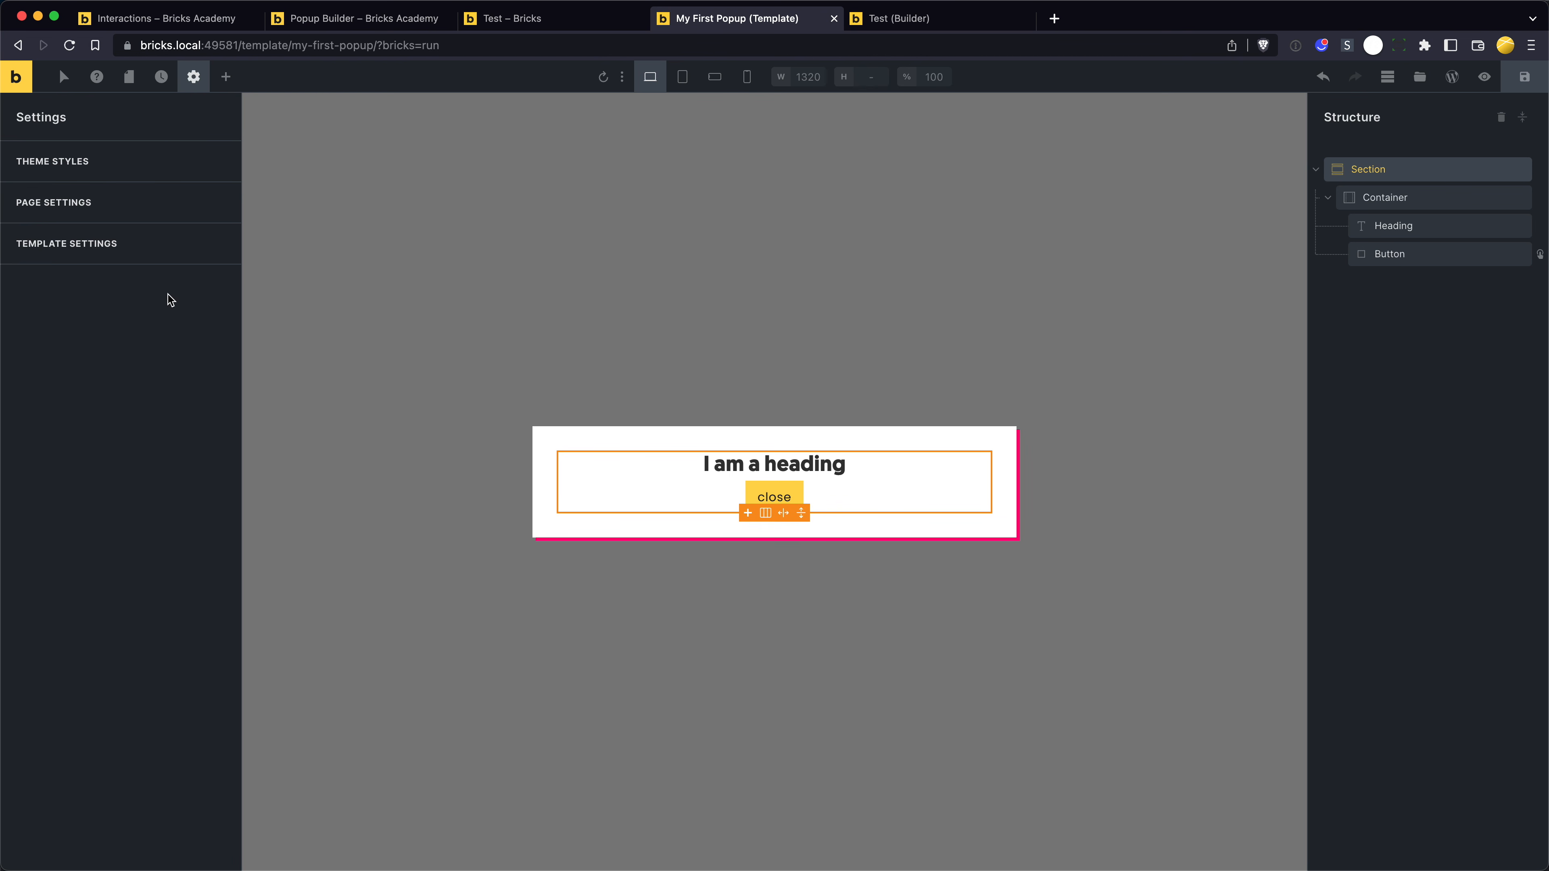
left_click(99, 252)
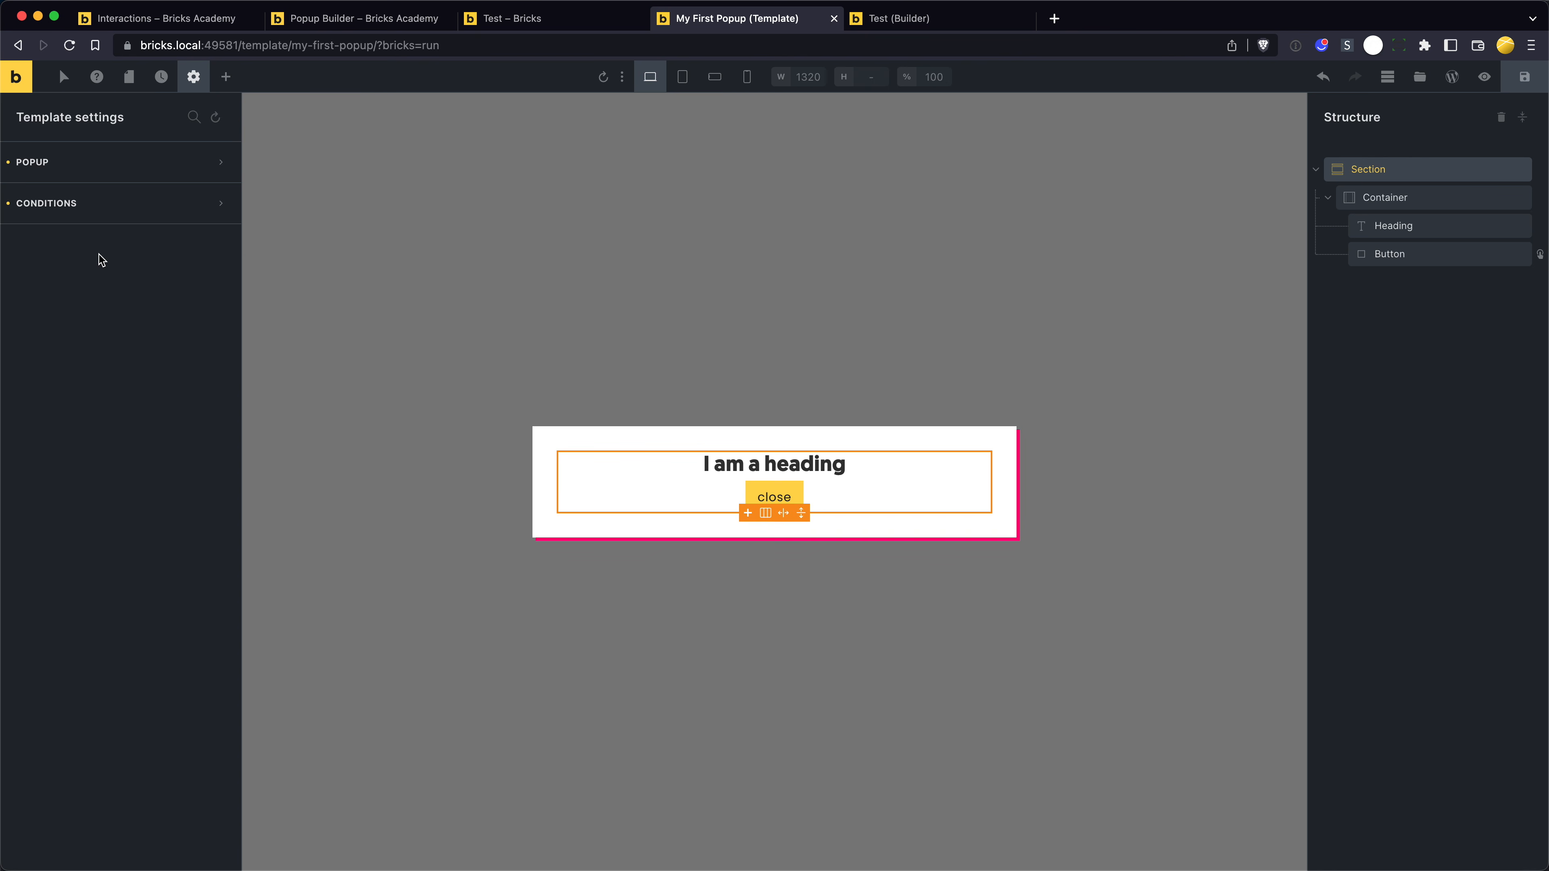
left_click(113, 160)
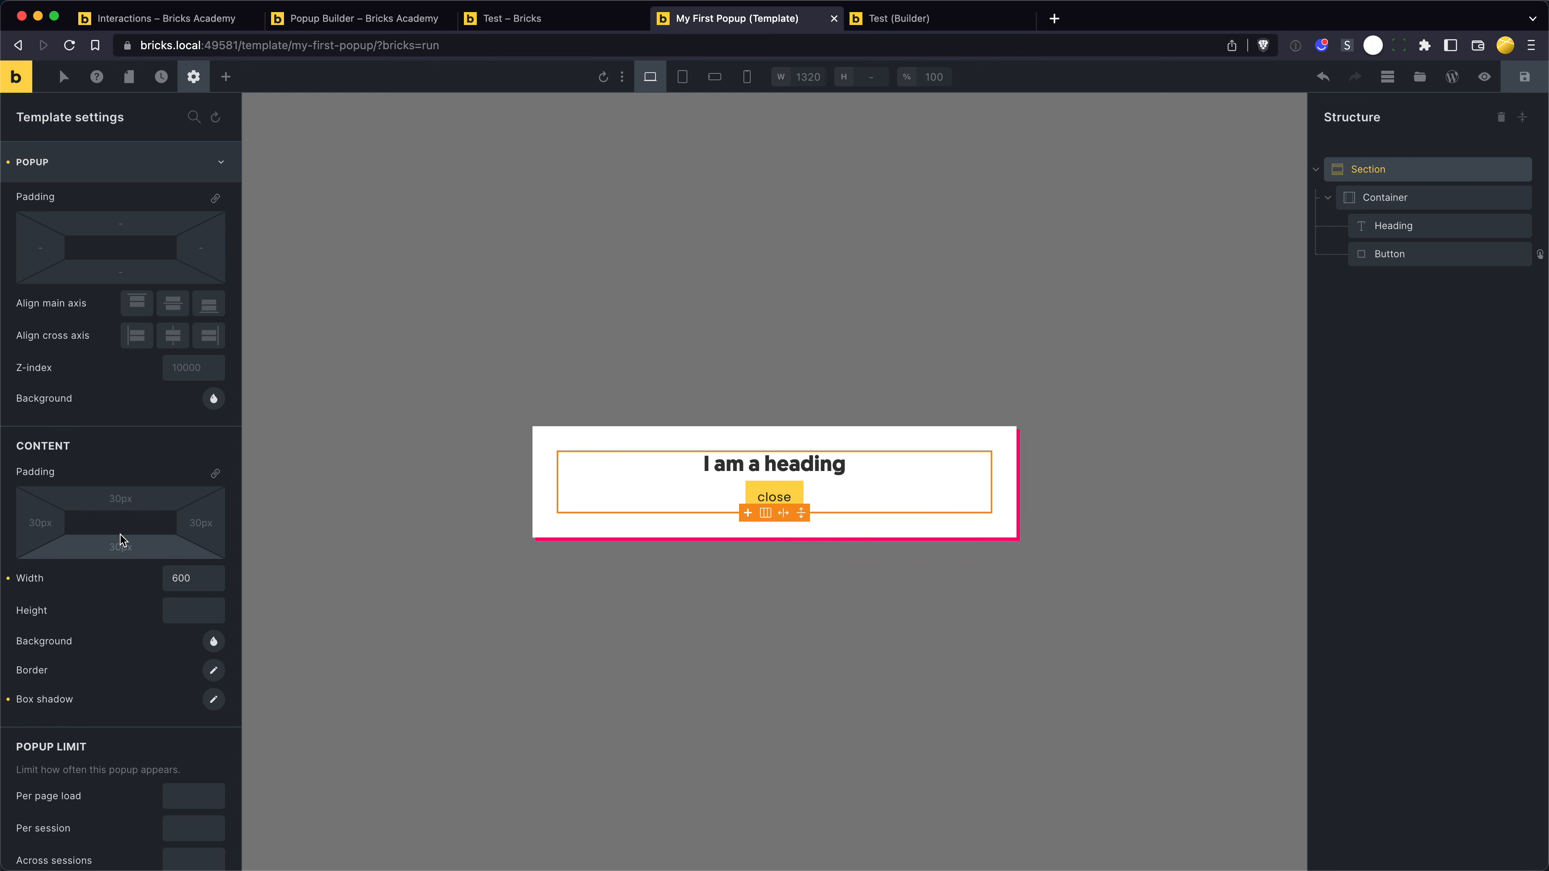
scroll(121, 540, "down", 5)
scroll(124, 541, "down", 1)
left_click(207, 565)
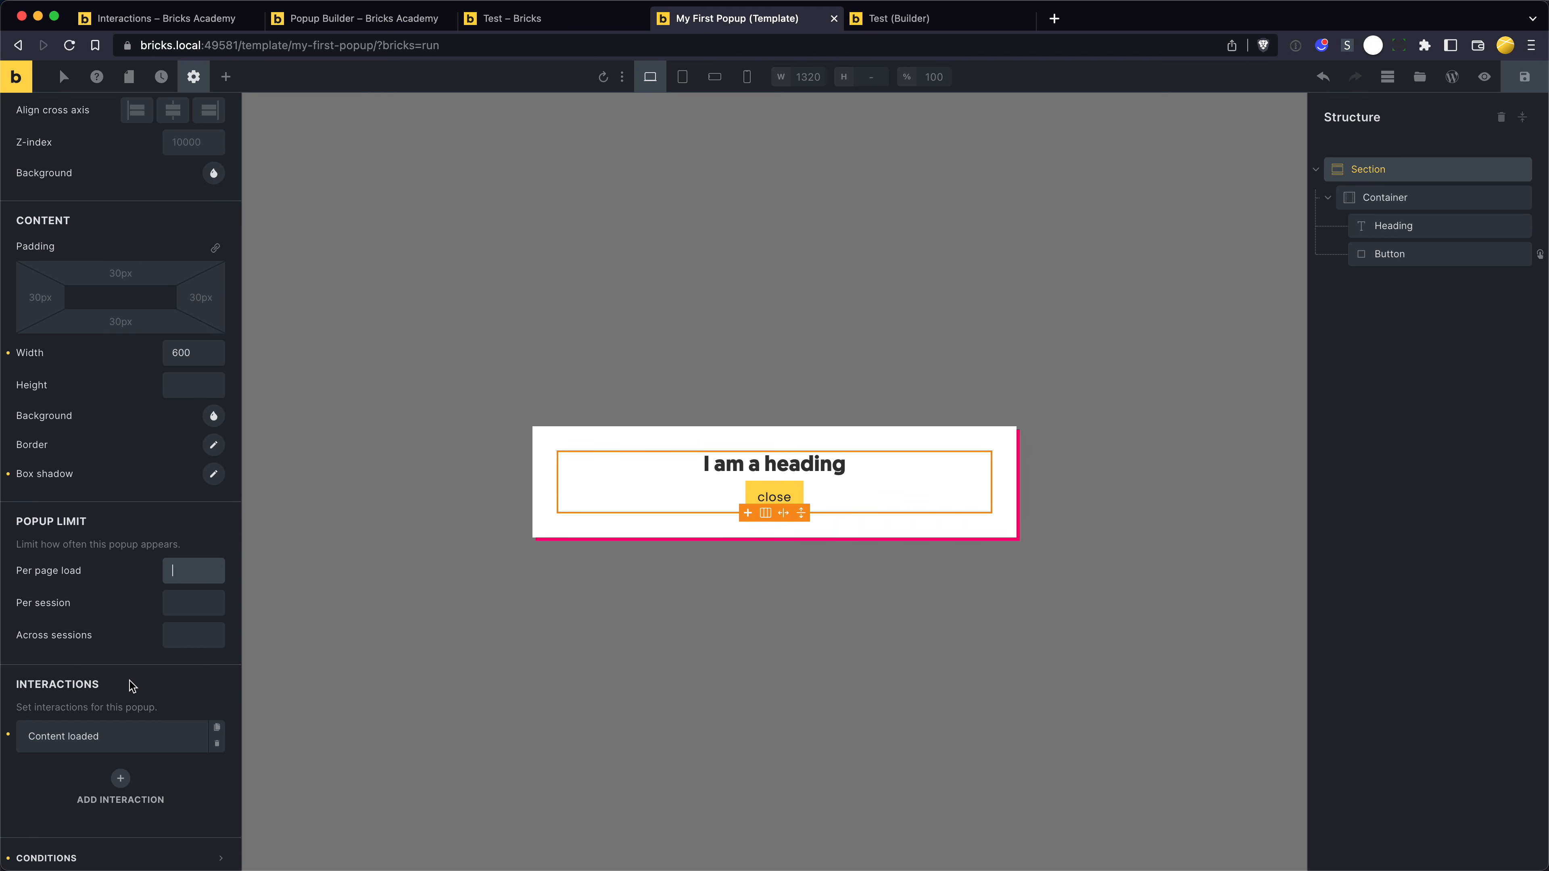
scroll(116, 689, "down", 1)
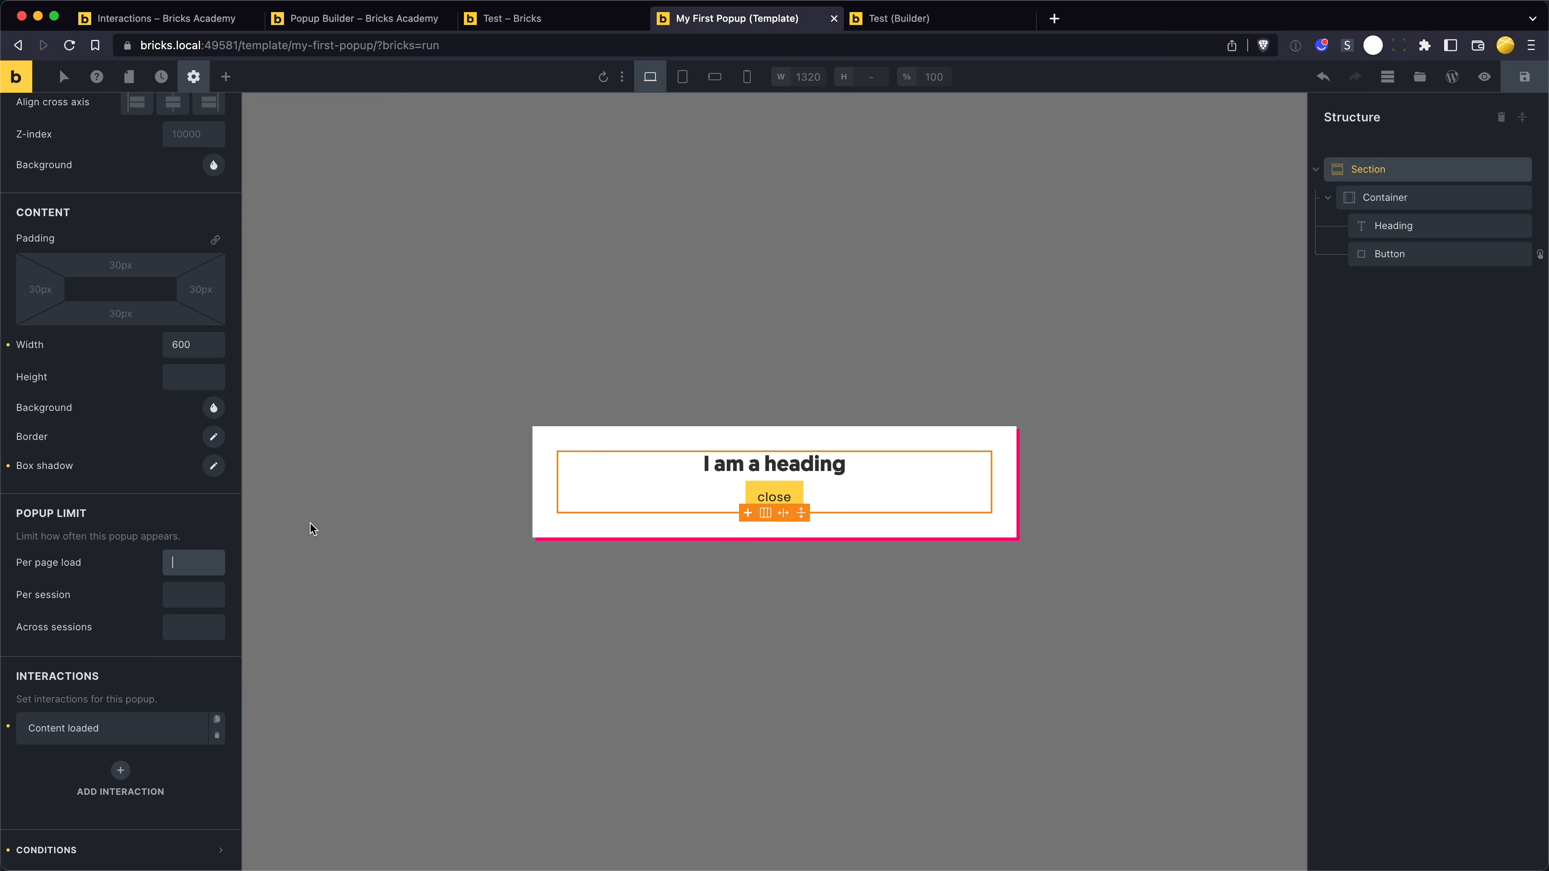
- On the Test page, close the popup through its overlay and try the Sign Up button
key("ctrl+shift+Tab")
left_click(790, 641)
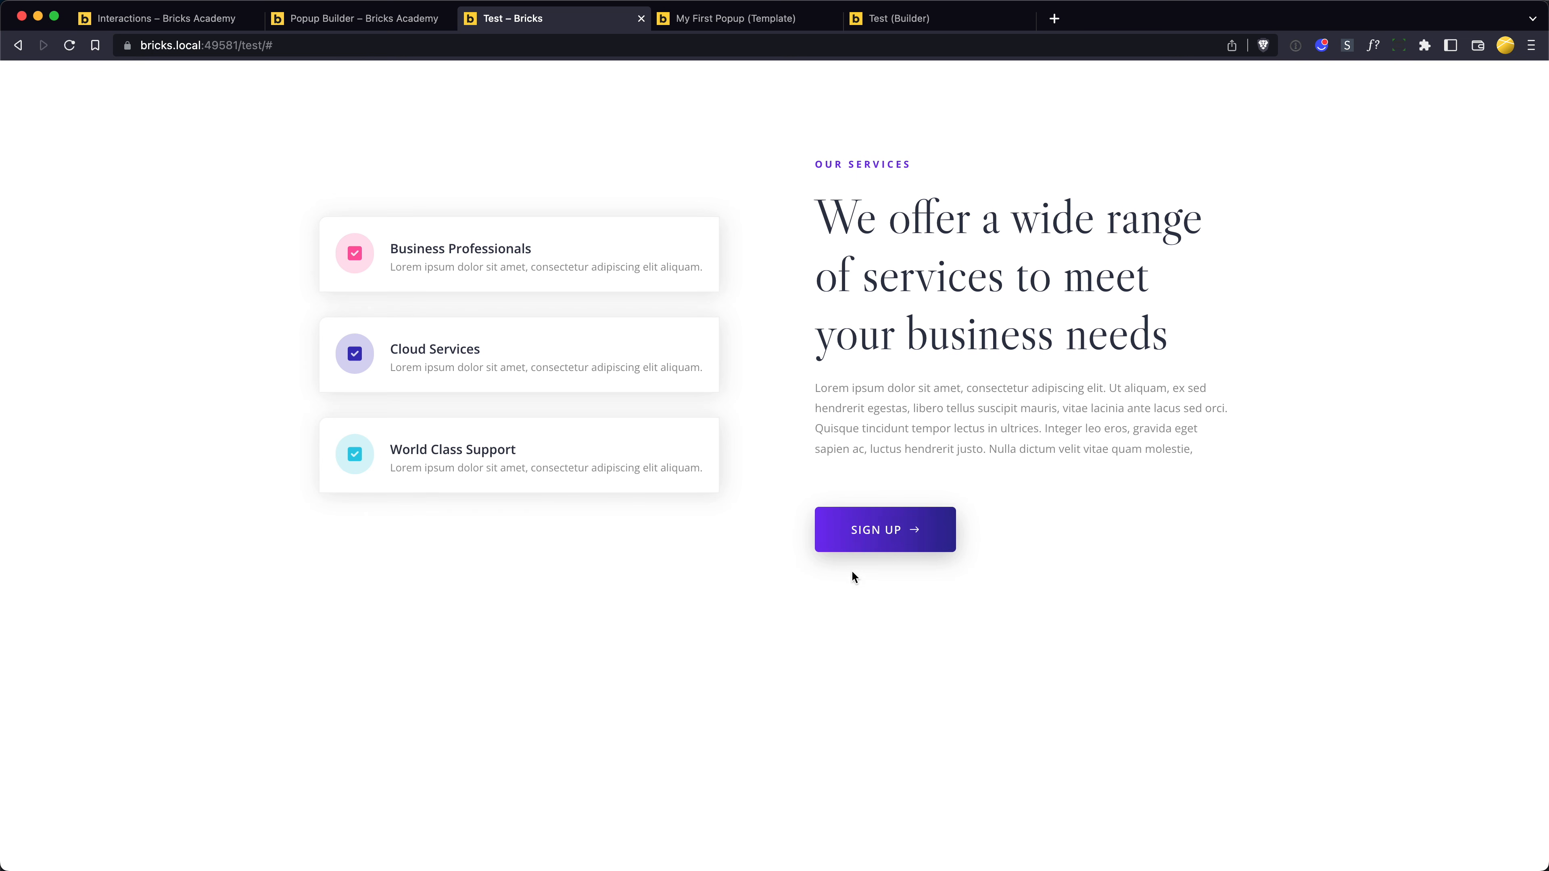
left_click(856, 537)
- In the My First Popup template, set the popup limit per page load to 3 and save the template
key("ctrl+Tab")
left_click(212, 569)
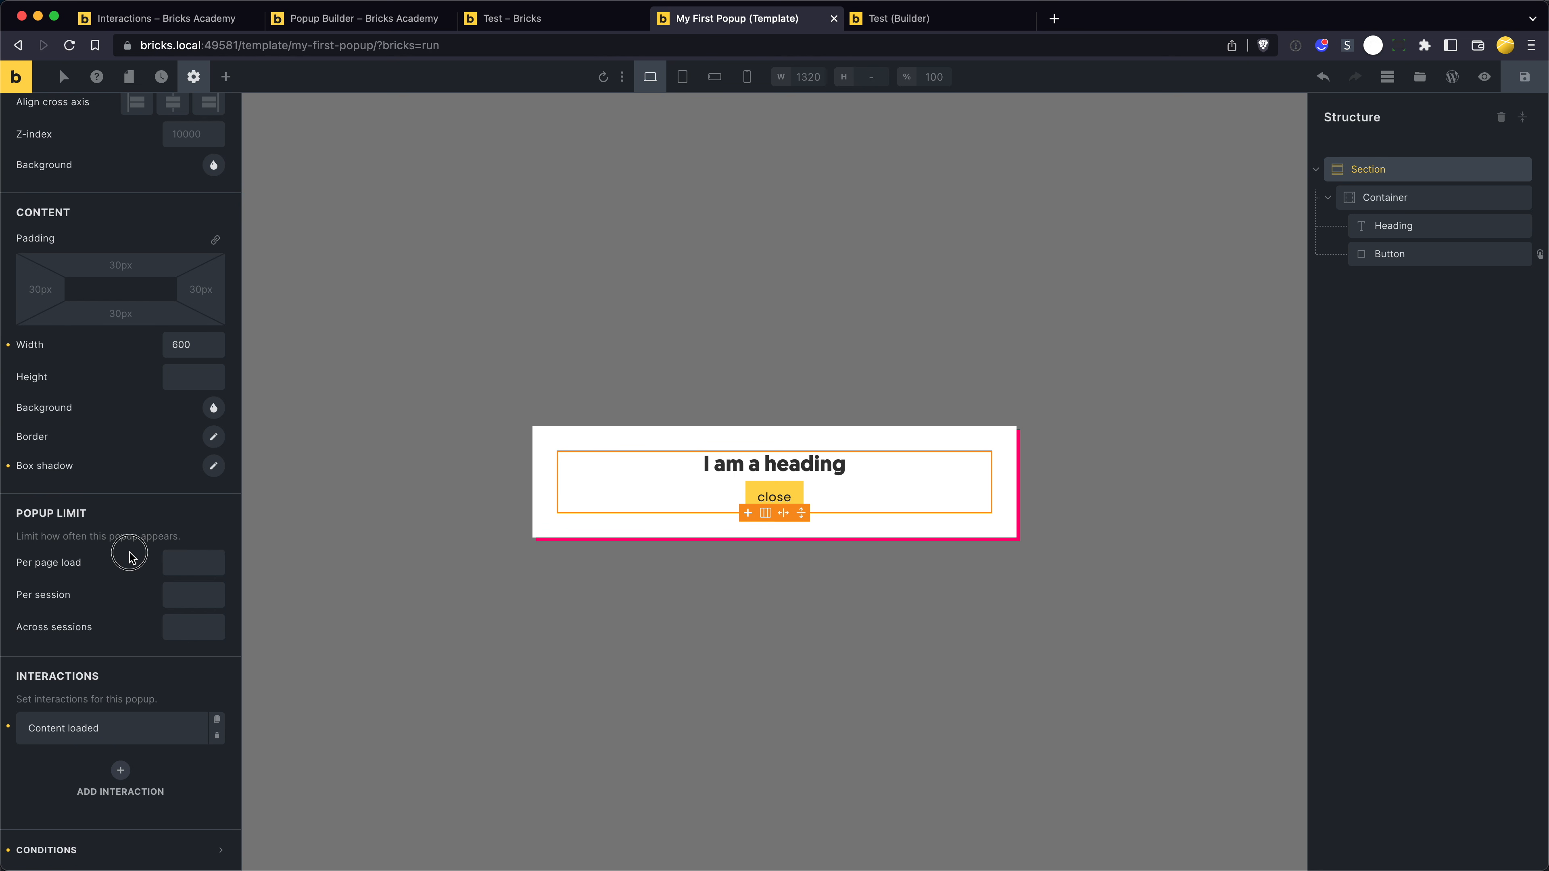
mouse_move(44, 571)
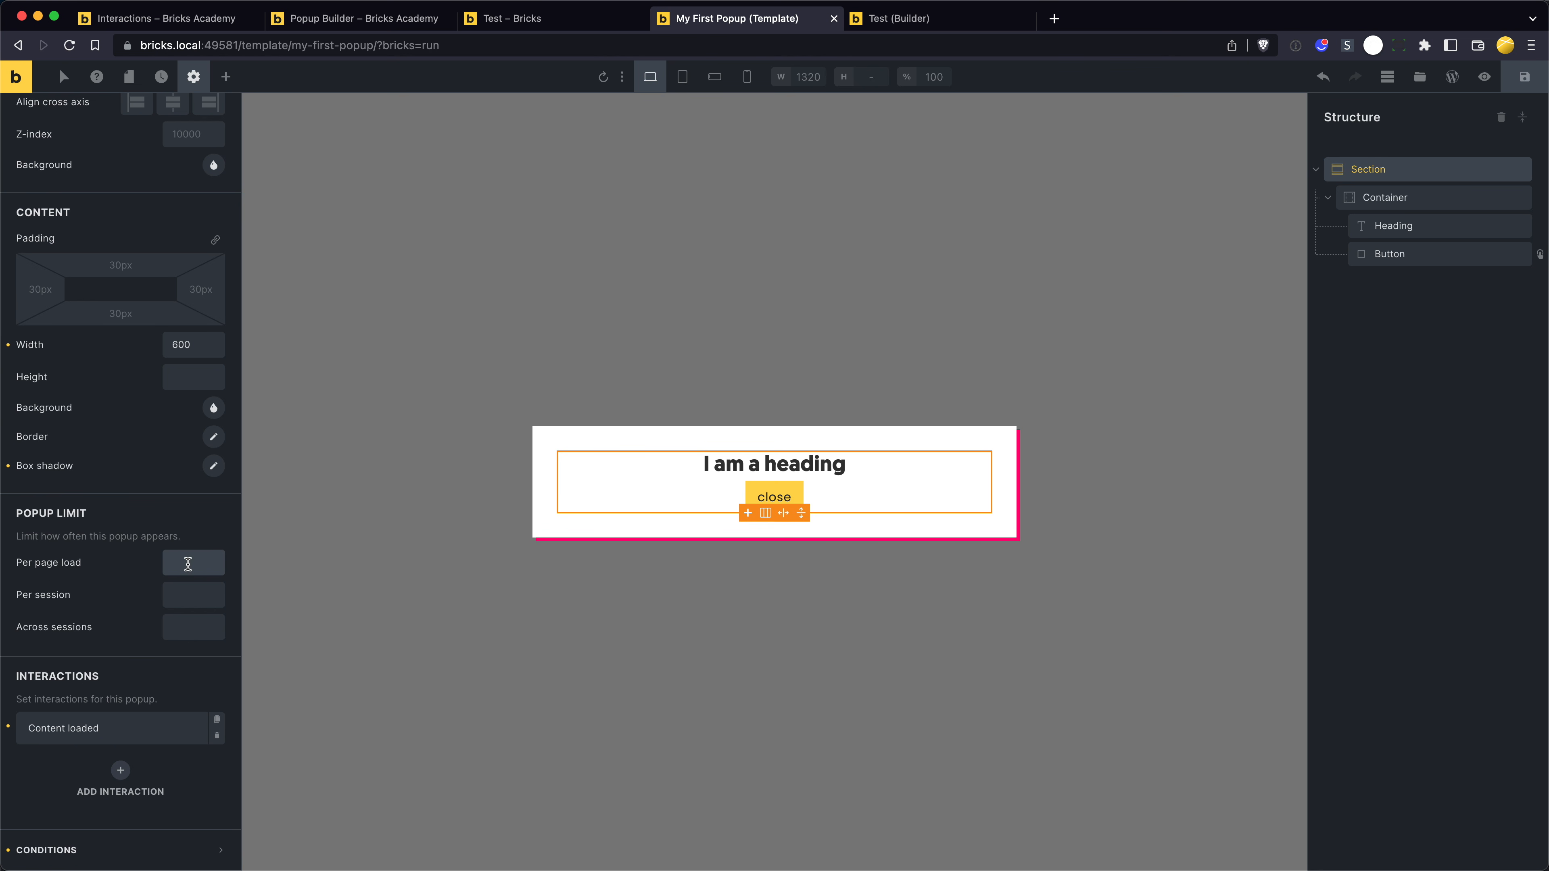
type("3")
key("super+s")
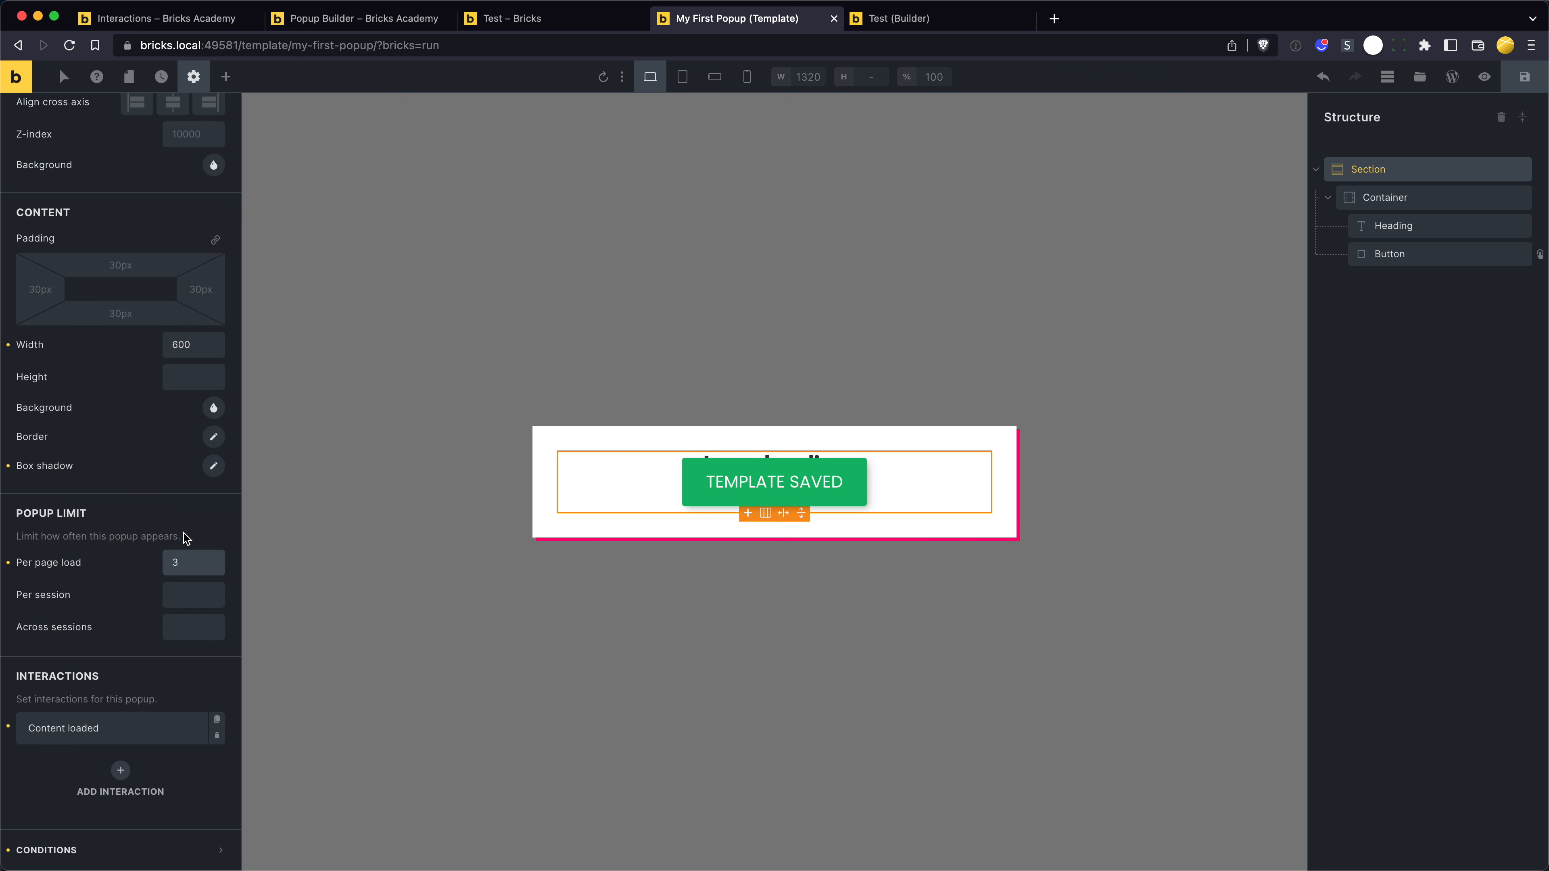
left_click(166, 516)
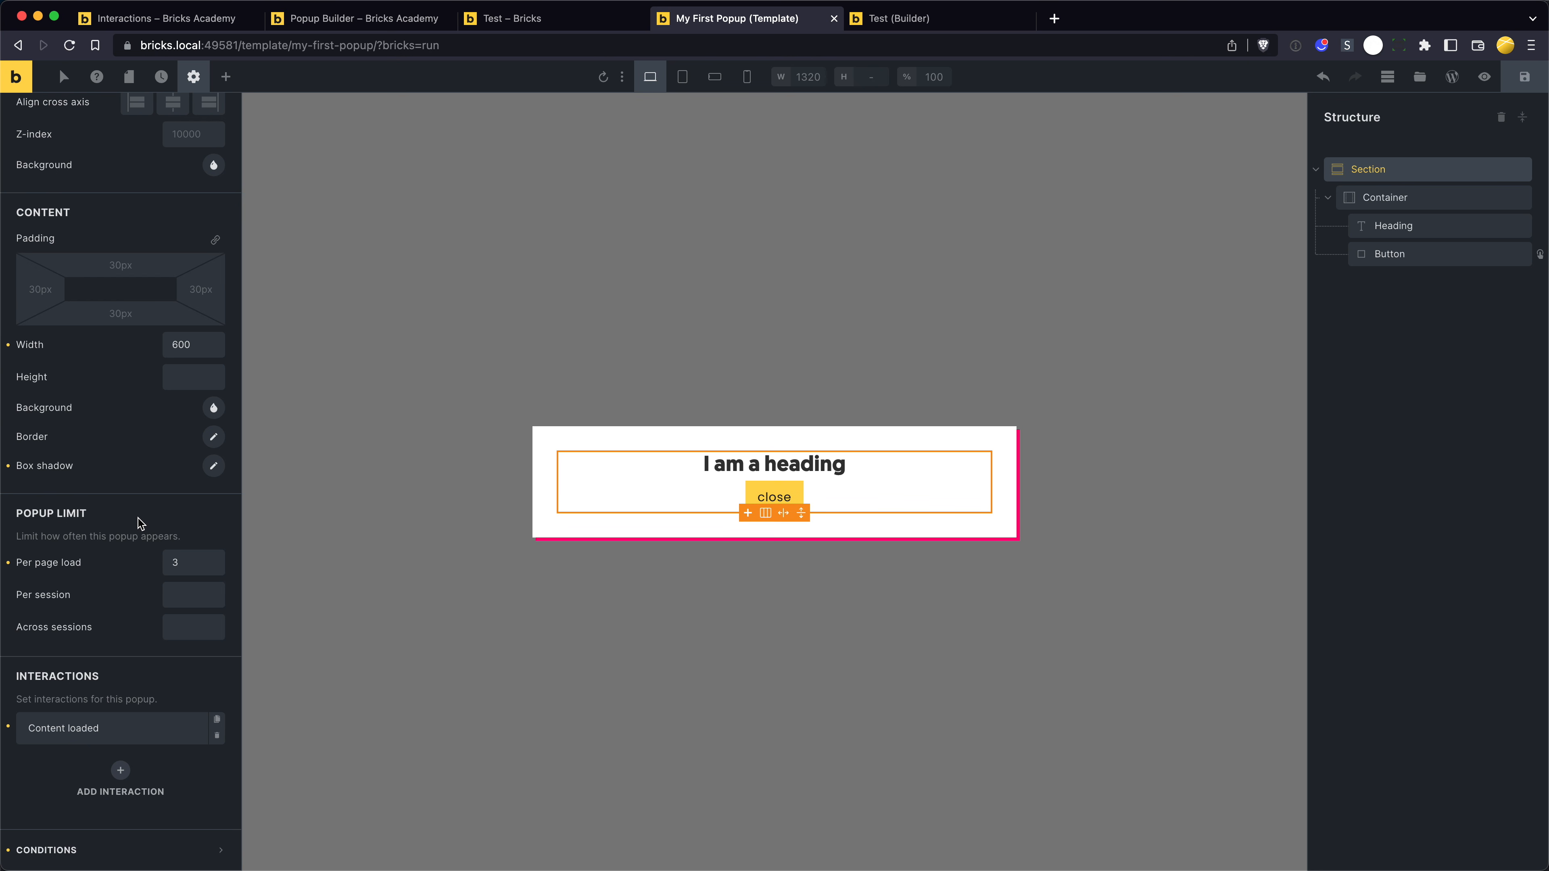
- In the Test page builder, add an interaction with a Click trigger to the Sign Up button
key("ctrl+Tab")
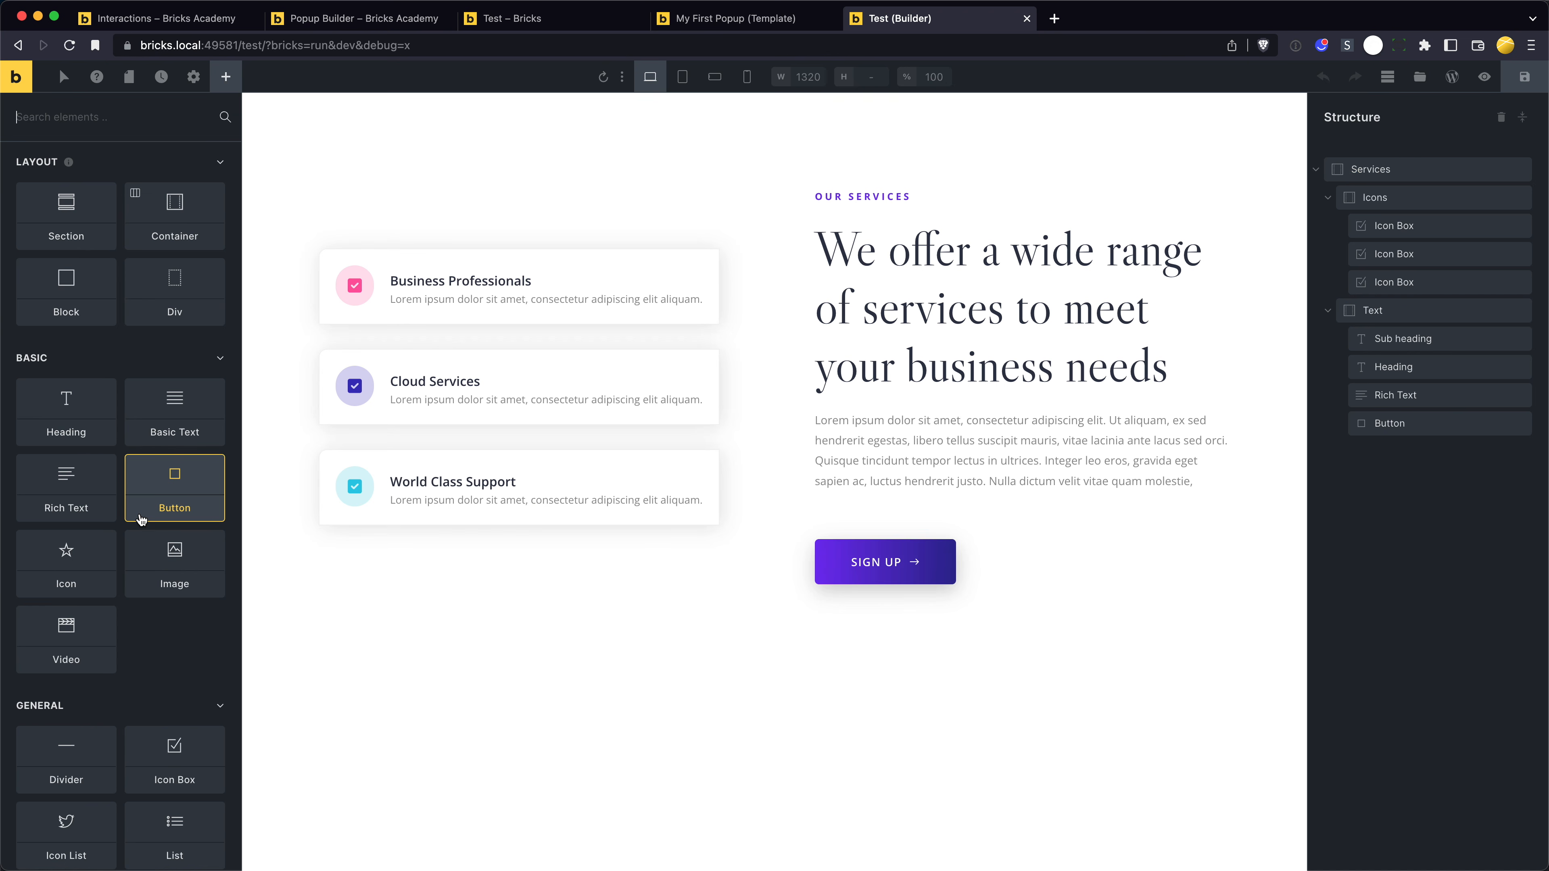
left_click(883, 560)
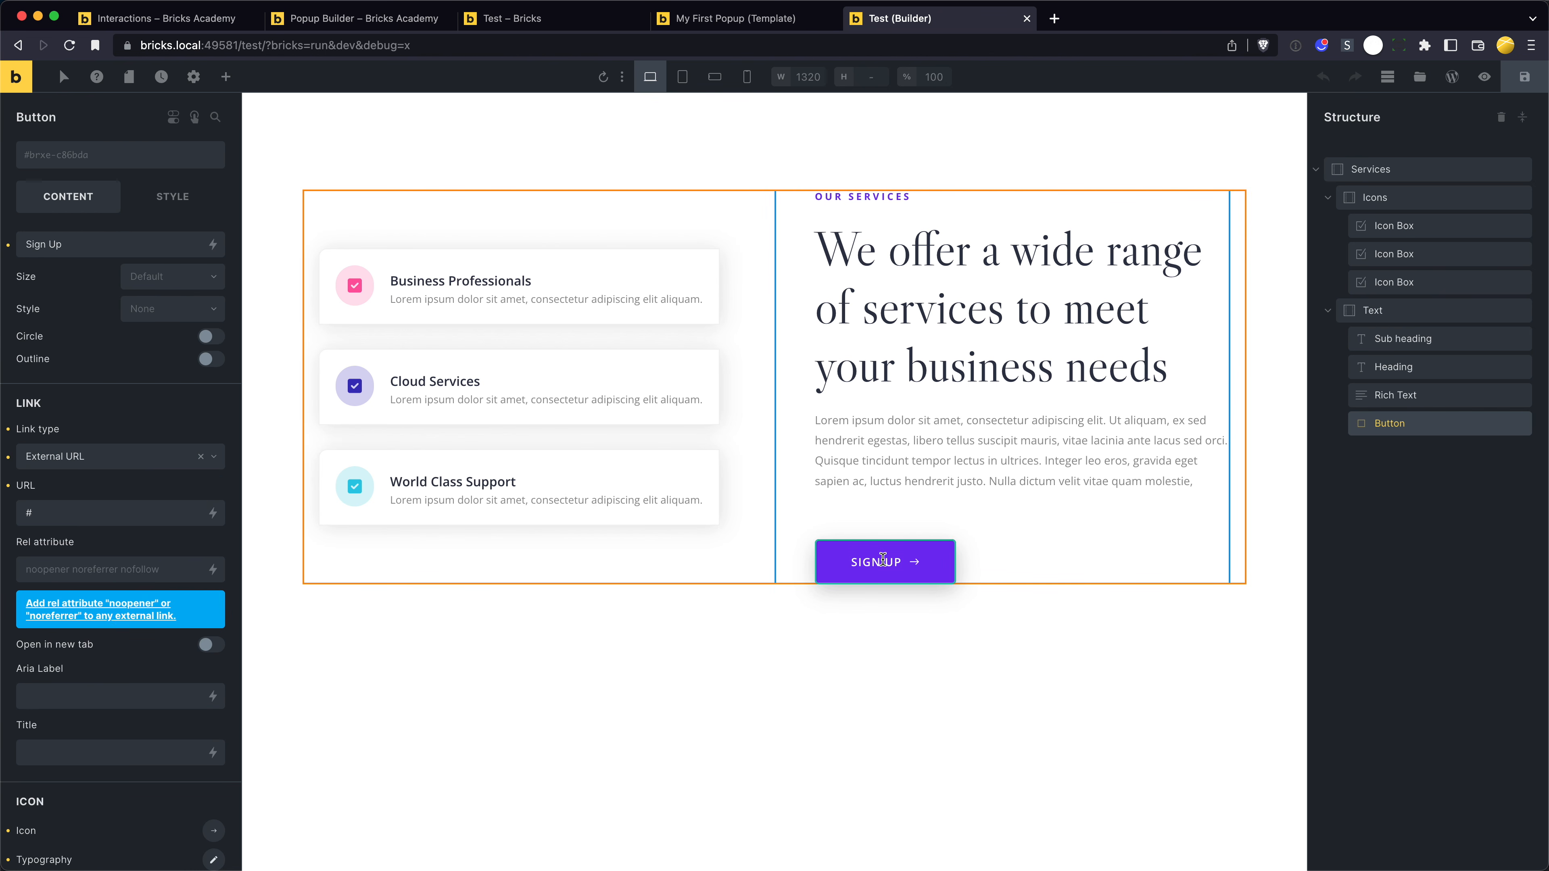
left_click(194, 119)
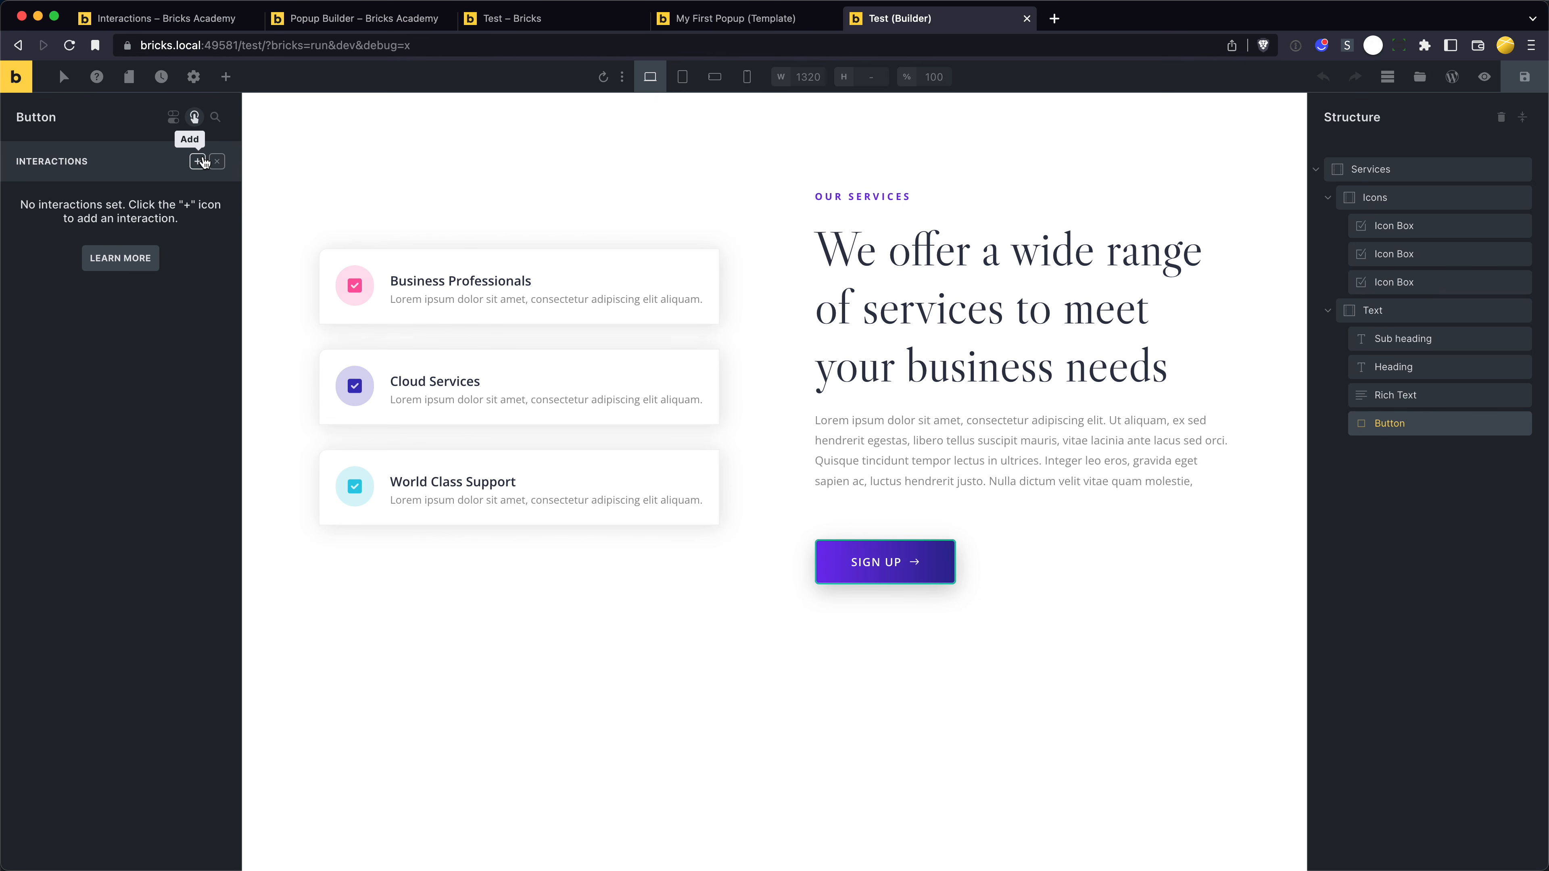
left_click(203, 162)
left_click(127, 276)
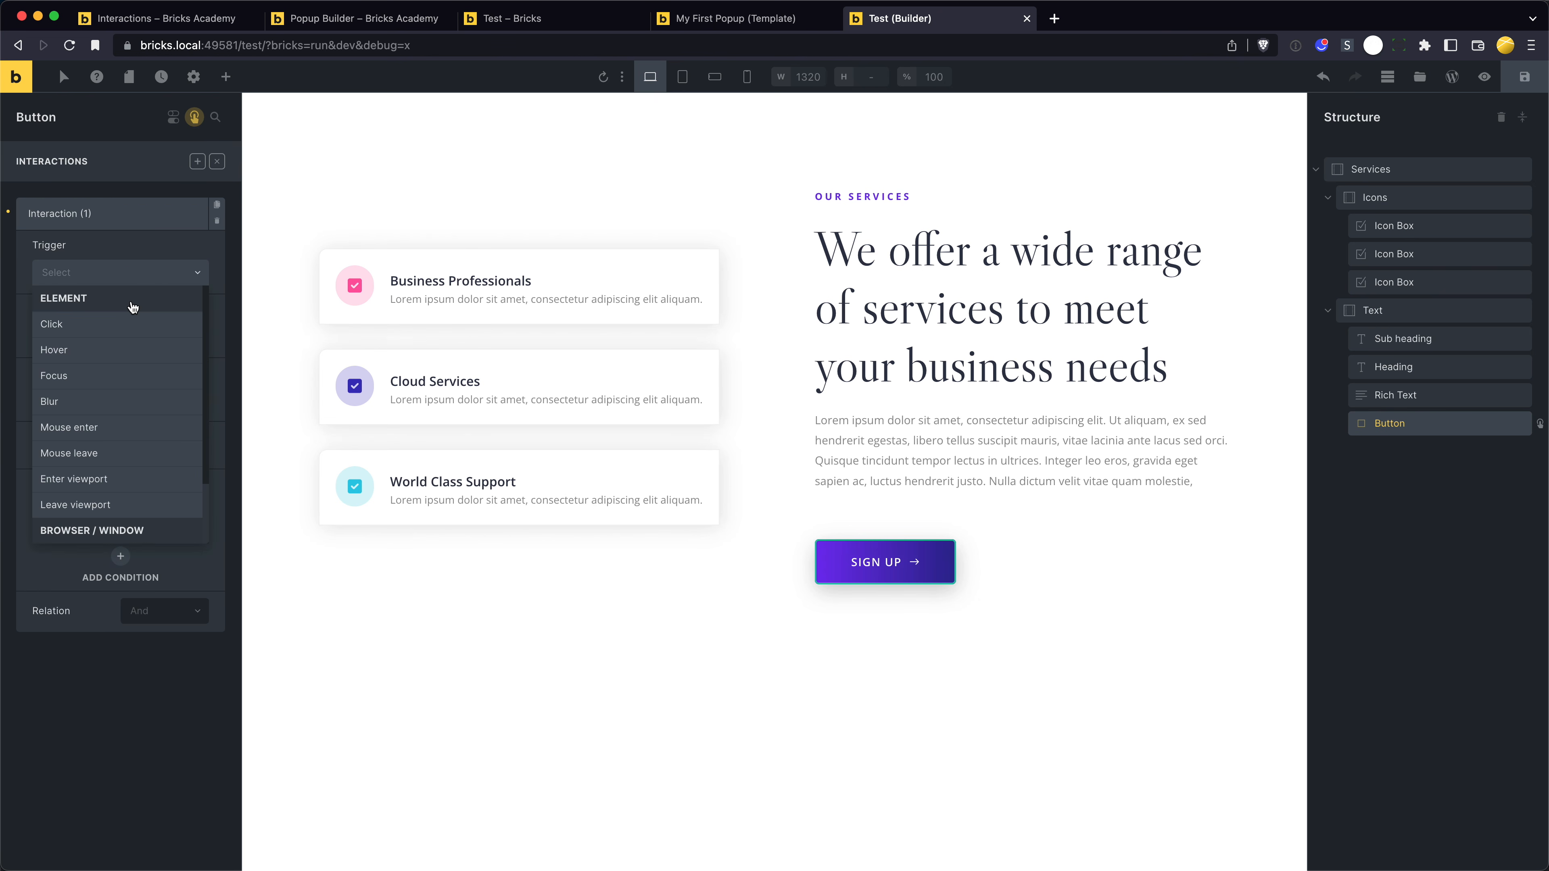
left_click(120, 326)
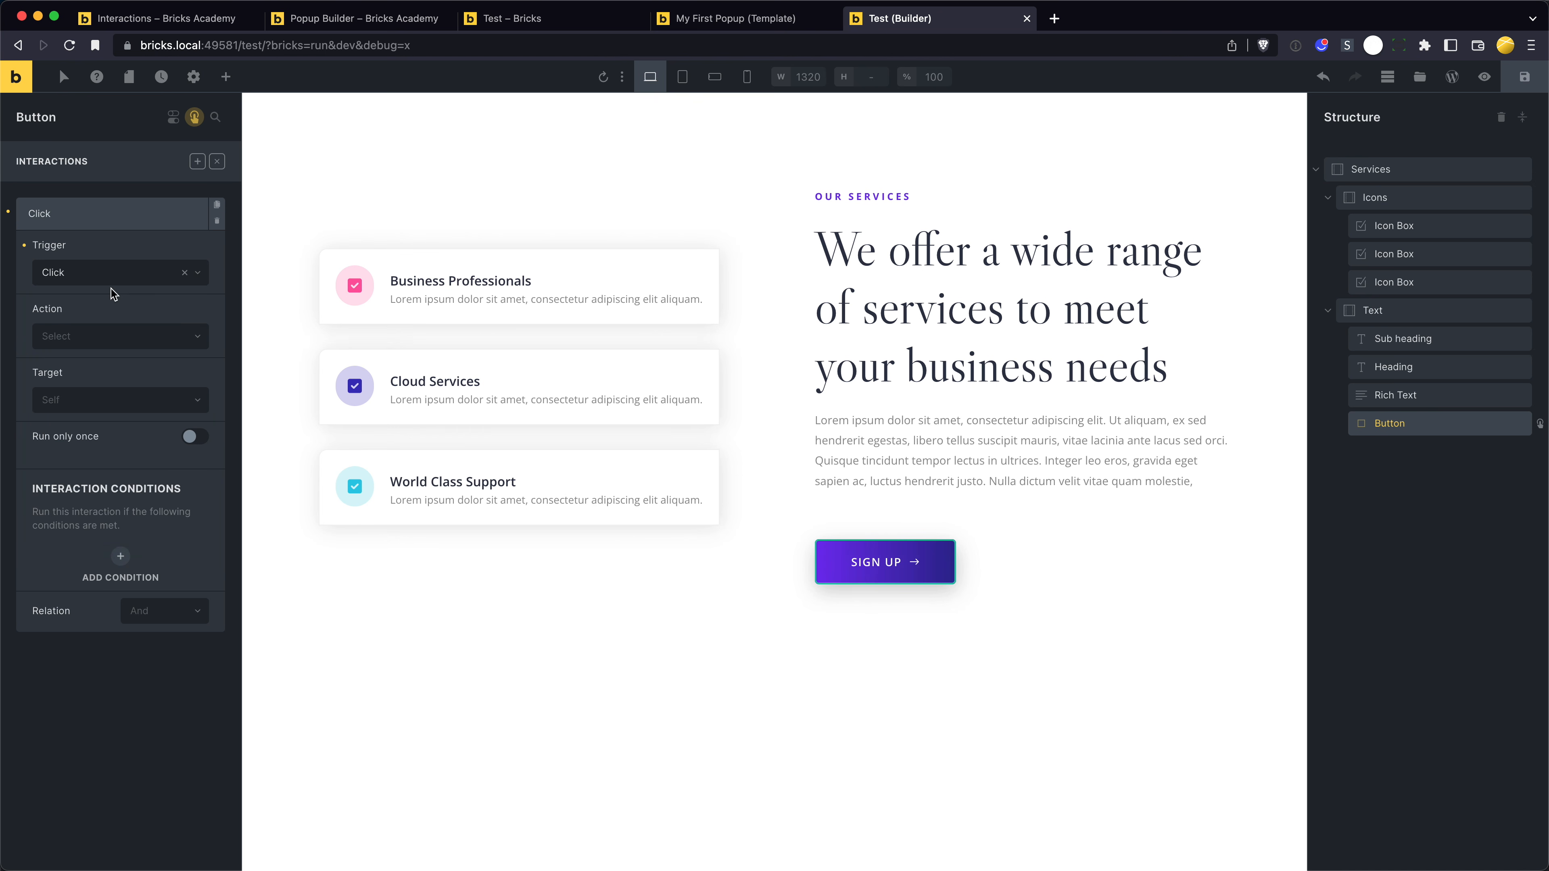
- Set the Sign Up button interaction's action to Show element and its target to Popup, and save the page
left_click(114, 341)
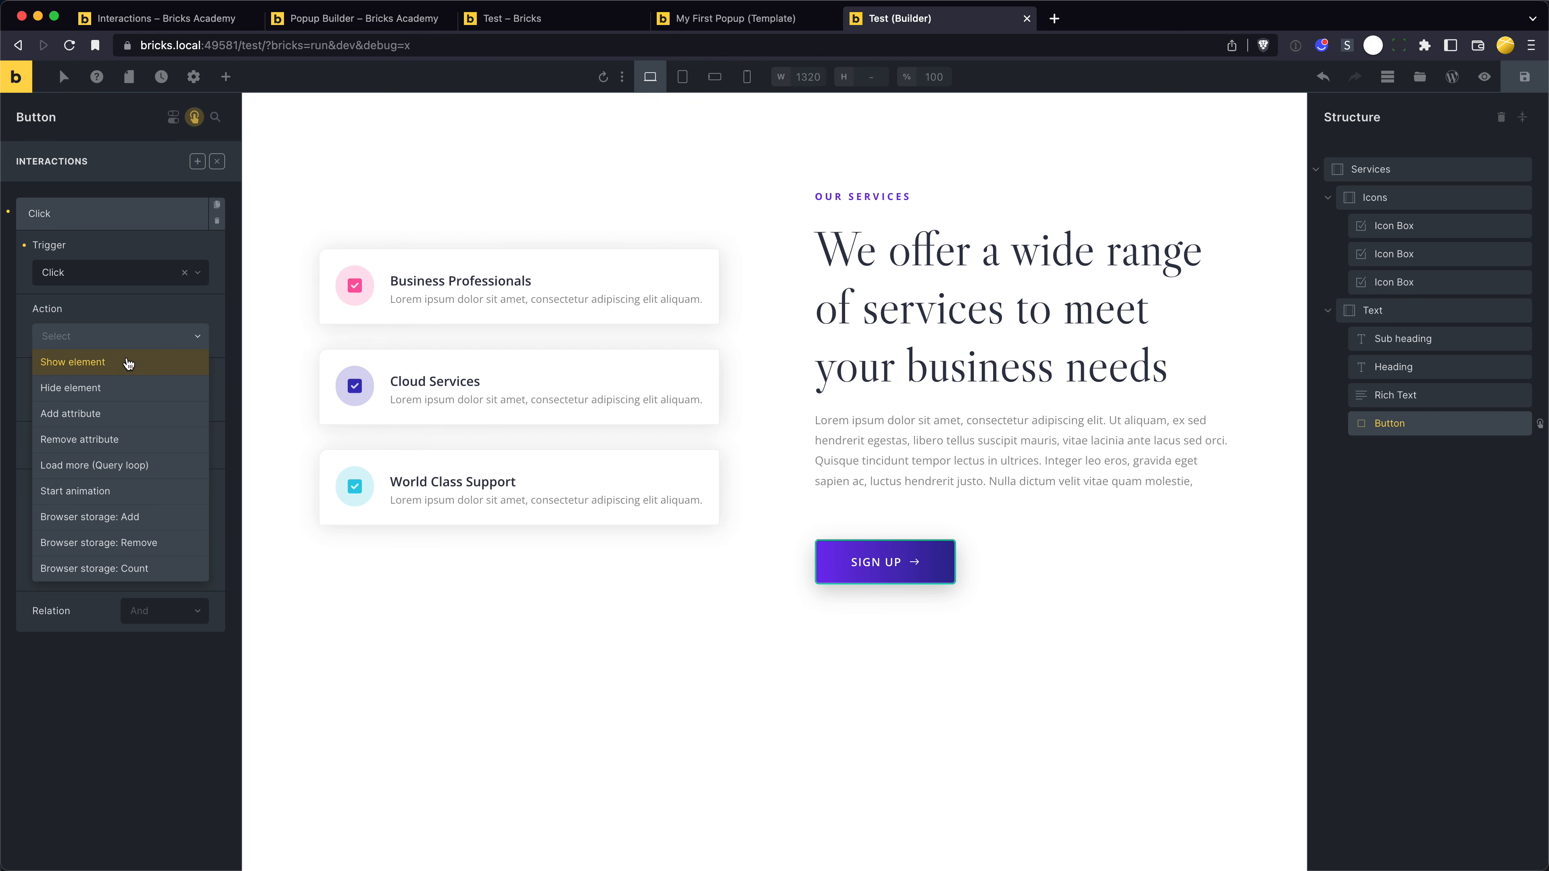
left_click(138, 370)
left_click(138, 405)
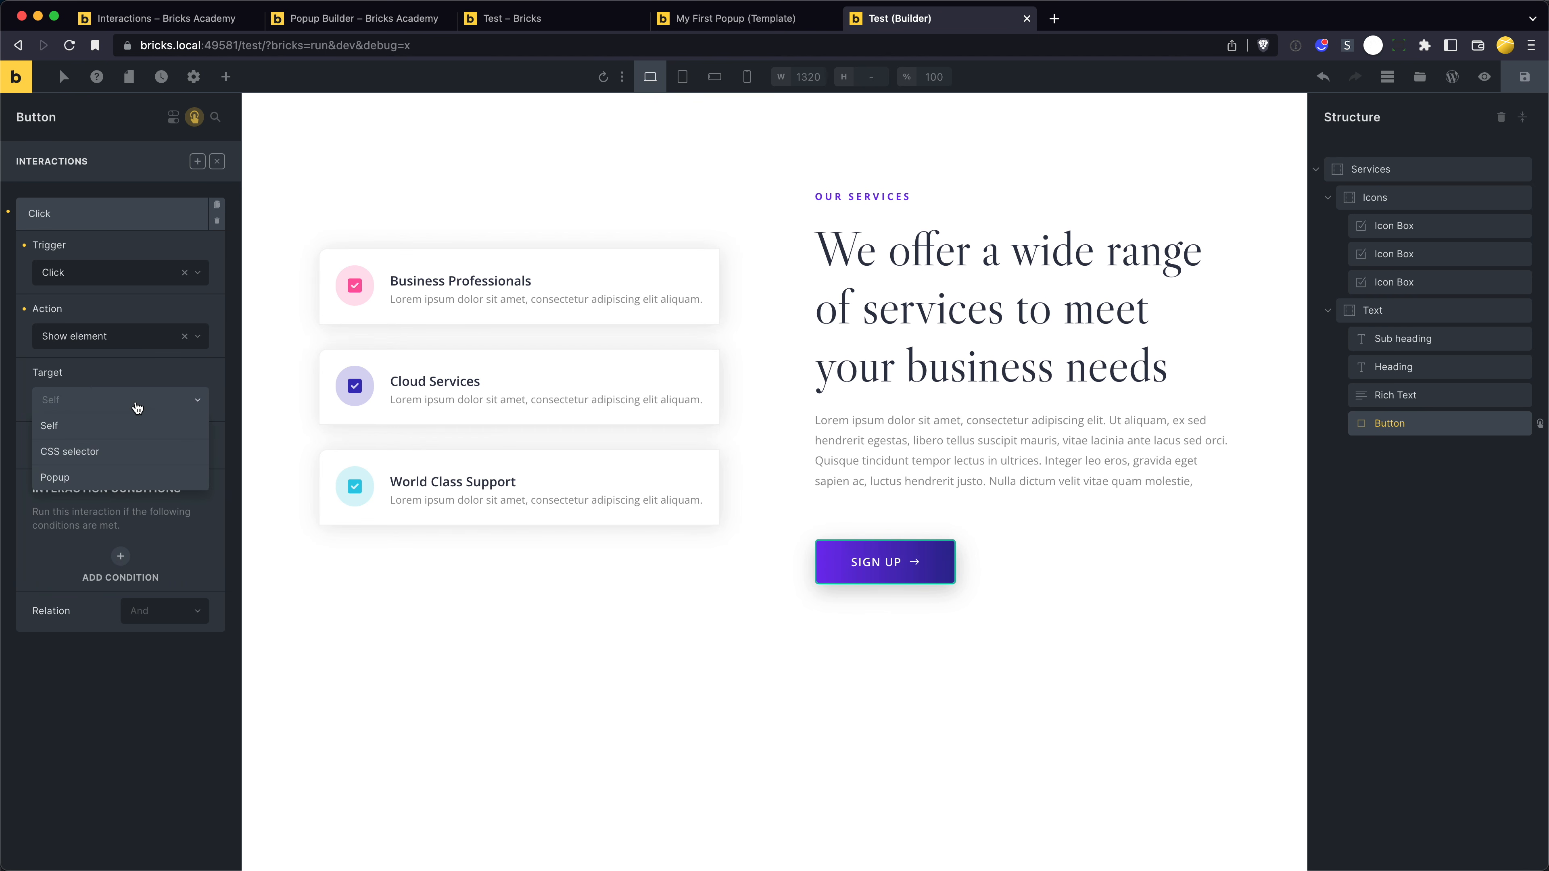
left_click(132, 478)
left_click(133, 472)
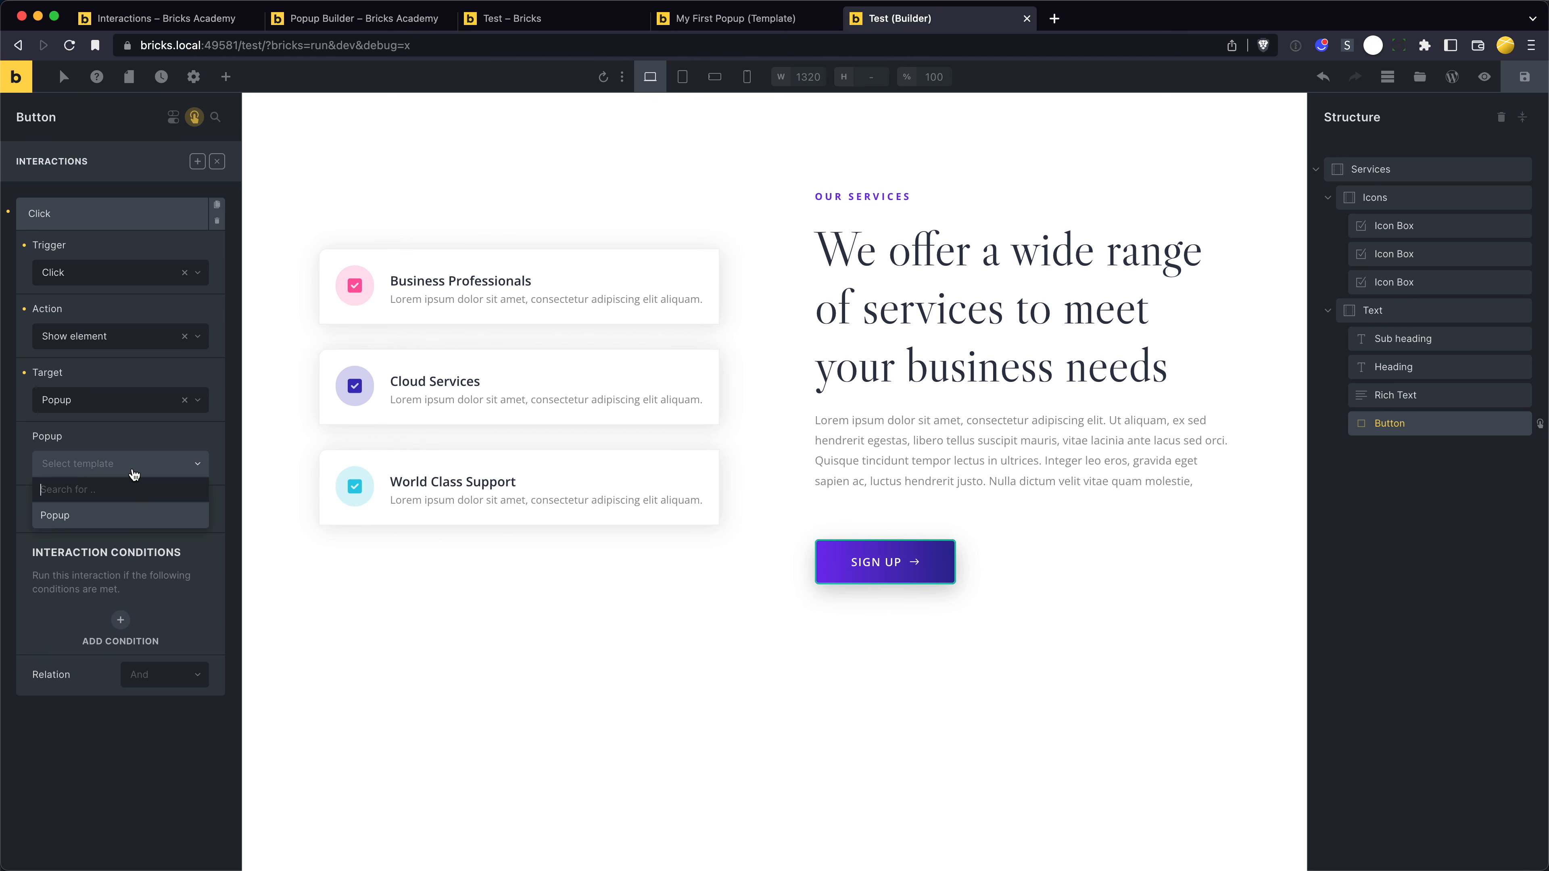
left_click(127, 433)
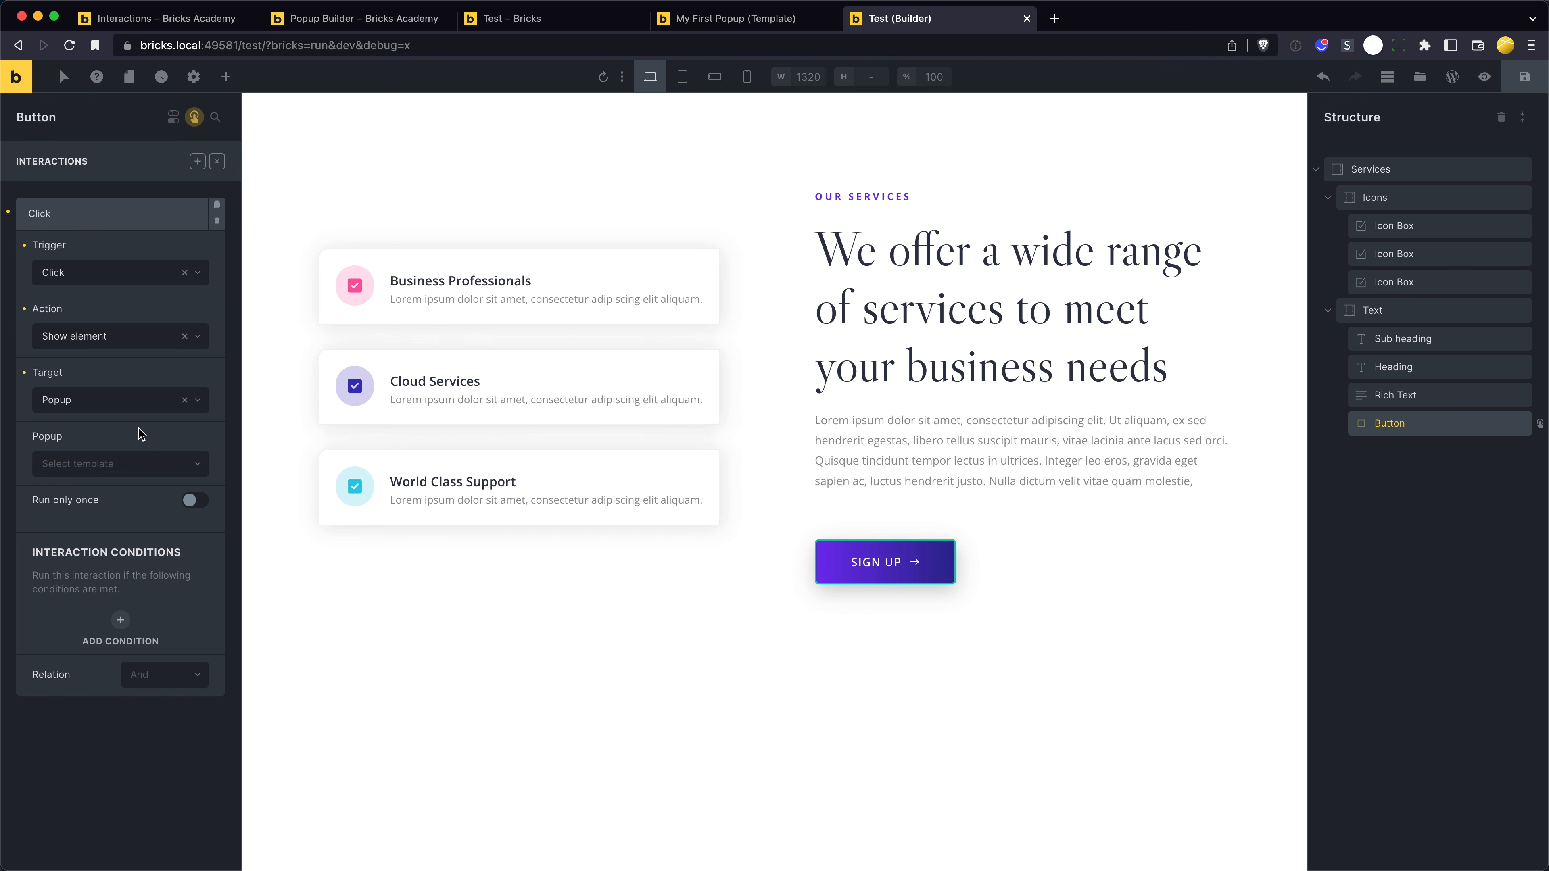
left_click(1524, 77)
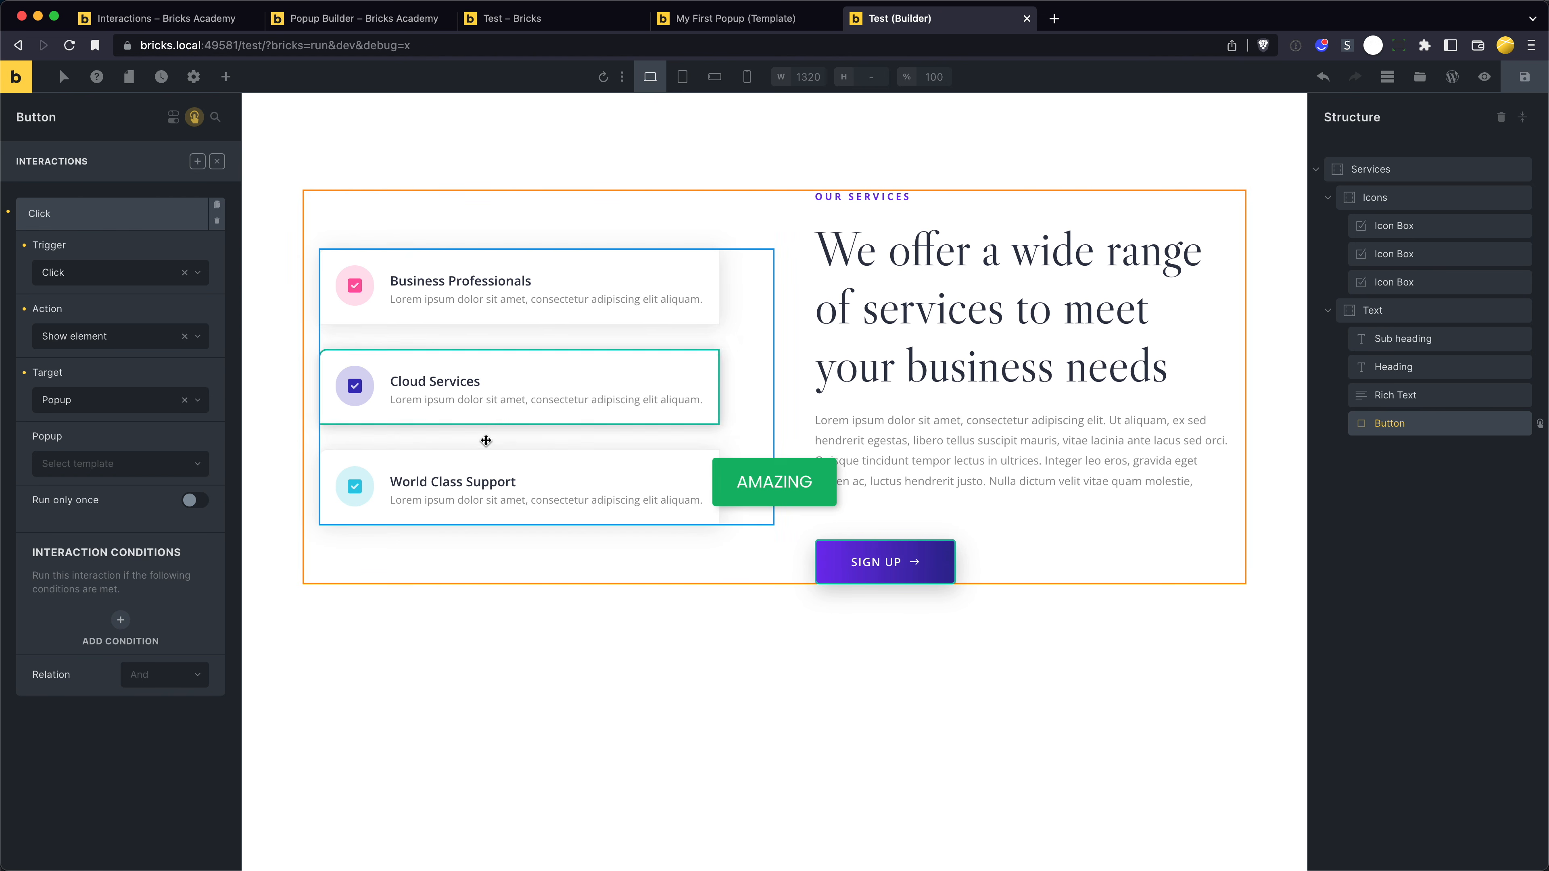
- Reload the Test page builder, set the popup for the Sign Up button's Click interaction to My First Popup, and save the page
key("super+r")
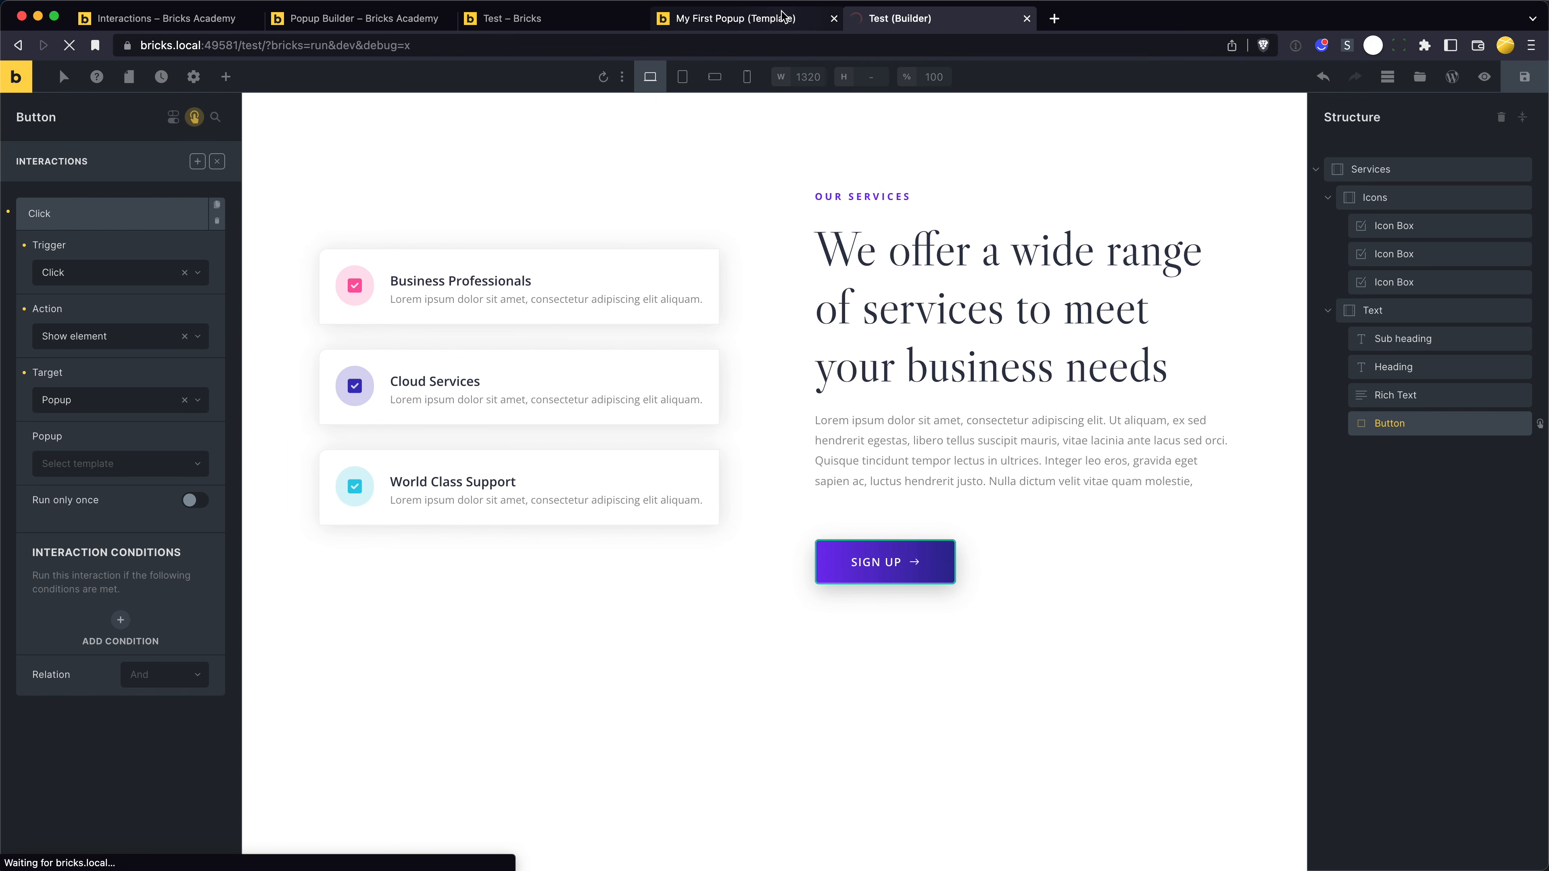
left_click(783, 16)
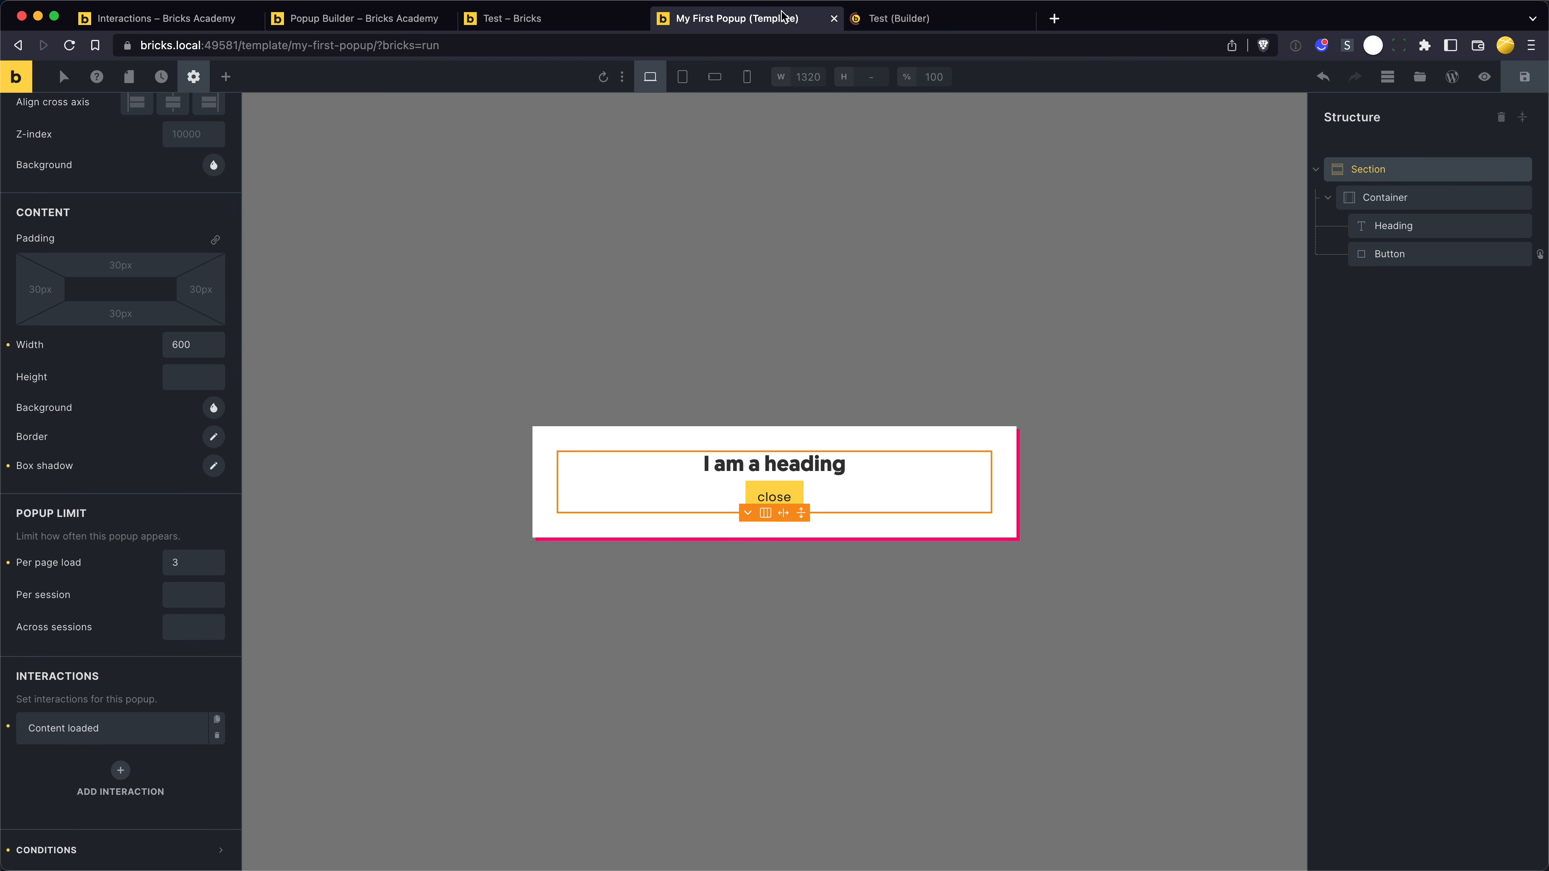
key("ctrl+Tab")
key("super+r")
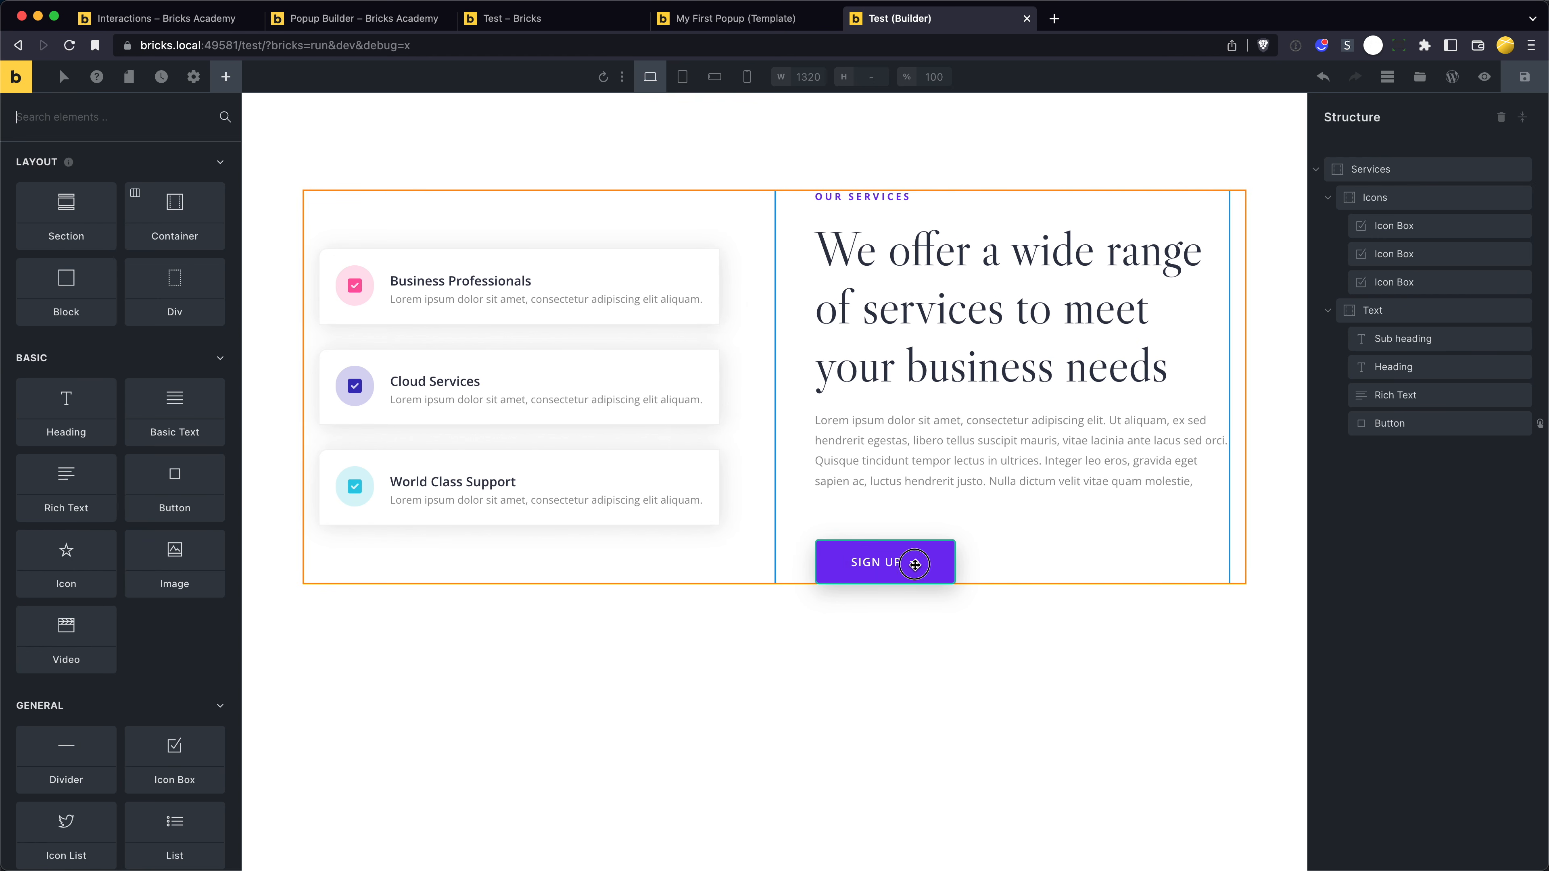
left_click(915, 565)
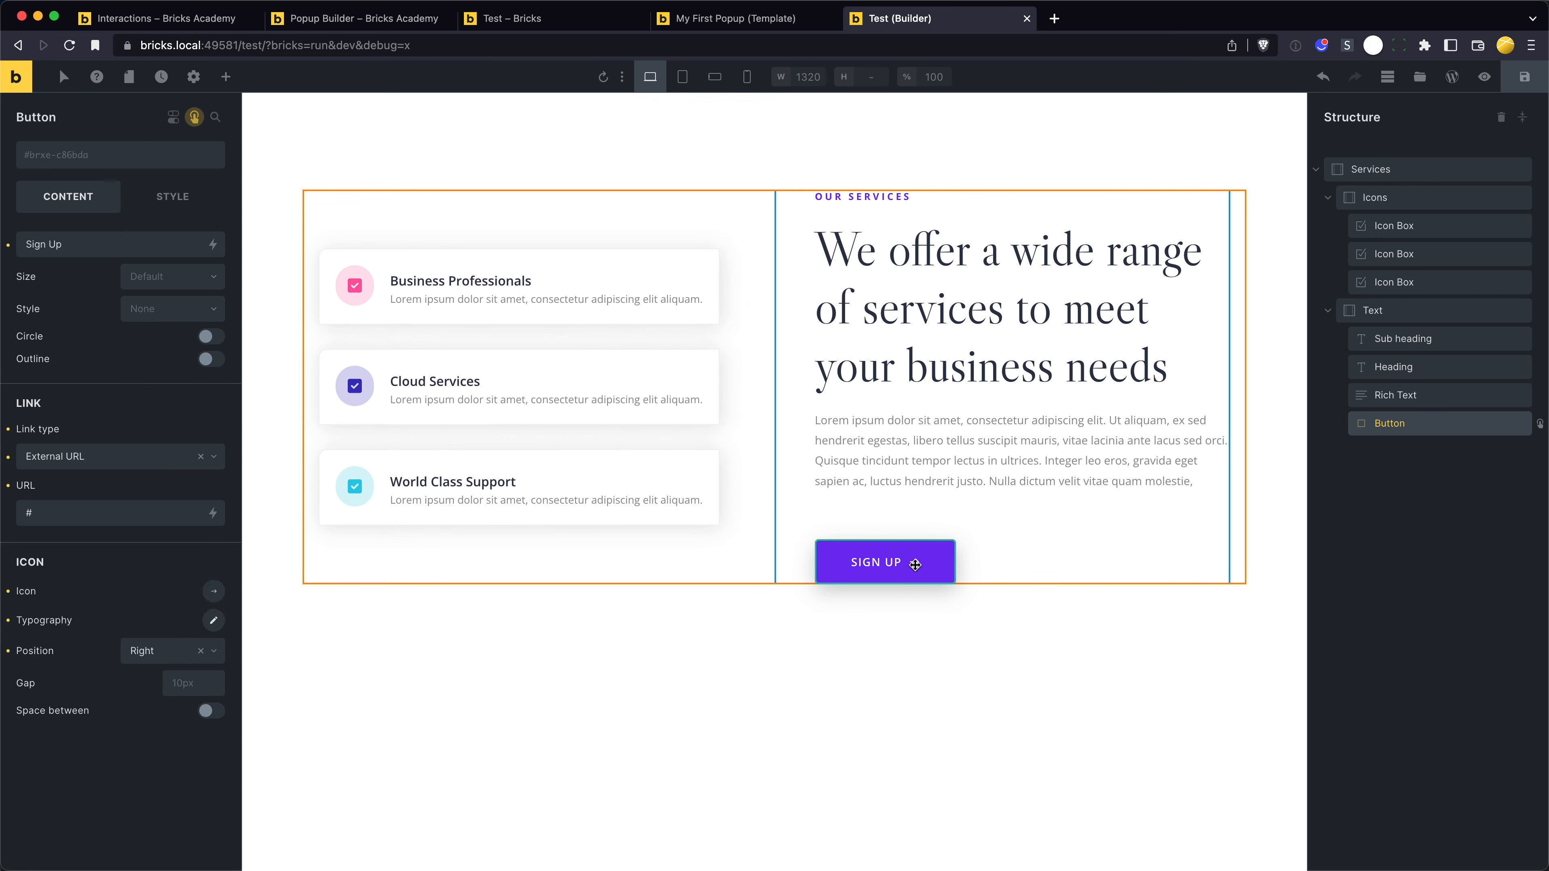
left_click(193, 119)
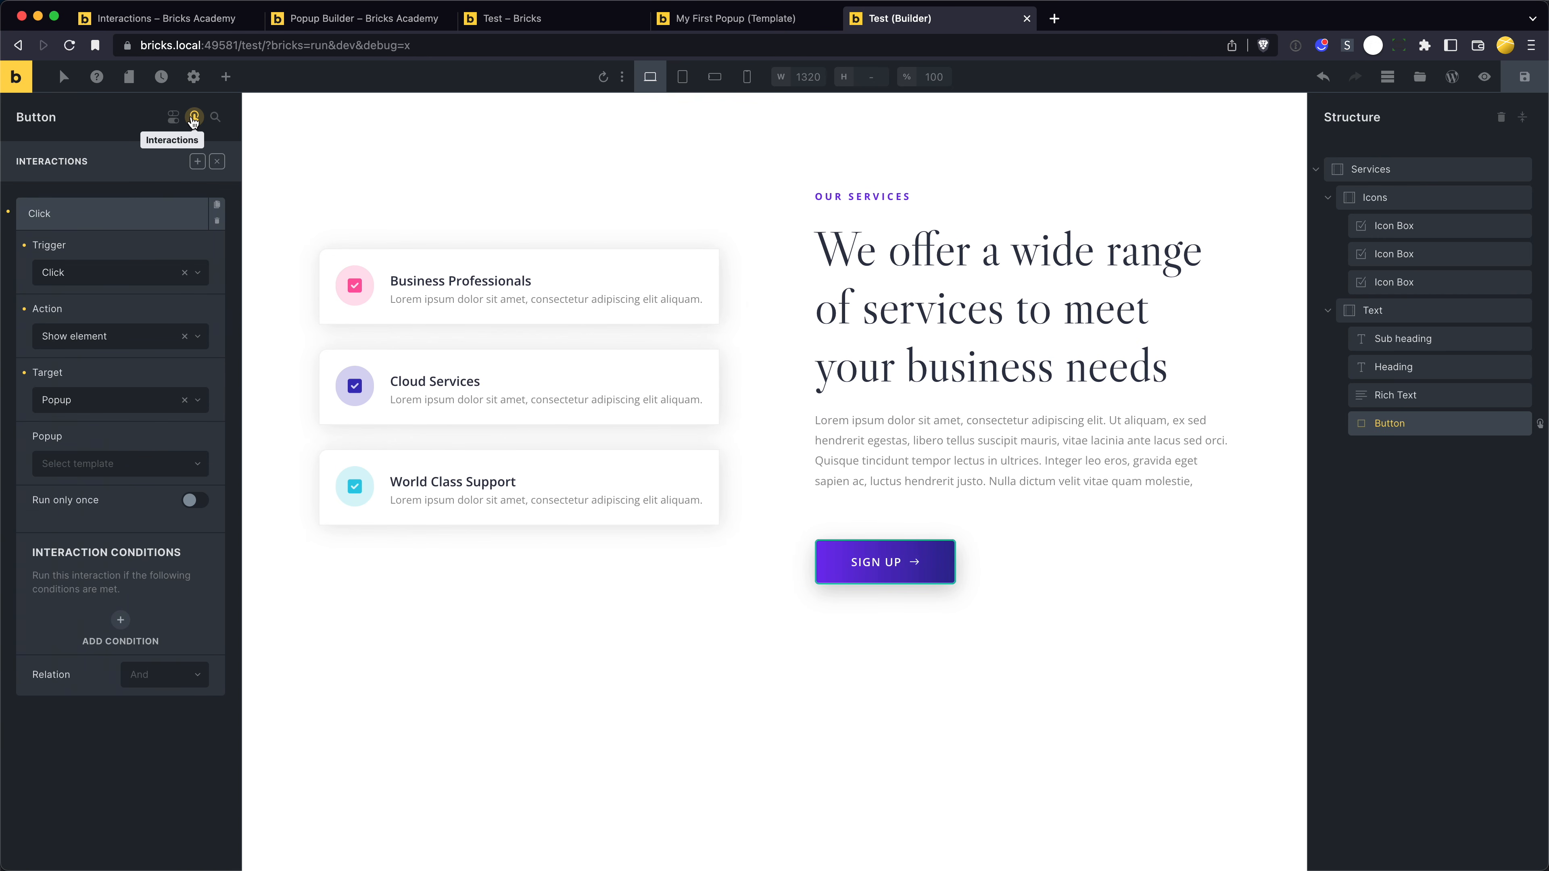
left_click(108, 465)
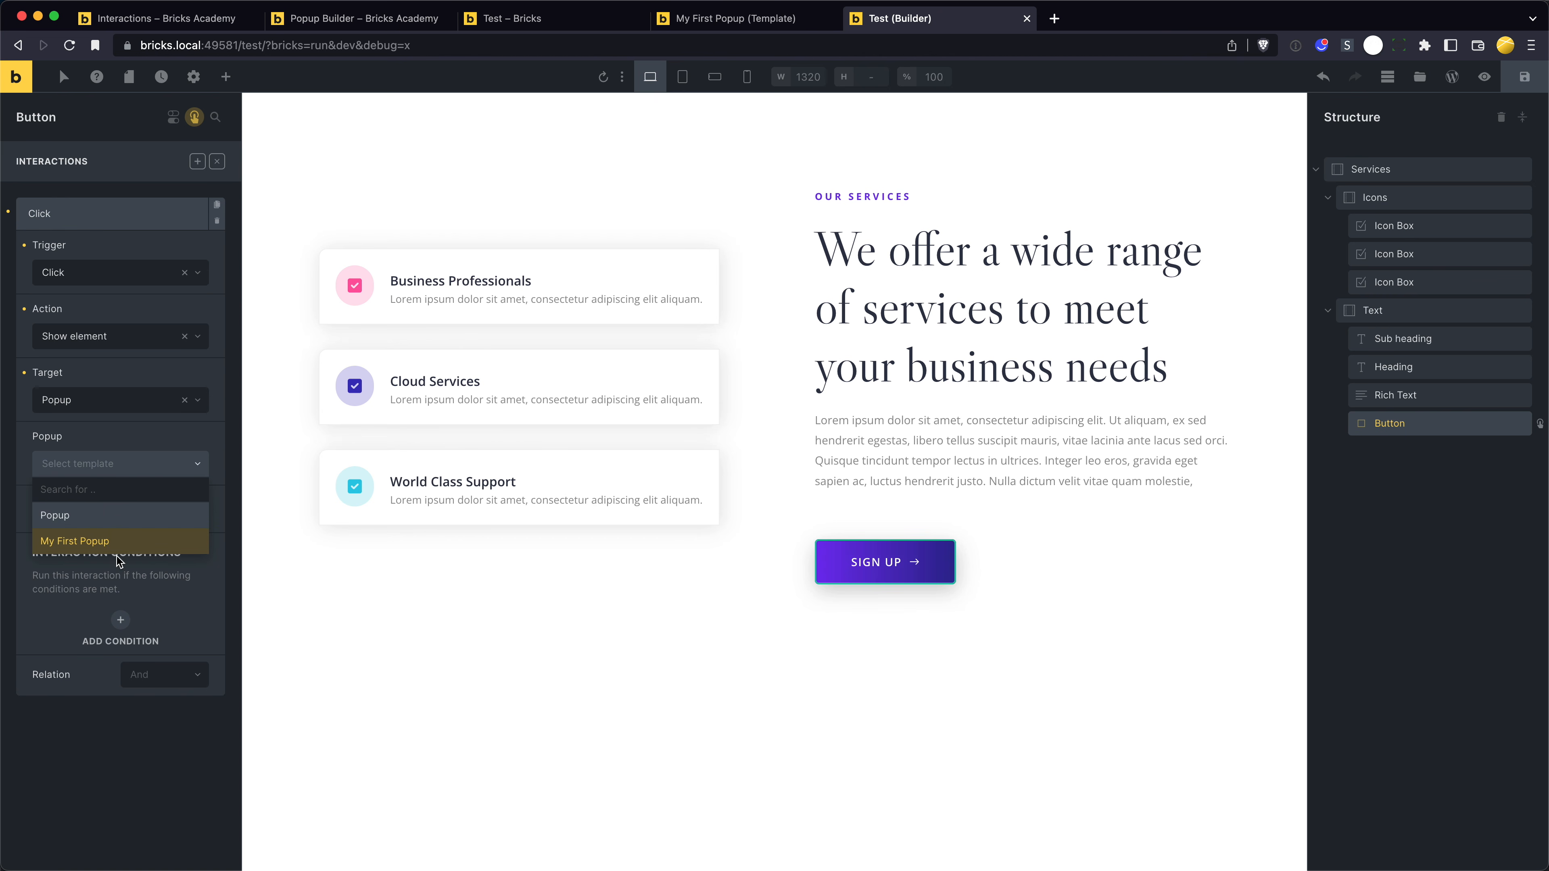
left_click(98, 542)
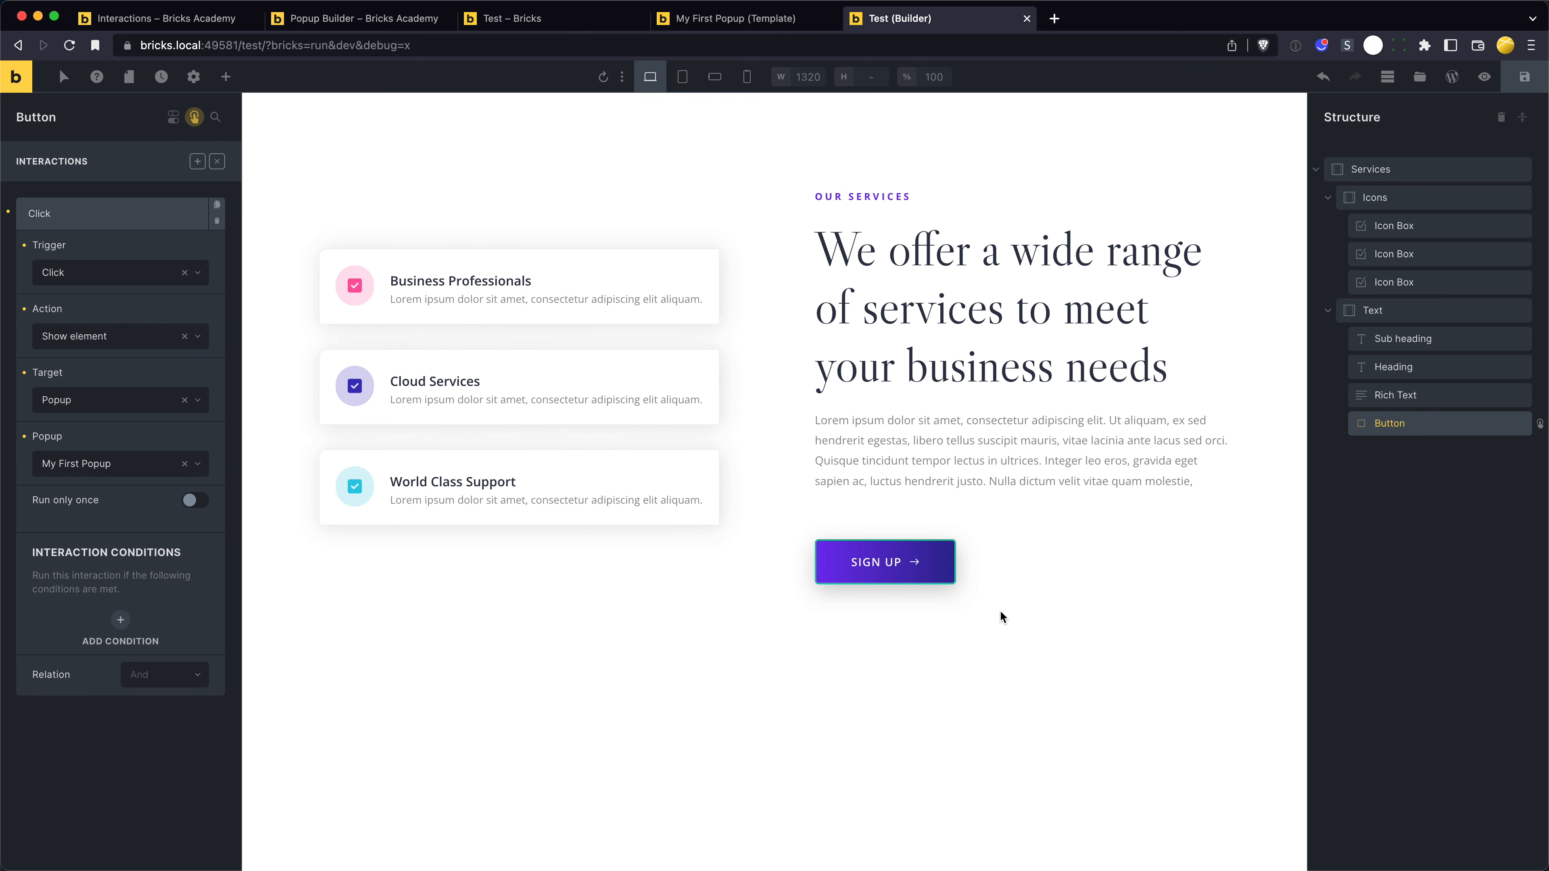
key("super+s")
- Switch to the My First Popup template and check its per page load popup limit
left_click(749, 19)
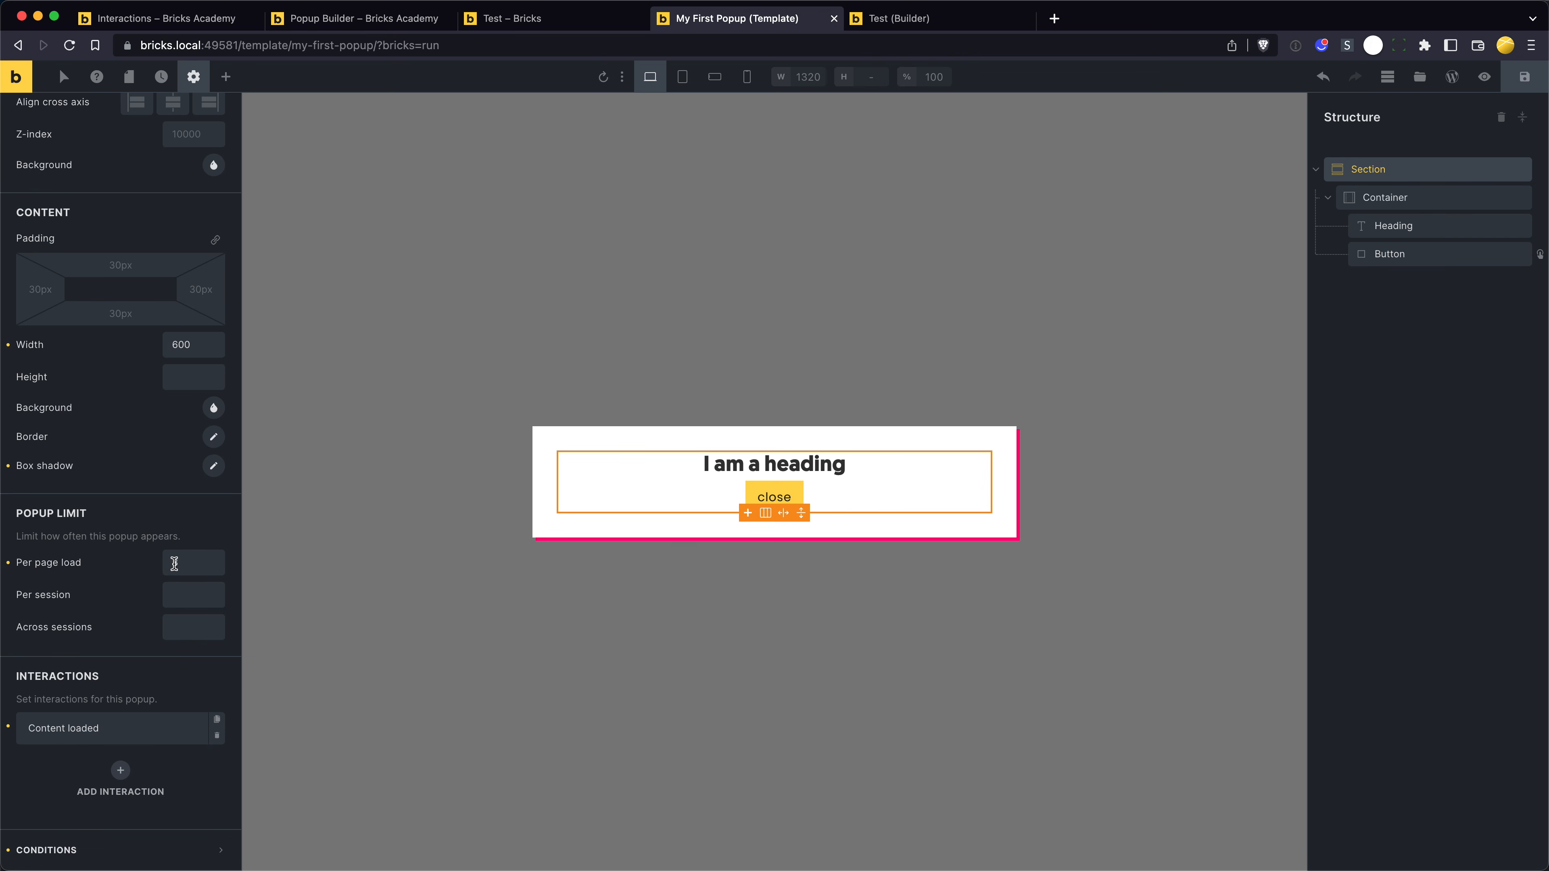
left_click(197, 562)
left_click_drag(196, 563, 139, 565)
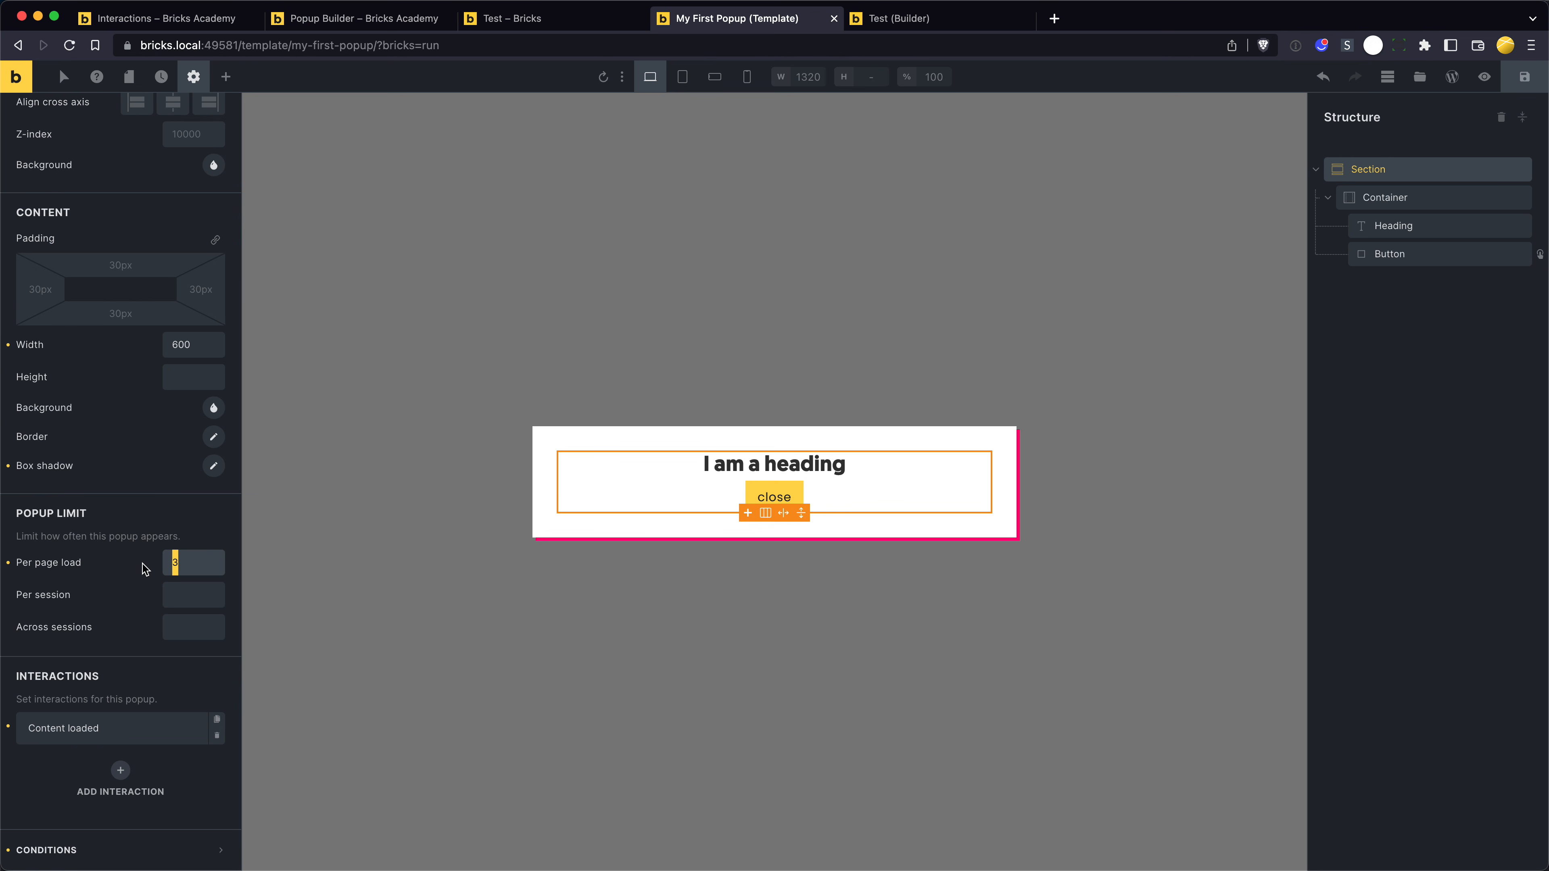
- Reload the live Test page and test the popup limit by repeatedly closing the popup and triggering it with the Sign Up button
key("ctrl+shift+Tab")
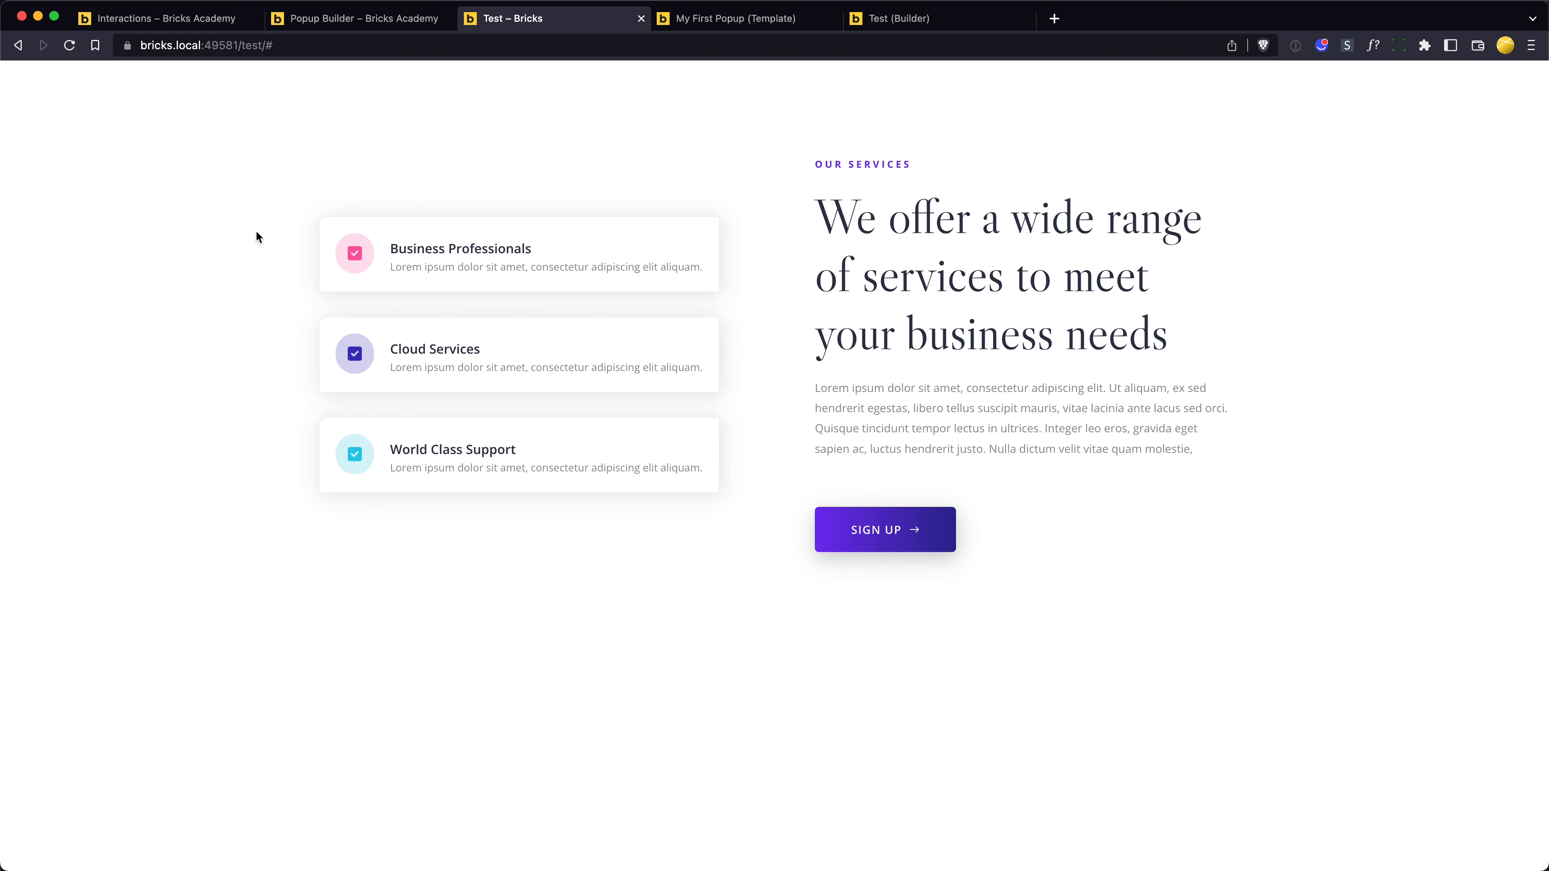
key("super+r")
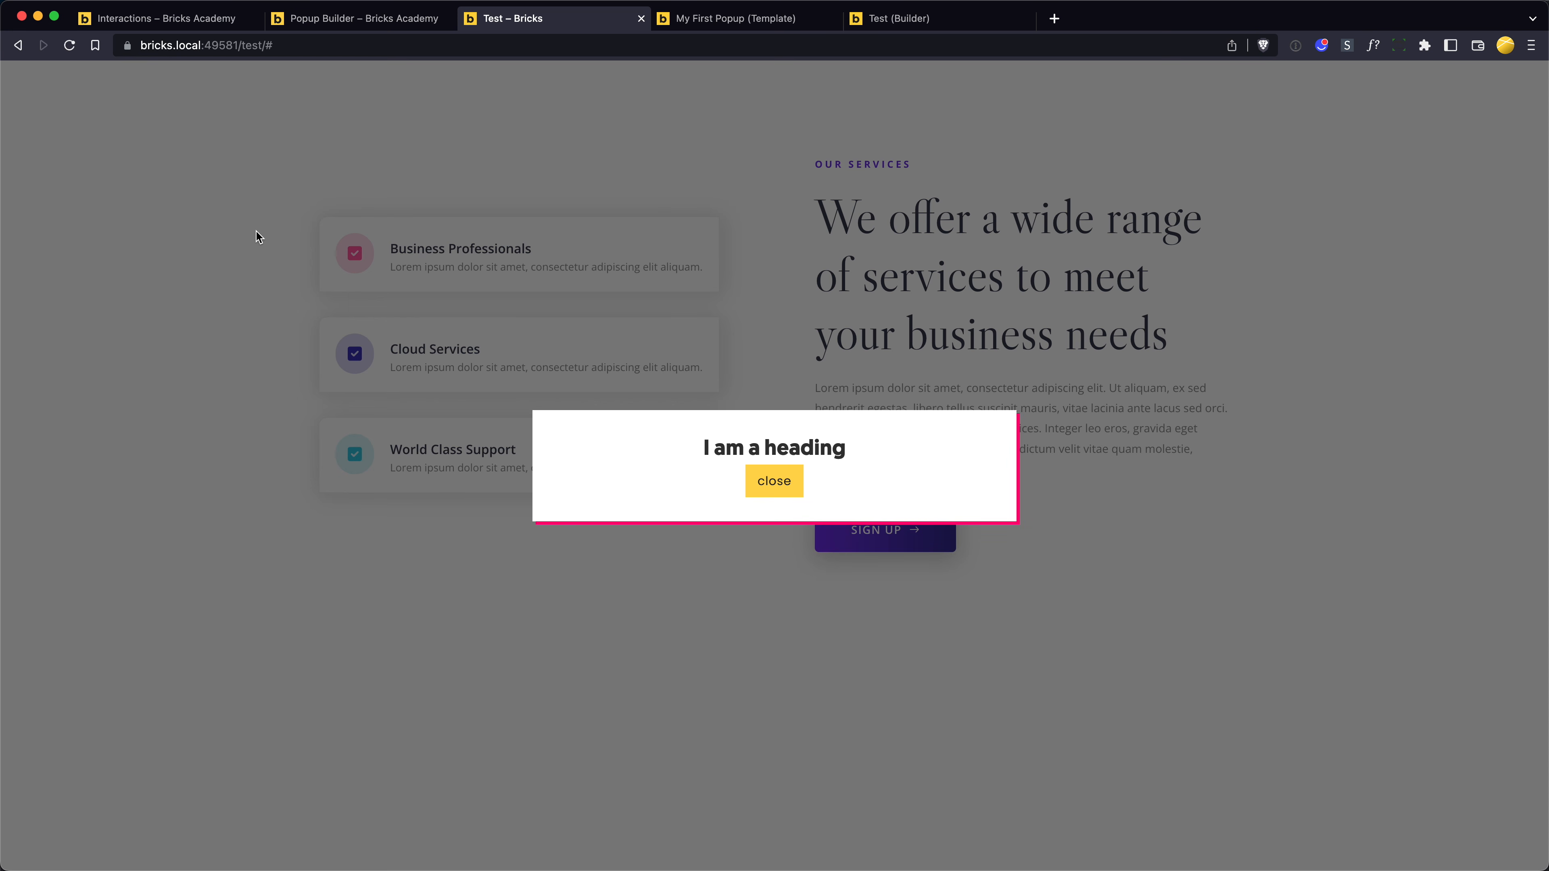
left_click(776, 483)
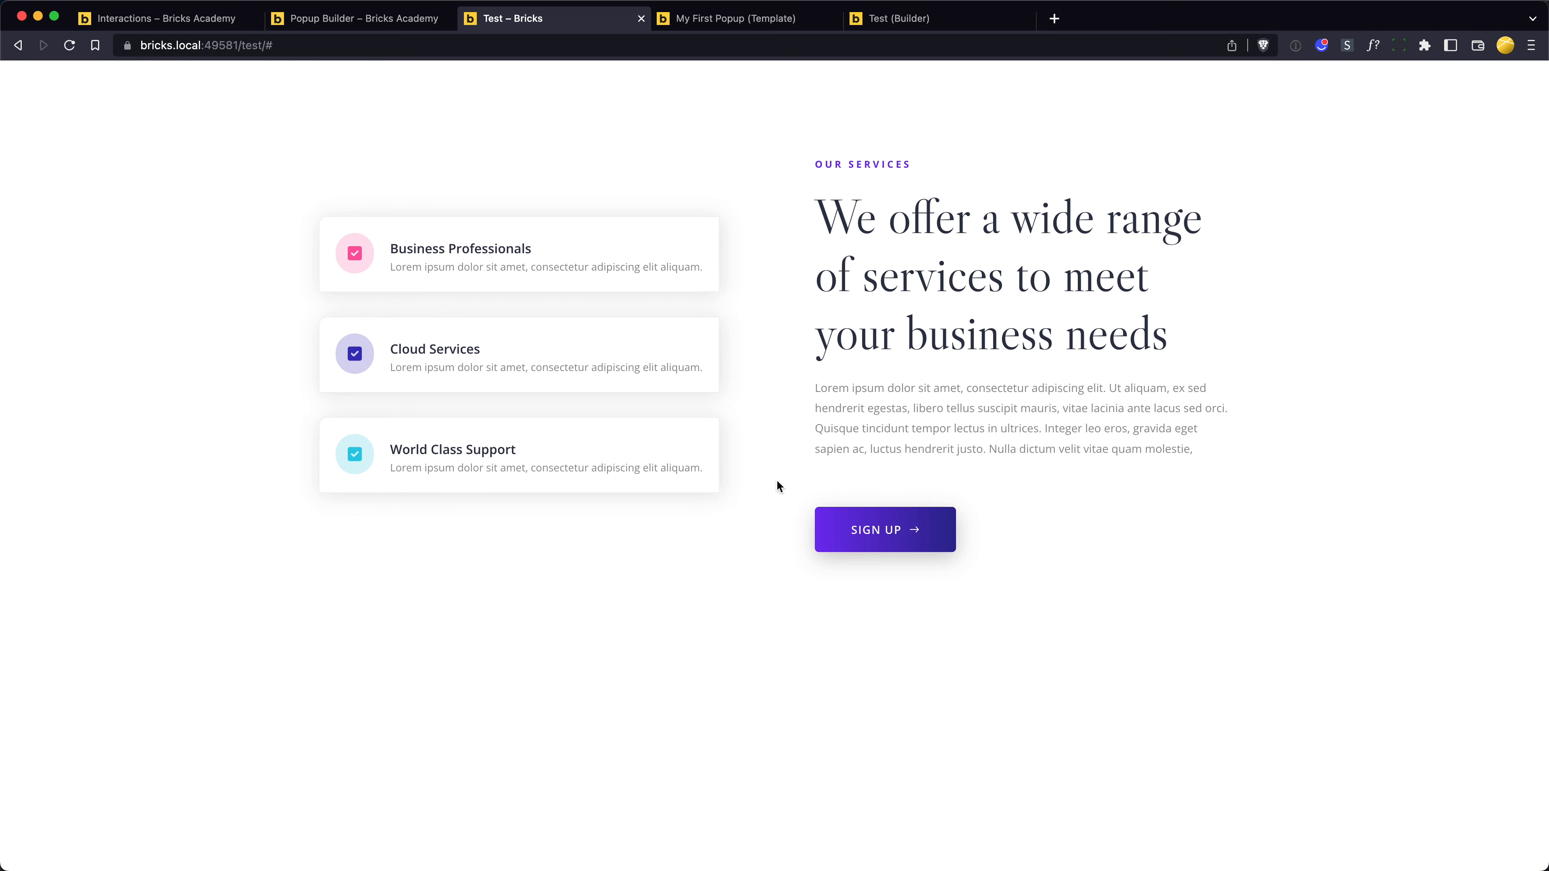
left_click(868, 534)
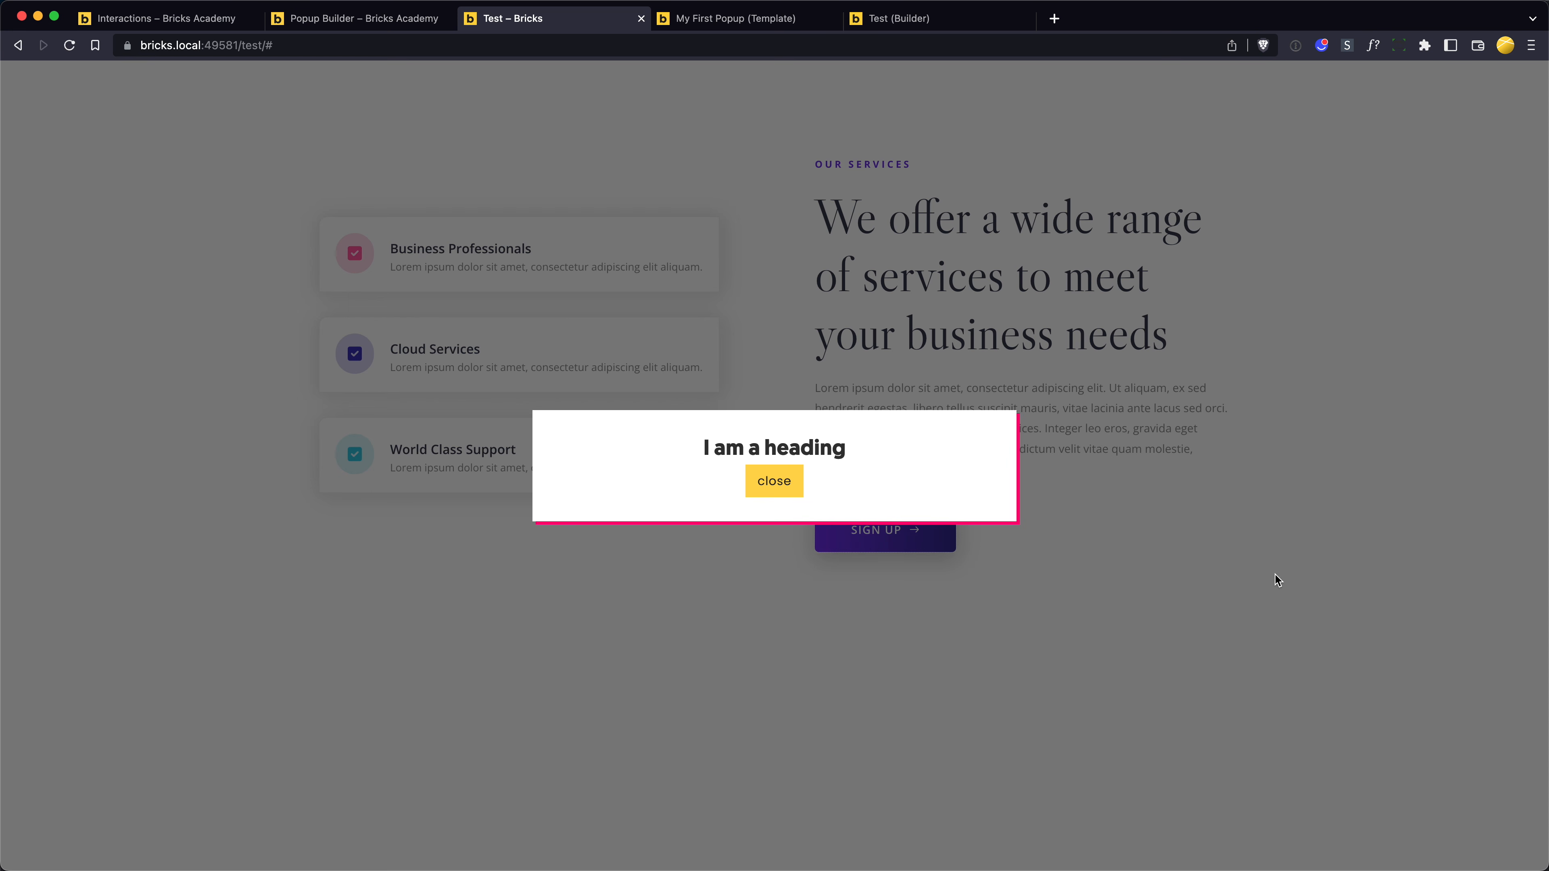
left_click(1159, 567)
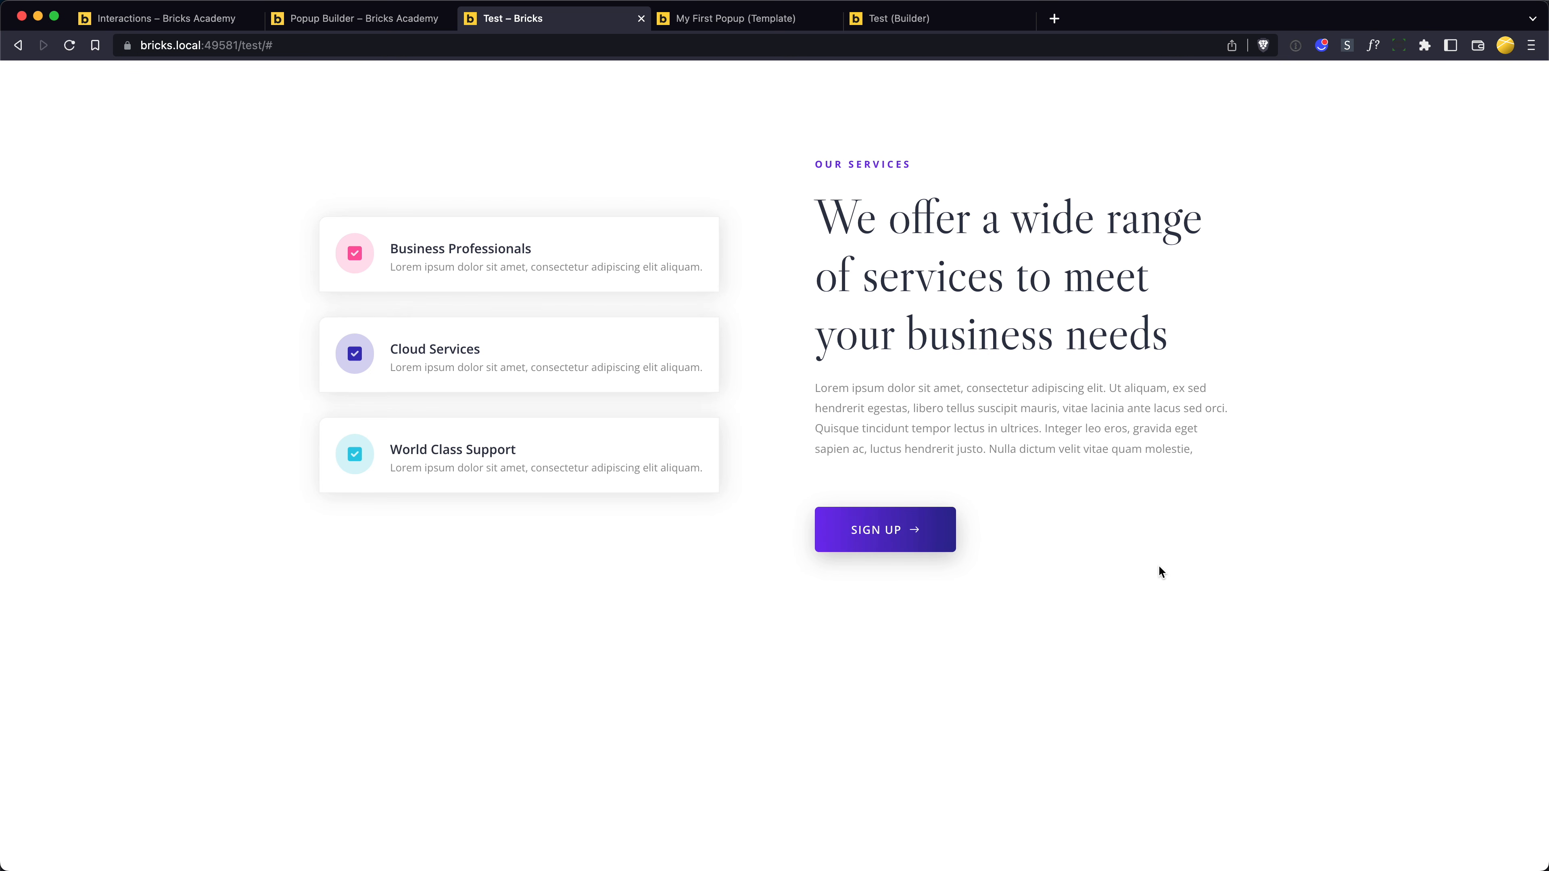
left_click(876, 535)
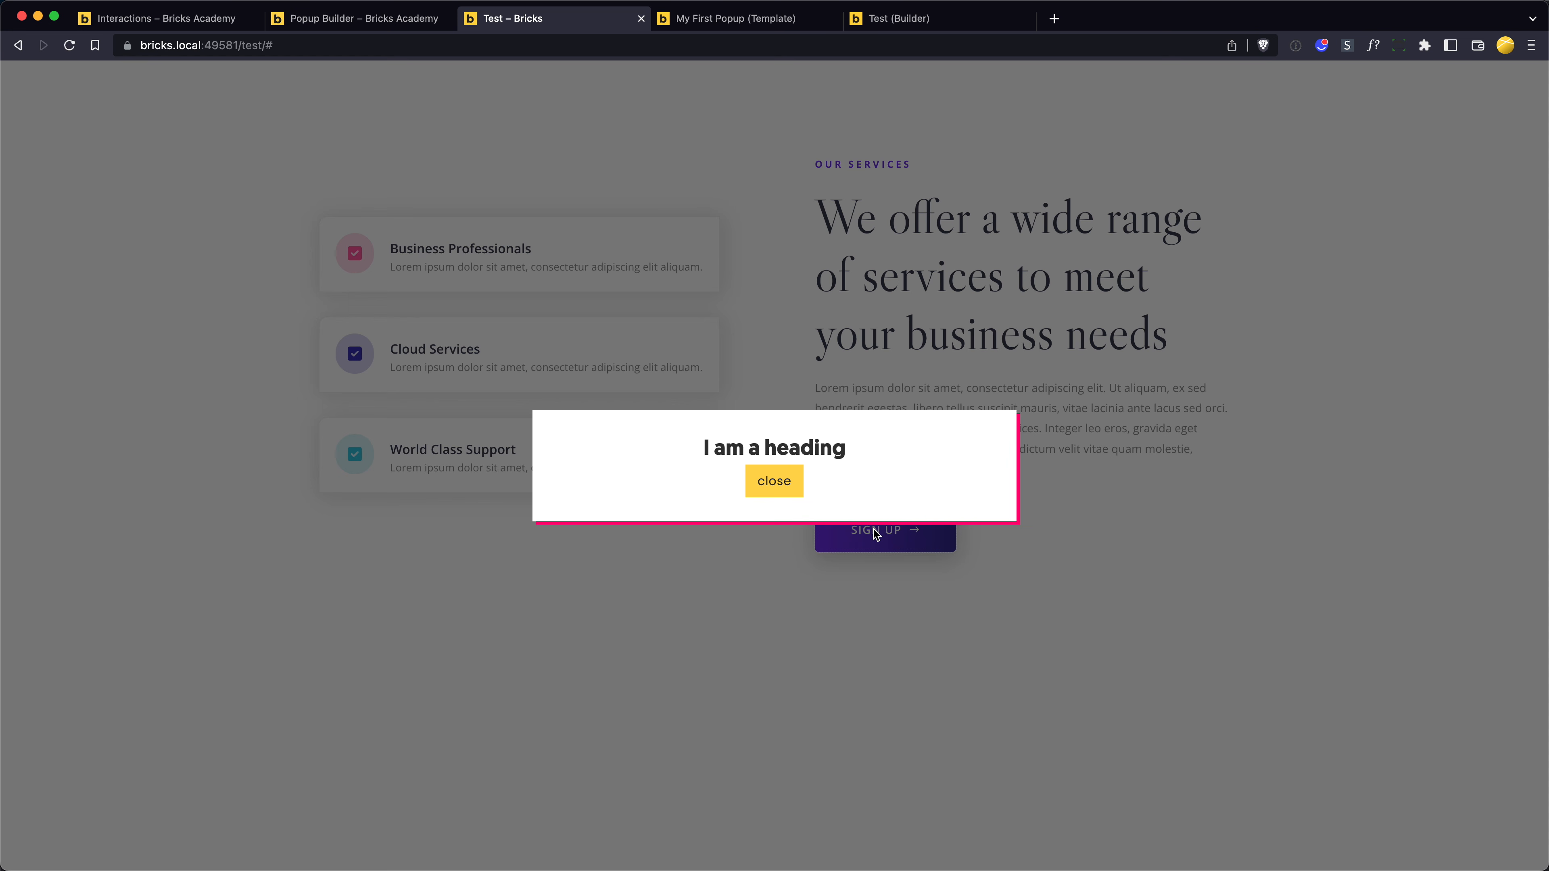
left_click(763, 479)
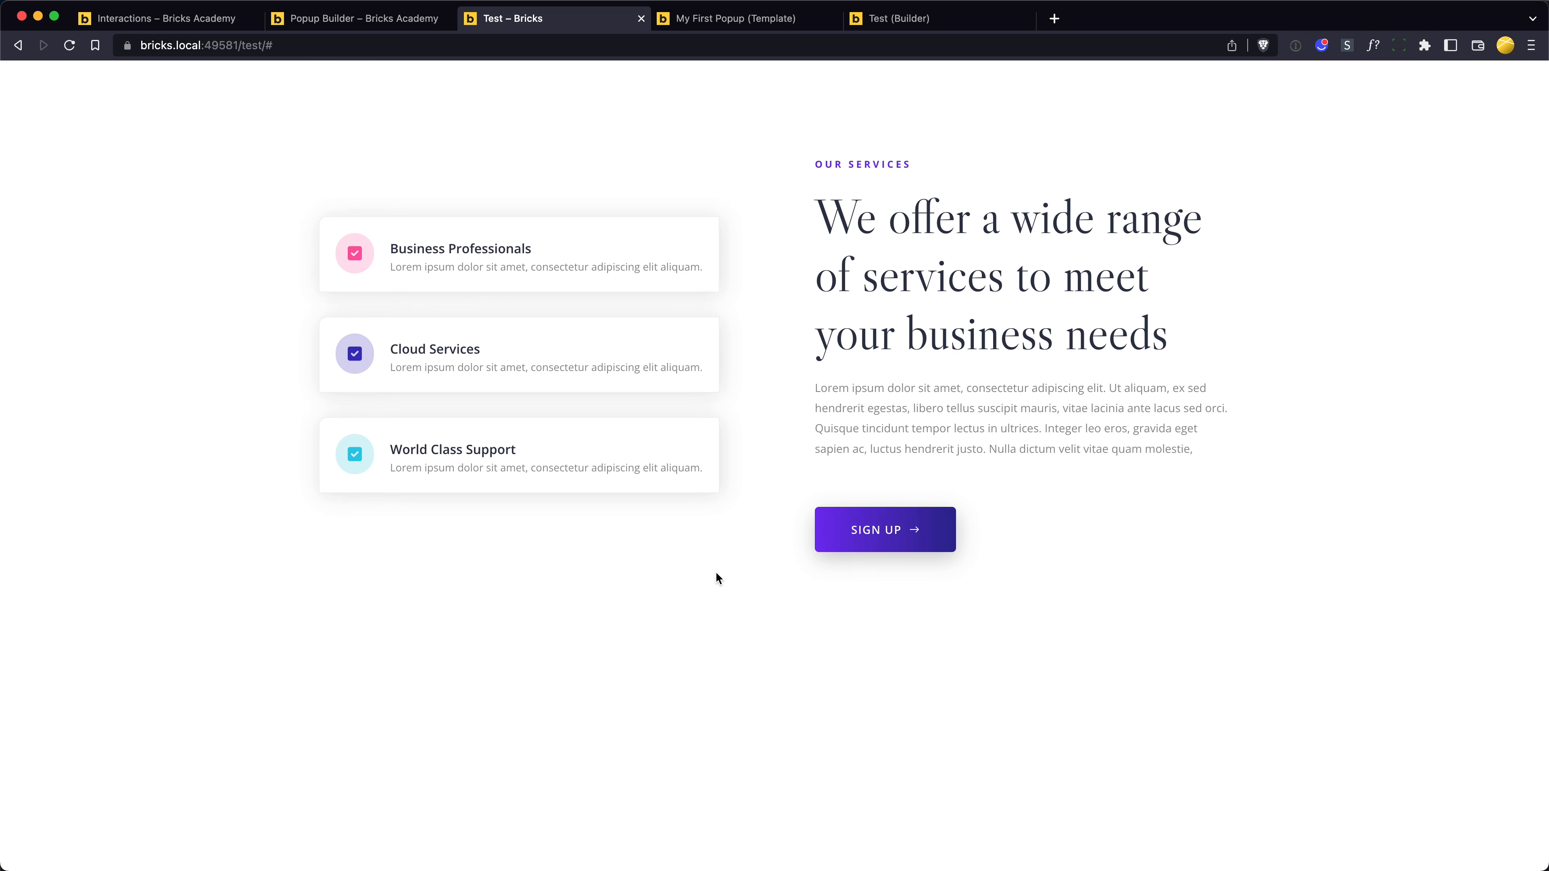
left_click(871, 530)
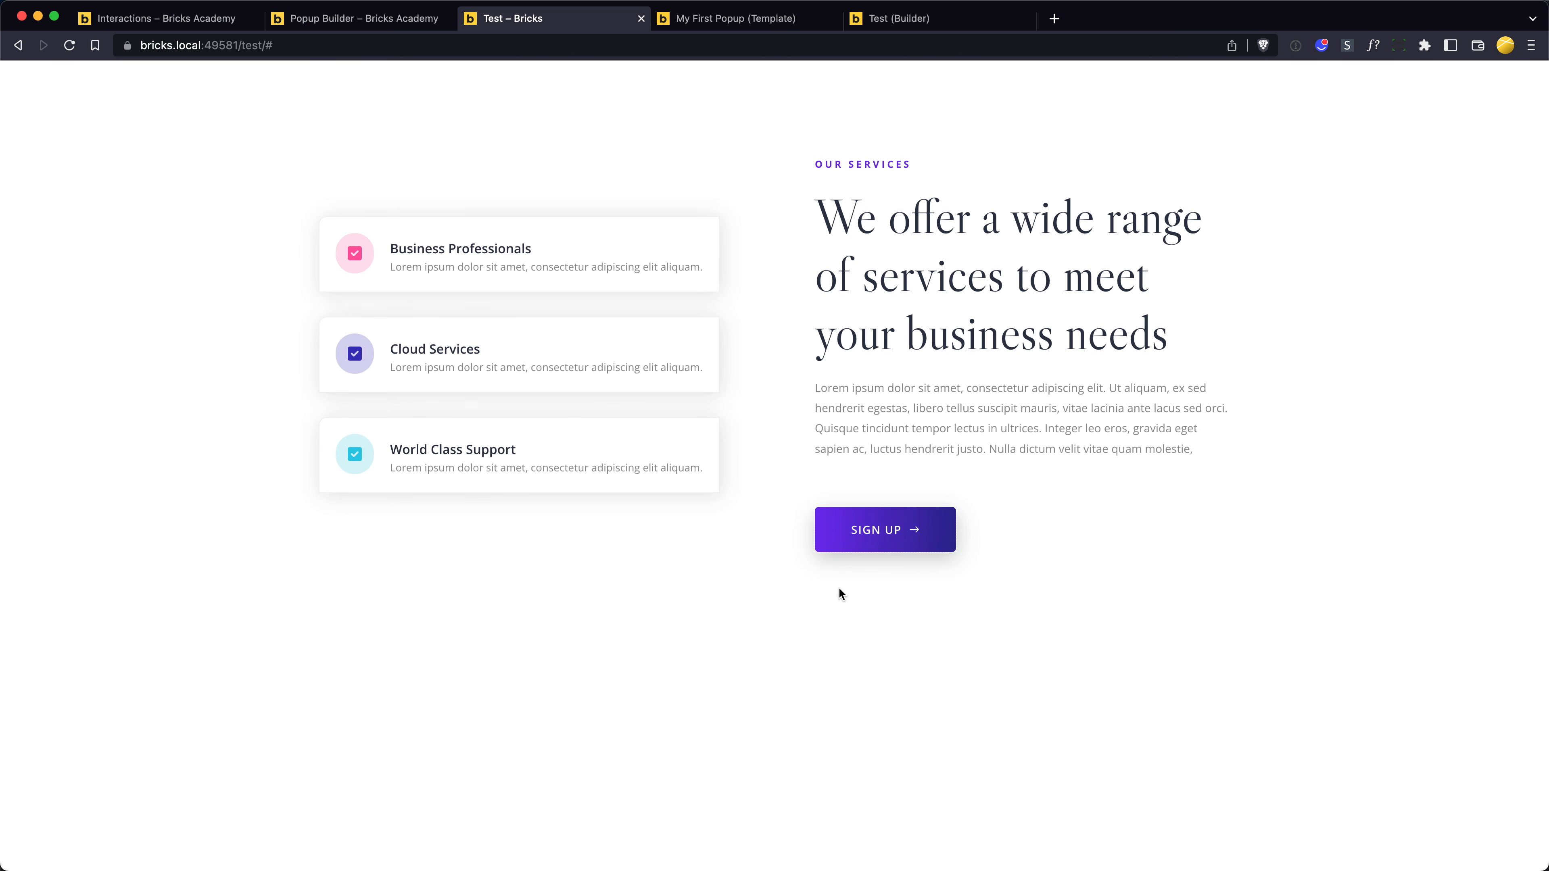
- Return to the My First Popup template and review its Popup limit settings
key("ctrl+Tab")
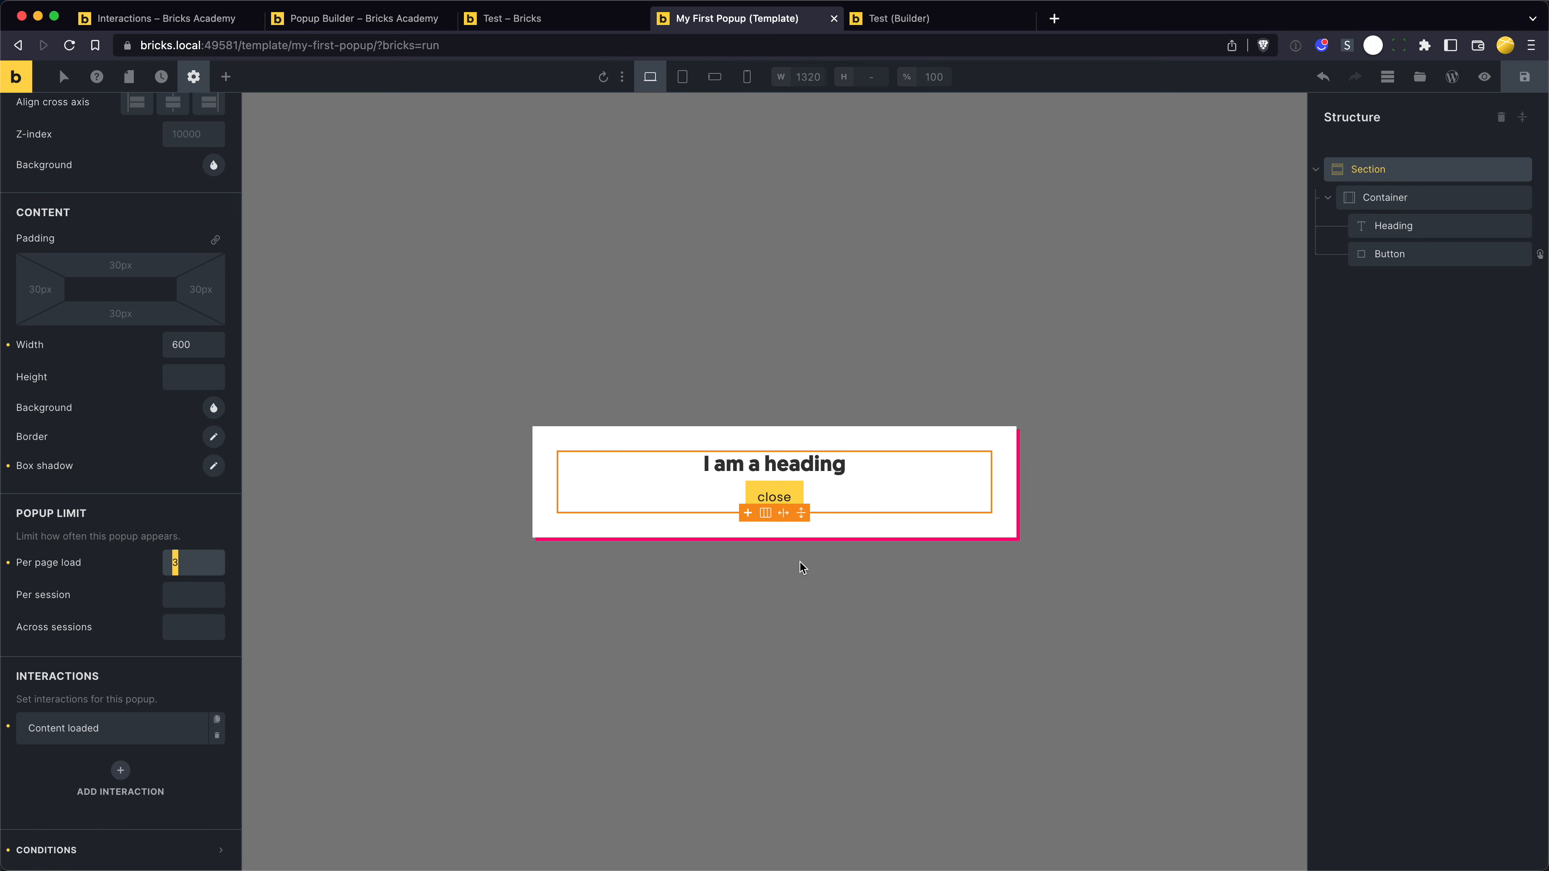
left_click(197, 561)
left_click(197, 515)
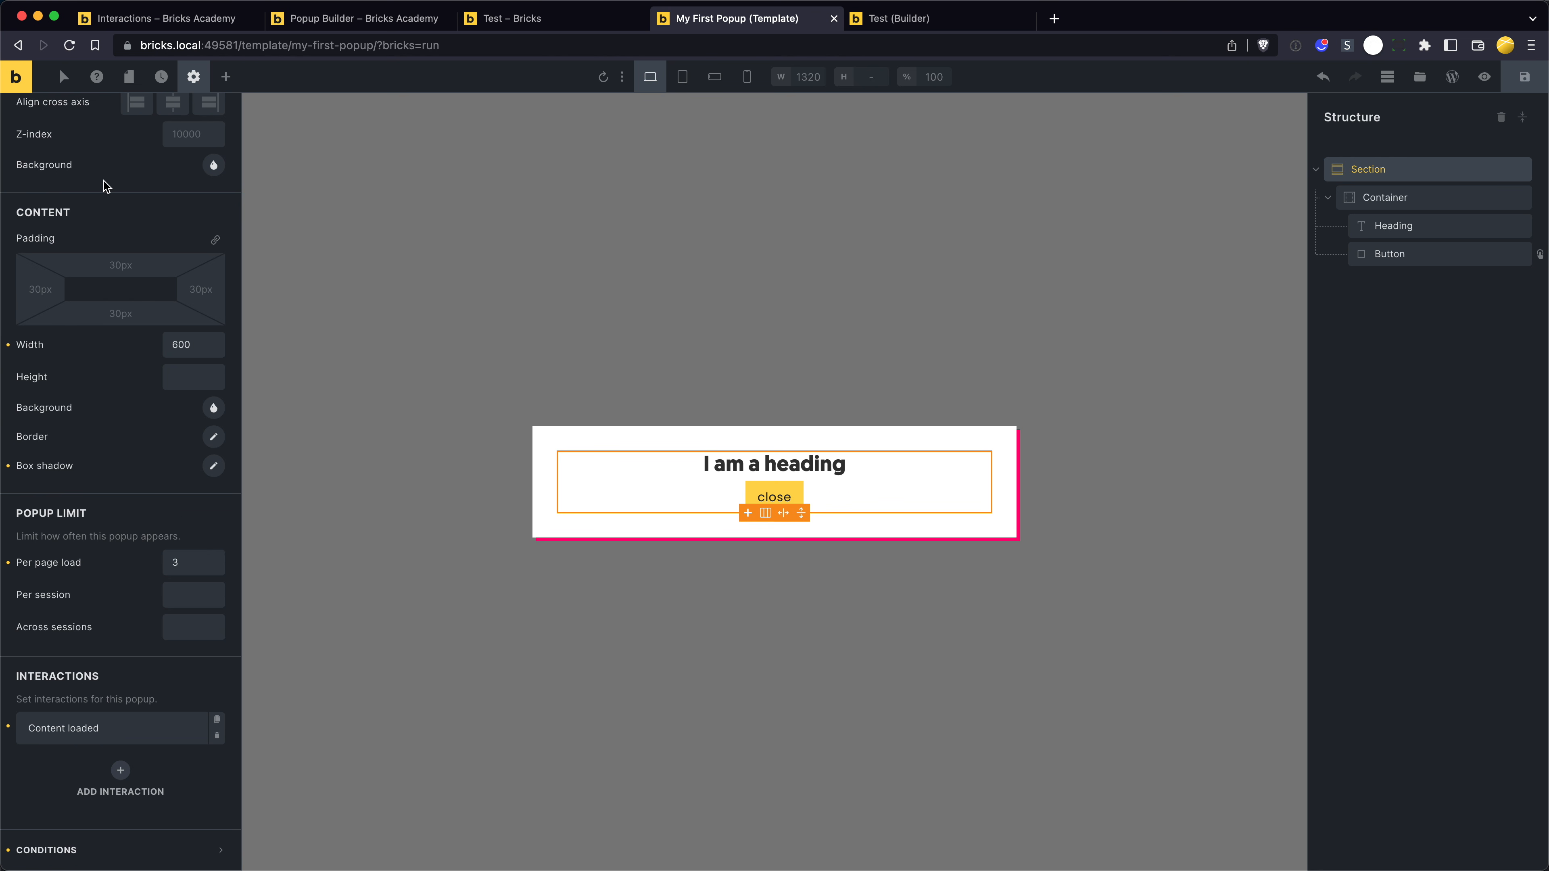
- Examine the Popup settings in the Dev theme style, including the content and popup limit options
scroll(104, 186, "up", 5)
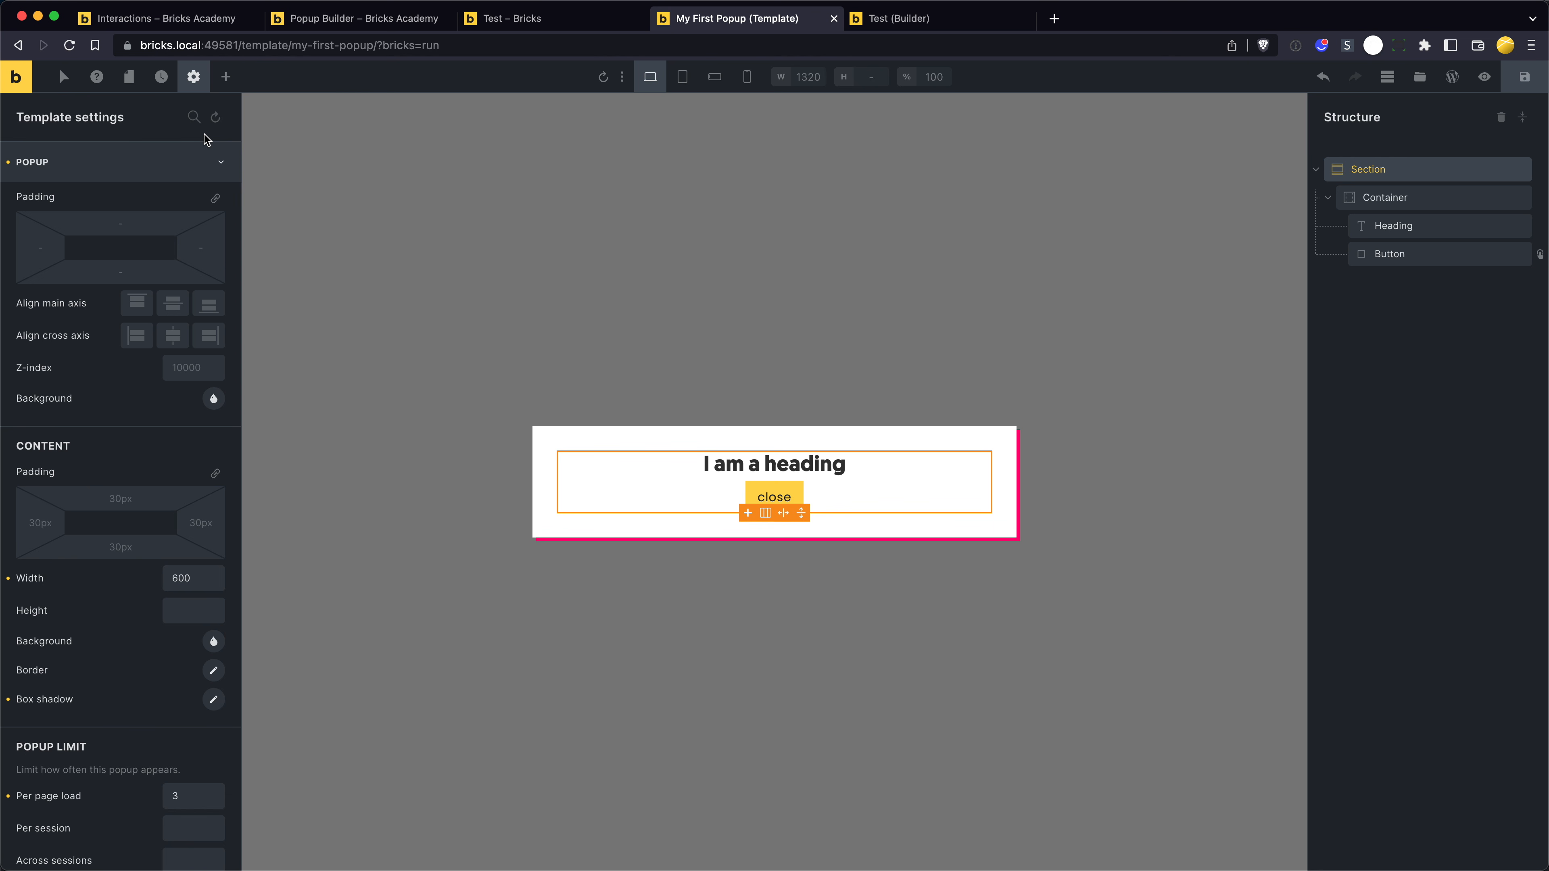
left_click(194, 78)
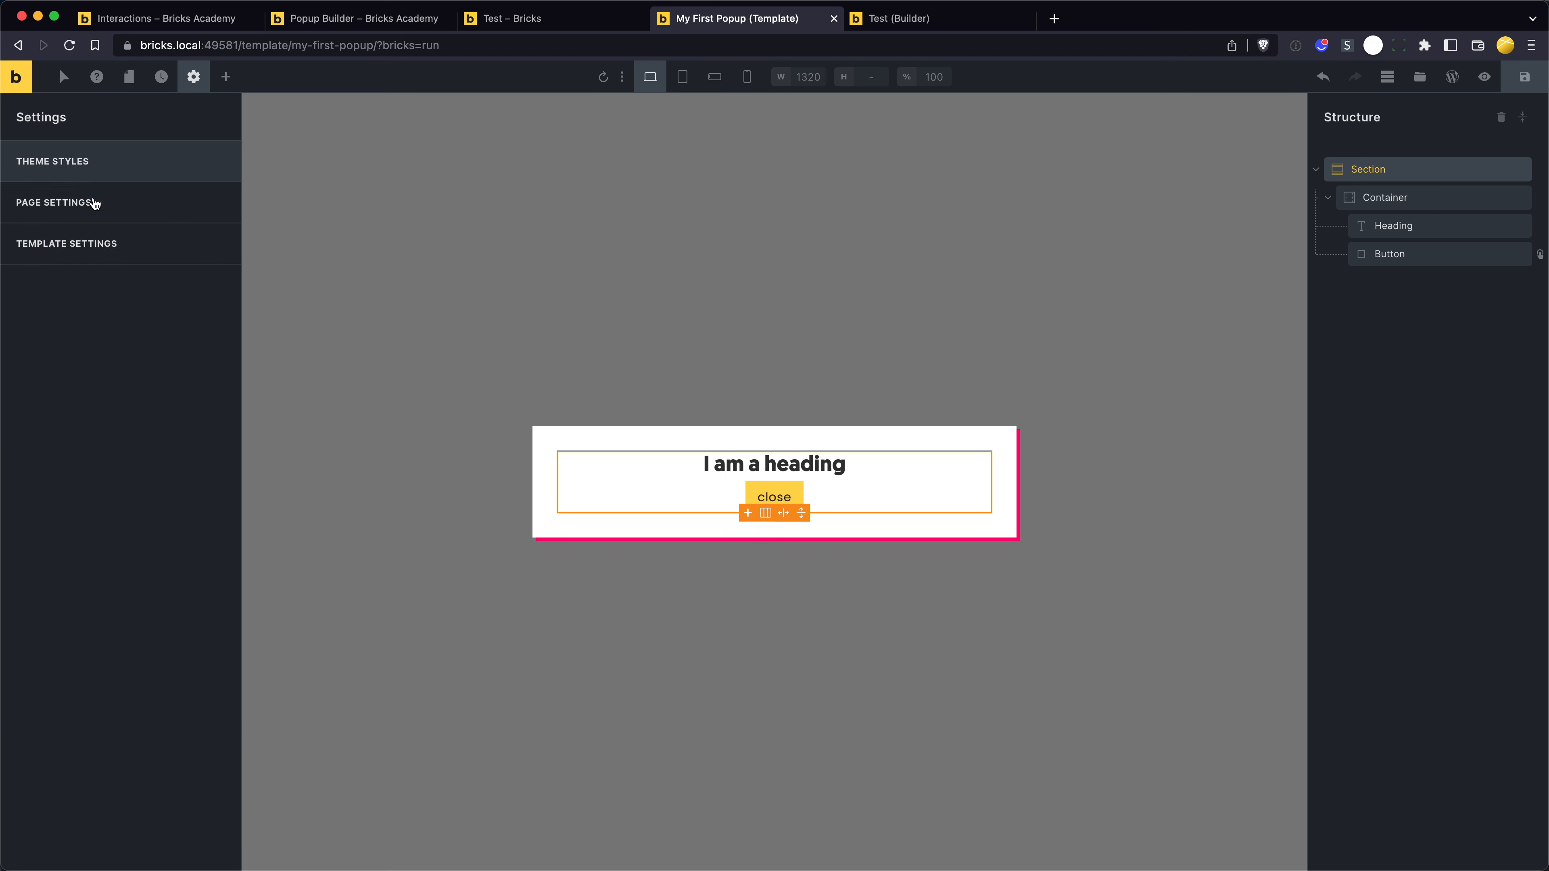
left_click(114, 162)
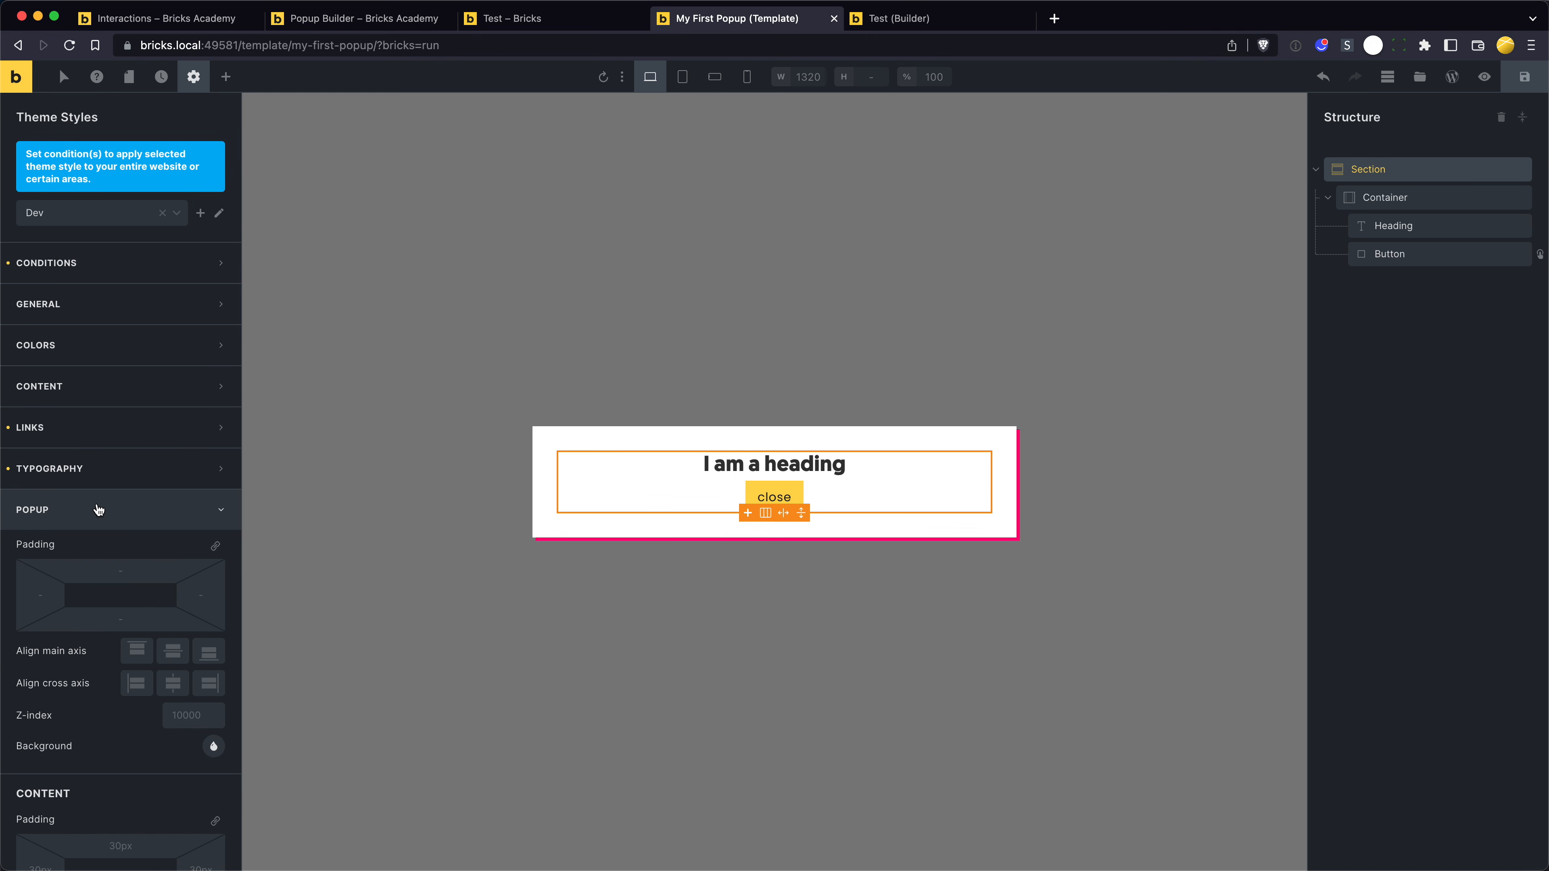
scroll(97, 510, "down", 1)
left_click(94, 475)
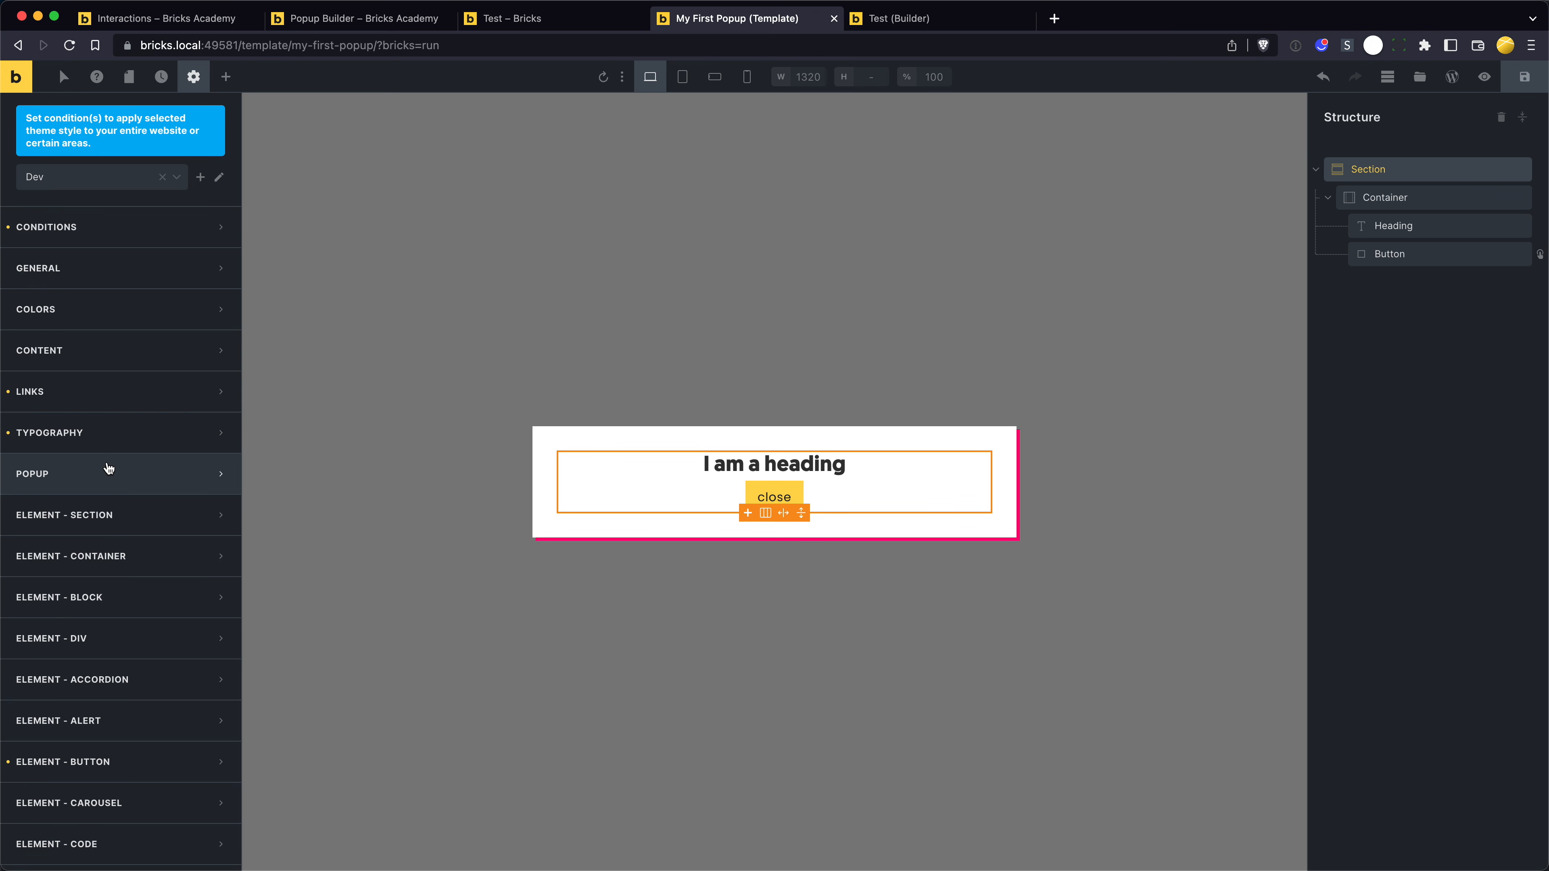
left_click(158, 475)
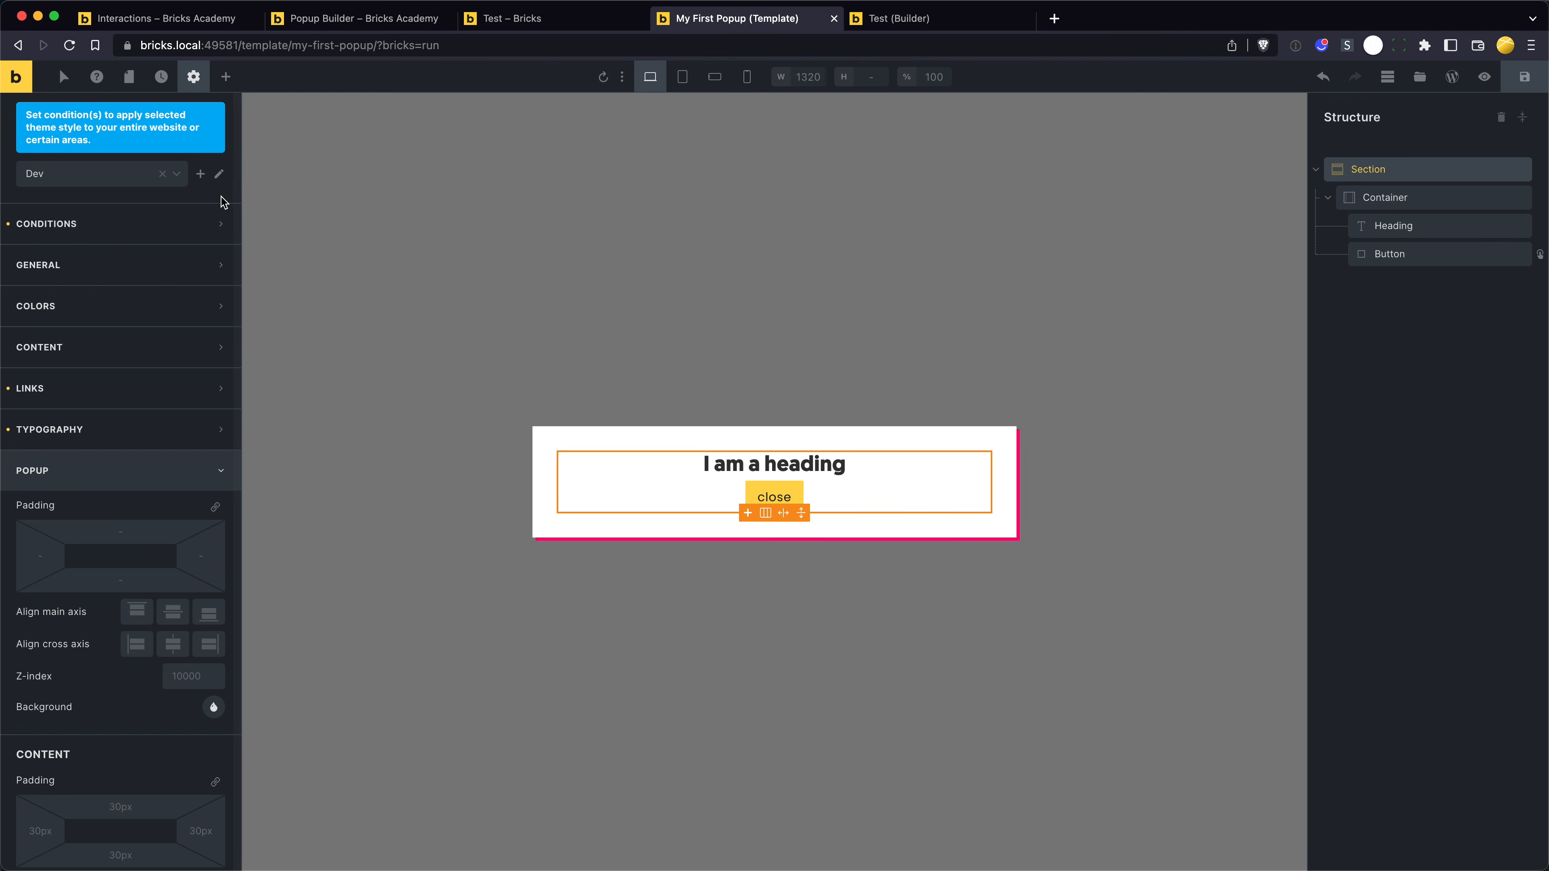
scroll(142, 682, "down", 1)
scroll(141, 682, "down", 5)
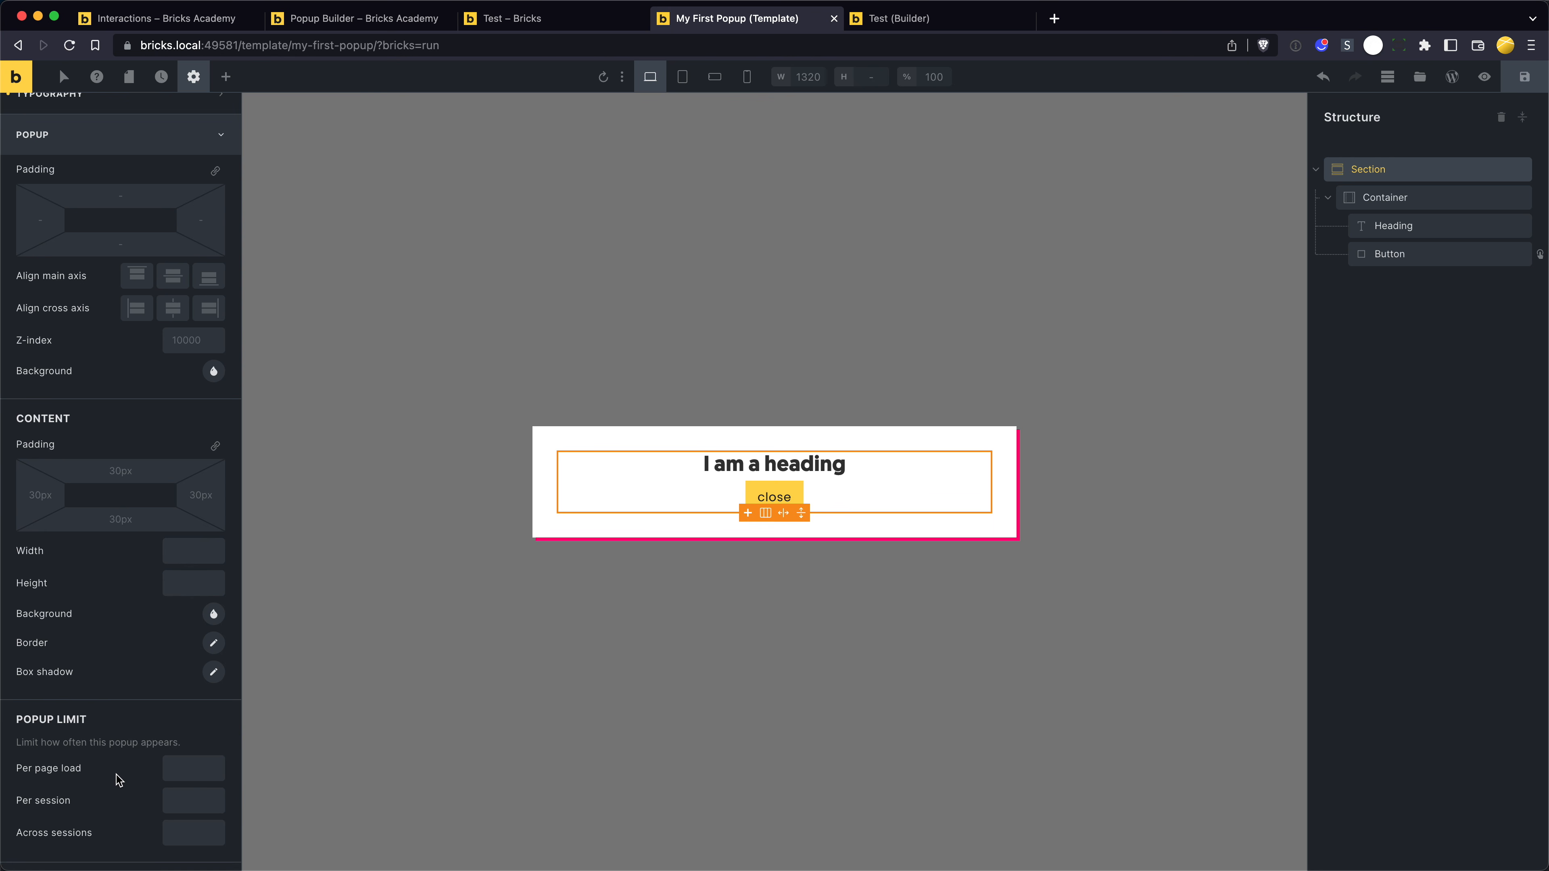
scroll(116, 779, "down", 2)
scroll(137, 525, "up", 8)
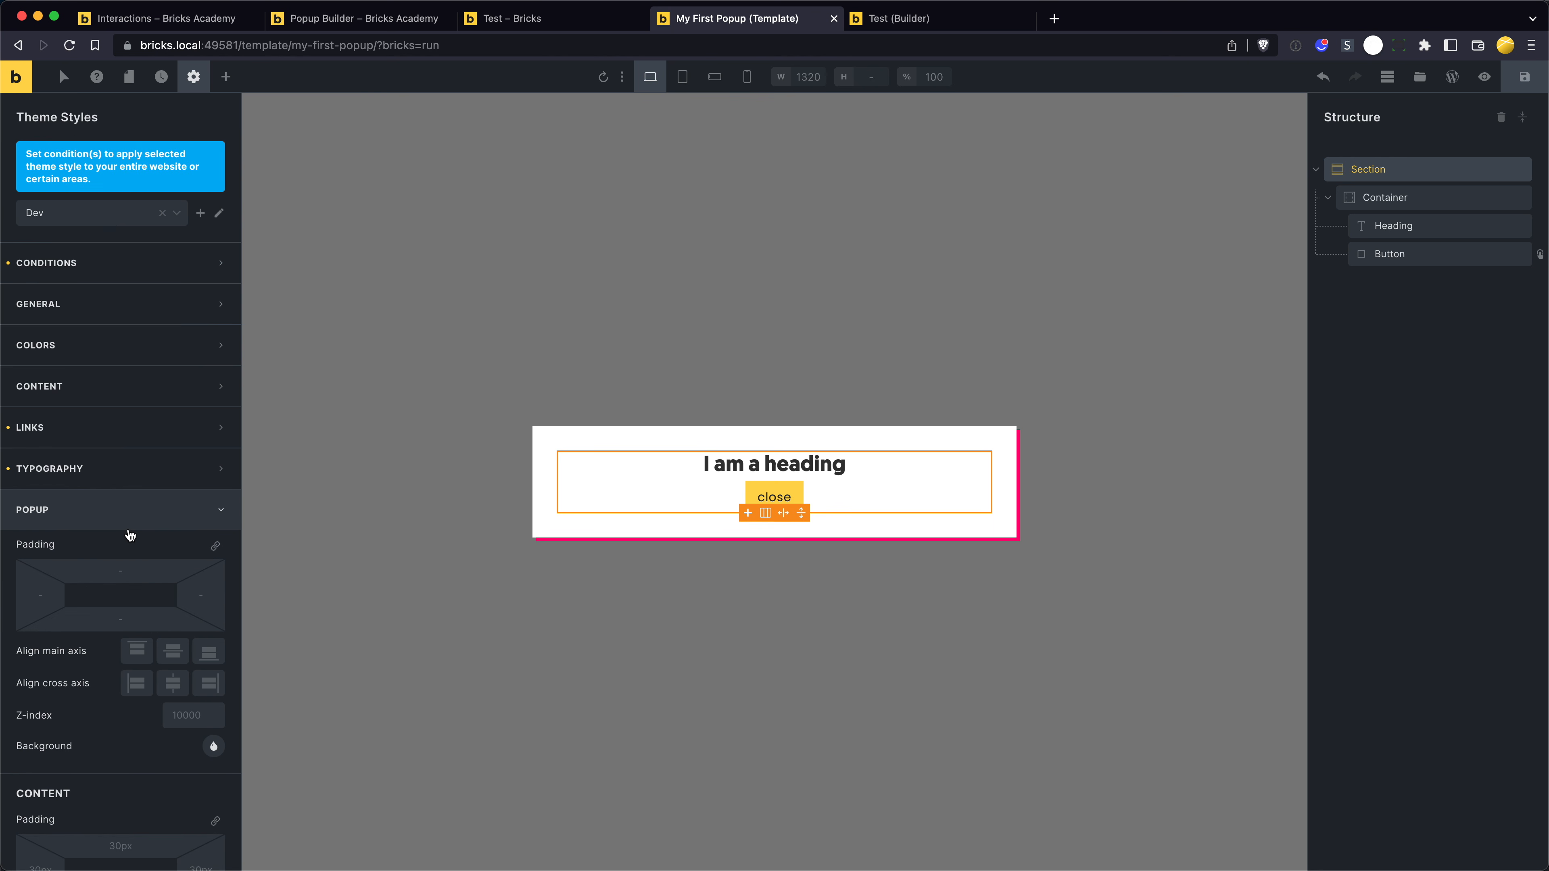
- Review the Popup Builder article on Bricks Academy from the Popup limit section back to its beginning
left_click(390, 18)
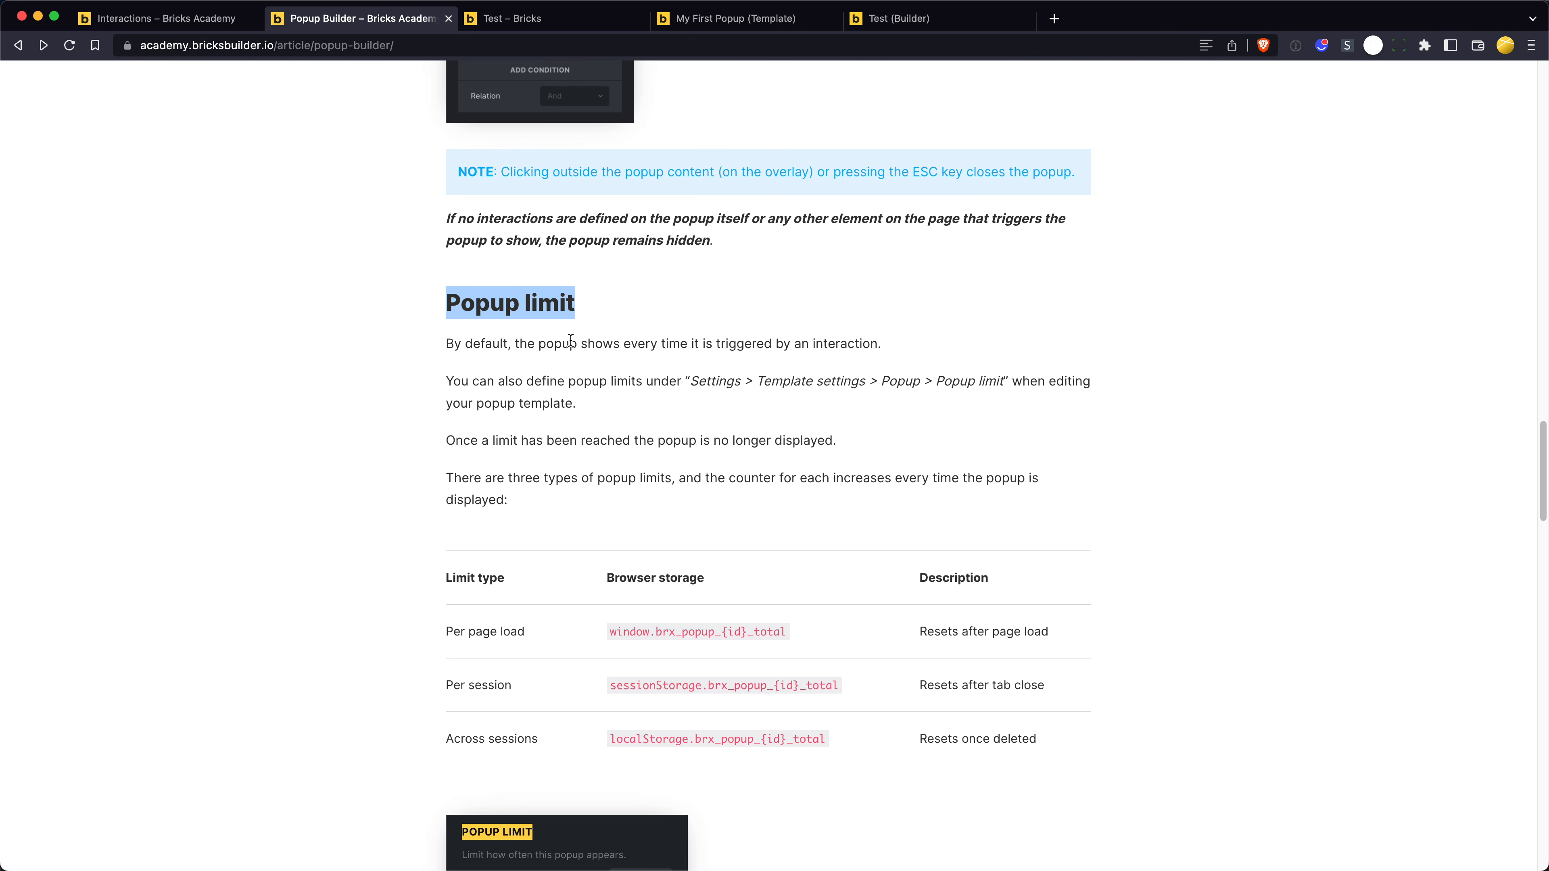
left_click(662, 327)
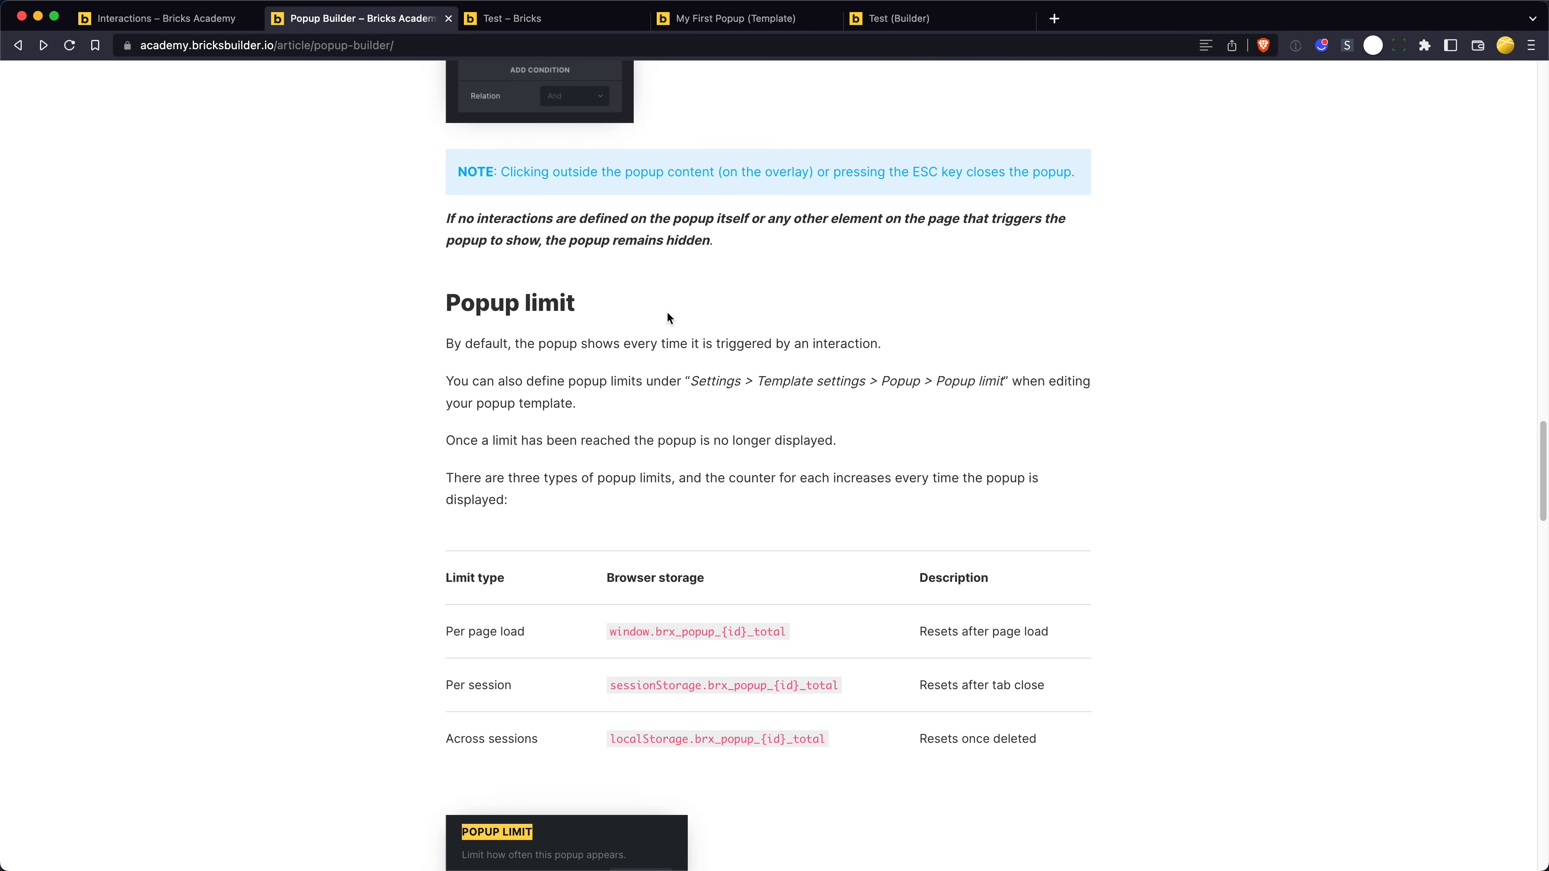
scroll(666, 311, "up", 15)
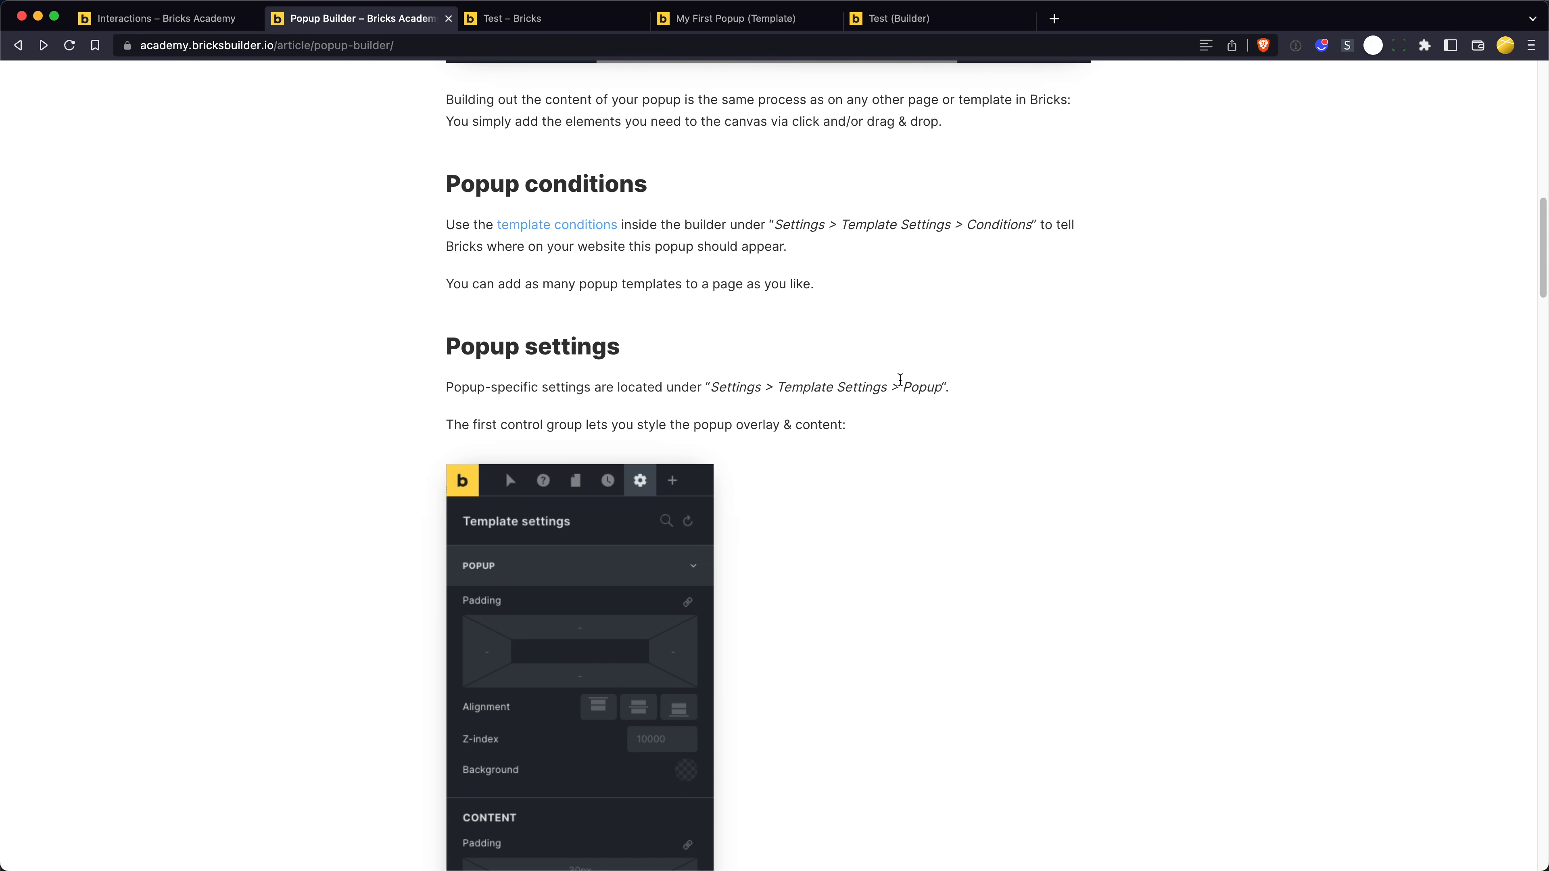
scroll(895, 421, "up", 15)
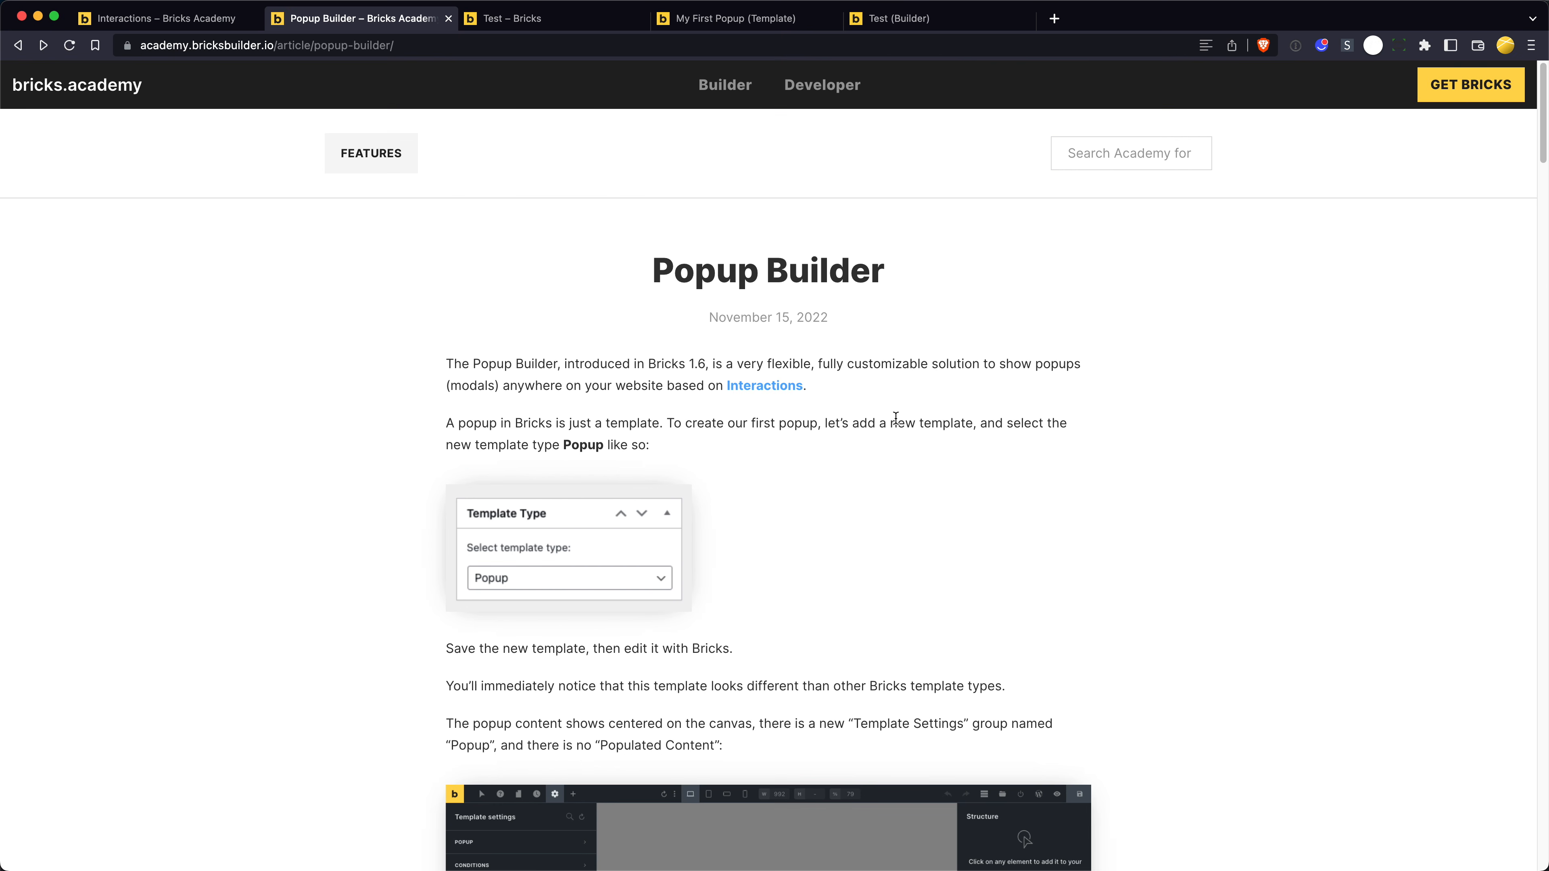